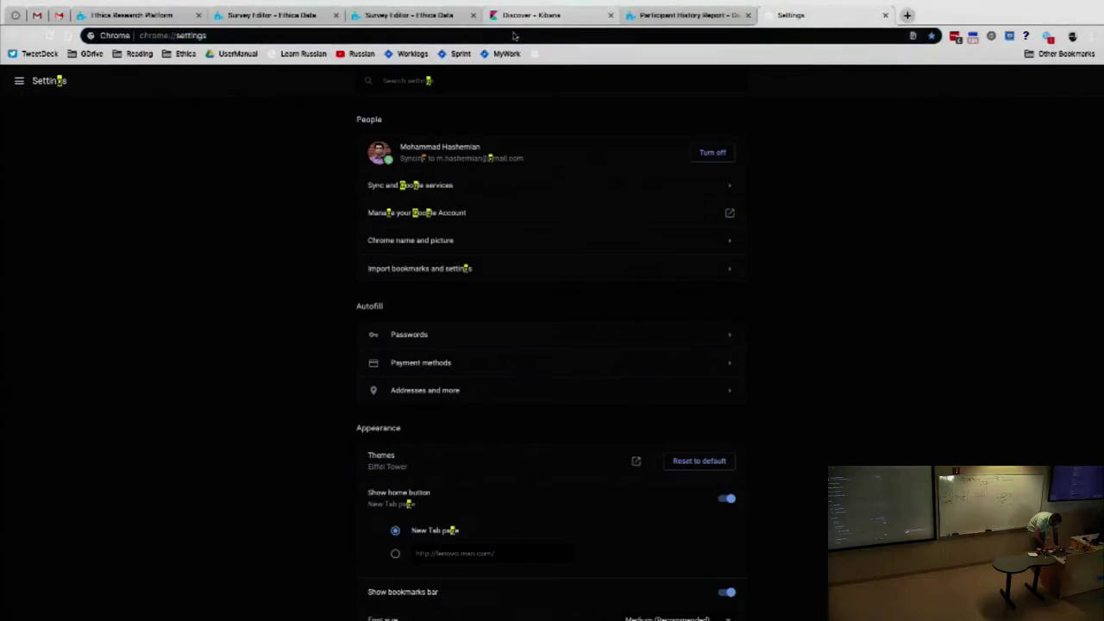
left_click(512, 35)
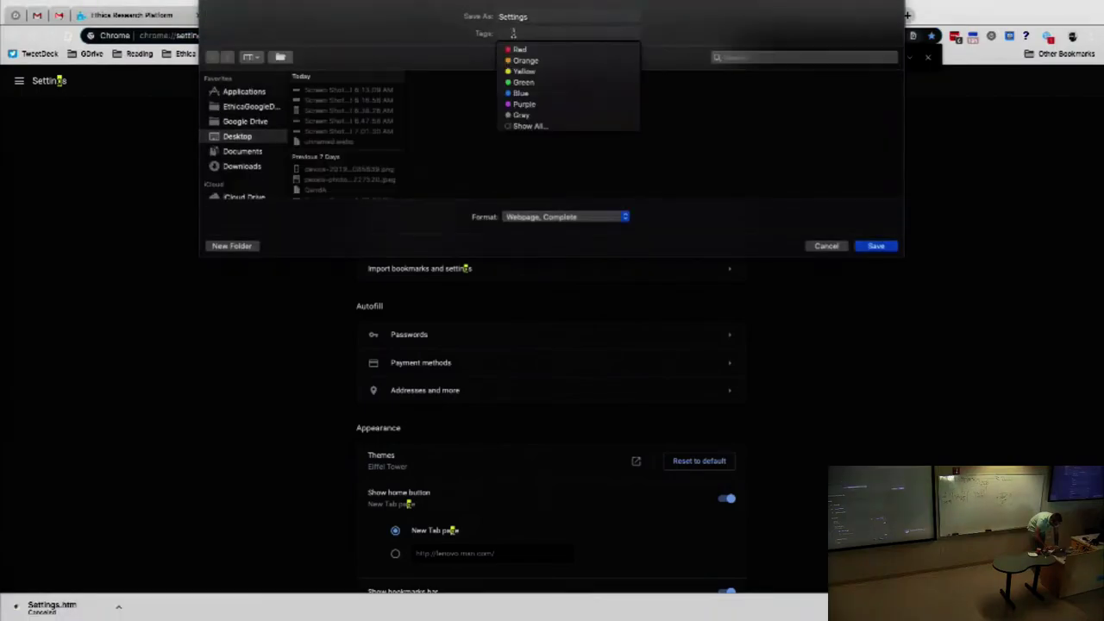
left_click(567, 153)
left_click(826, 246)
left_click(574, 35)
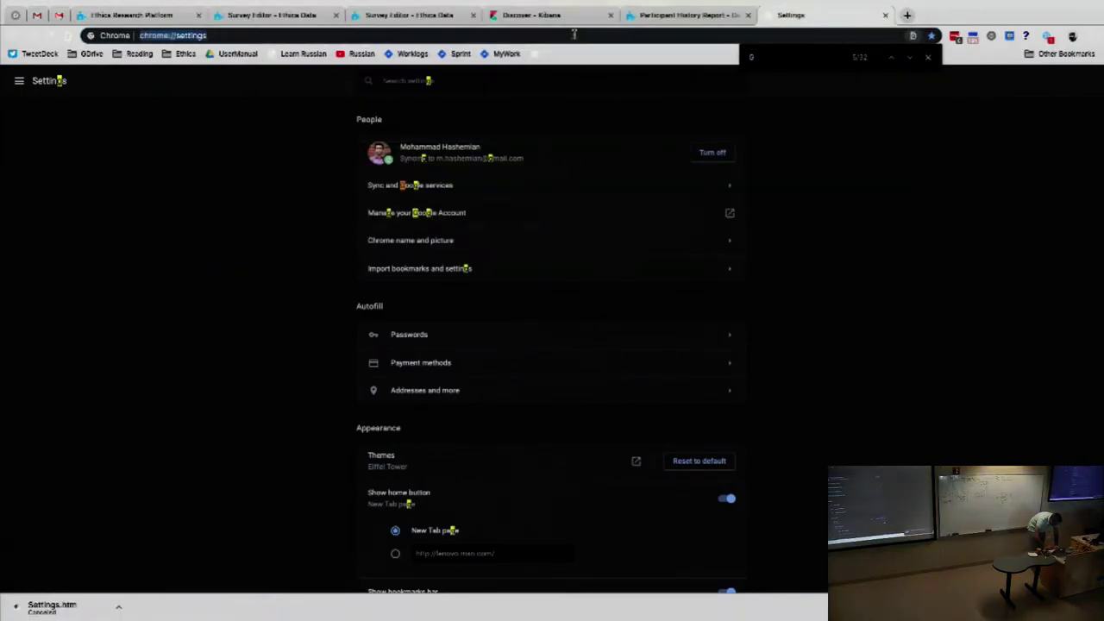
key("super+s")
left_click(826, 245)
key("super+d")
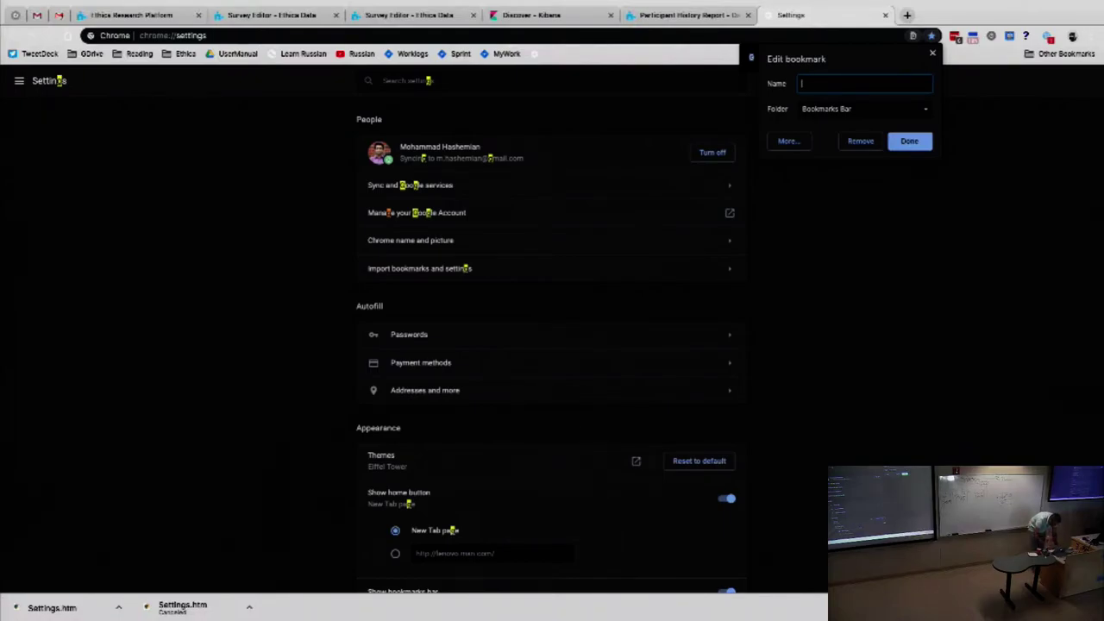
key("Escape")
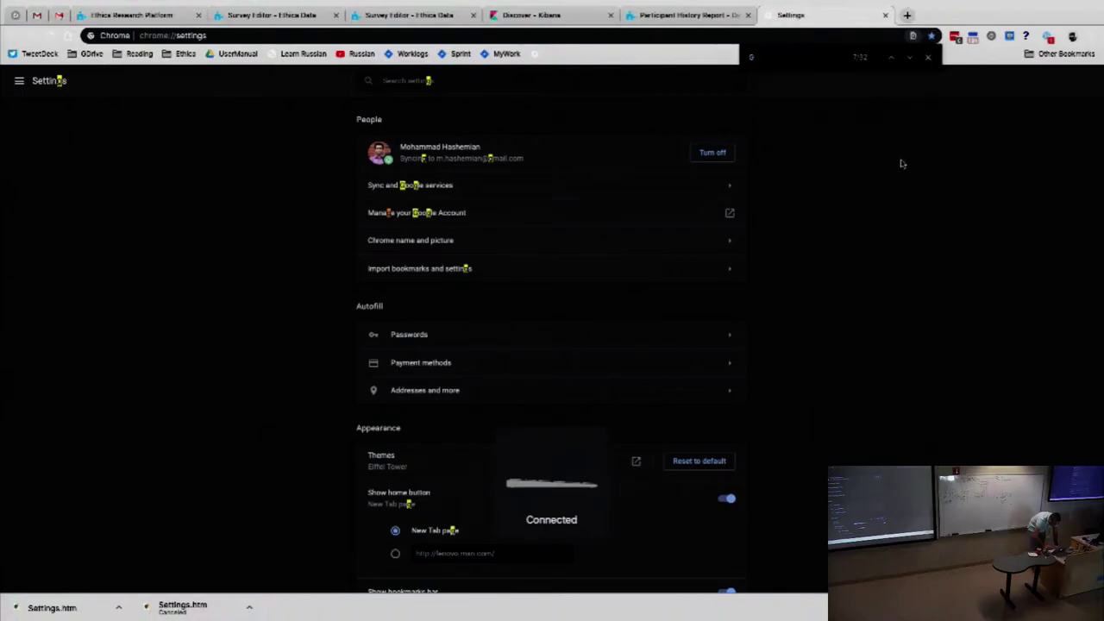
Close the browser settings tab and test the keyboard with random letters in the address bar, discarding the entry.
key("ctrl+w")
key("ctrl+l")
type("sfdfg")
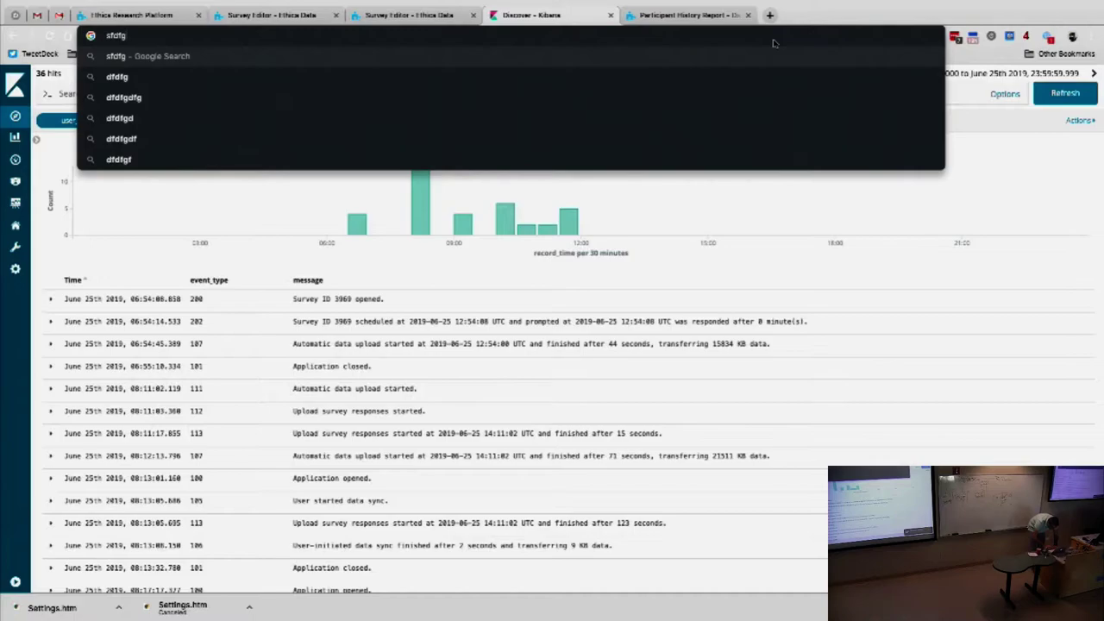
type("asfdgsdfgsdfgsdfg")
key("Escape")
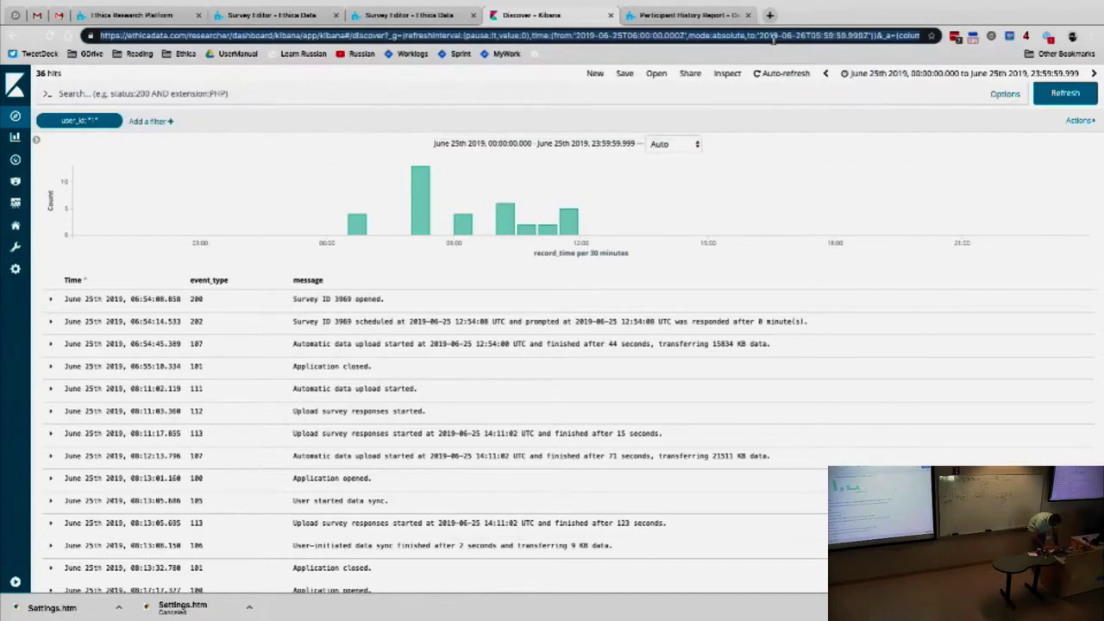
Bring up the first survey editor page, and switch to QuickTime Player by searching for it.
left_click(271, 15)
key("super+space")
type("quict")
key("BackSpace")
type("k")
key("Return")
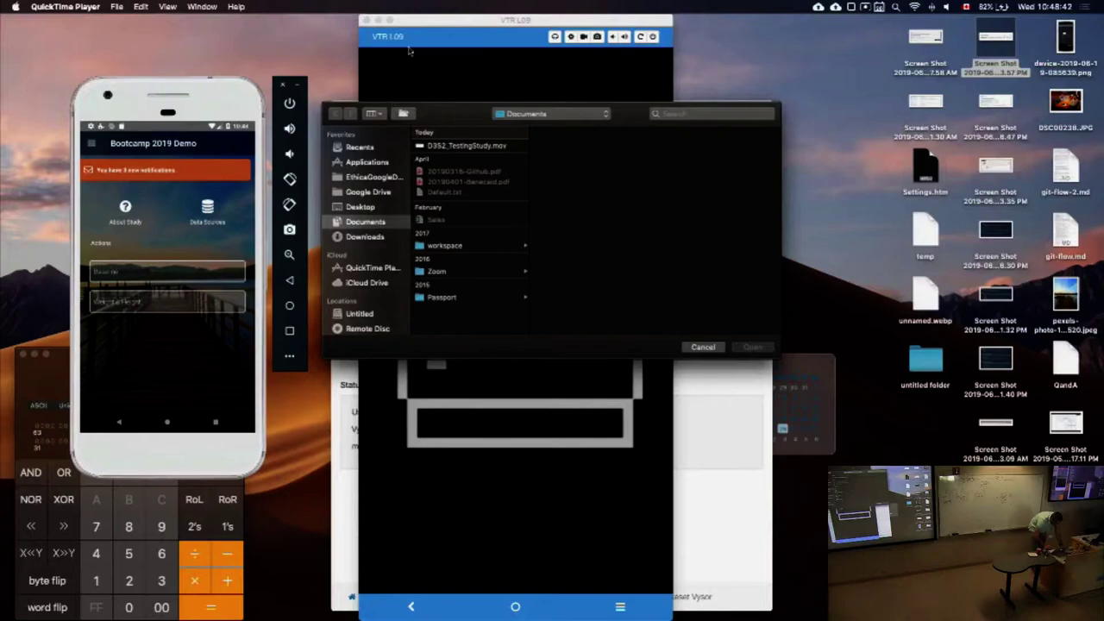
Close the VTR L09 device window and start a new recording of the full screen.
left_click(368, 18)
left_click(117, 7)
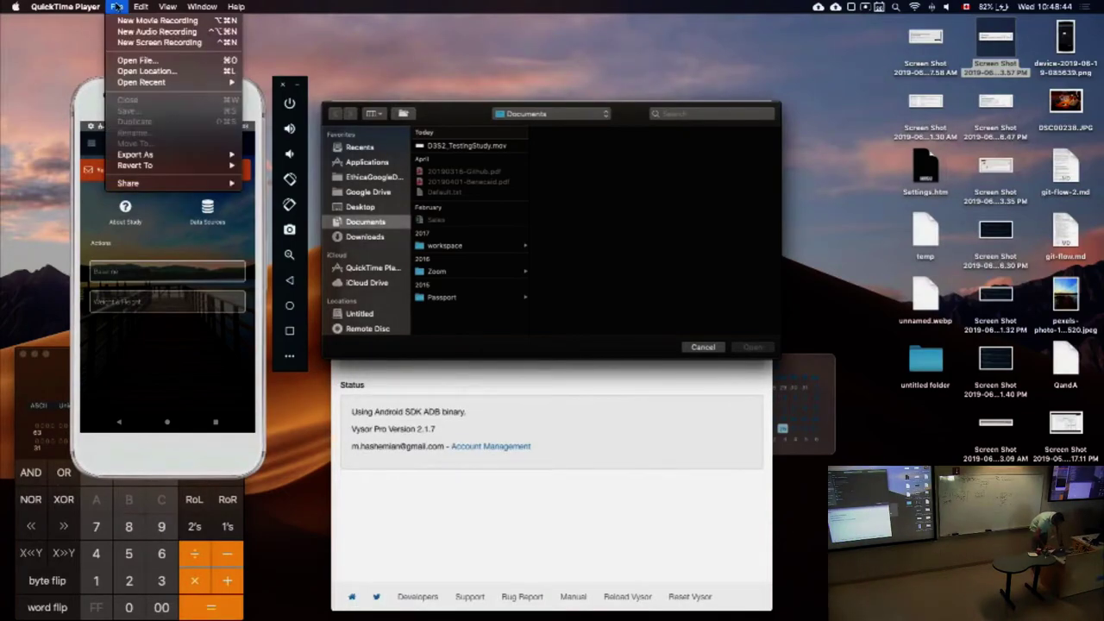
left_click(159, 42)
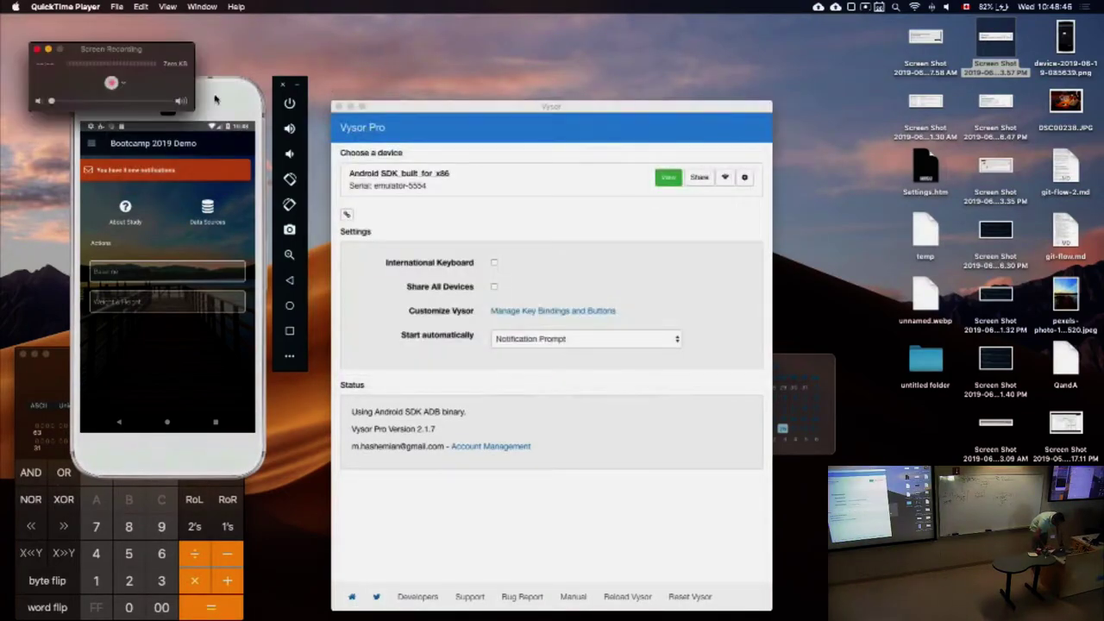
left_click(111, 83)
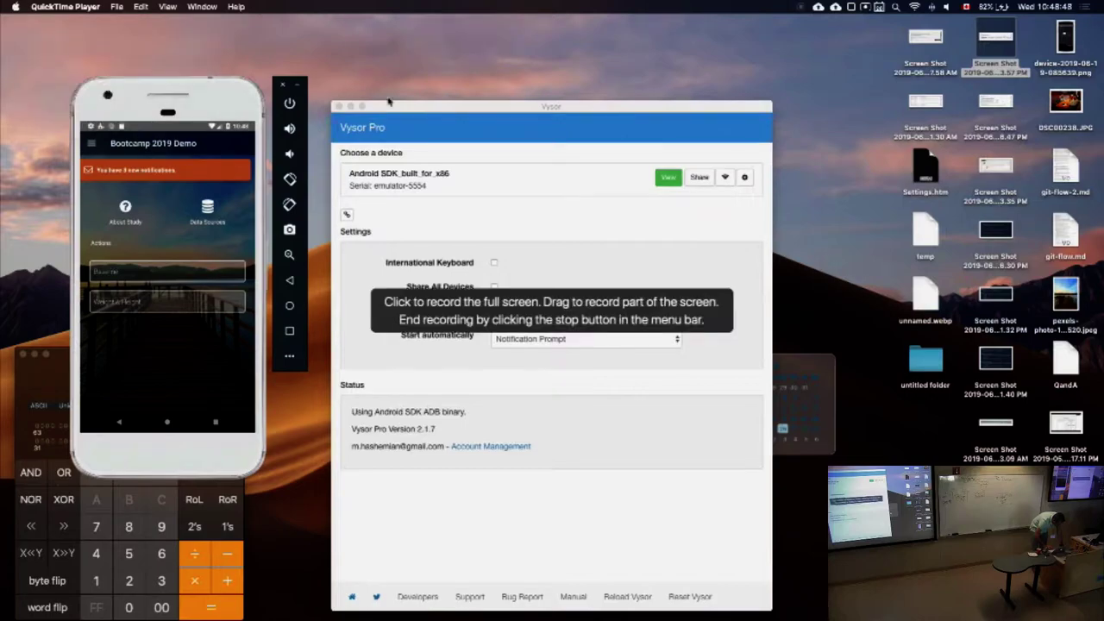
left_click(400, 182)
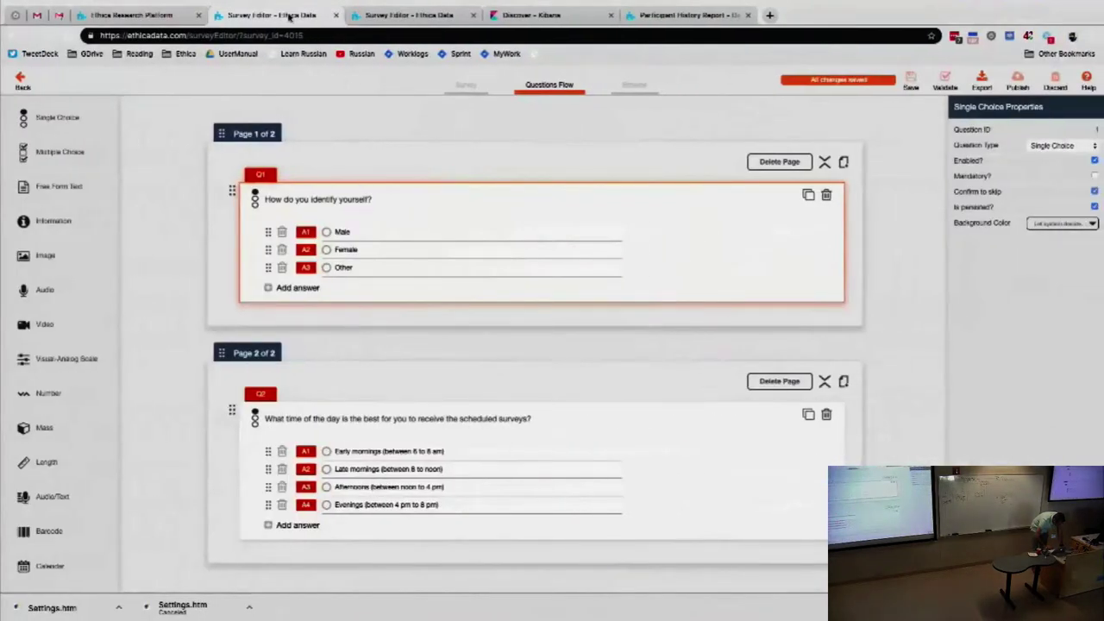
In the Ethica Research Platform, open the Geo-Location map under the Bootcamp 2019 Demo study's sensor data.
left_click(149, 16)
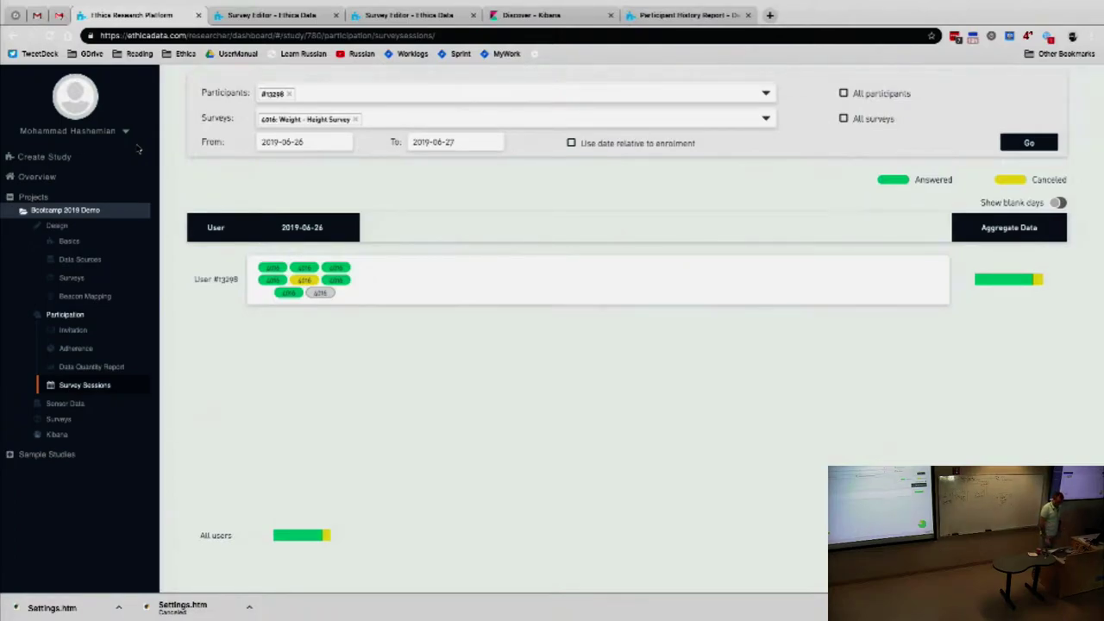
left_click(78, 215)
left_click(77, 215)
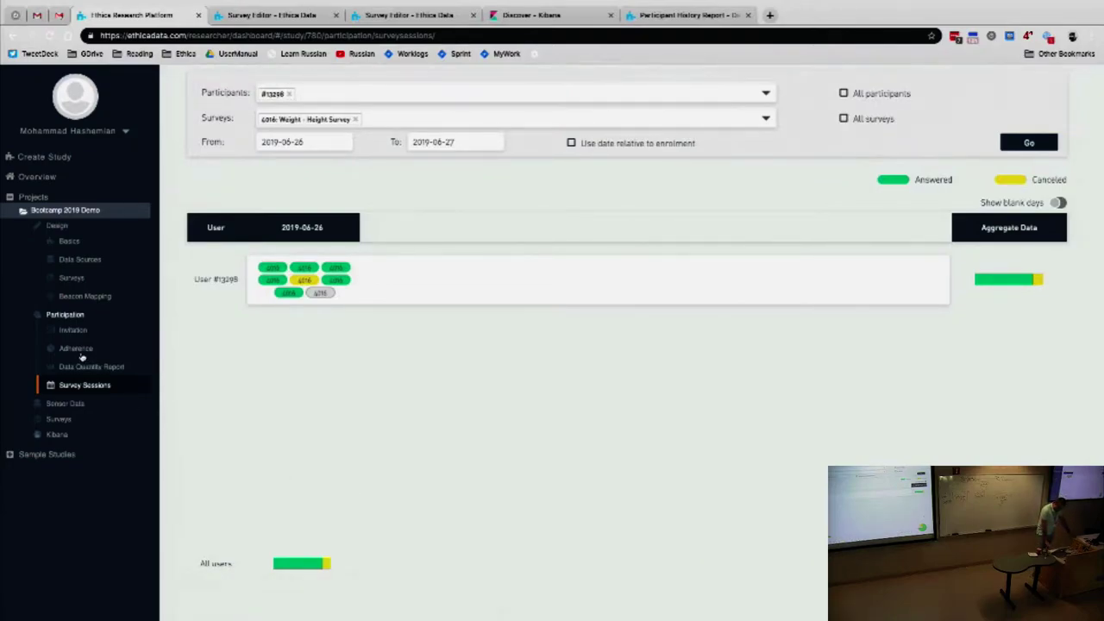
left_click(71, 405)
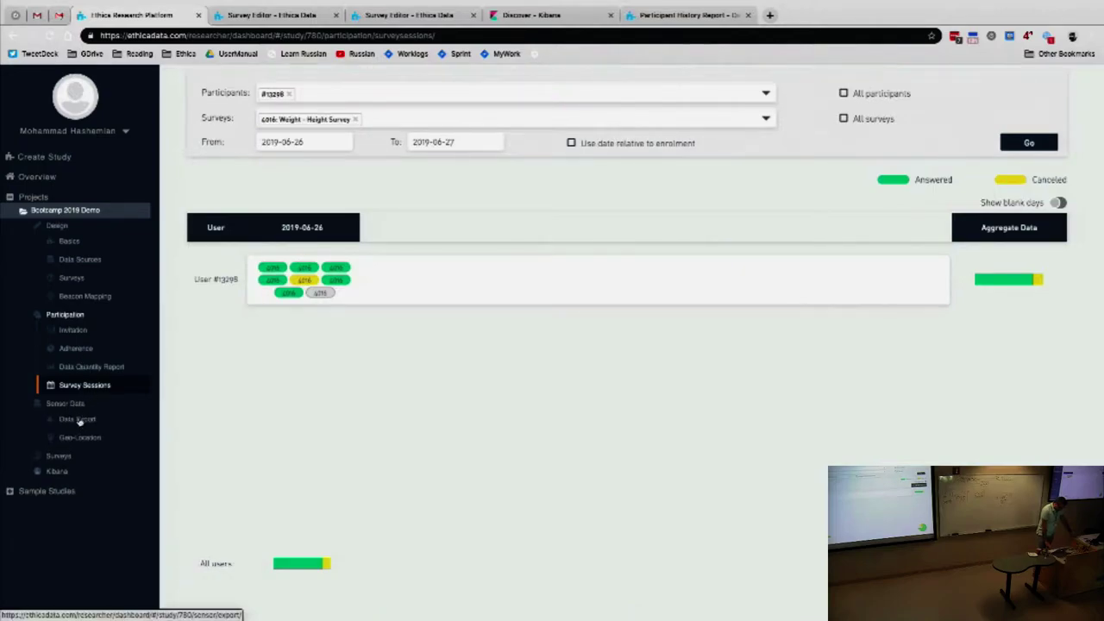
left_click(82, 442)
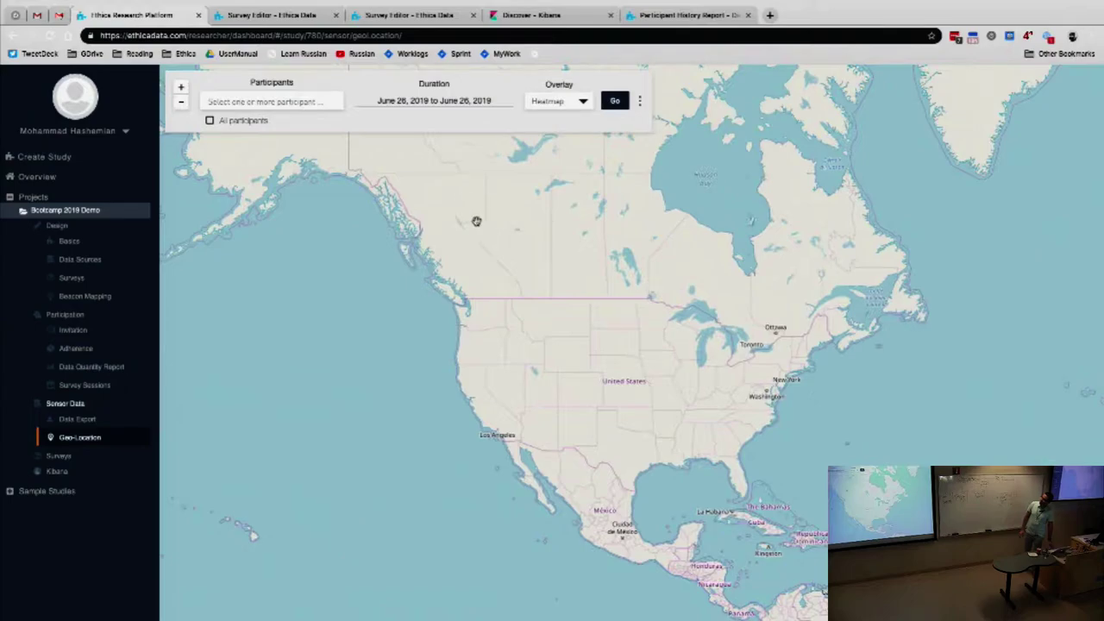
Check which overlay types the geo-location map offers, keeping Heatmap selected.
left_click_drag(502, 253, 481, 239)
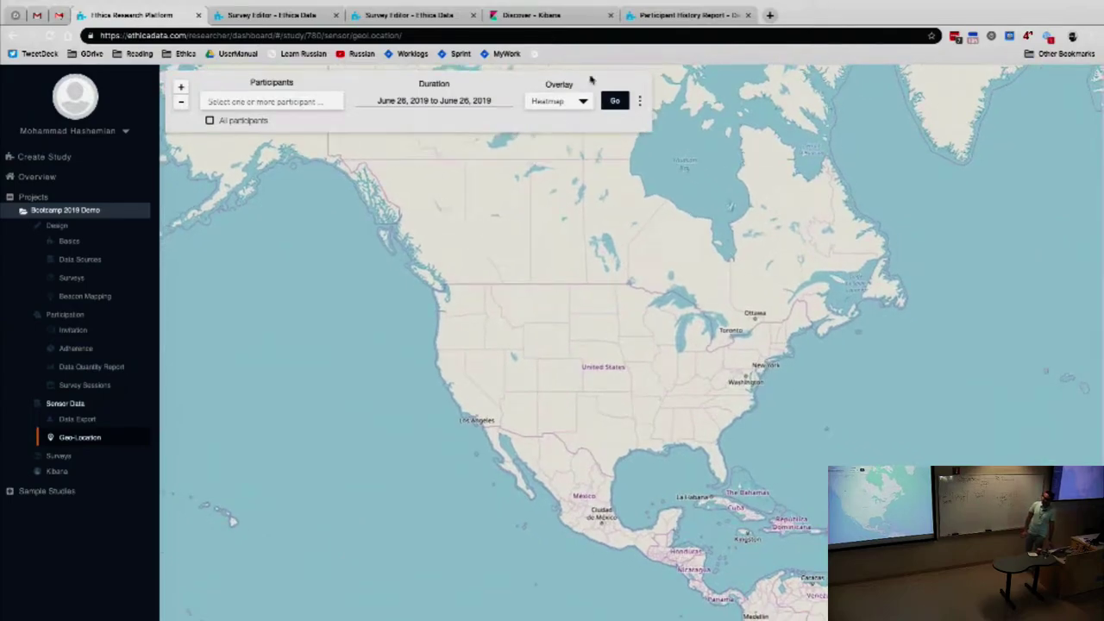
left_click(584, 104)
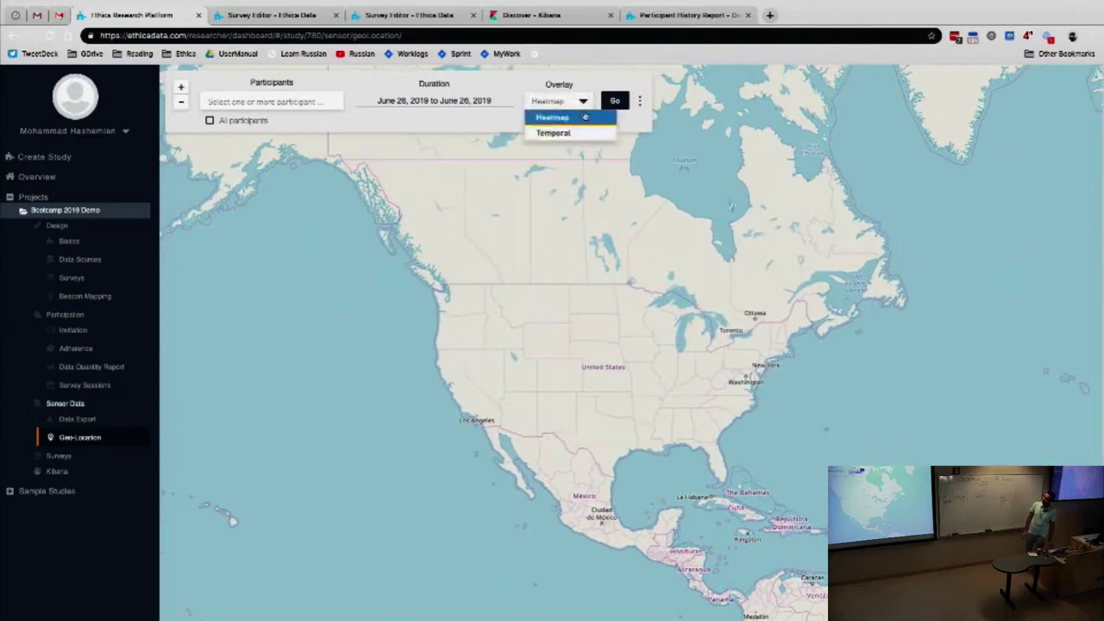
left_click(567, 217)
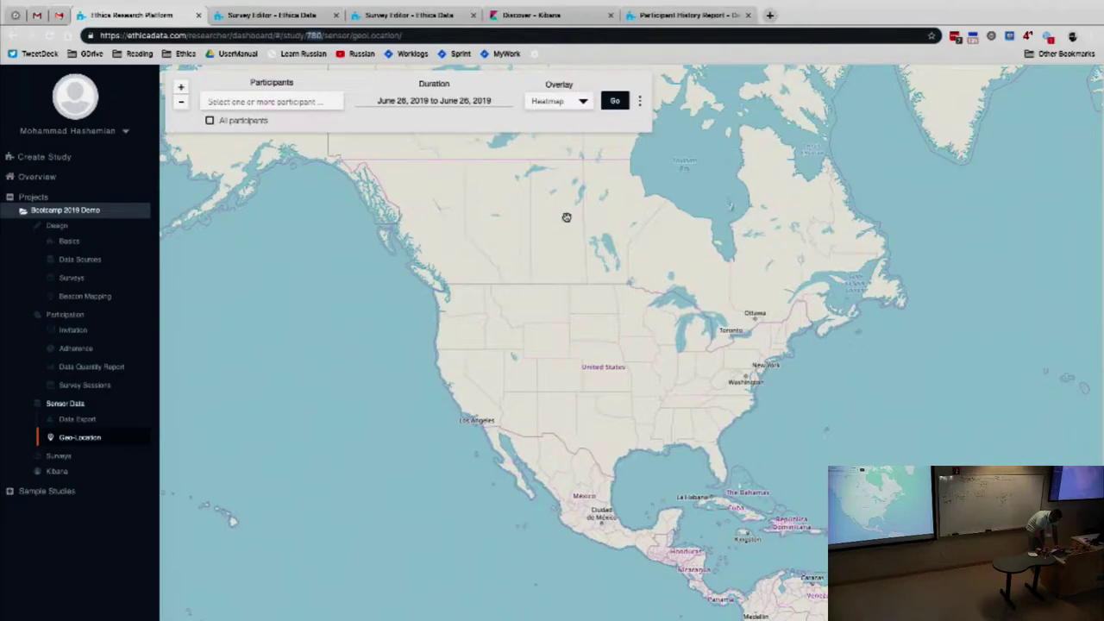
Collapse the projects list and open the Geo-Location map of the Physical Activity Sample Study.
left_click(71, 213)
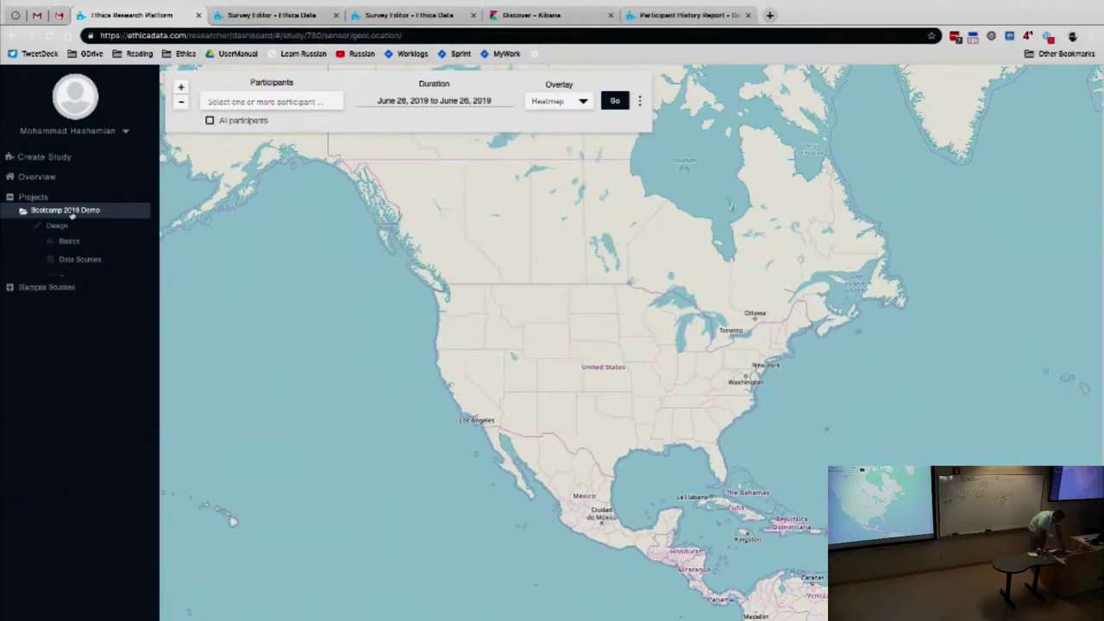
left_click(32, 199)
left_click(39, 214)
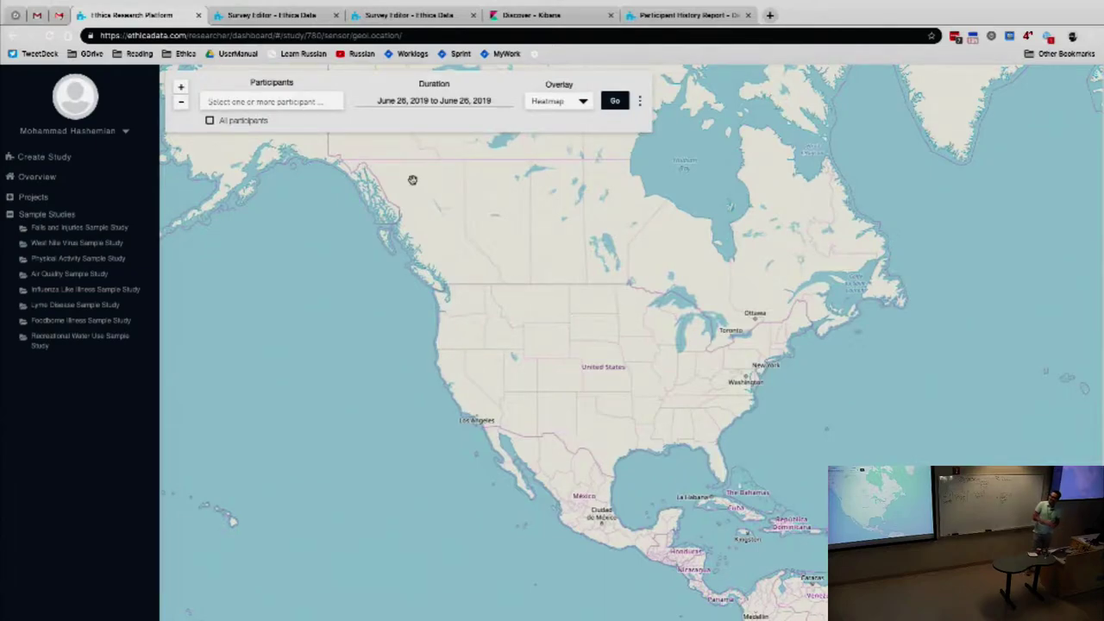
left_click(45, 260)
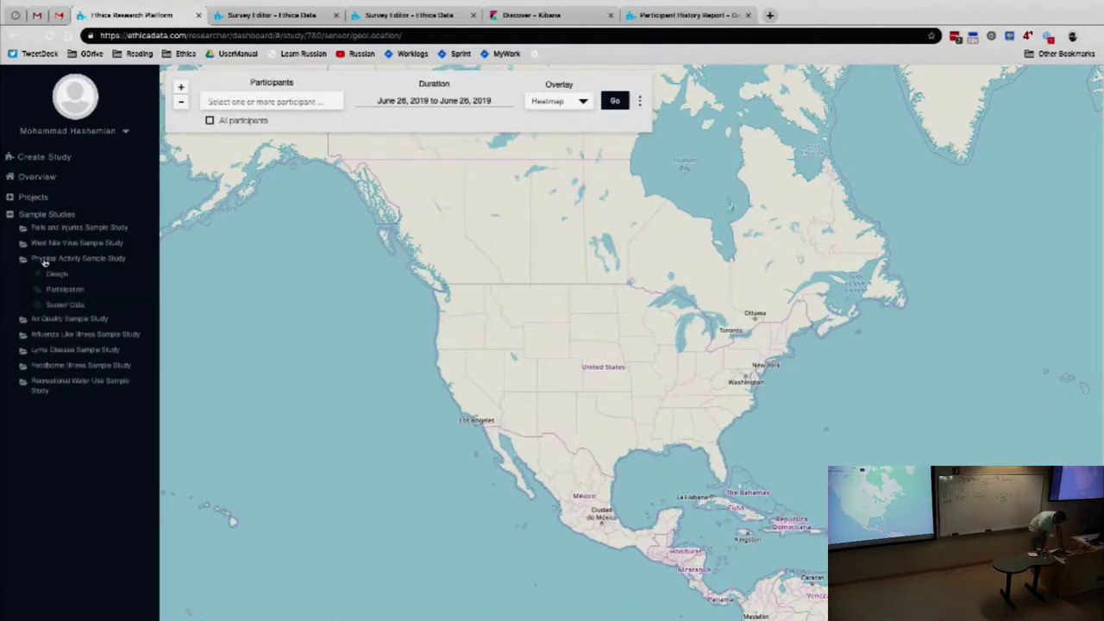
left_click(59, 305)
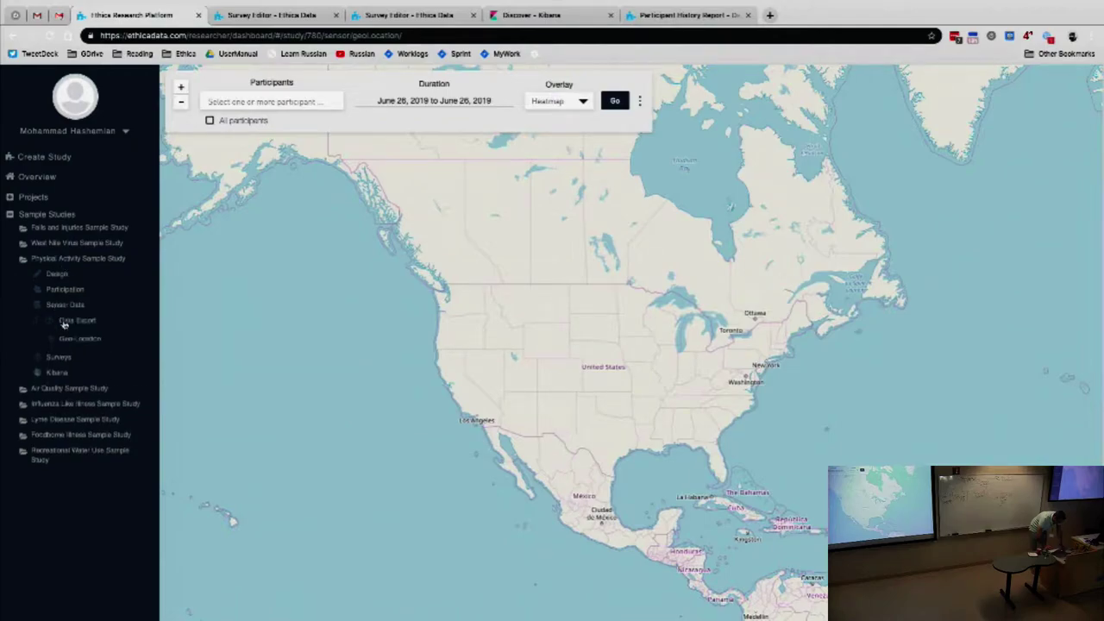
left_click(73, 340)
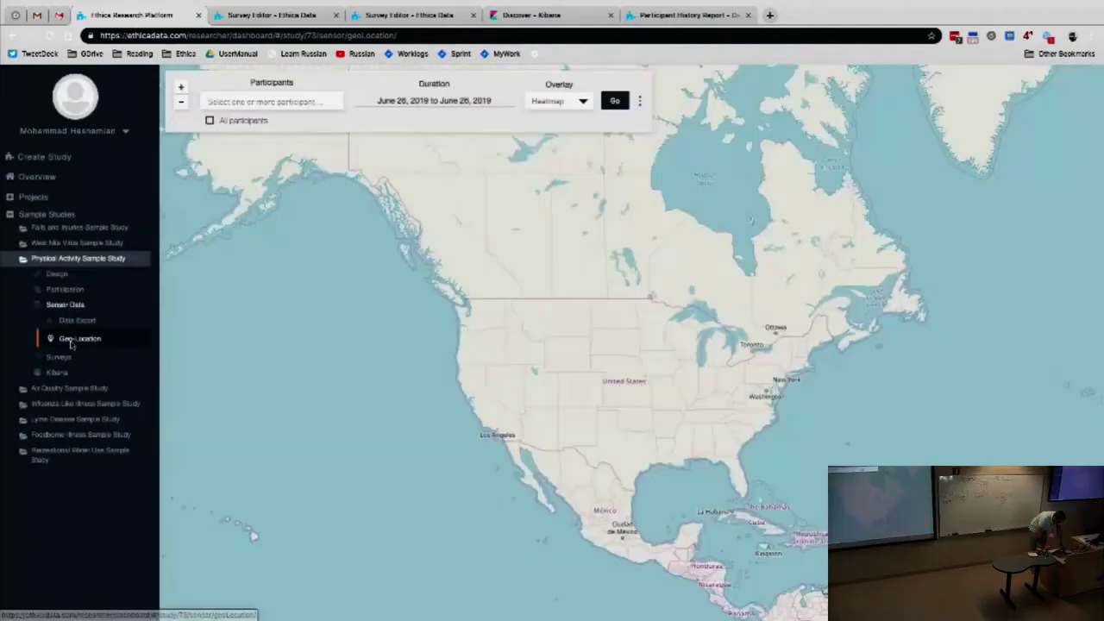
Load the heatmap for the last listed participant with the duration set to June 1, 2019 to June 26, 2019.
left_click(254, 102)
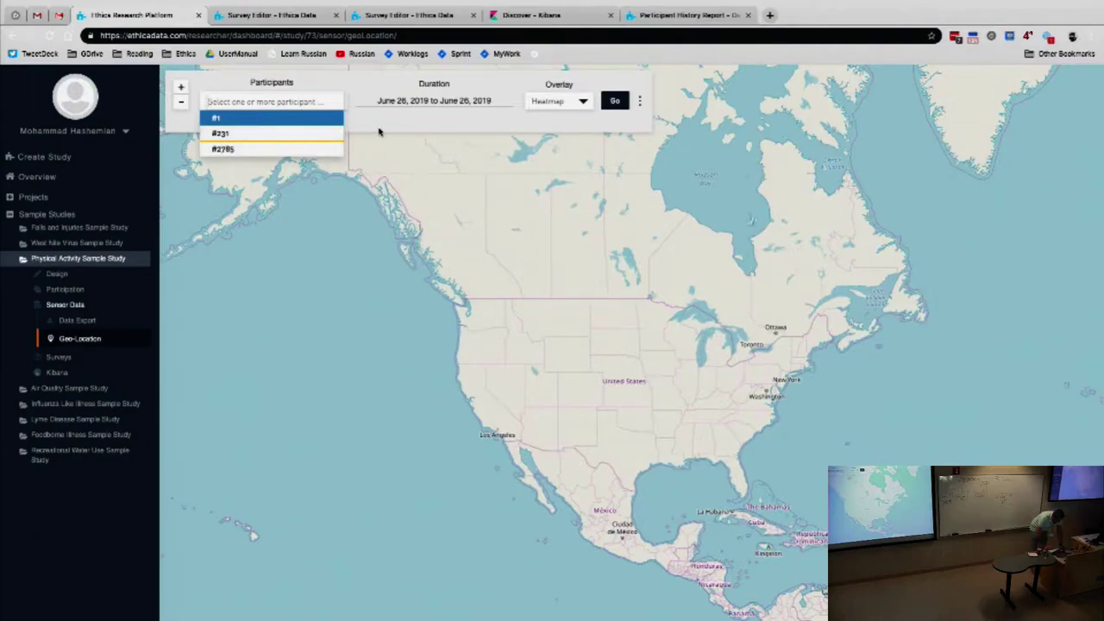
left_click(269, 151)
left_click(408, 121)
left_click(407, 101)
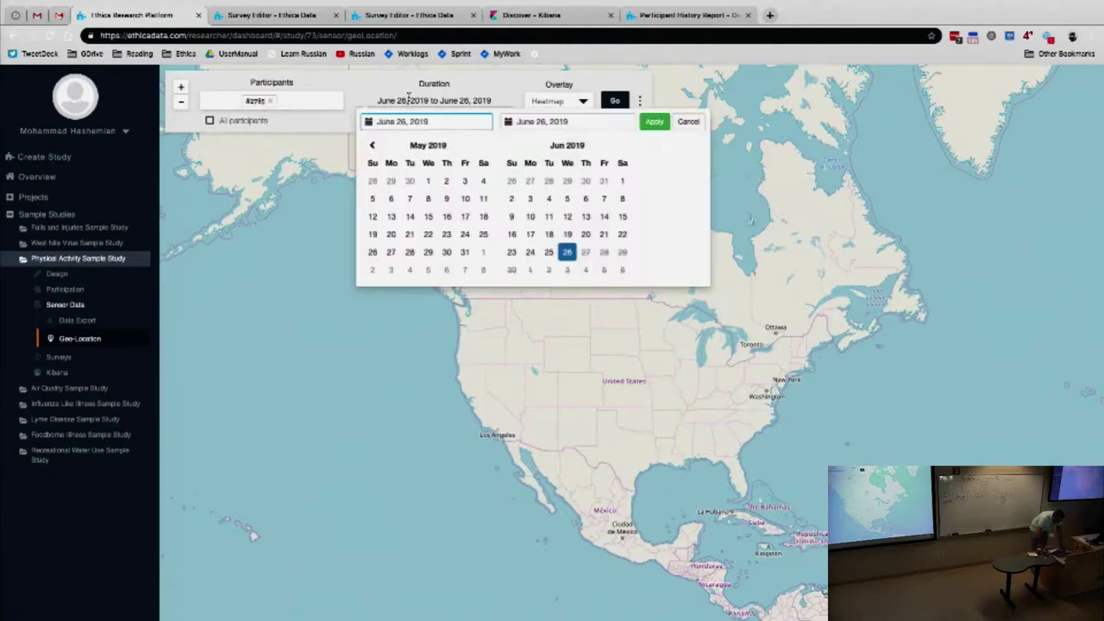
left_click(622, 182)
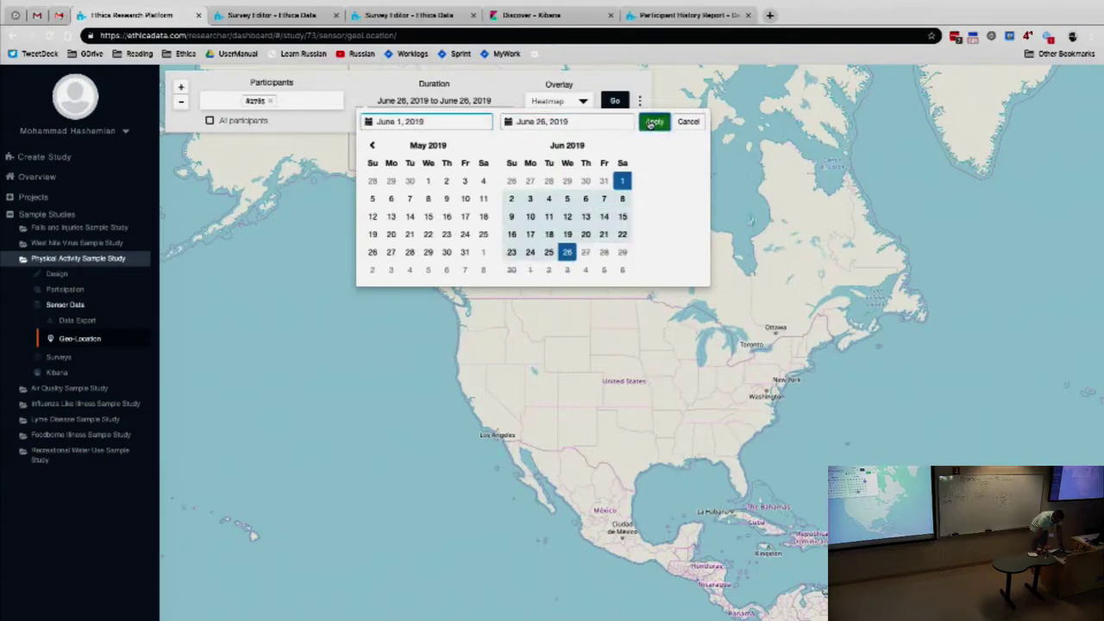
left_click(653, 122)
left_click(614, 101)
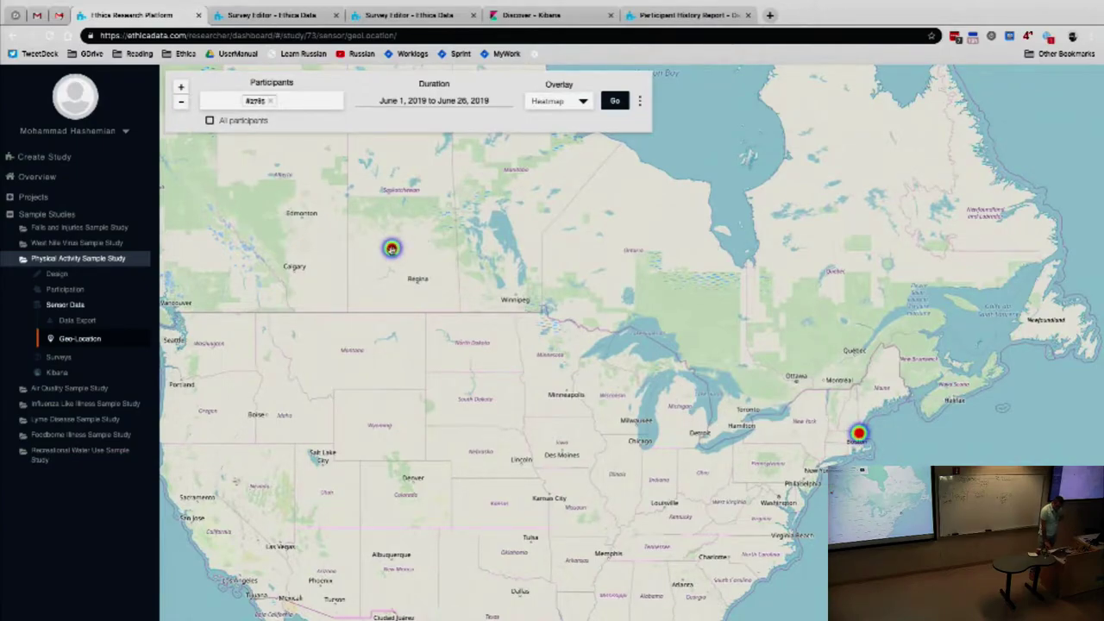
Examine the participant's location hotspots around Saskatoon on the heatmap.
scroll(391, 248, "up", 1)
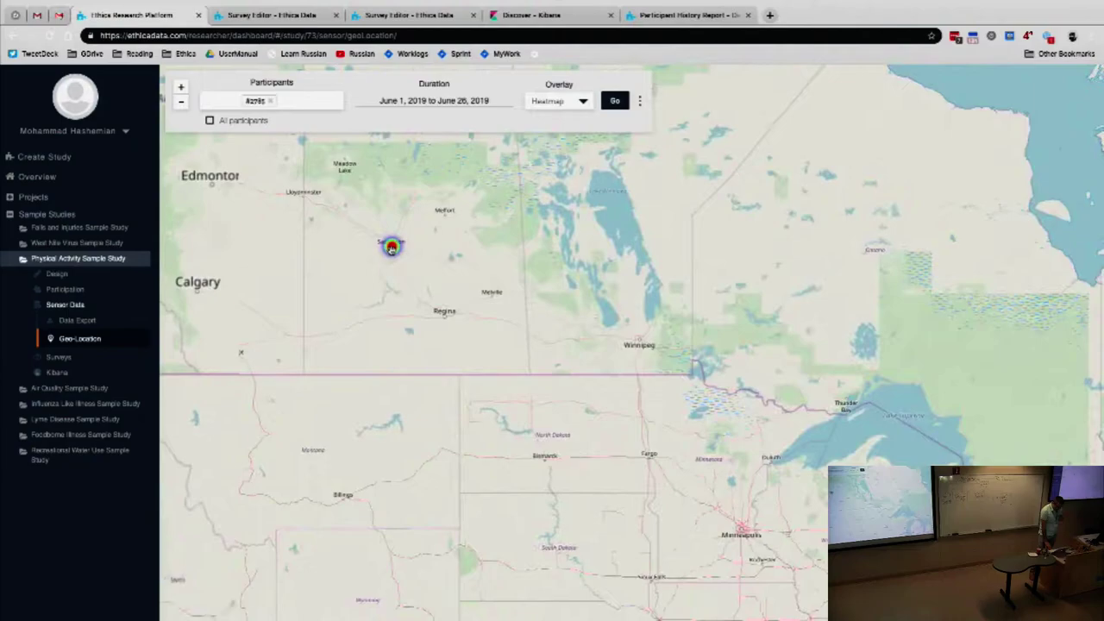
scroll(392, 249, "up", 1)
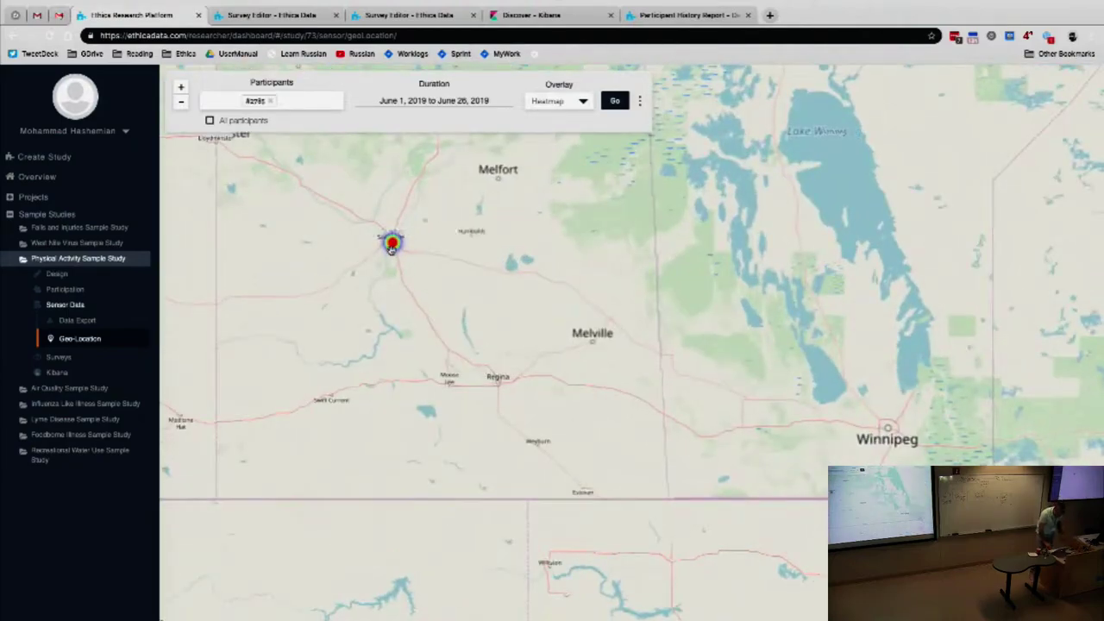
scroll(392, 243, "up", 1)
scroll(380, 240, "up", 1)
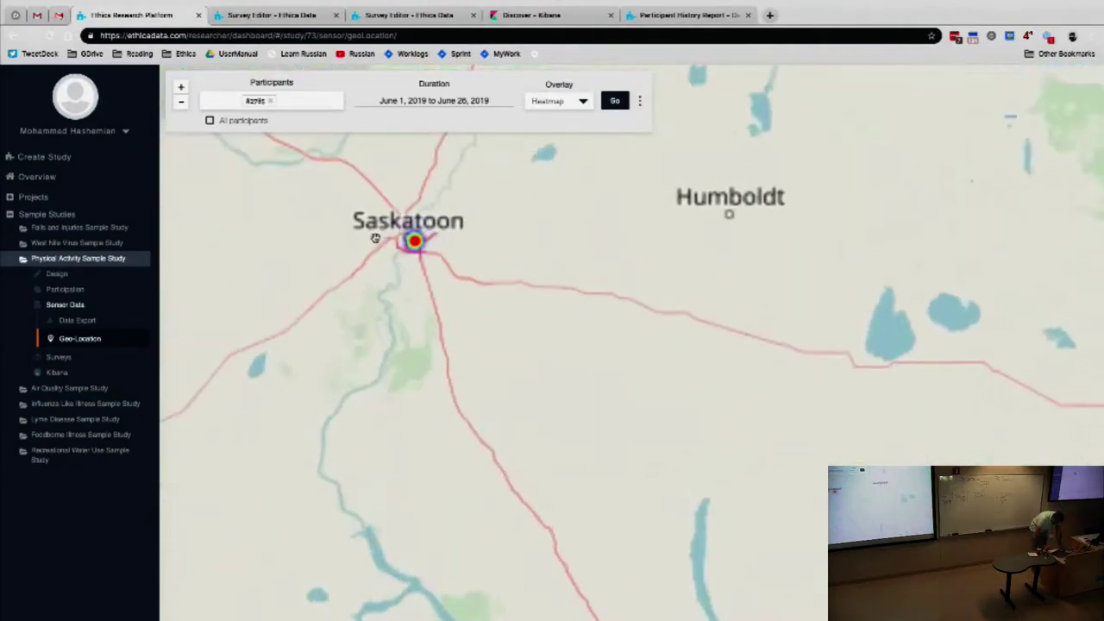
scroll(379, 238, "up", 1)
scroll(397, 234, "up", 1)
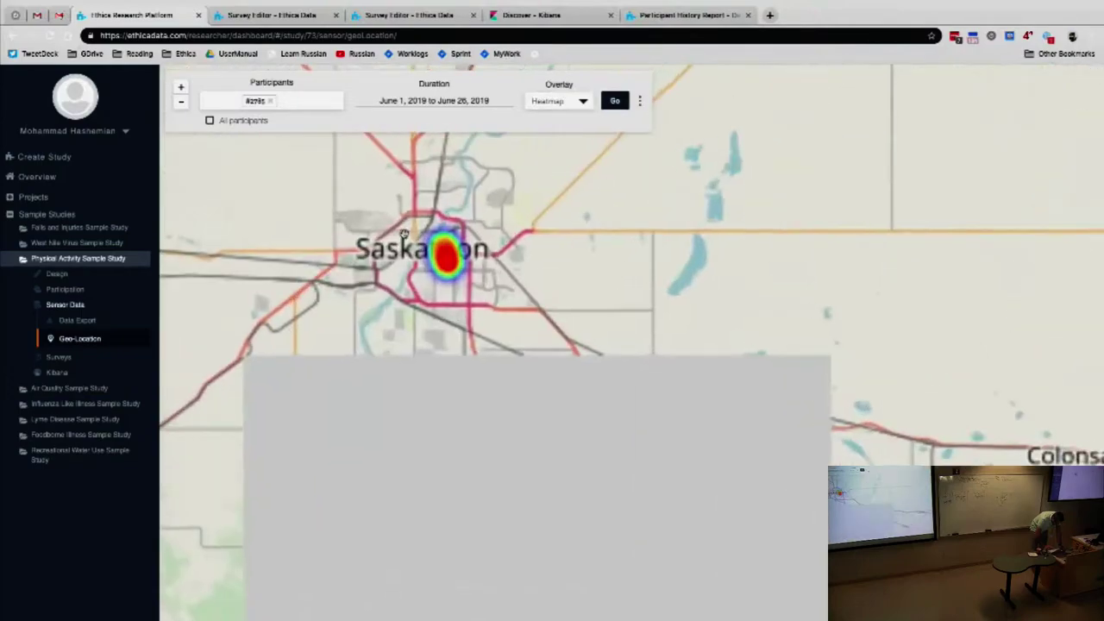
scroll(403, 233, "up", 1)
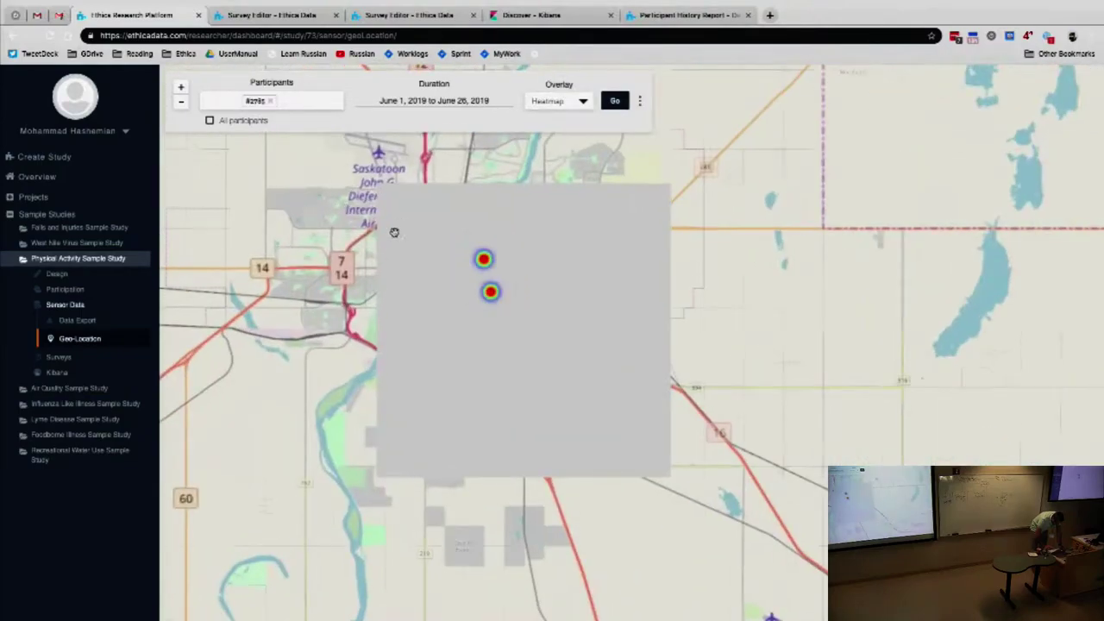
Add the two remaining listed participants to the selection and reload the heatmap.
left_click(284, 102)
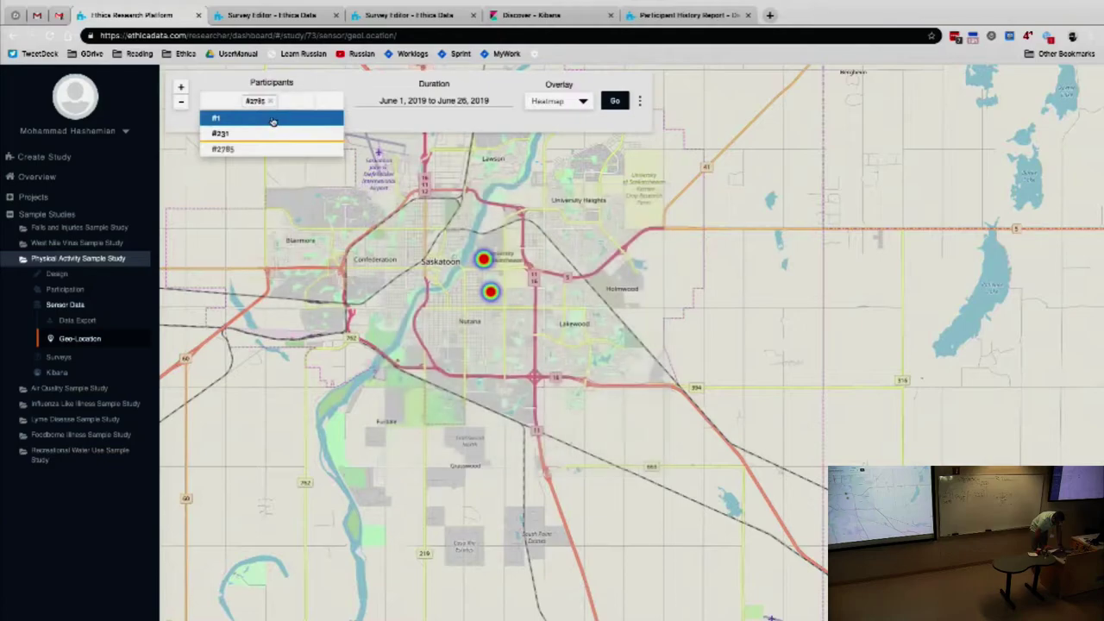
left_click(273, 118)
left_click(271, 134)
left_click(614, 103)
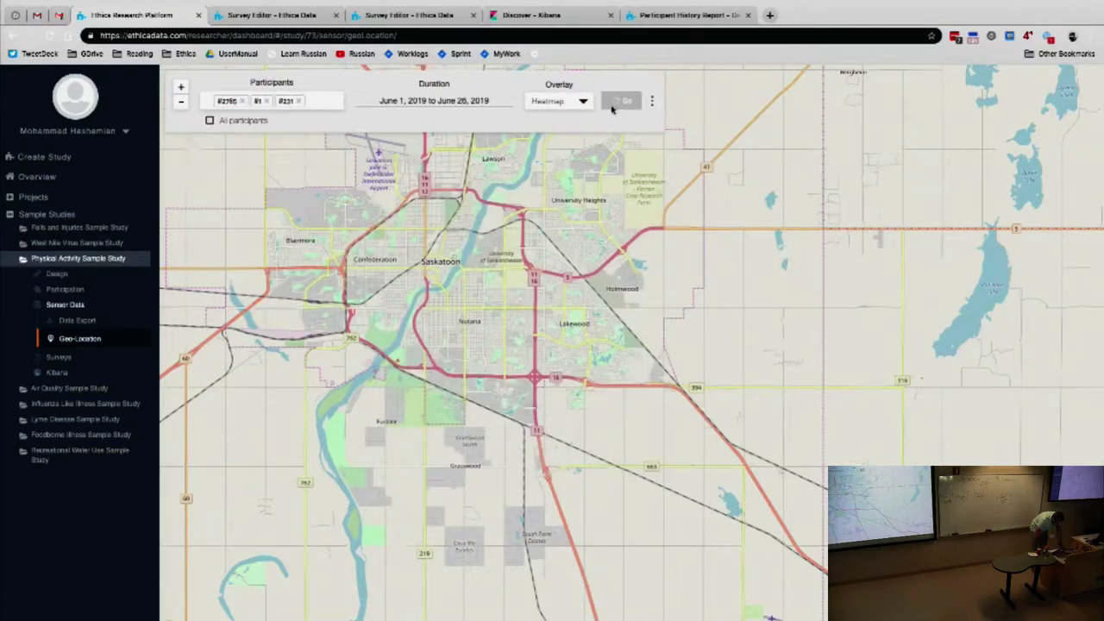
scroll(525, 306, "down", 9)
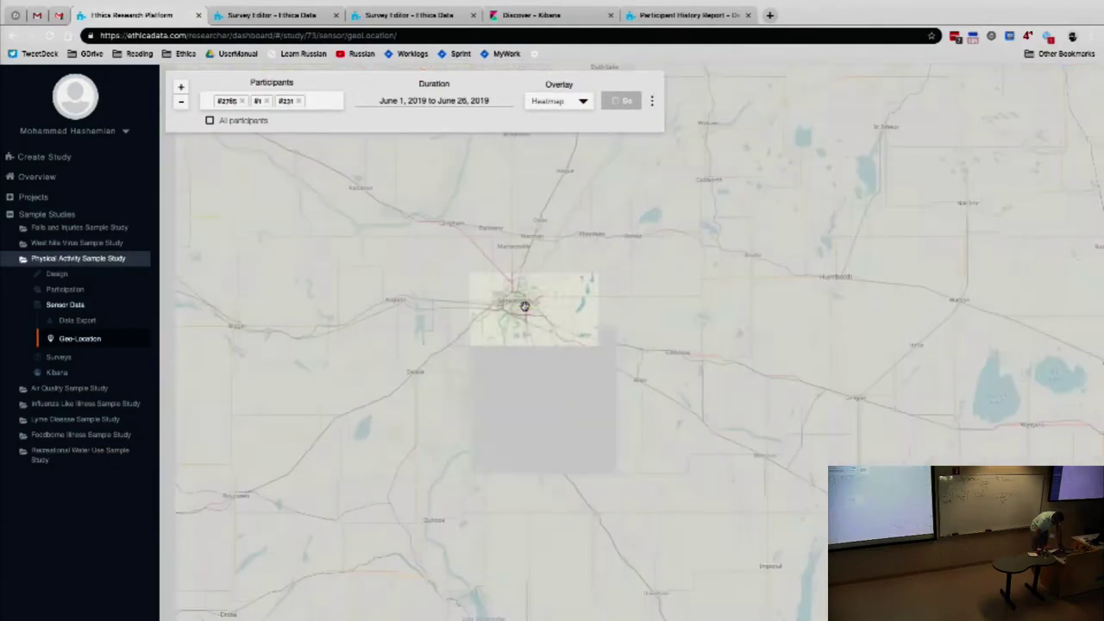
View the three selected participants' heatmap at the scale of North America.
scroll(506, 333, "up", 2)
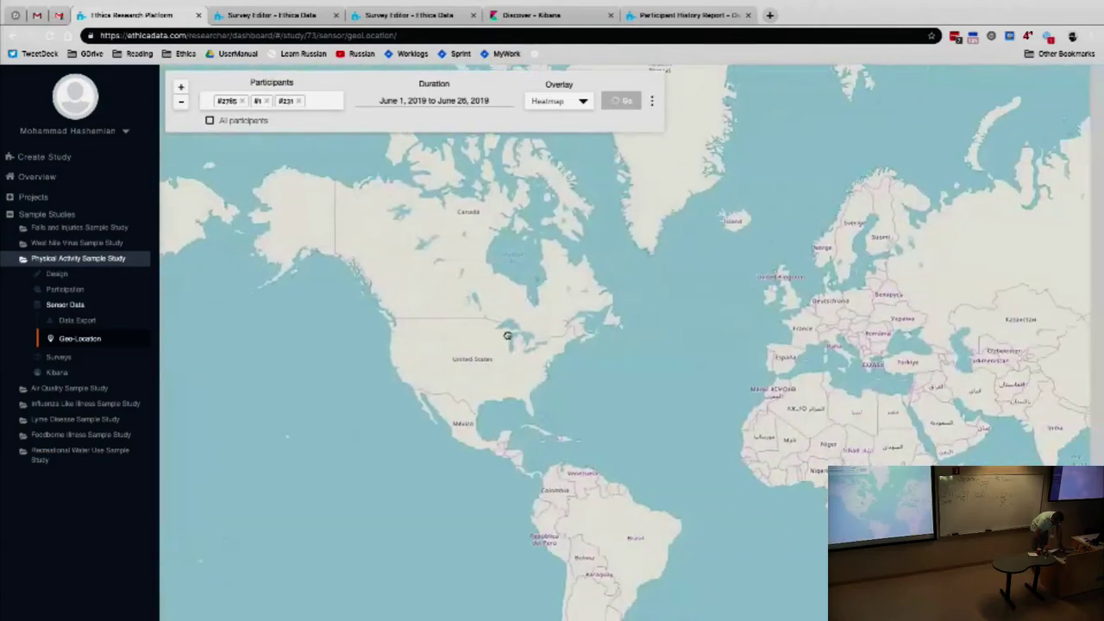
scroll(508, 333, "up", 4)
left_click_drag(491, 344, 713, 482)
left_click(182, 104)
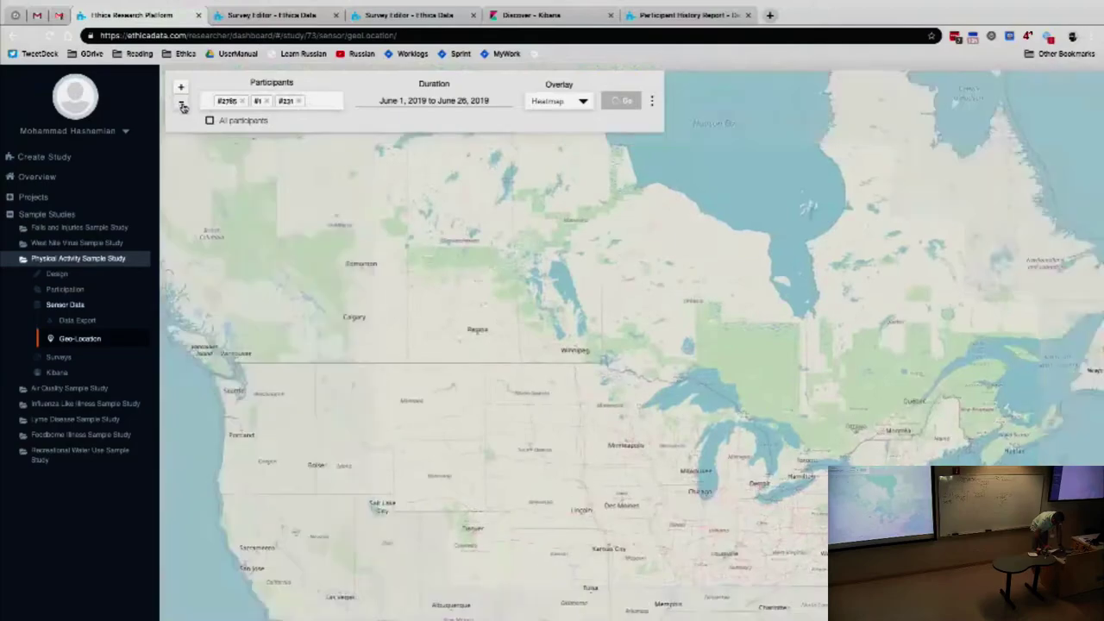
left_click_drag(603, 69, 599, 127)
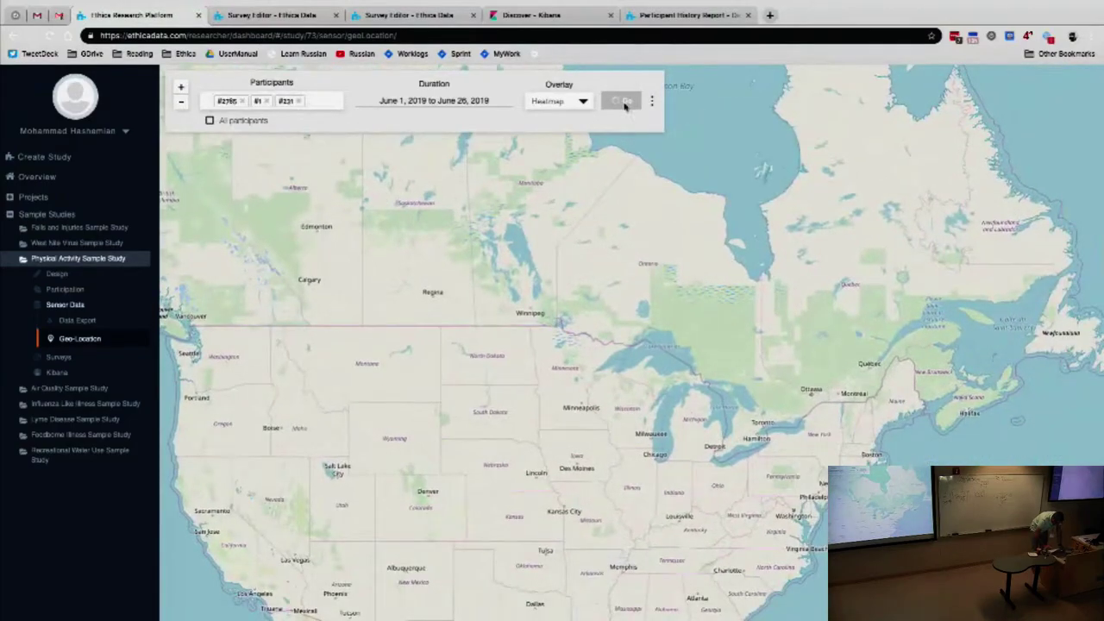
left_click(624, 102)
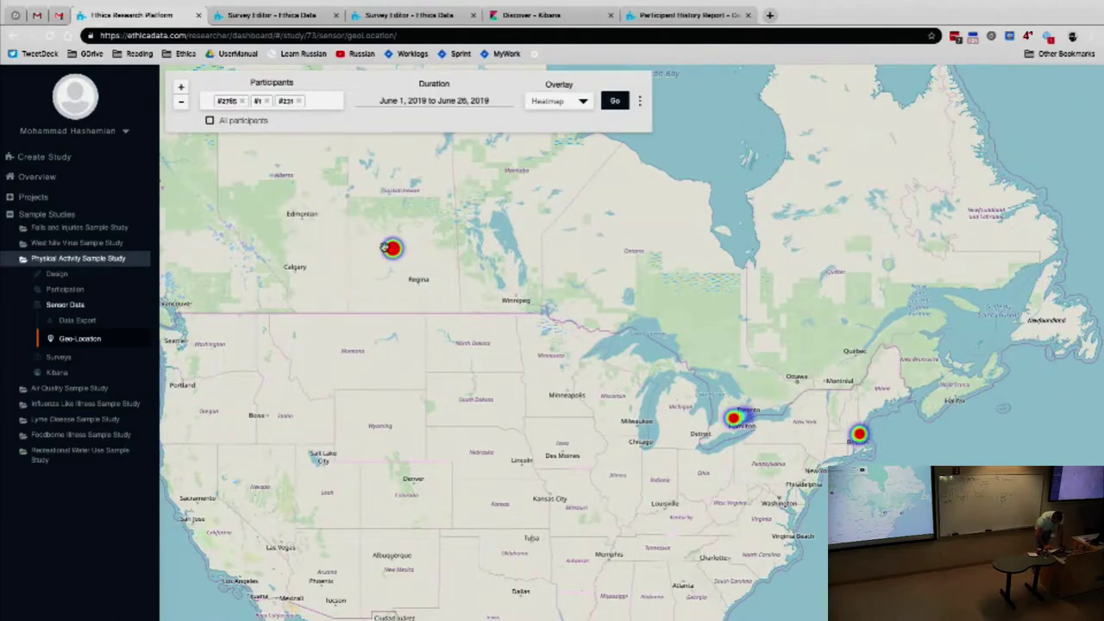
Examine the three participants' combined location hotspots in and around Saskatoon on the heatmap.
scroll(385, 249, "up", 1)
scroll(383, 249, "up", 1)
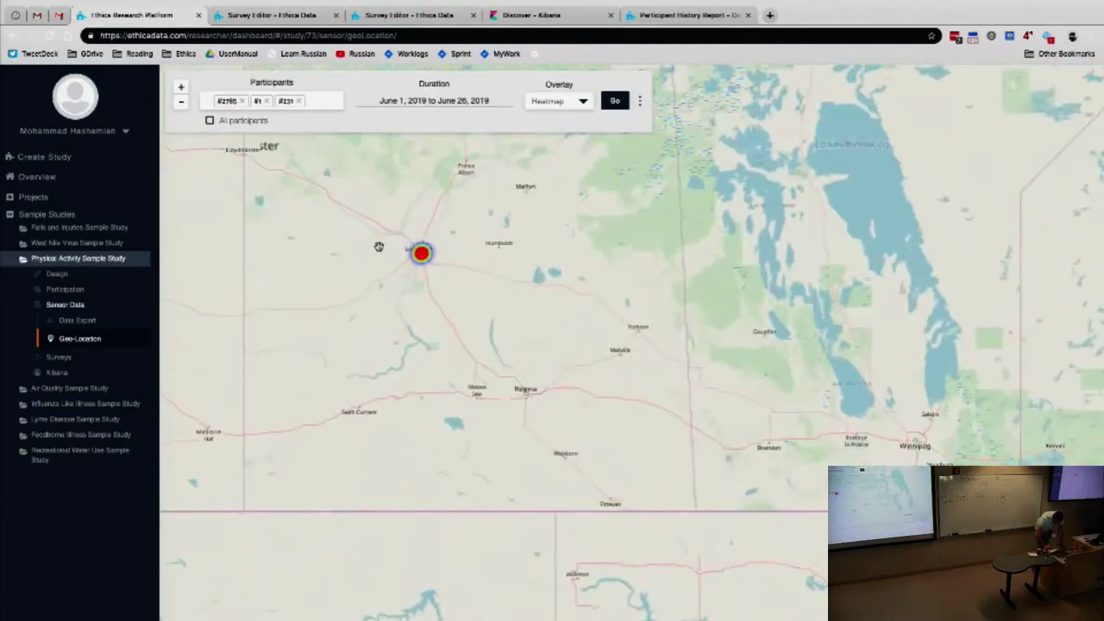
scroll(380, 247, "up", 1)
scroll(379, 247, "up", 2)
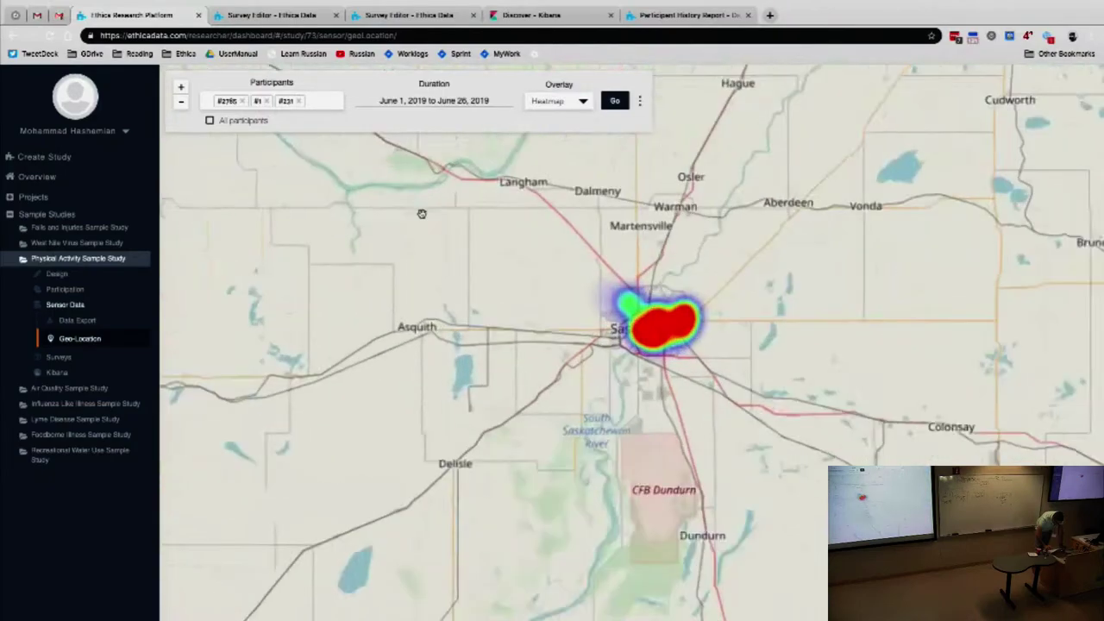
scroll(538, 247, "up", 1)
left_click_drag(538, 247, 416, 245)
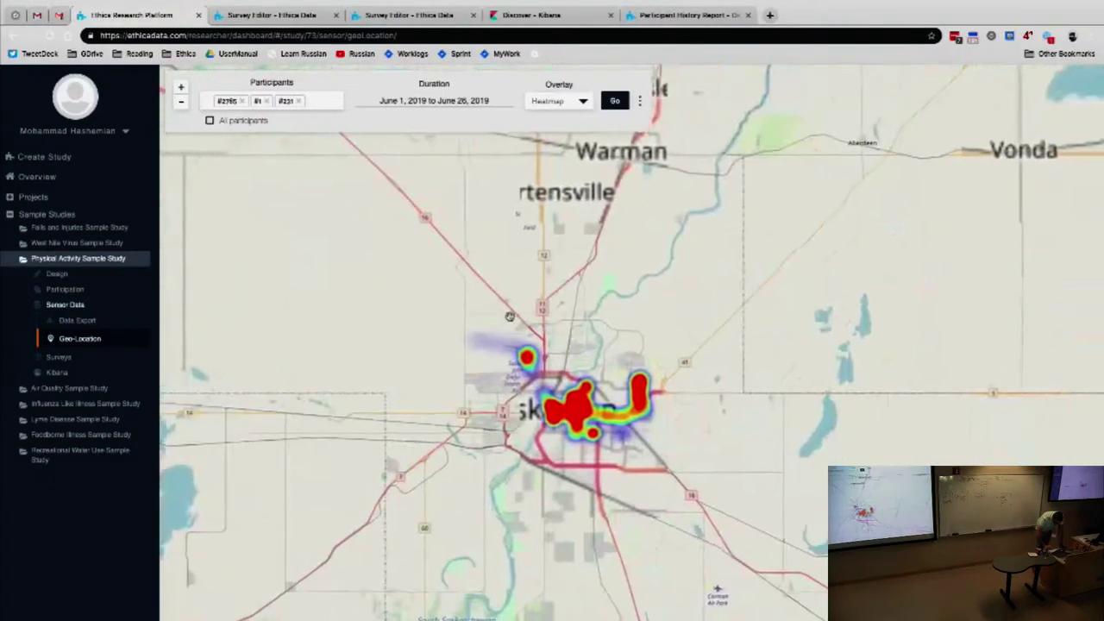
scroll(547, 375, "up", 1)
left_click_drag(546, 375, 535, 292)
scroll(461, 297, "up", 1)
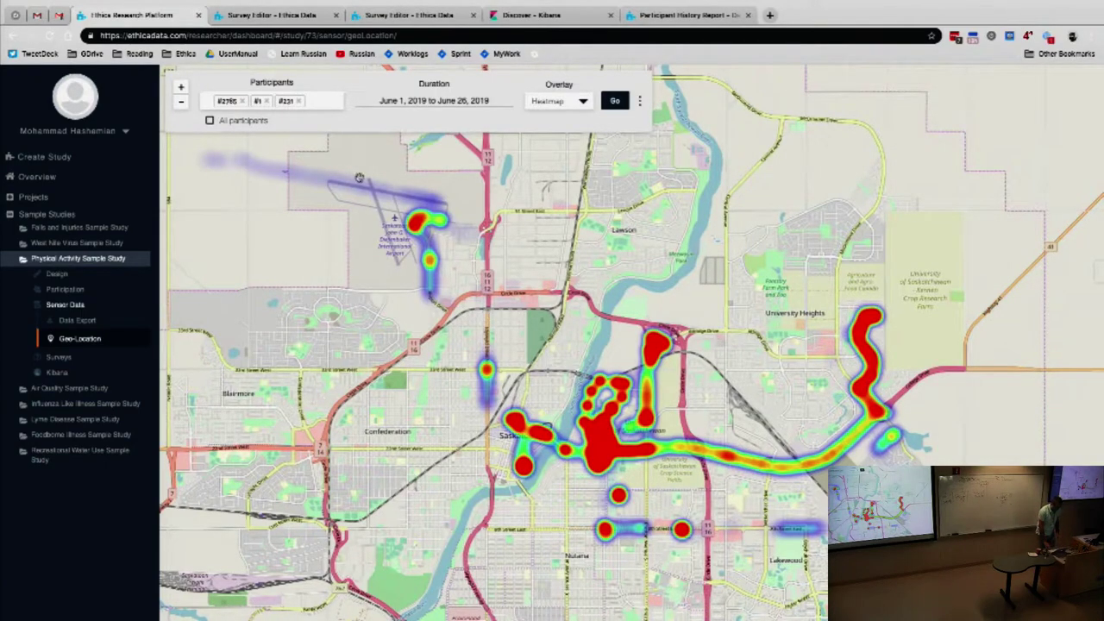
Switch the overlay to Temporal and keep only the middle one of the three selected participants.
left_click(181, 102)
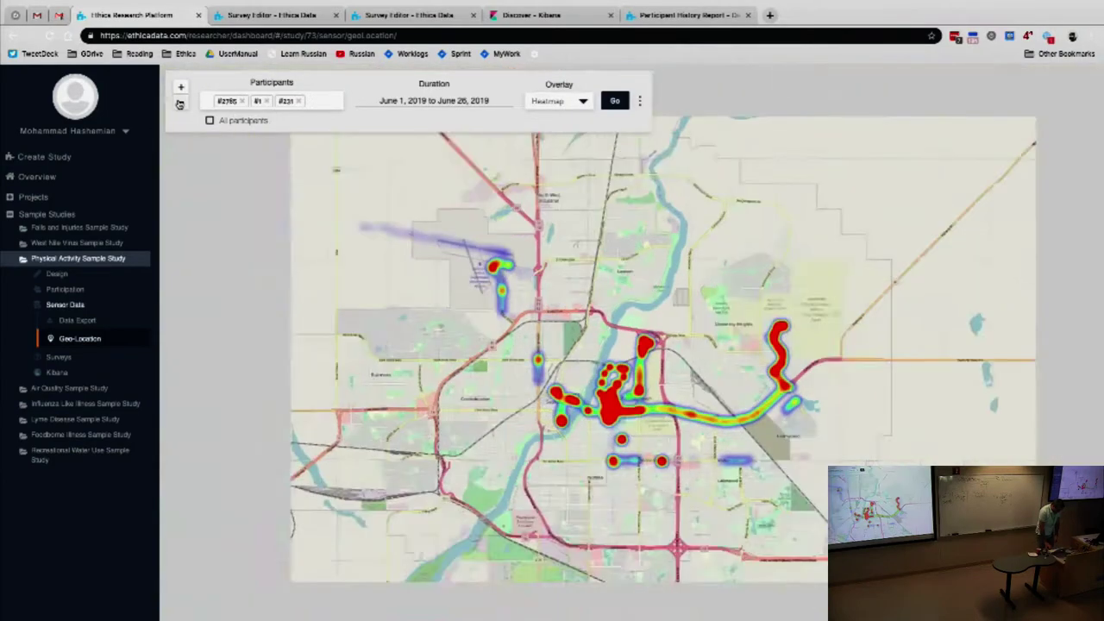
left_click(552, 100)
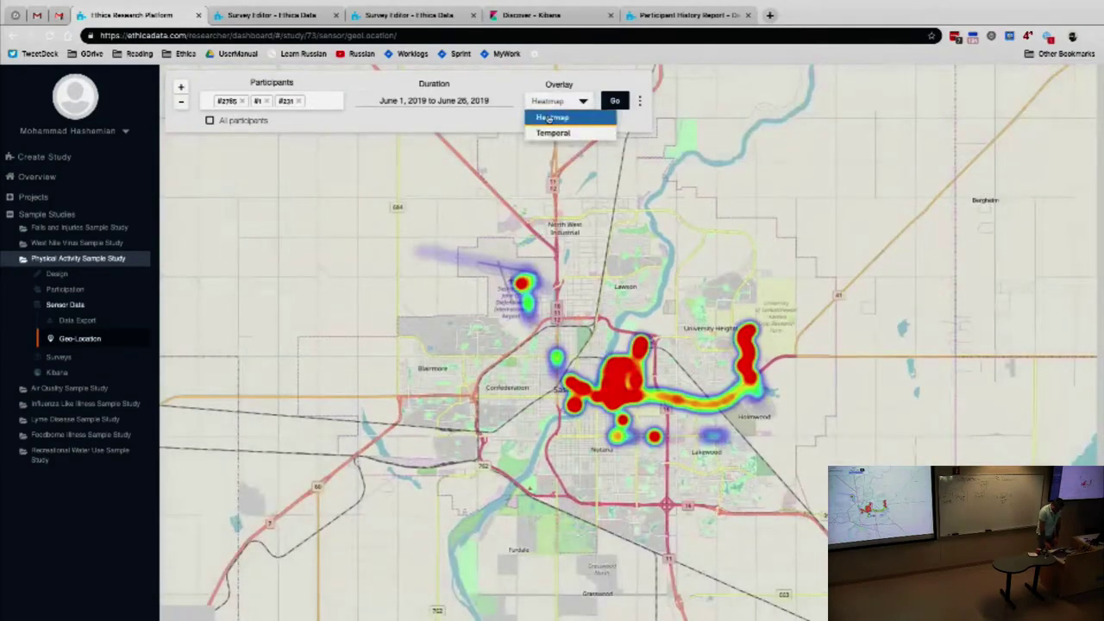
left_click(552, 131)
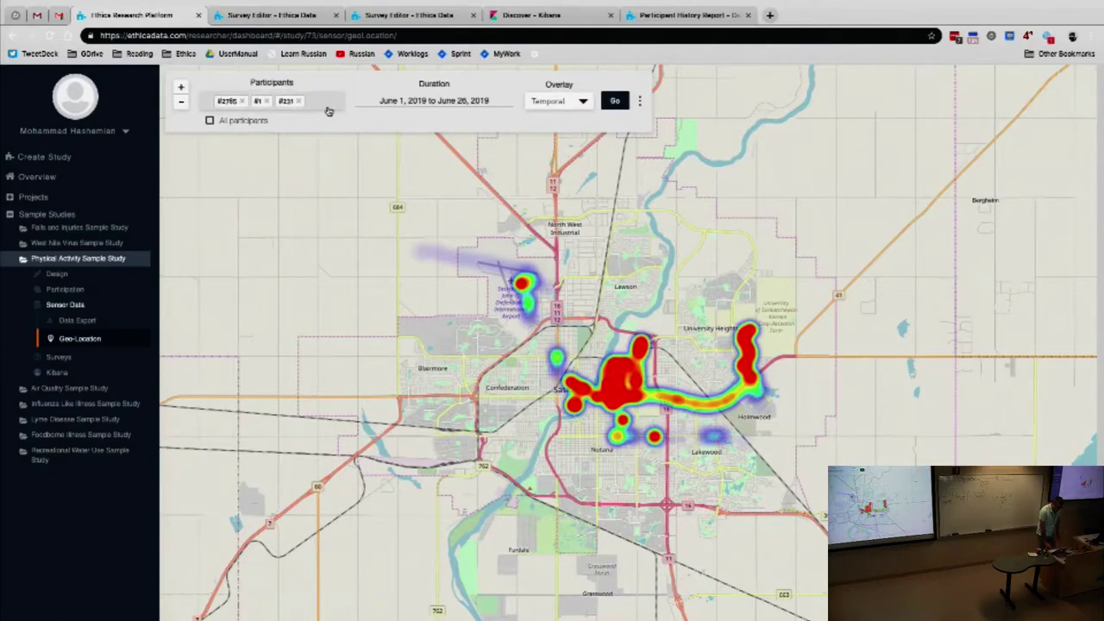
left_click(242, 102)
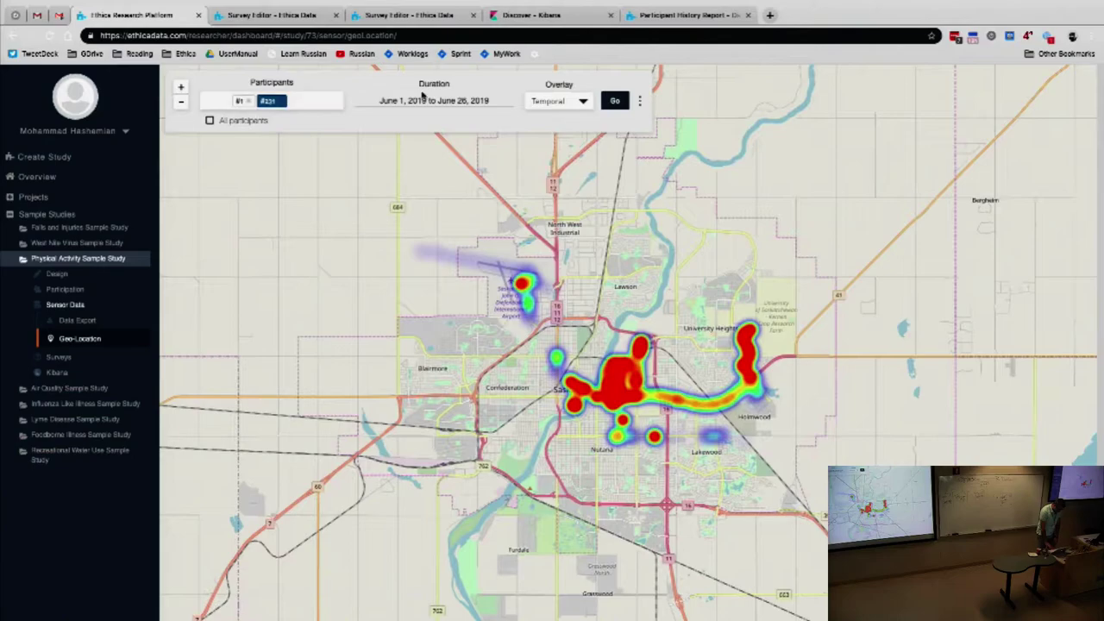
left_click(282, 102)
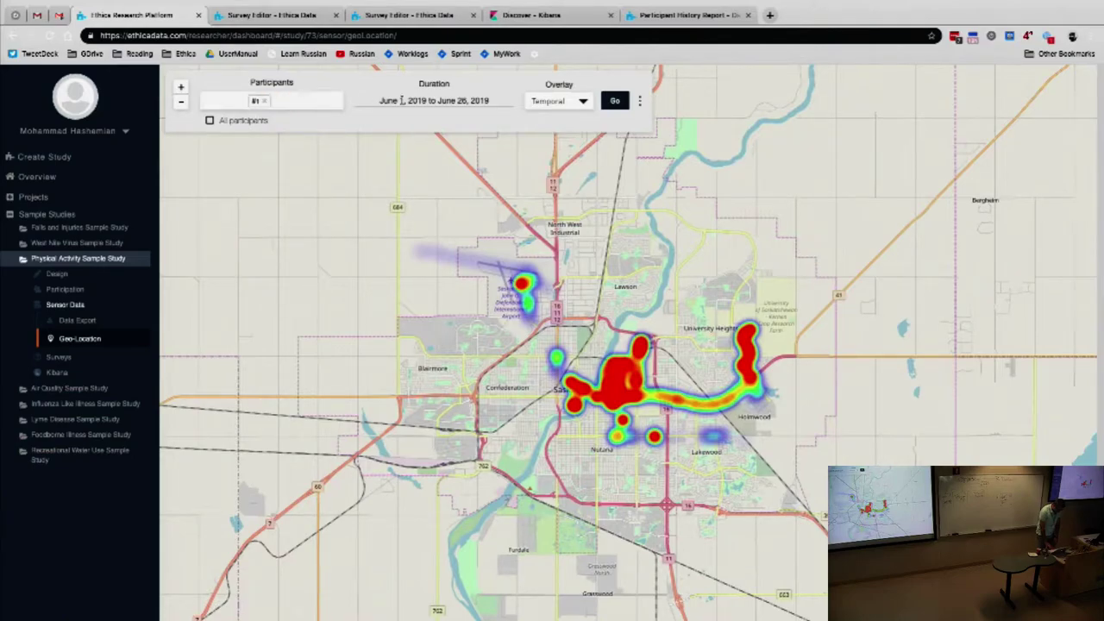
Set the duration to June 19, 2019 to June 20, 2019 and load the participant's temporal overlay.
left_click(402, 100)
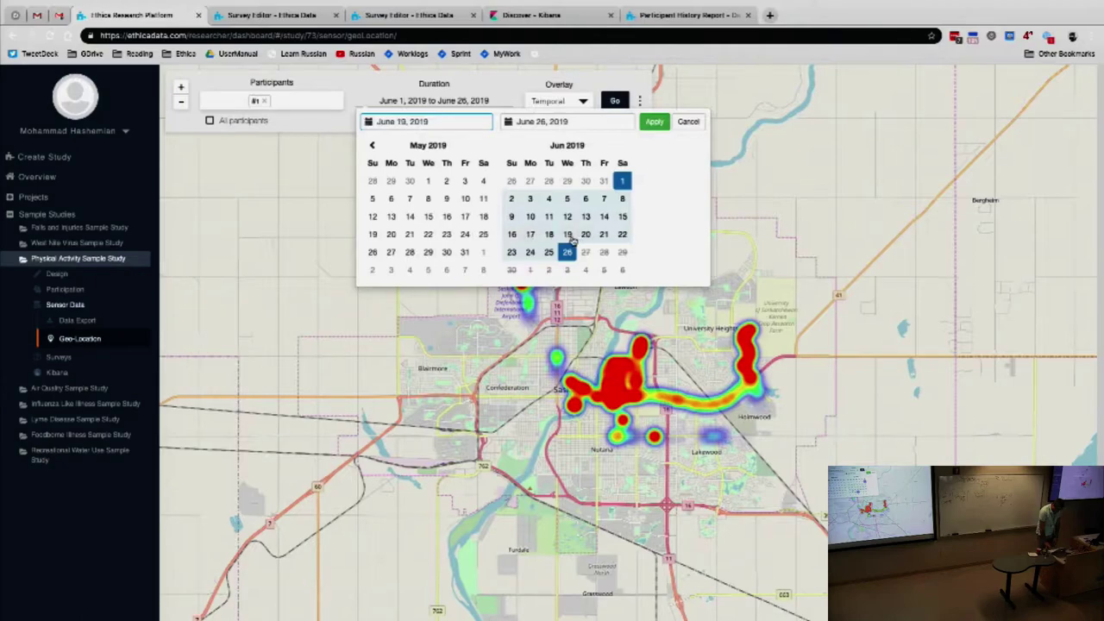
left_click(587, 240)
left_click(587, 241)
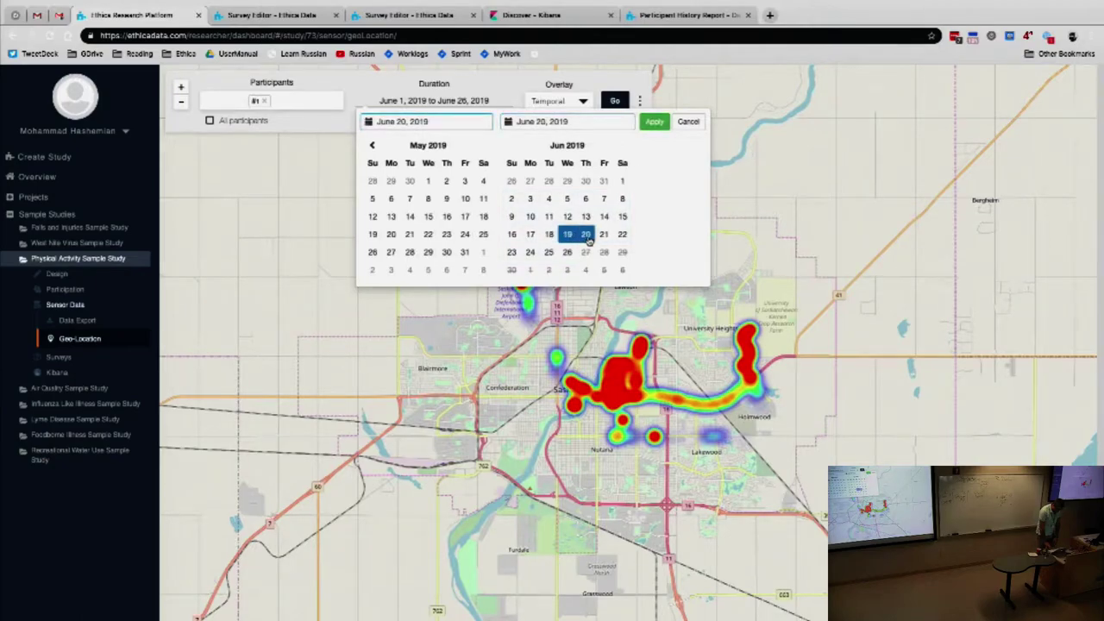
left_click(654, 122)
left_click(613, 103)
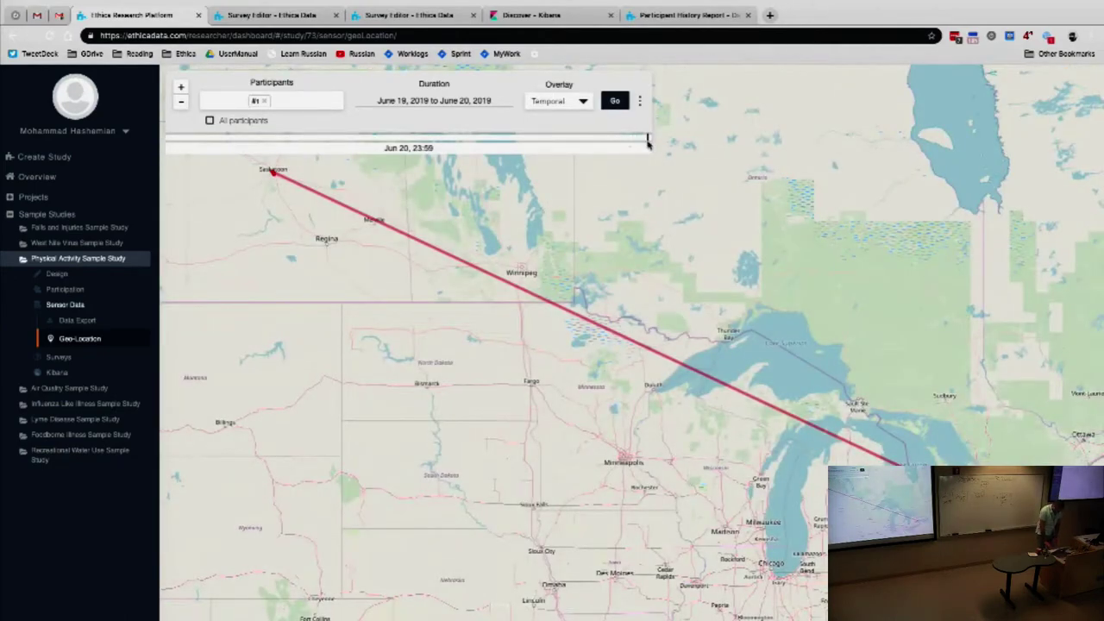
Move the timeline back to Jun 20, 04:12 and forward to Jun 20, 18:01 to follow the participant's route near Saskatoon.
left_click_drag(648, 142, 448, 155)
scroll(252, 174, "up", 1)
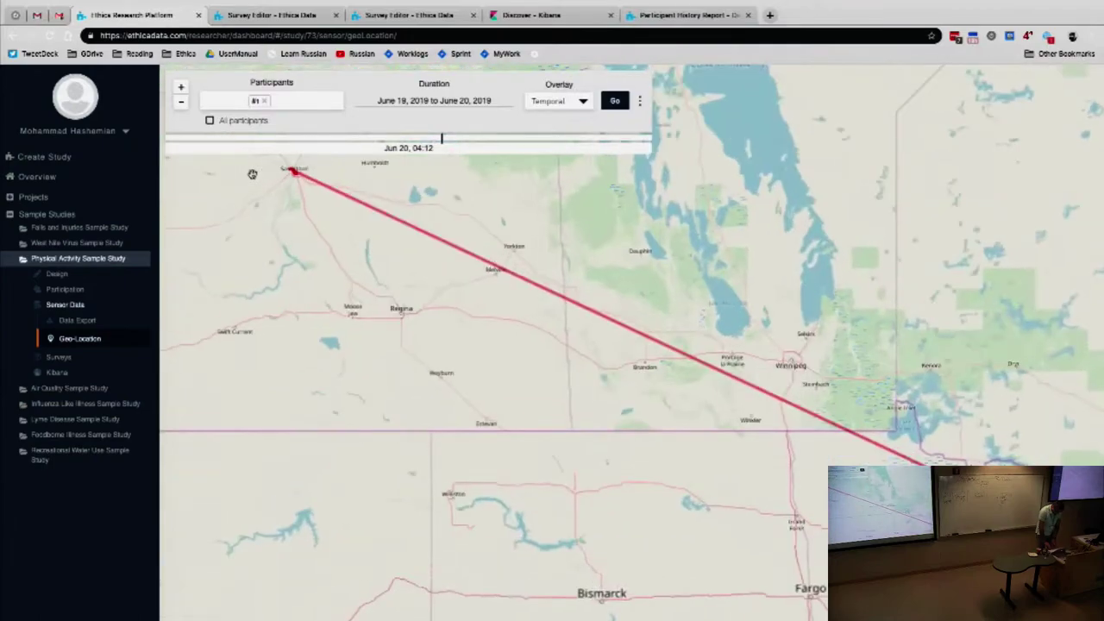
scroll(252, 174, "up", 1)
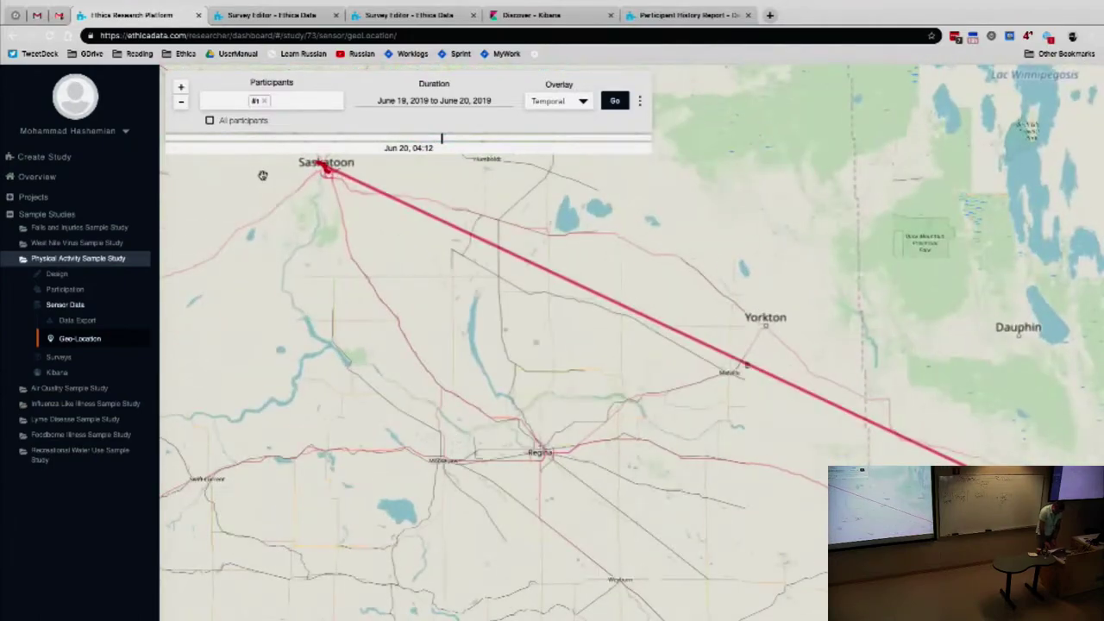
left_click_drag(262, 175, 310, 264)
scroll(301, 251, "up", 1)
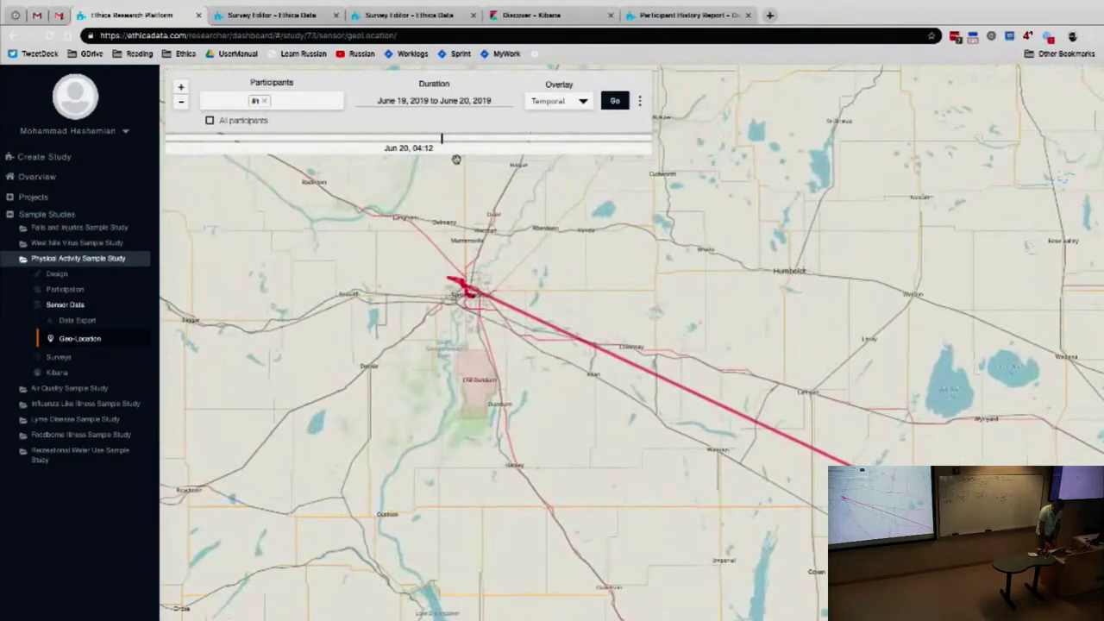
left_click_drag(445, 147, 583, 146)
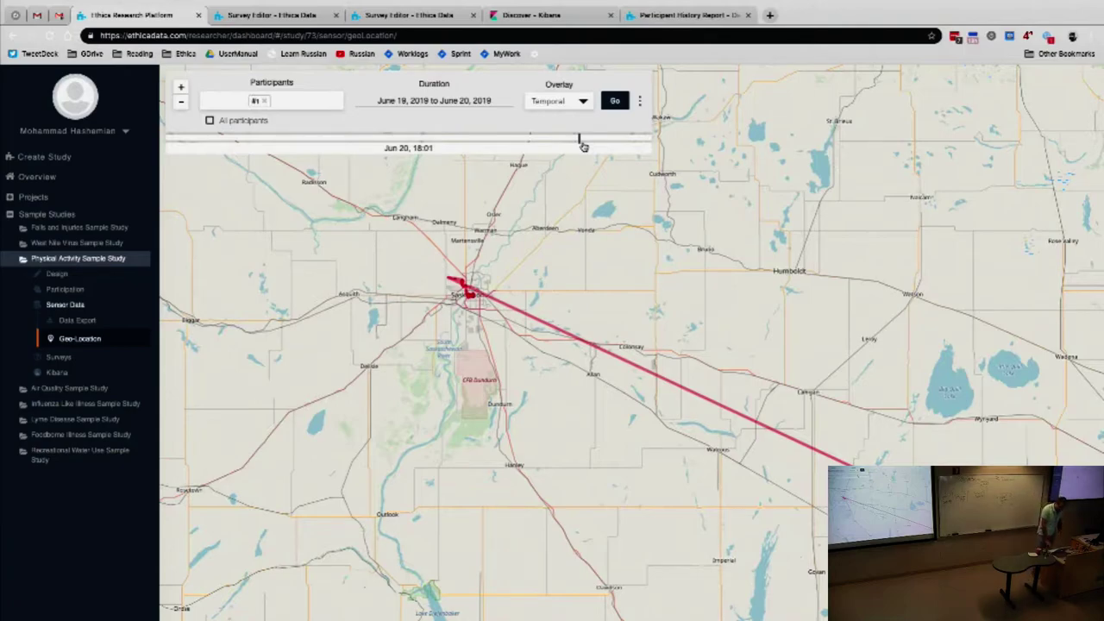
View the sample study's survey Responses page, its Geo-Location map and its Data Export list.
left_click(56, 359)
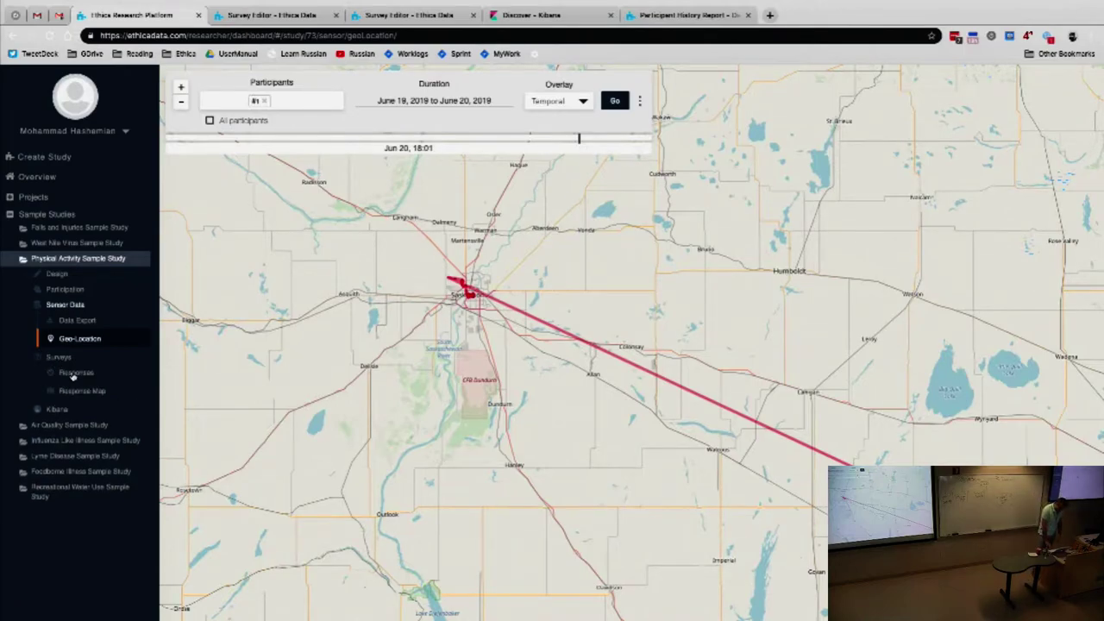
left_click(74, 373)
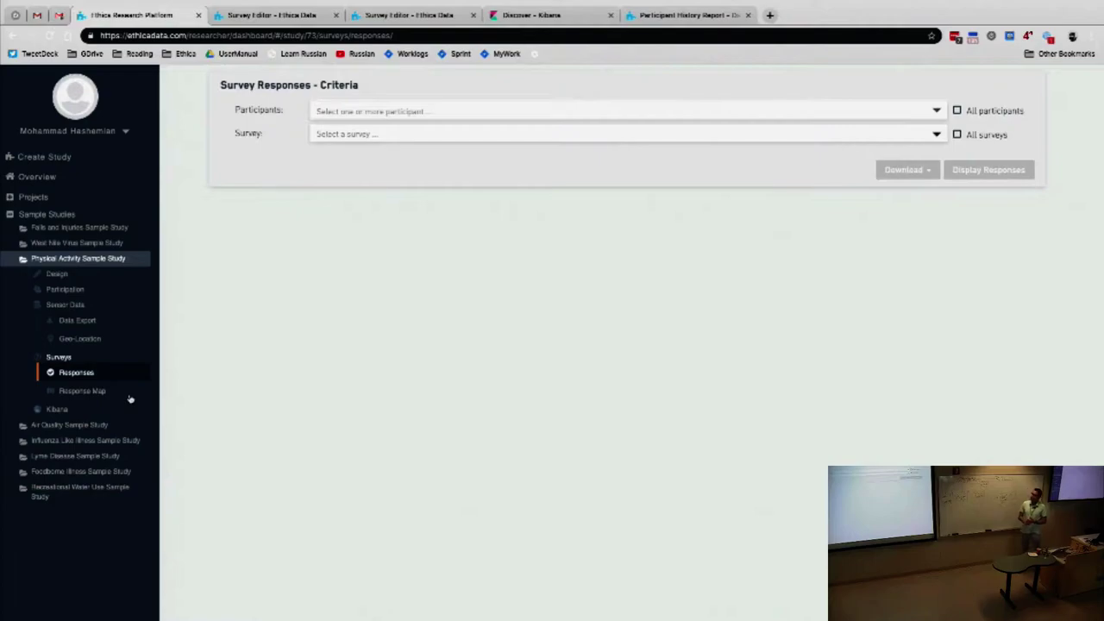
left_click(72, 341)
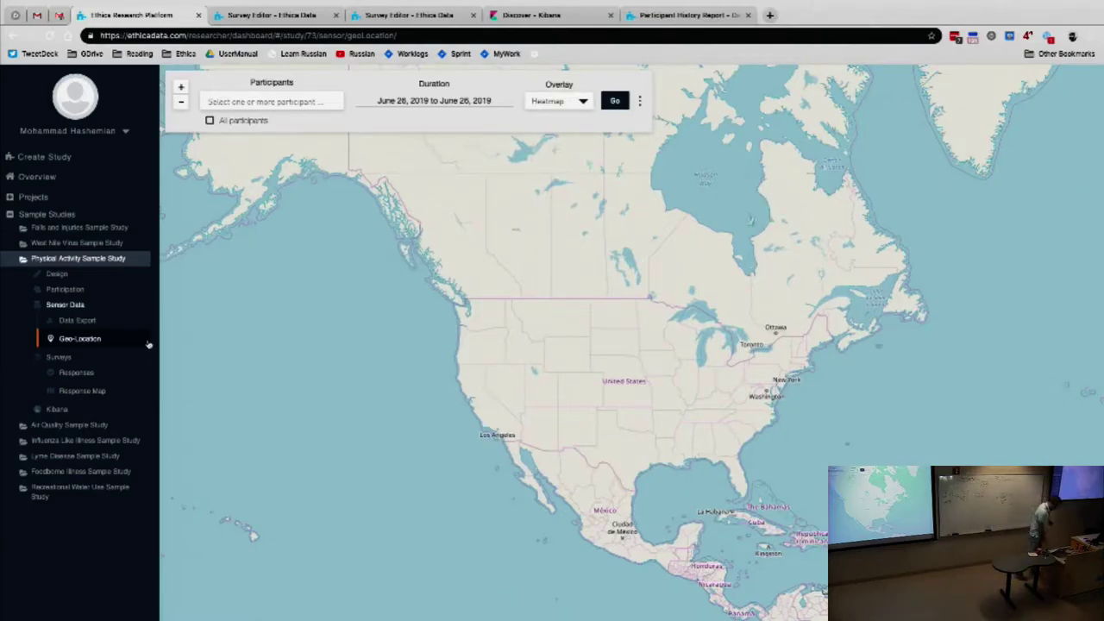
mouse_move(347, 4)
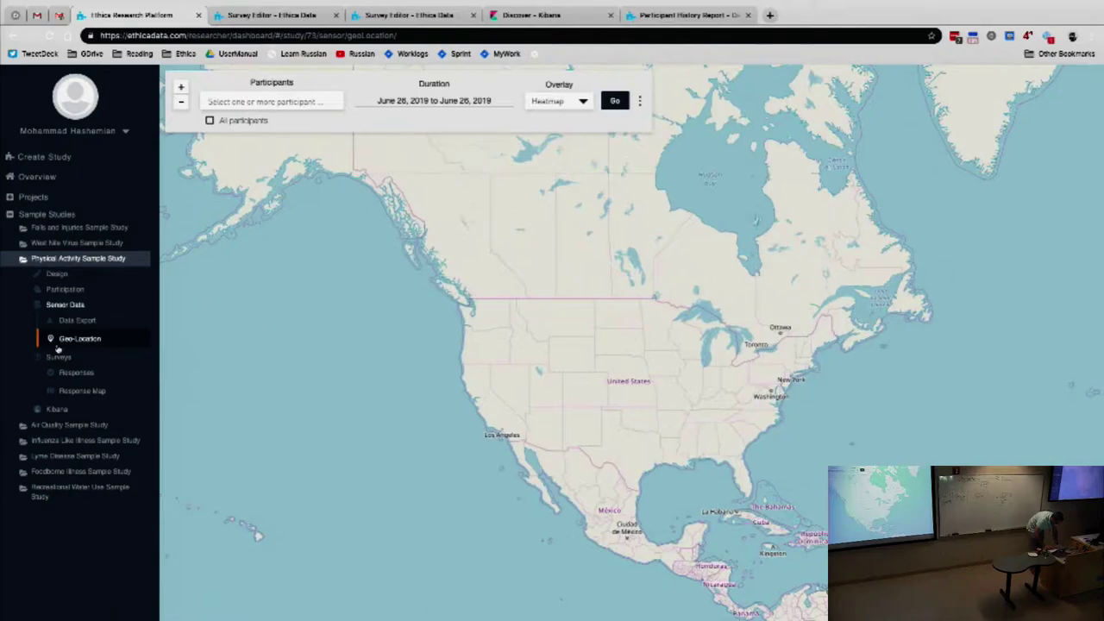
left_click(62, 321)
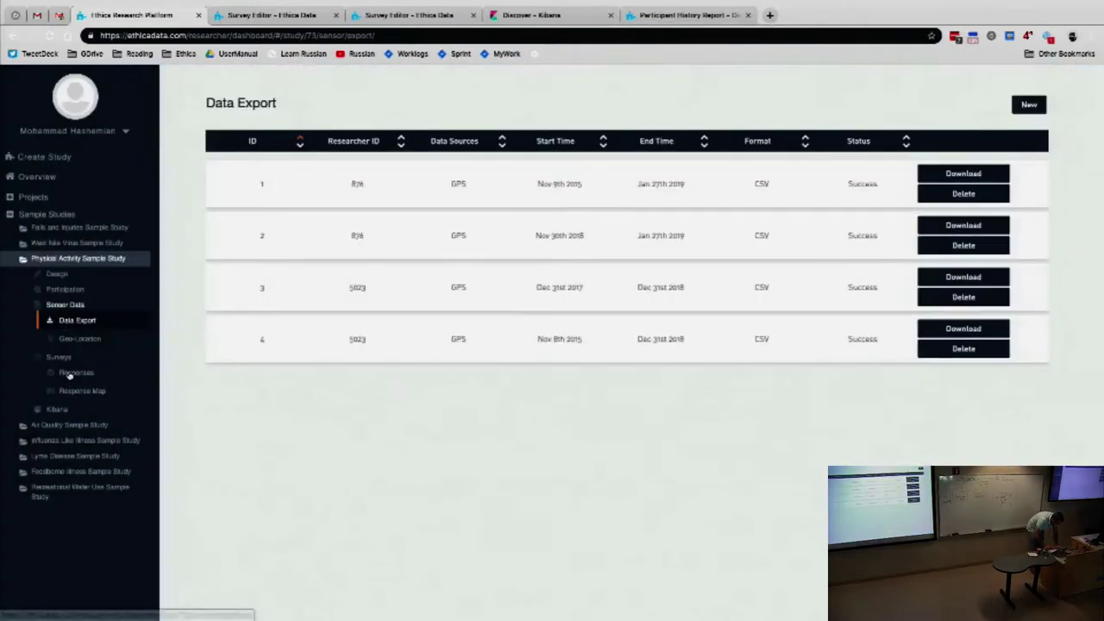
Open the study's survey Responses page and select the second listed participant.
left_click(75, 372)
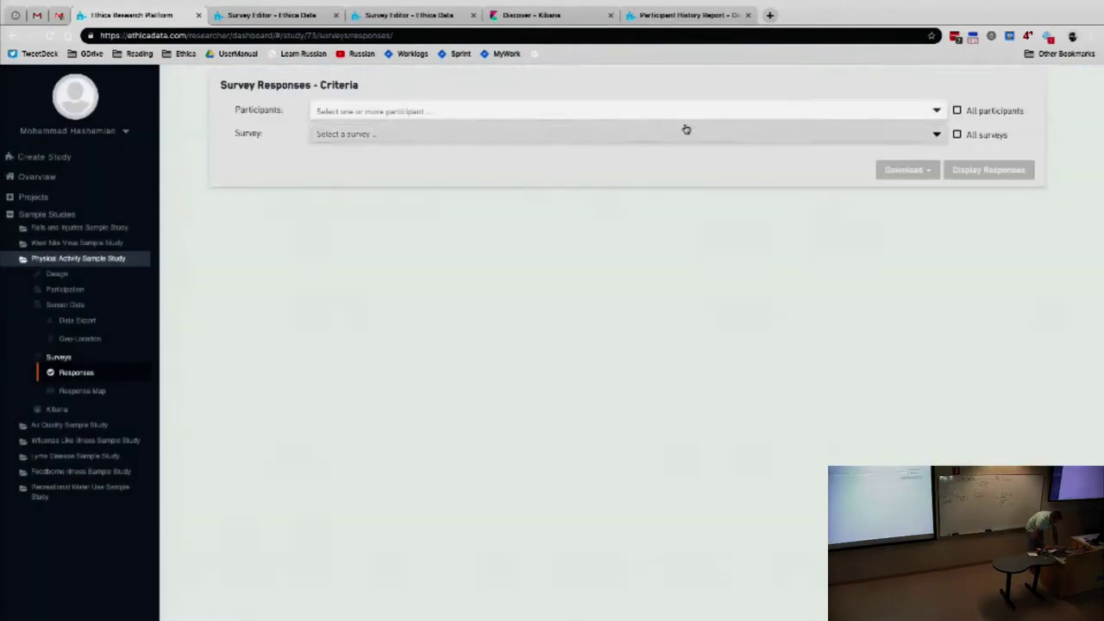
left_click(902, 118)
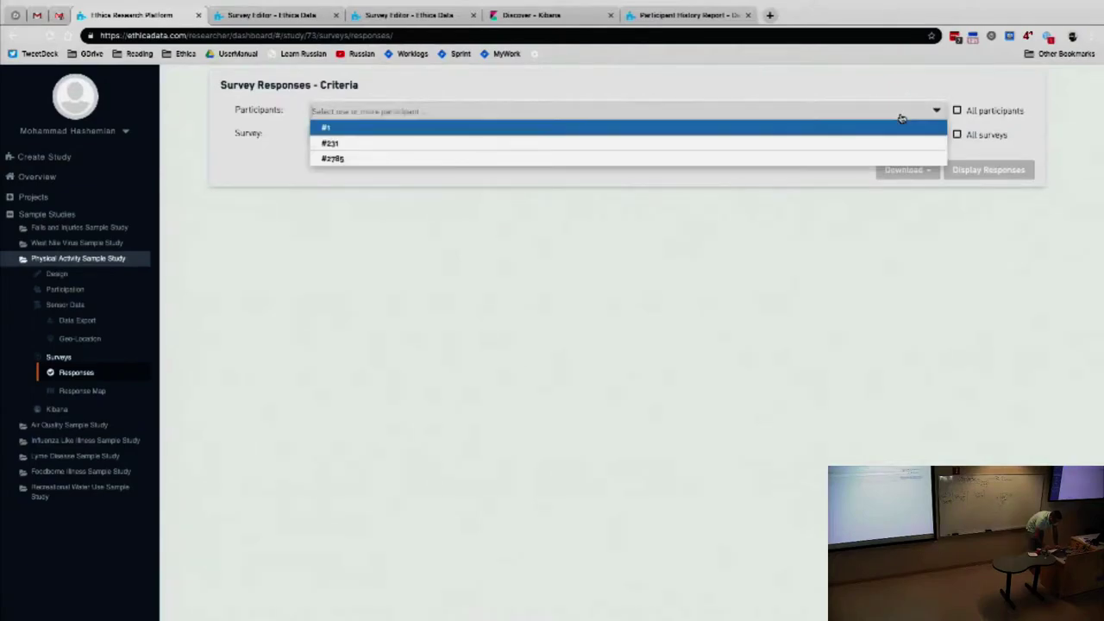
left_click(564, 146)
left_click(577, 238)
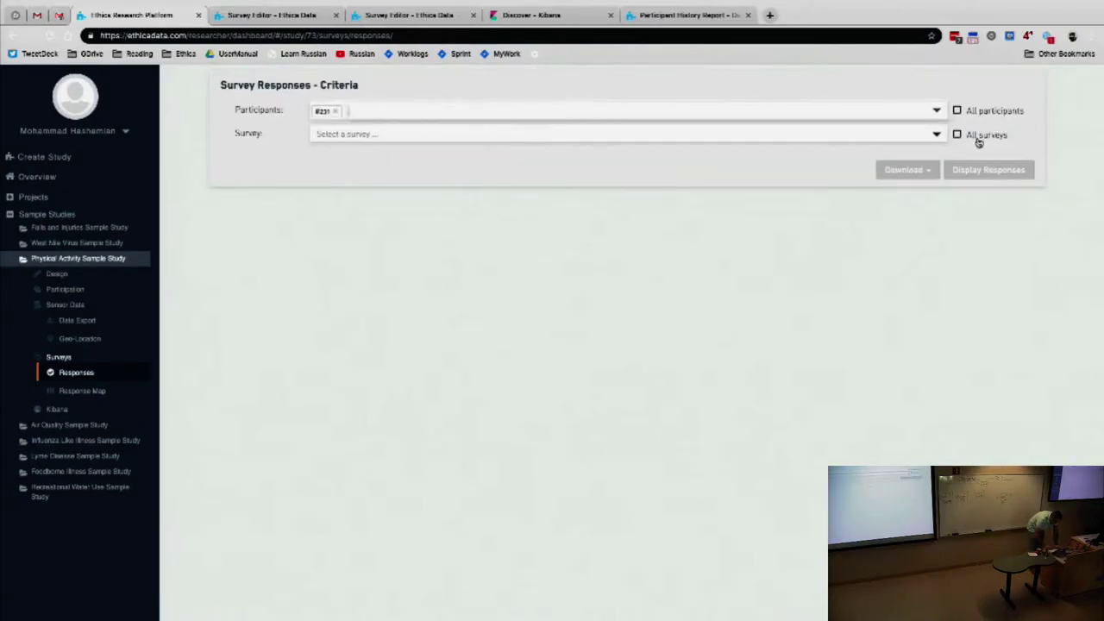
left_click(977, 140)
left_click(984, 138)
left_click(921, 138)
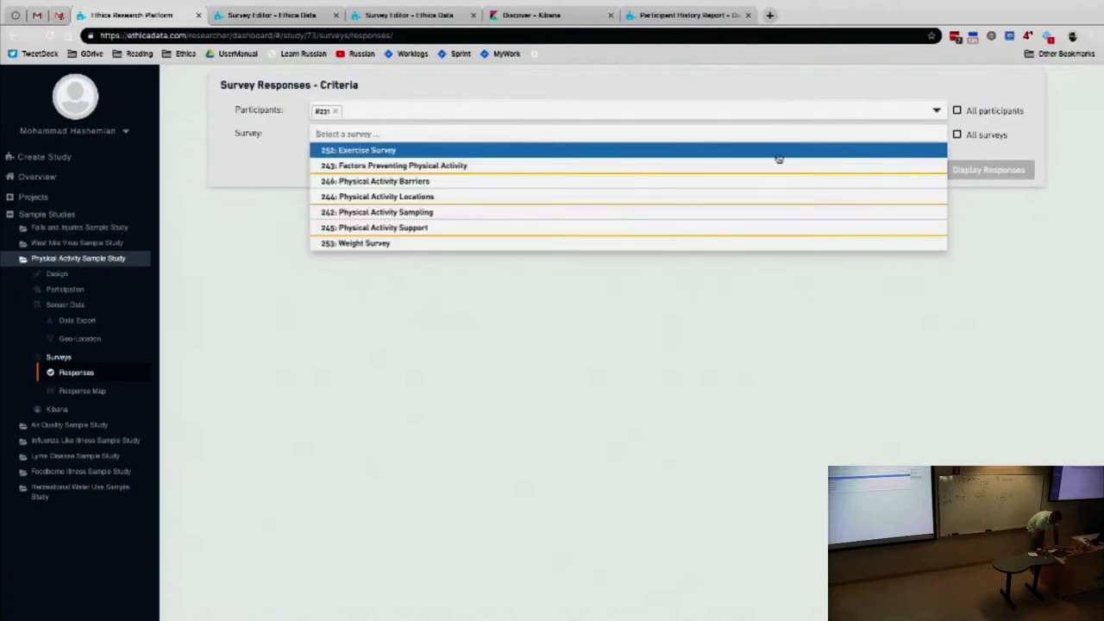
left_click(698, 339)
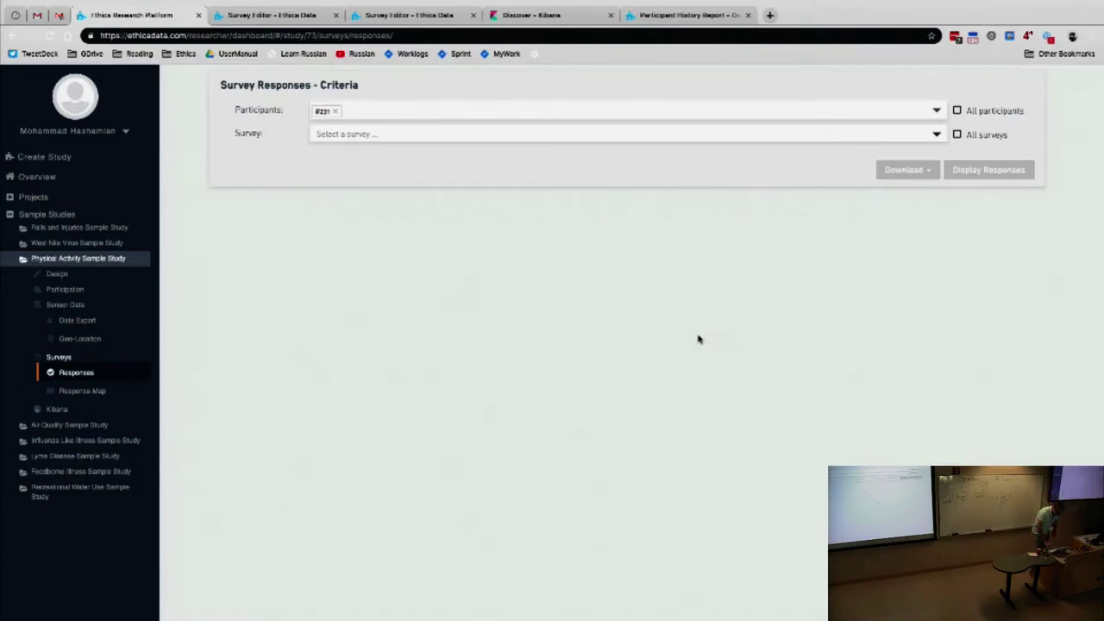
Display the selected participant's responses to the Physical Activity Barriers survey.
left_click(616, 134)
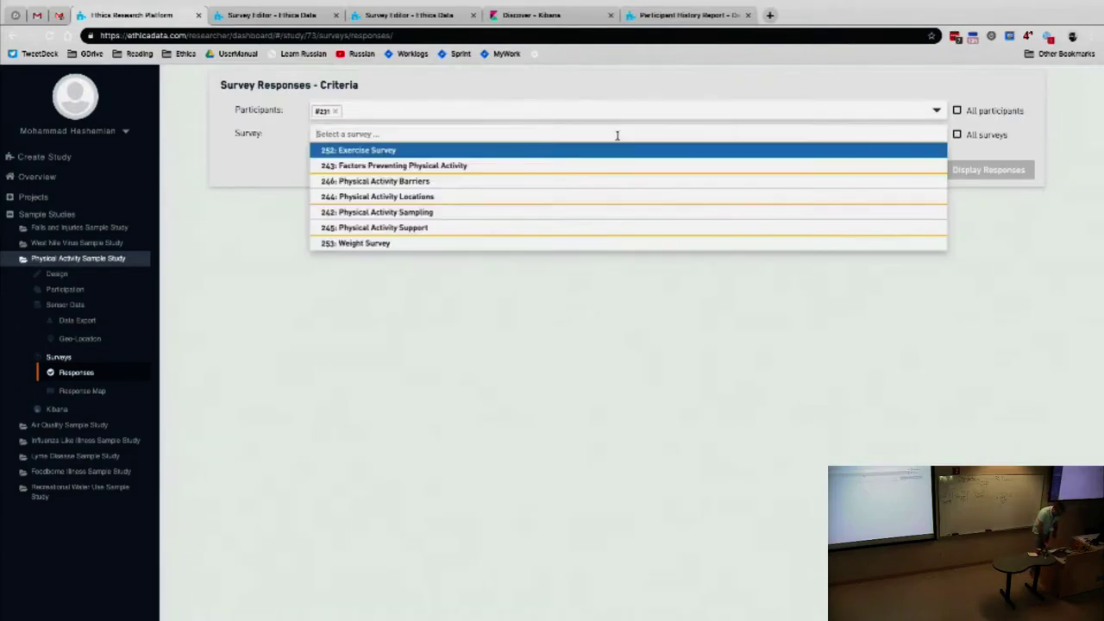
left_click(563, 188)
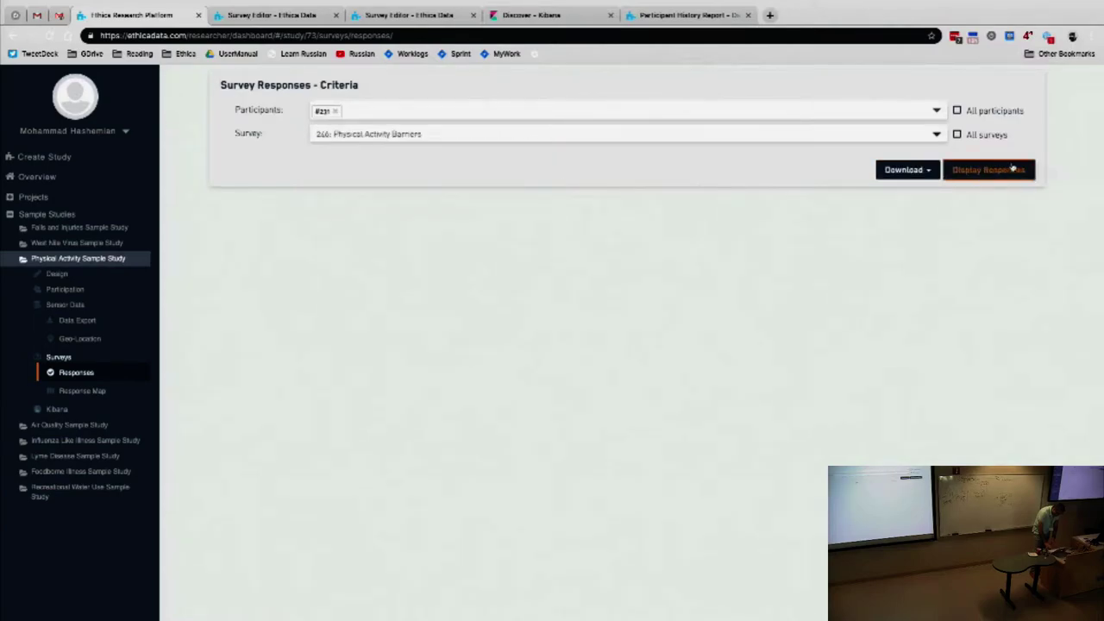
left_click(1007, 173)
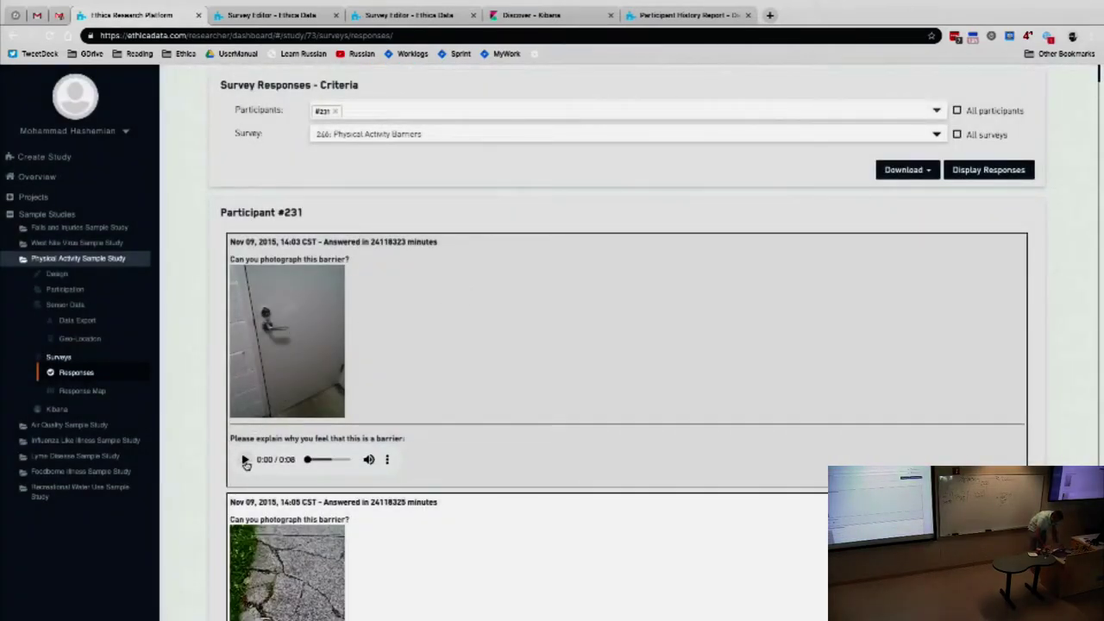
Raise the sound volume and enlarge the door photo in the first survey response.
key("XF86AudioRaiseVolume")
key("XF86AudioRaiseVolume")
key("XF86AudioRaiseVolume")
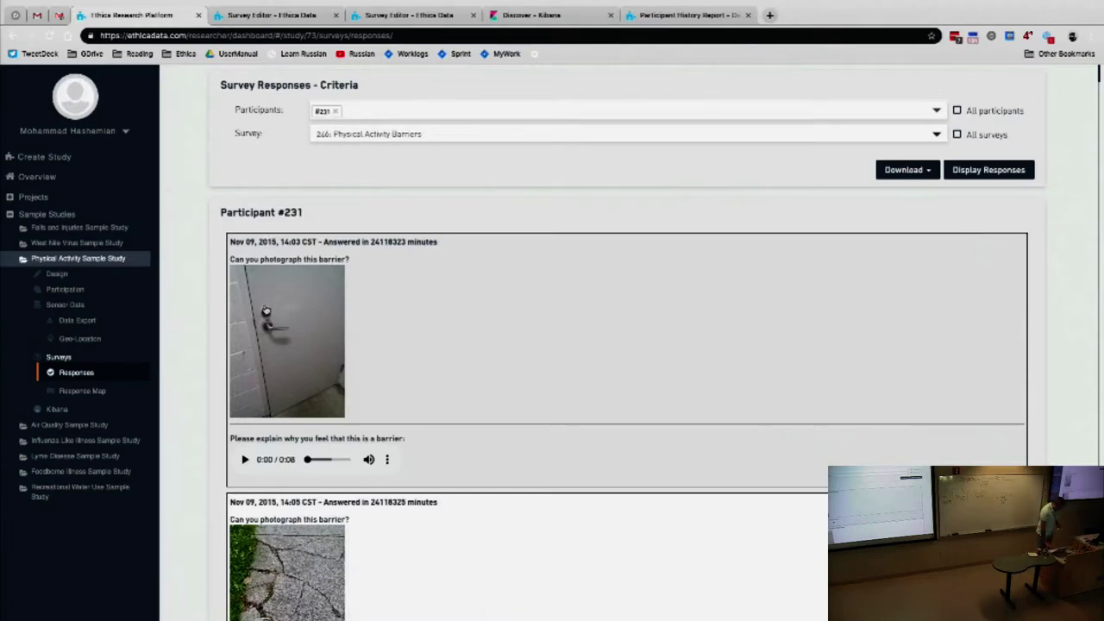
left_click(265, 308)
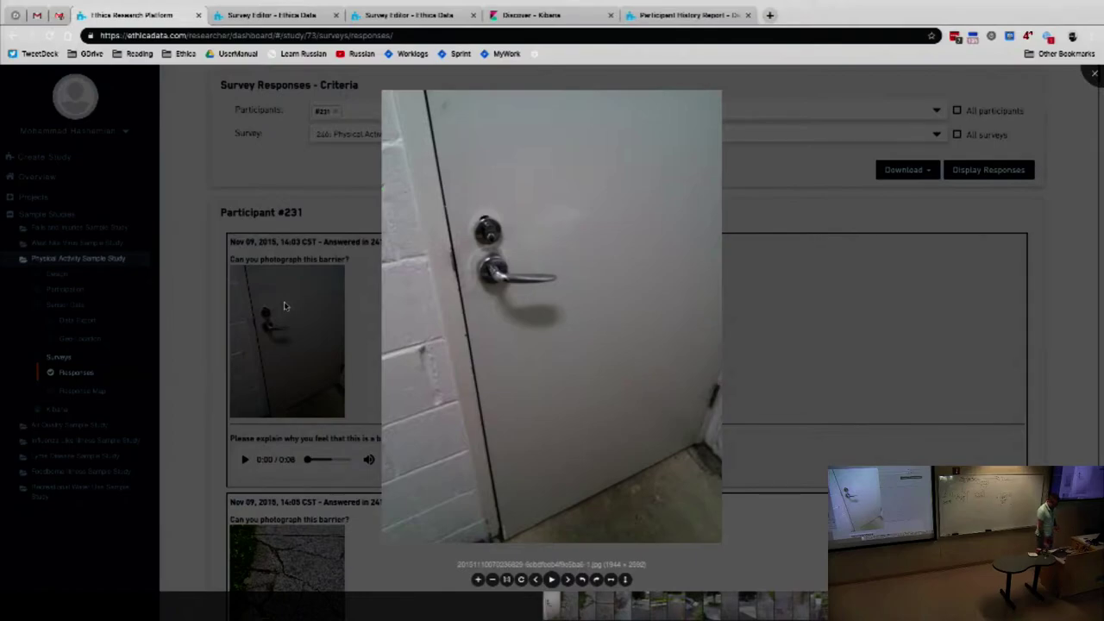
Browse the following barrier photos in the enlarged view and close it.
key("Right")
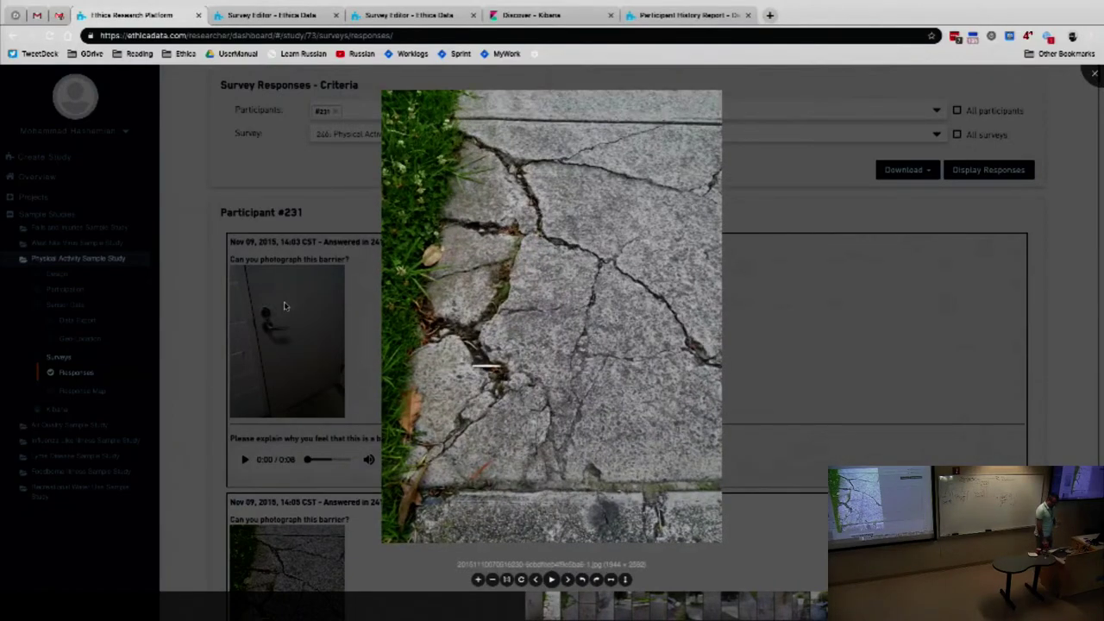
key("Right")
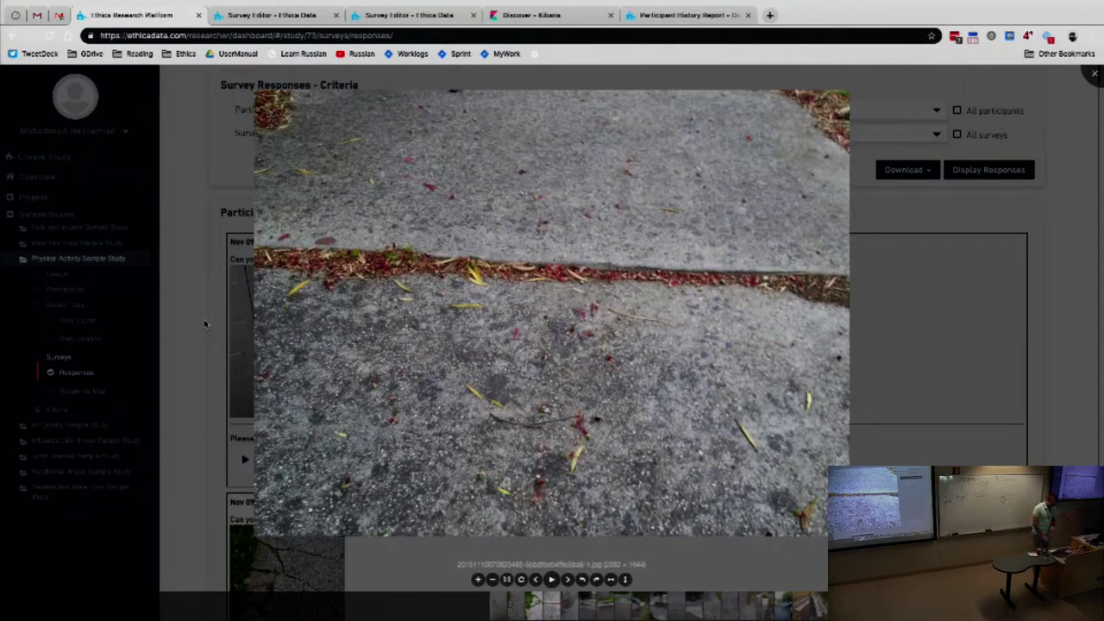
left_click(170, 334)
Play the audio explanation of the first survey response and look over the responses below it.
left_click(246, 460)
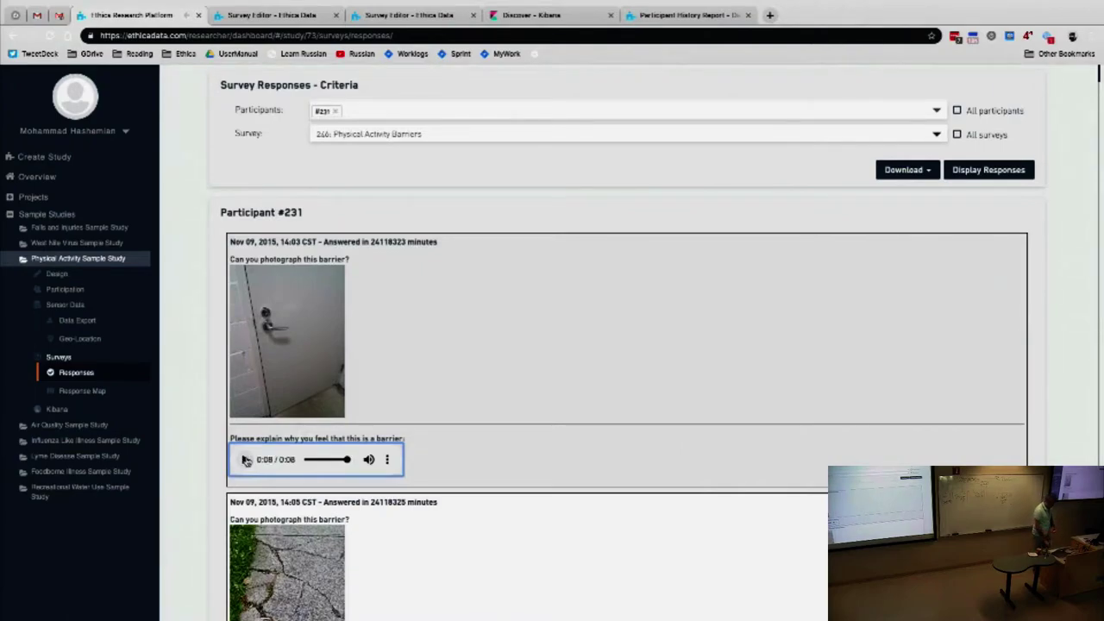
scroll(246, 460, "down", 2)
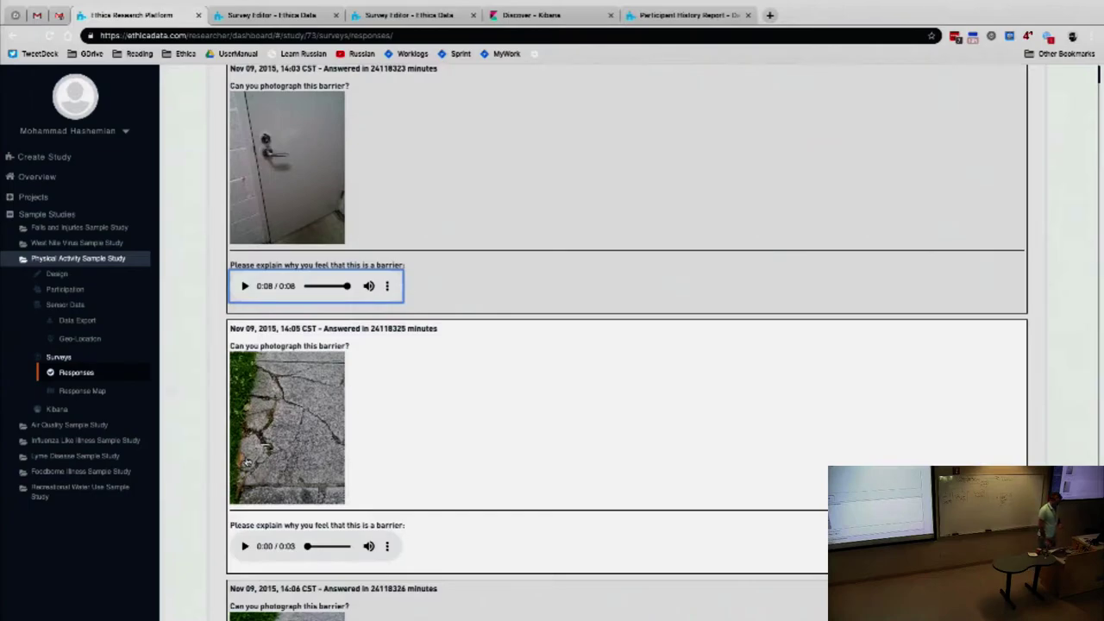
scroll(248, 463, "down", 6)
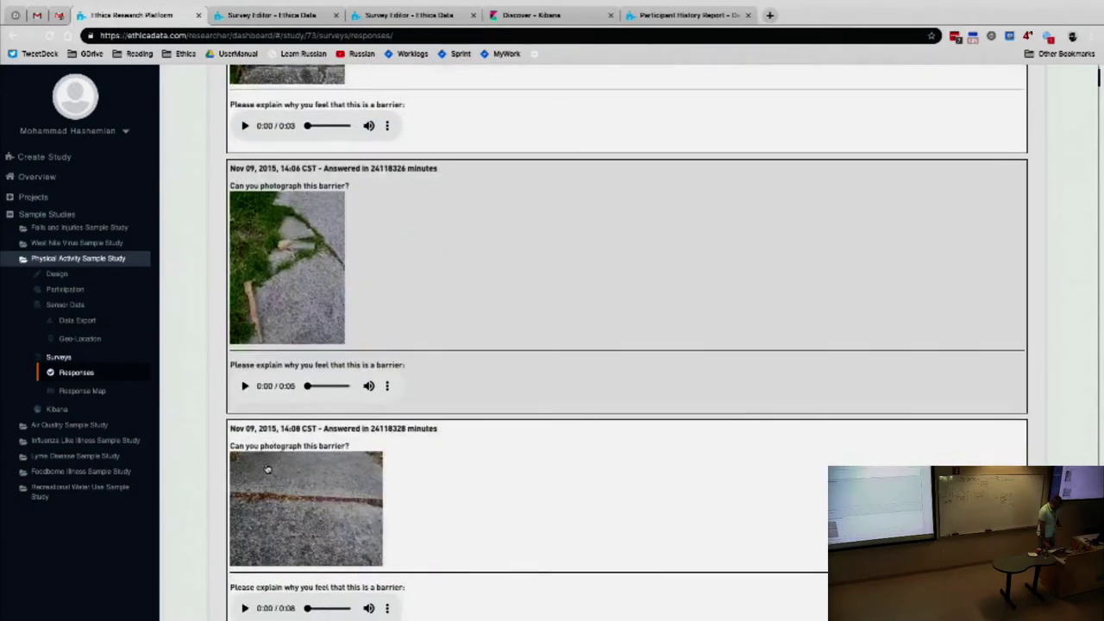
scroll(267, 469, "up", 8)
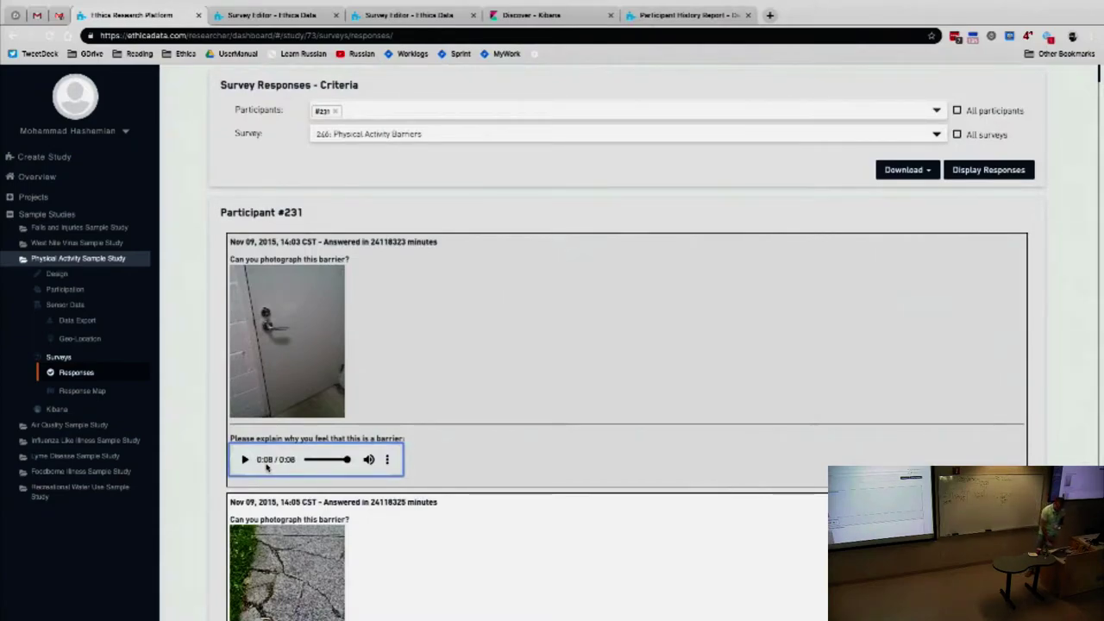
Check the download formats offered for the survey responses without downloading anything.
left_click(906, 173)
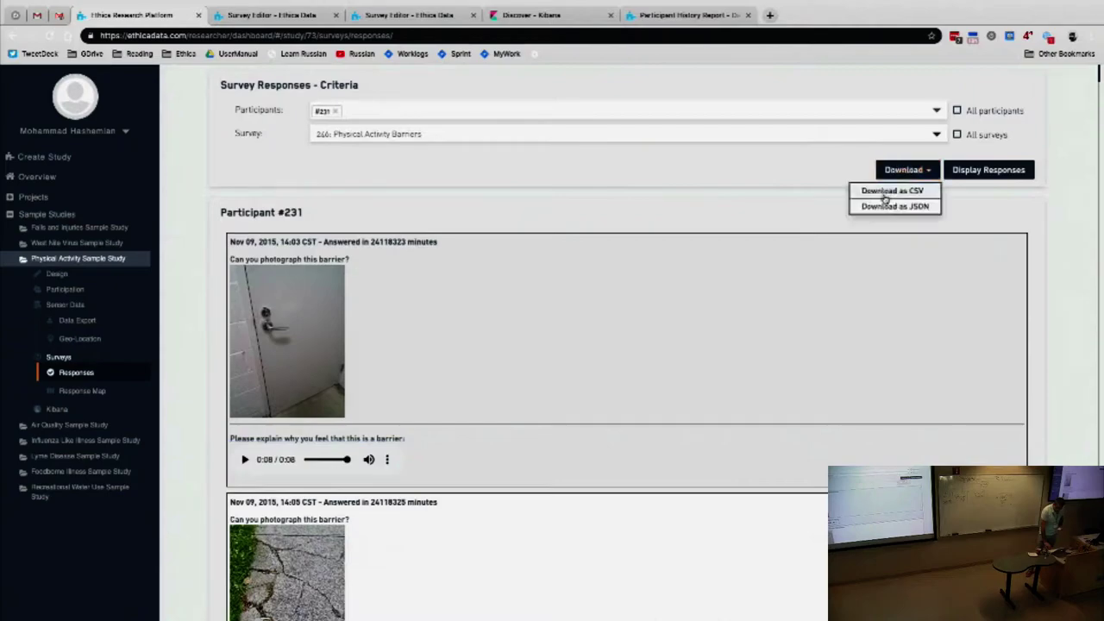
left_click(751, 199)
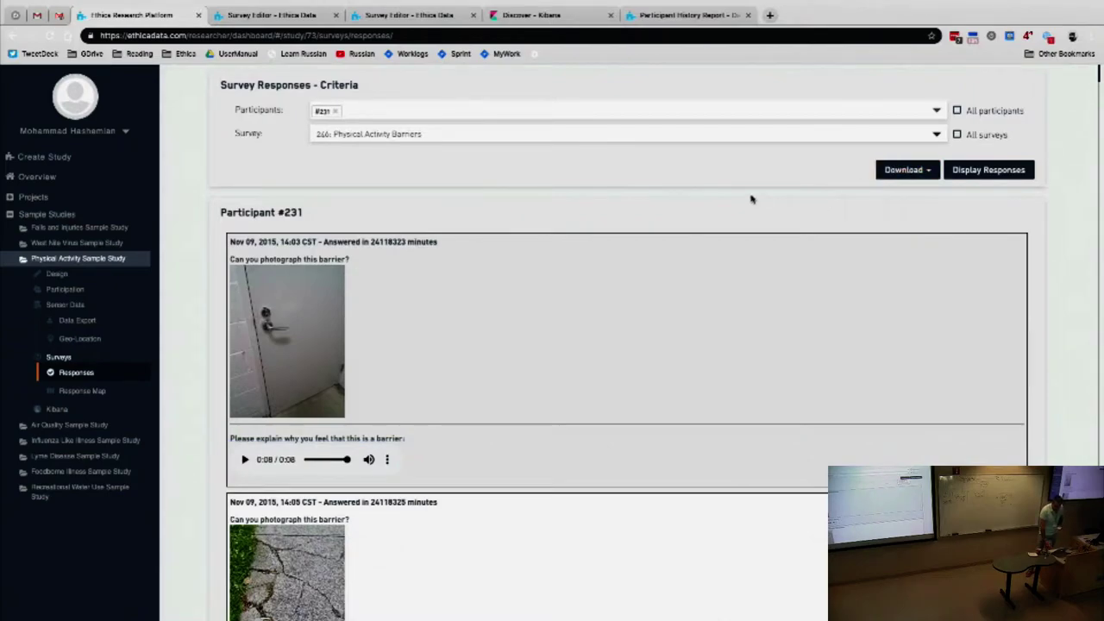
left_click(904, 170)
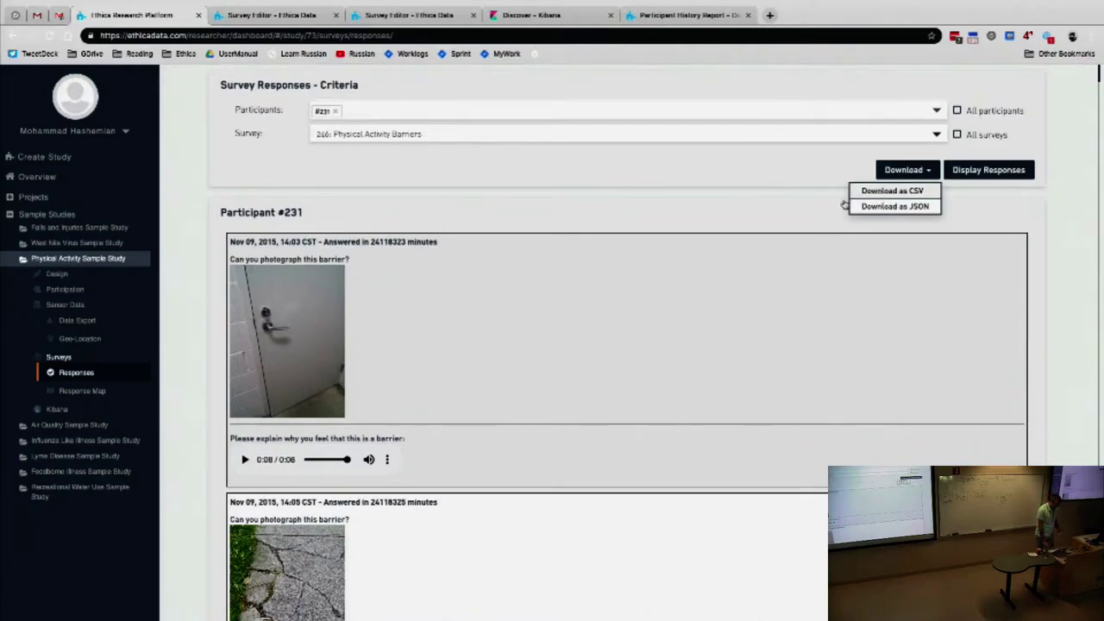
left_click(807, 196)
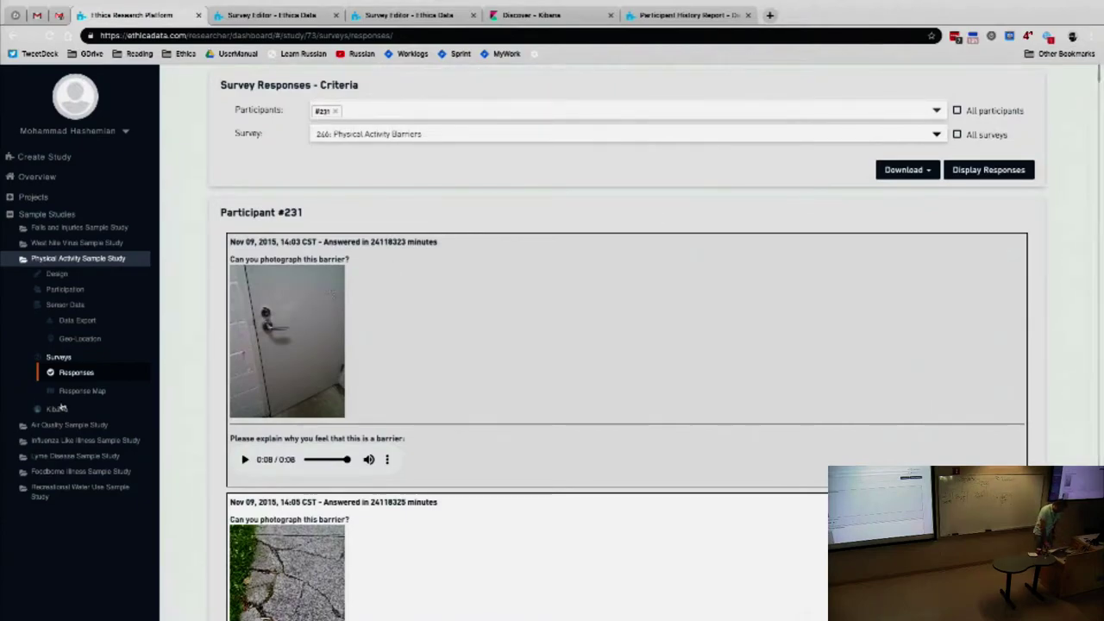
Open the Physical Activity study's survey Response Map and select the second listed participant.
left_click(86, 396)
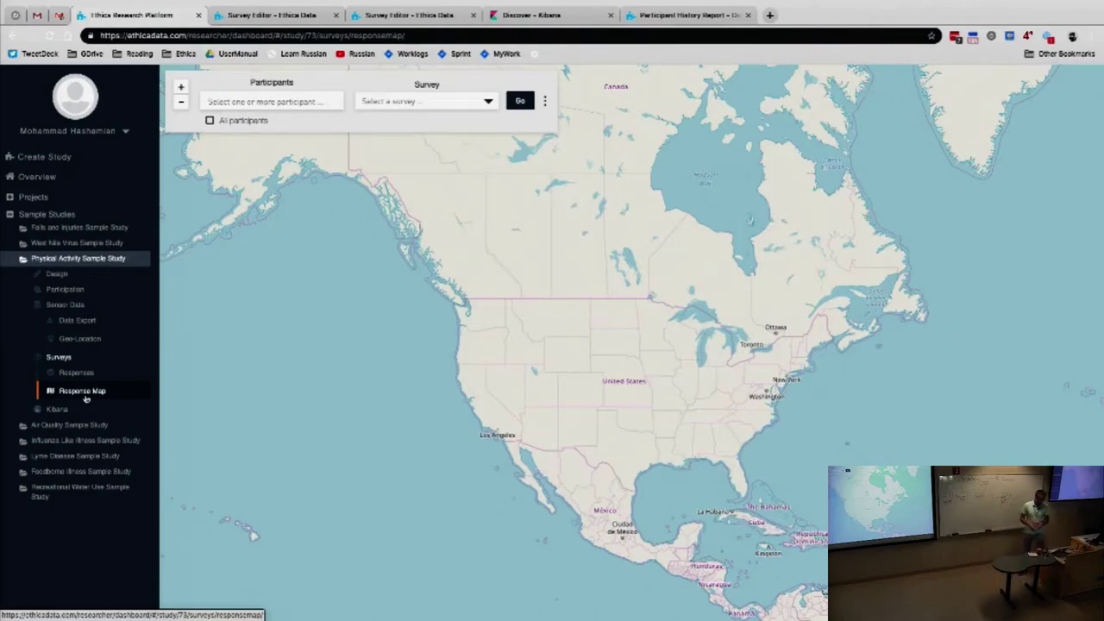
left_click(69, 393)
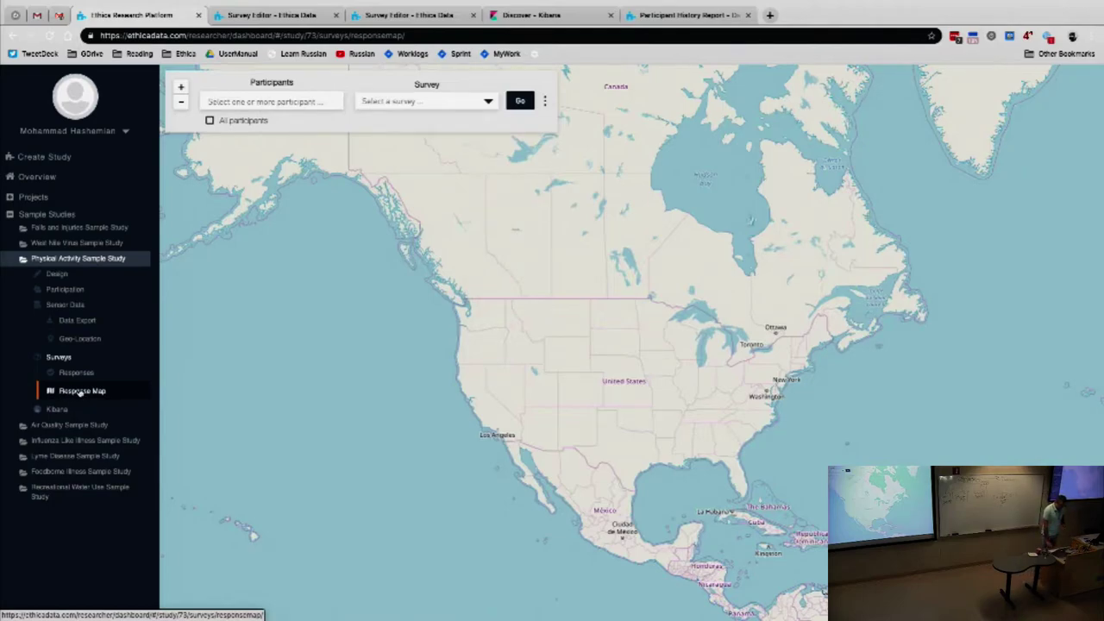
left_click(256, 105)
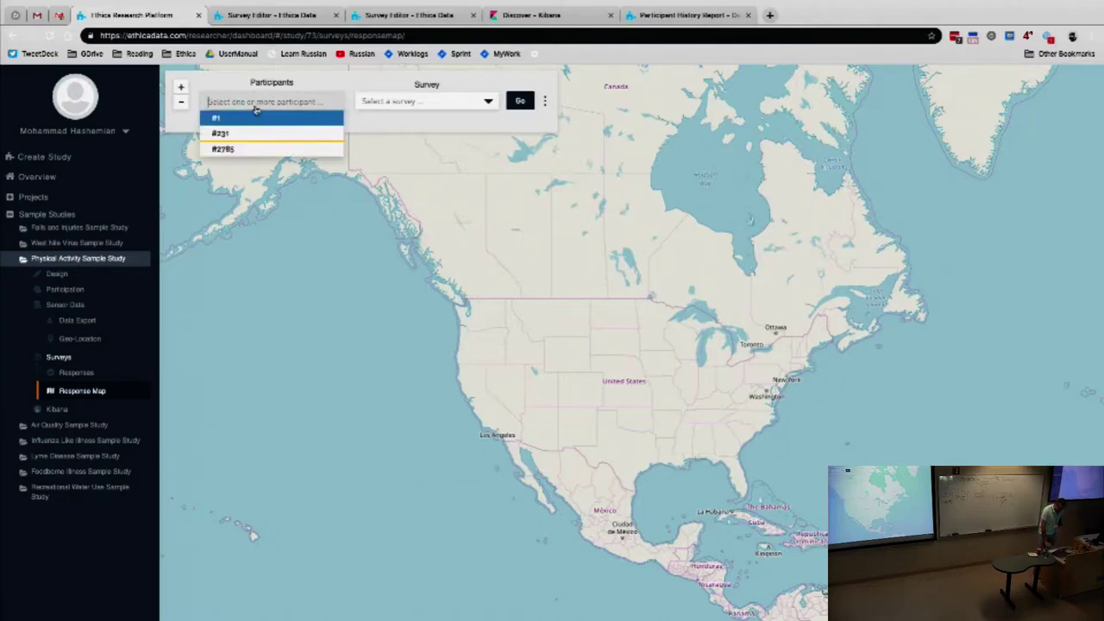
left_click(244, 133)
left_click(377, 121)
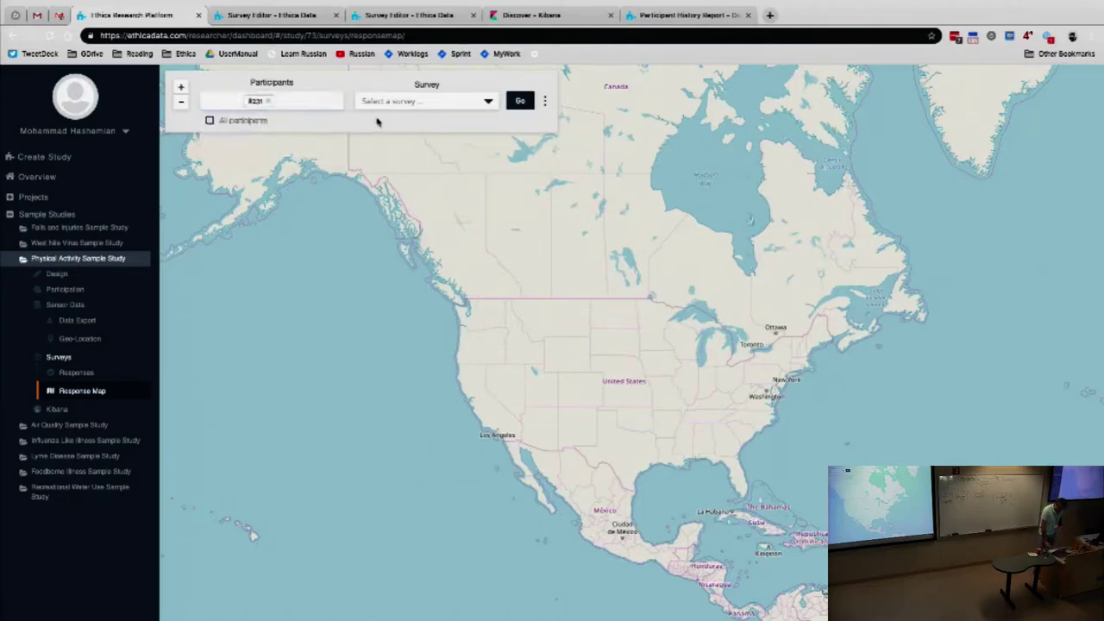
Plot the Physical Activity Barriers survey responses on the map and dismiss the notice.
left_click(378, 103)
left_click(417, 148)
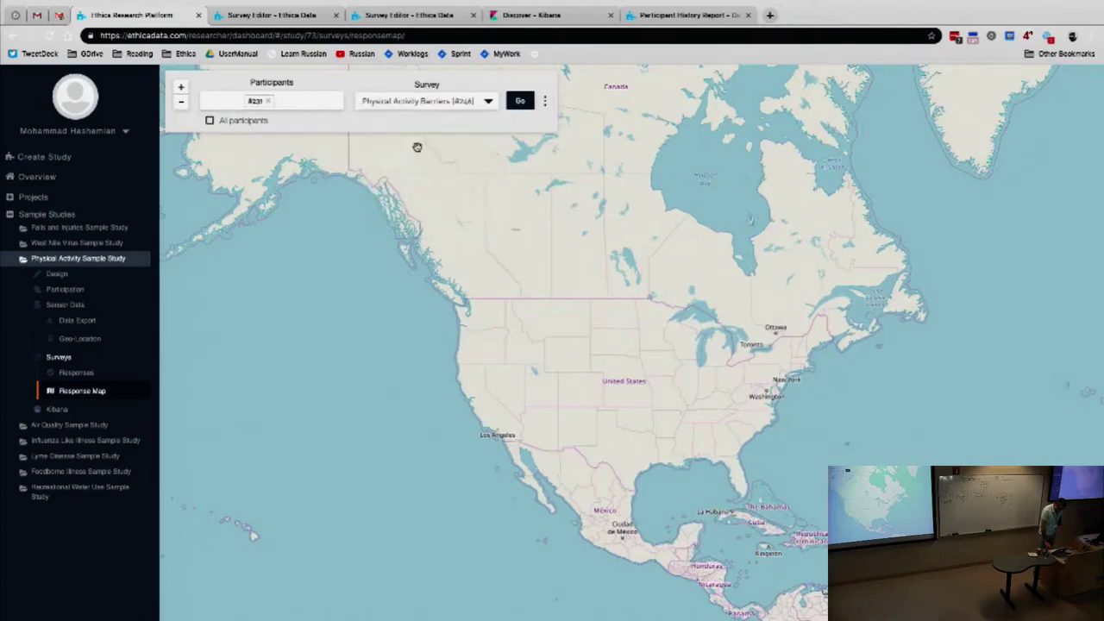
left_click(520, 104)
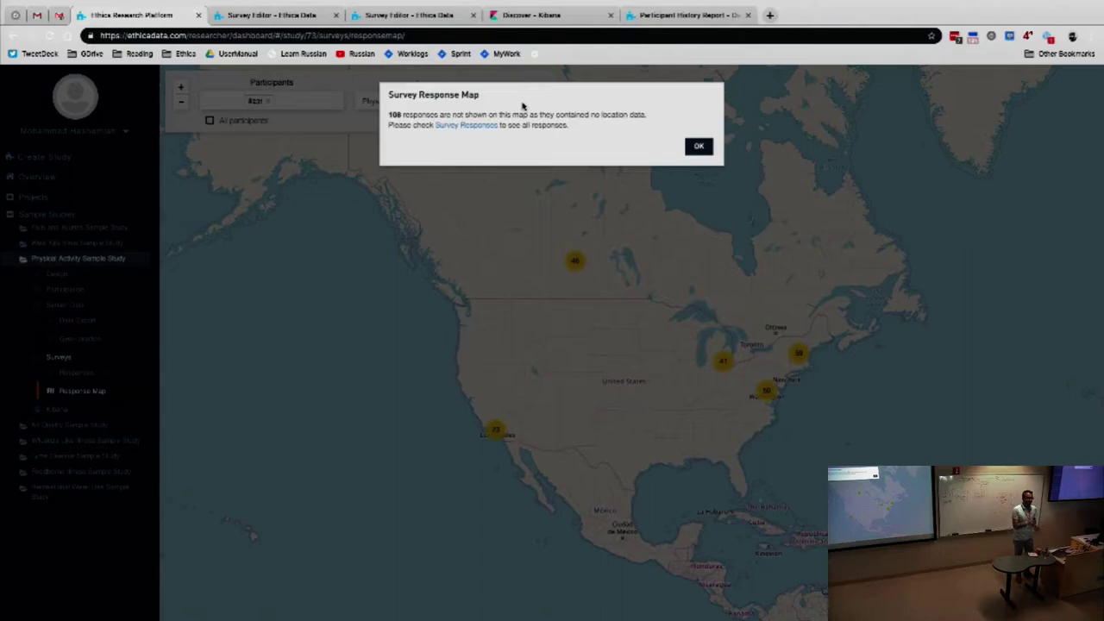
left_click(699, 149)
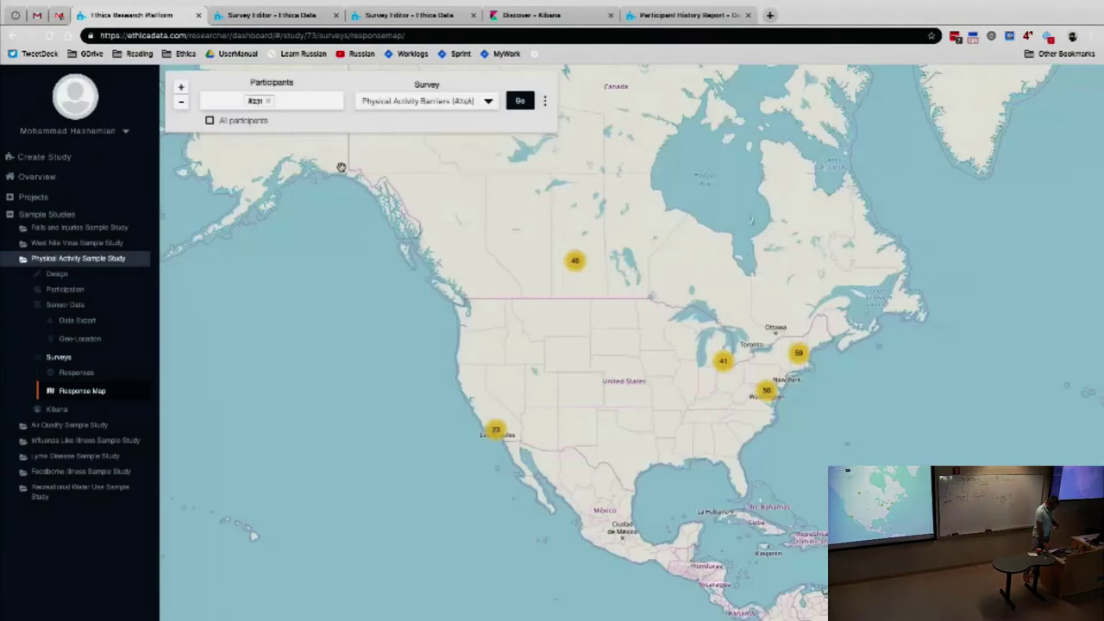
Survey the response clusters across the world map and expand the central Canada cluster down to the Saskatoon area.
left_click(181, 102)
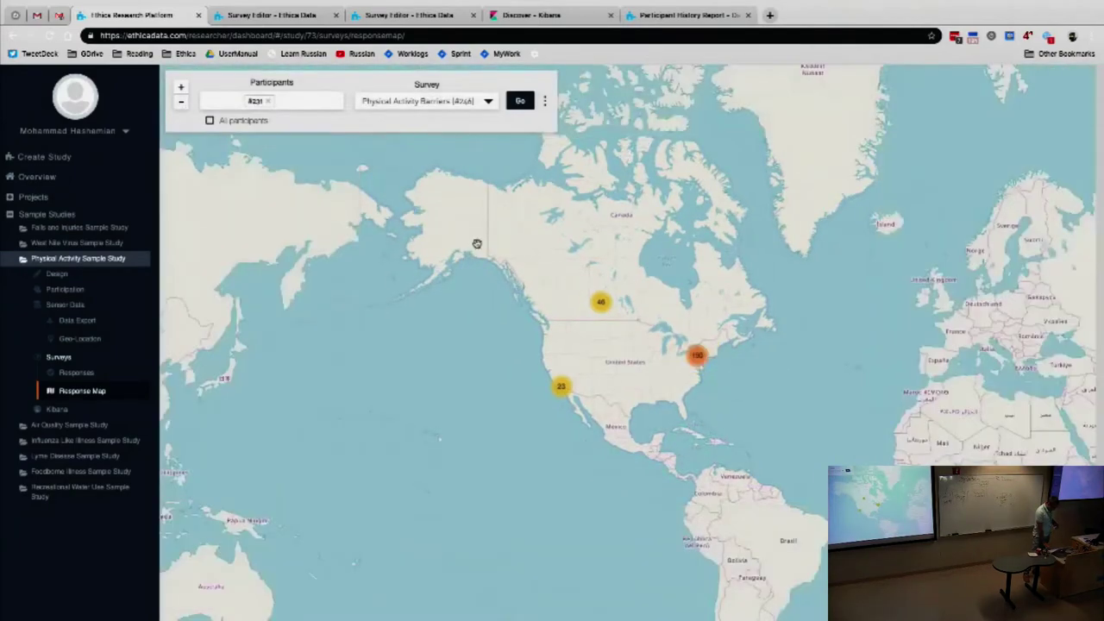
left_click_drag(465, 239, 316, 224)
left_click_drag(452, 275, 421, 218)
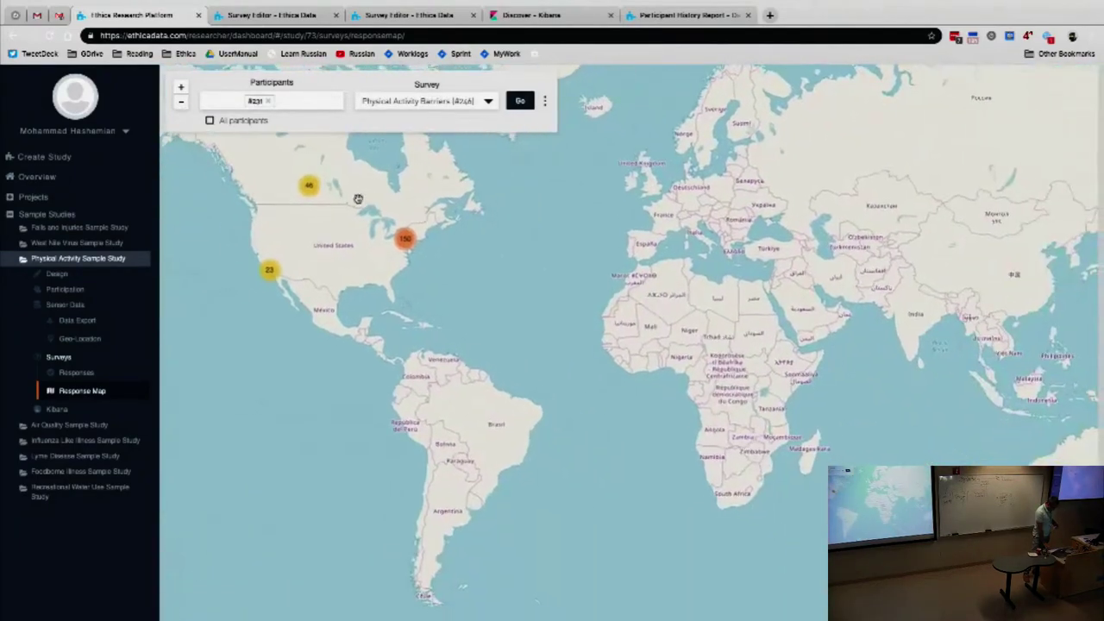
left_click_drag(307, 158, 225, 145)
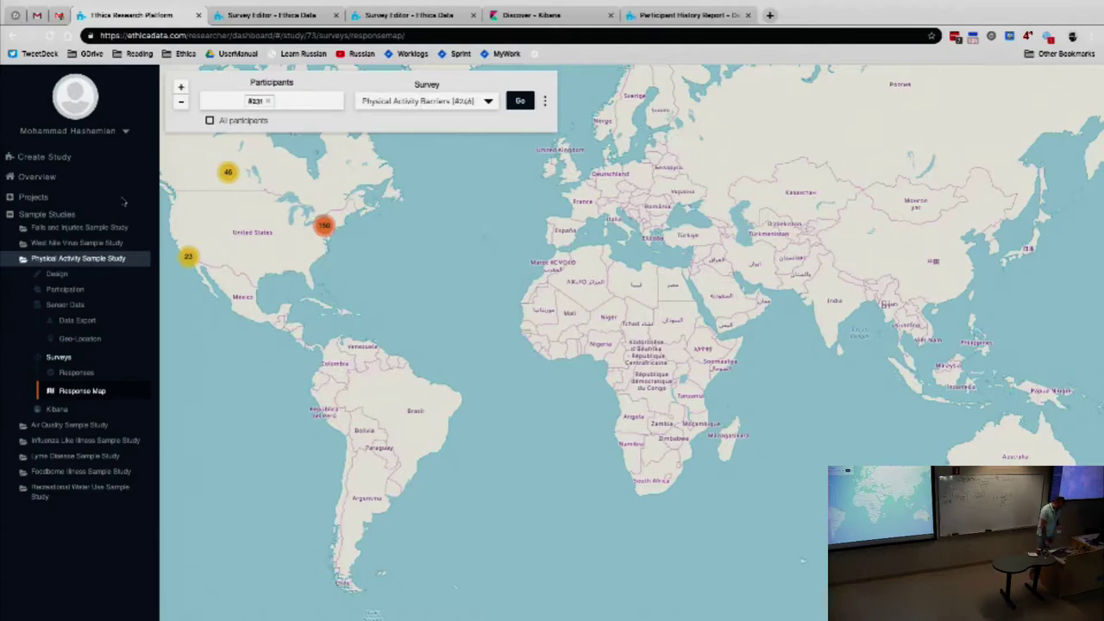
left_click(230, 176)
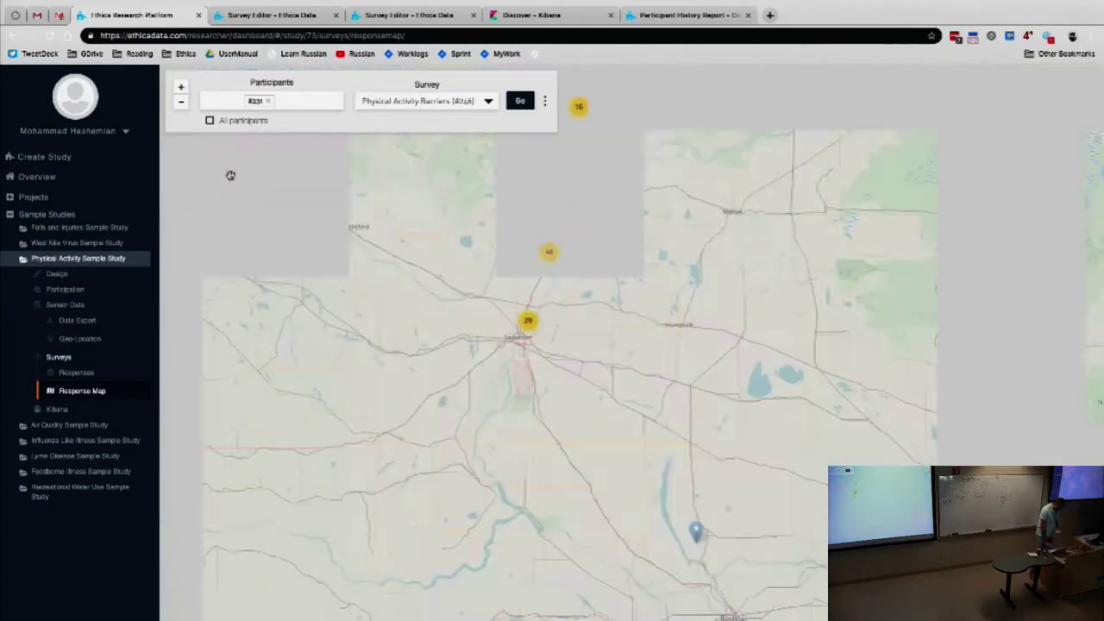
left_click(523, 340)
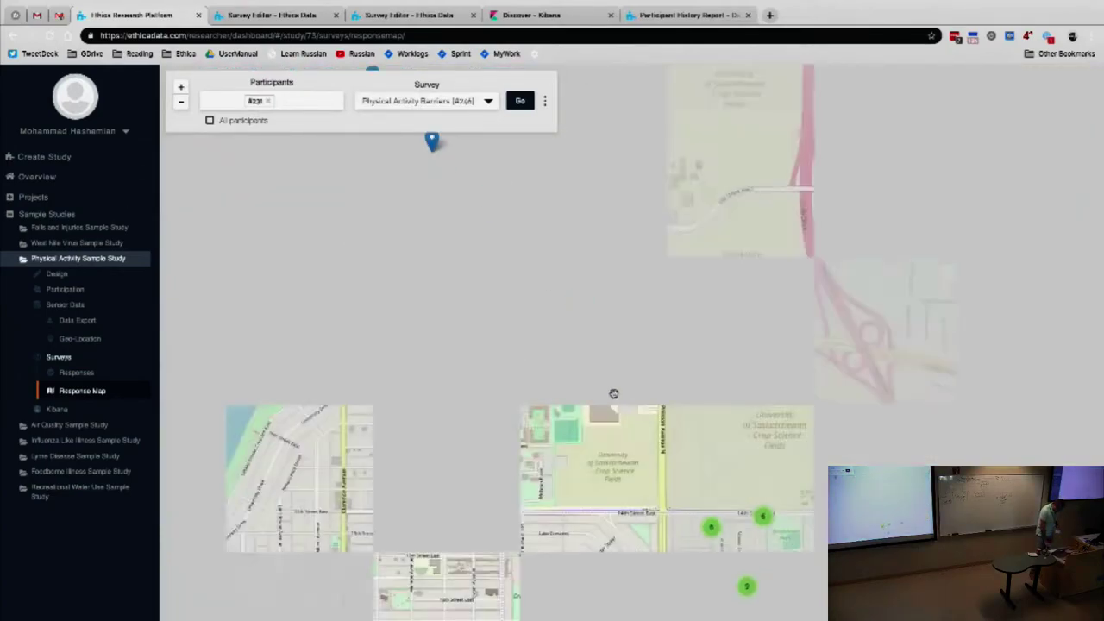
left_click_drag(483, 267, 594, 439)
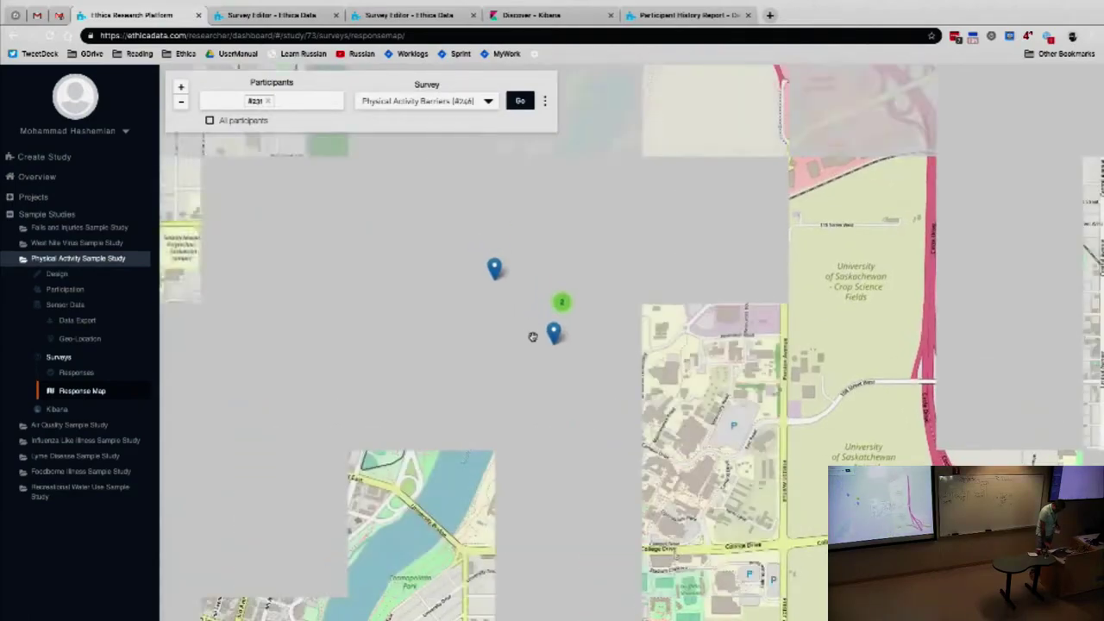
View the photo response at the single marker just north of Sculpture Garden Park.
scroll(533, 330, "up", 1)
left_click(575, 345)
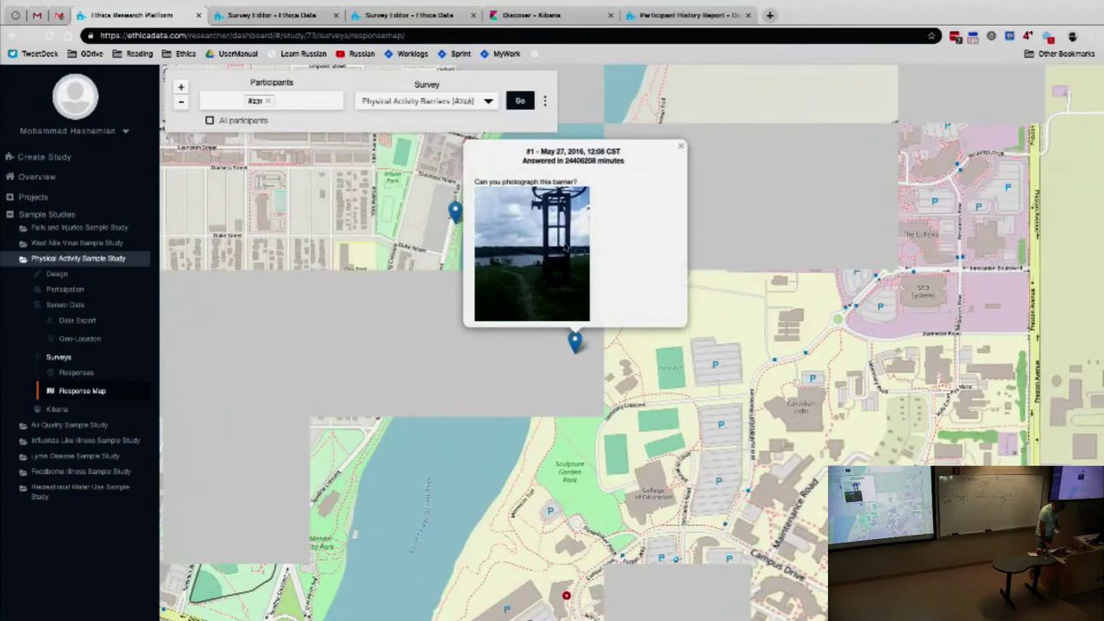
scroll(564, 249, "down", 1)
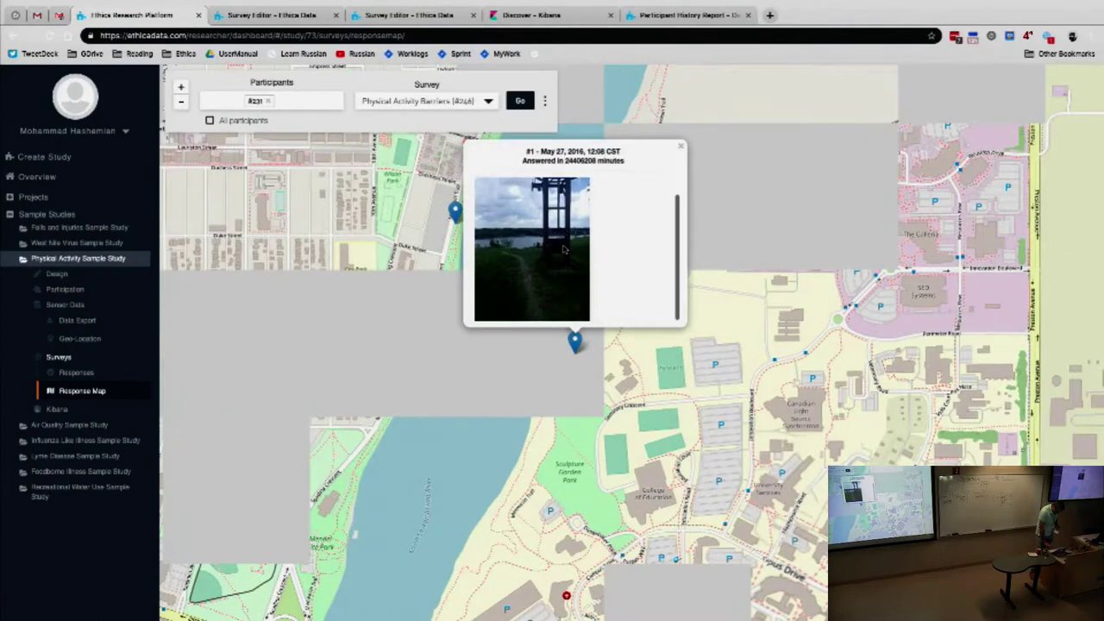
scroll(564, 248, "up", 1)
left_click(561, 361)
Expand the riverside cluster near Meewasin Trail and view the photo response at the marker closest to the river.
left_click_drag(560, 360, 386, 142)
left_click_drag(528, 371, 606, 532)
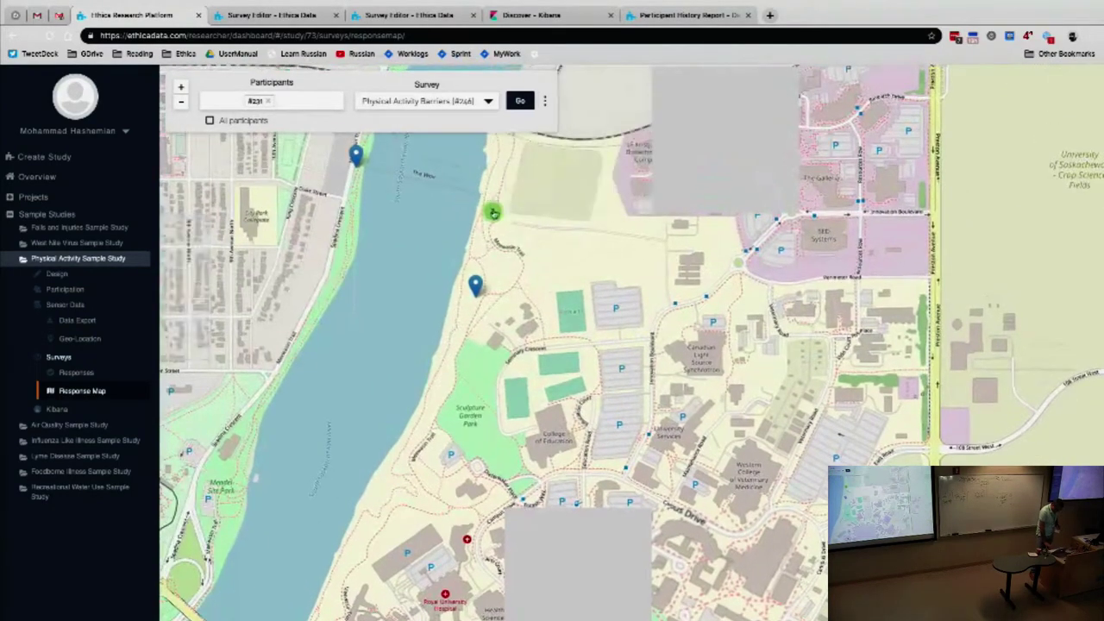
left_click(490, 210)
left_click(602, 334)
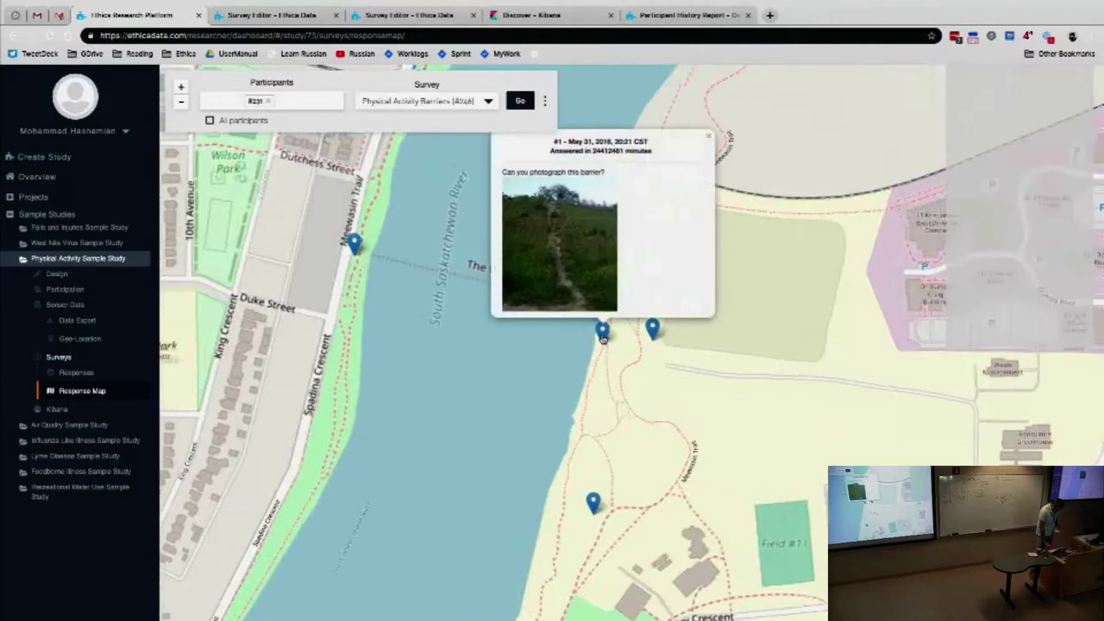
left_click(501, 347)
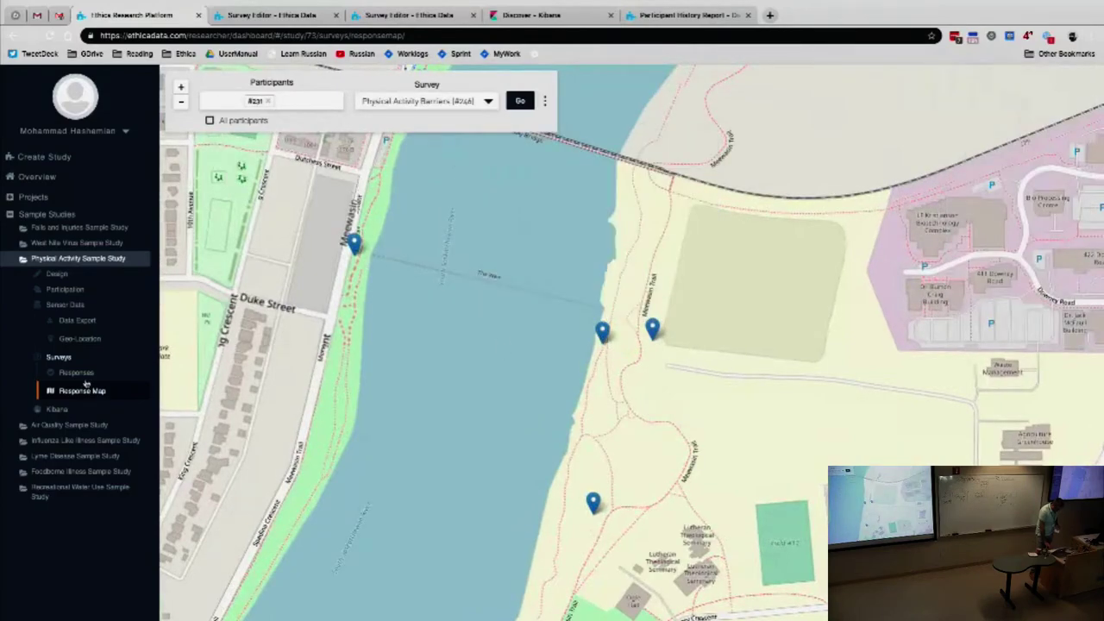
Open the study's sensor Data Export page and start a new export.
left_click(79, 321)
left_click(75, 394)
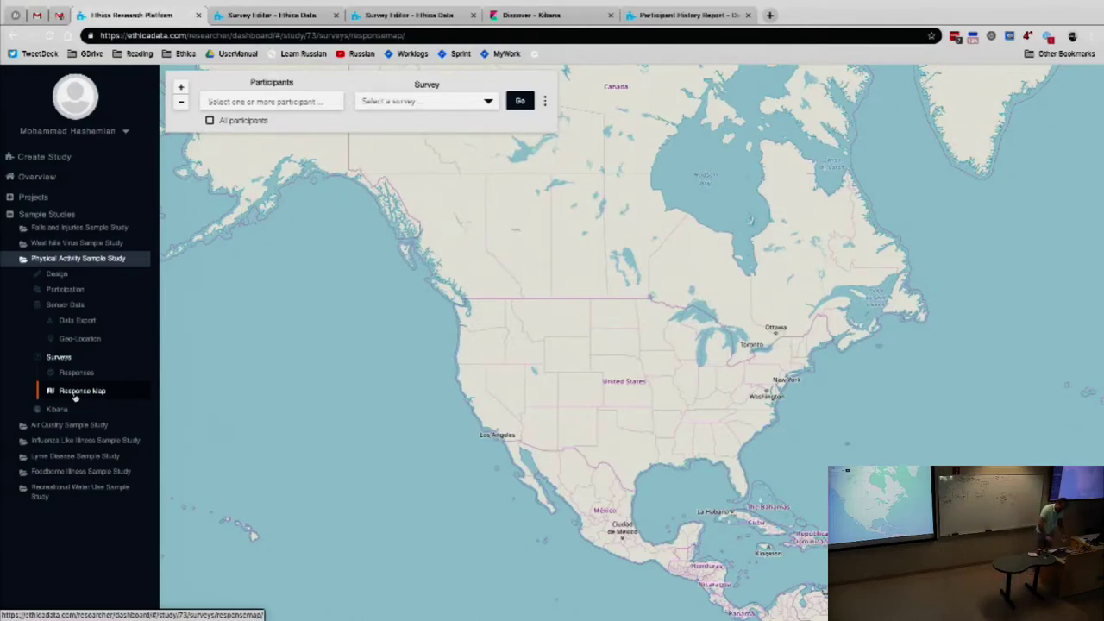
left_click(73, 321)
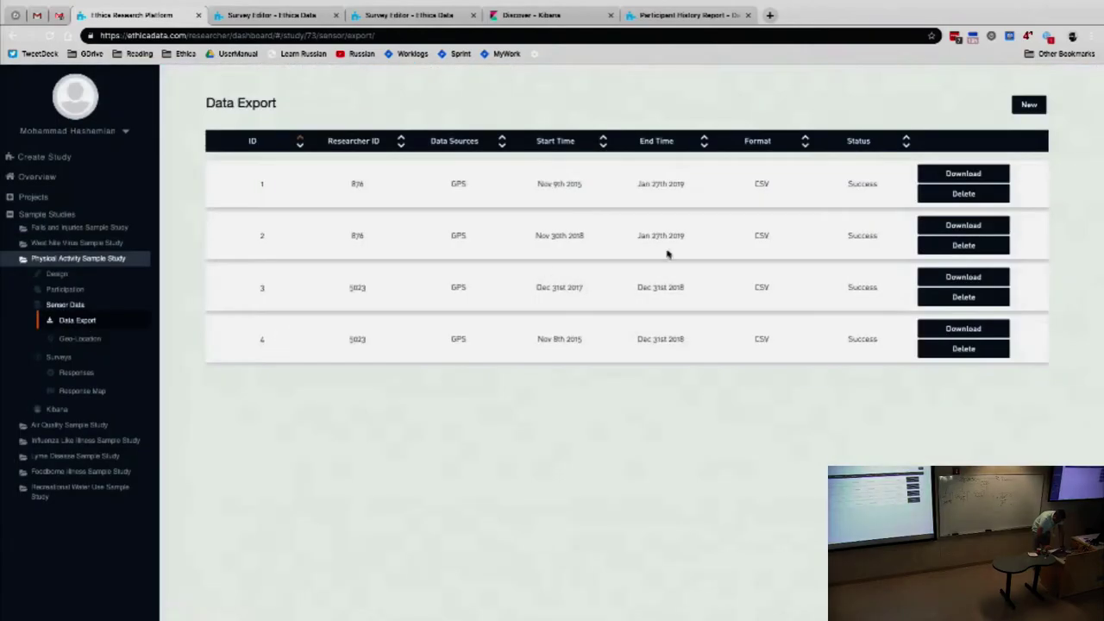
left_click(1031, 107)
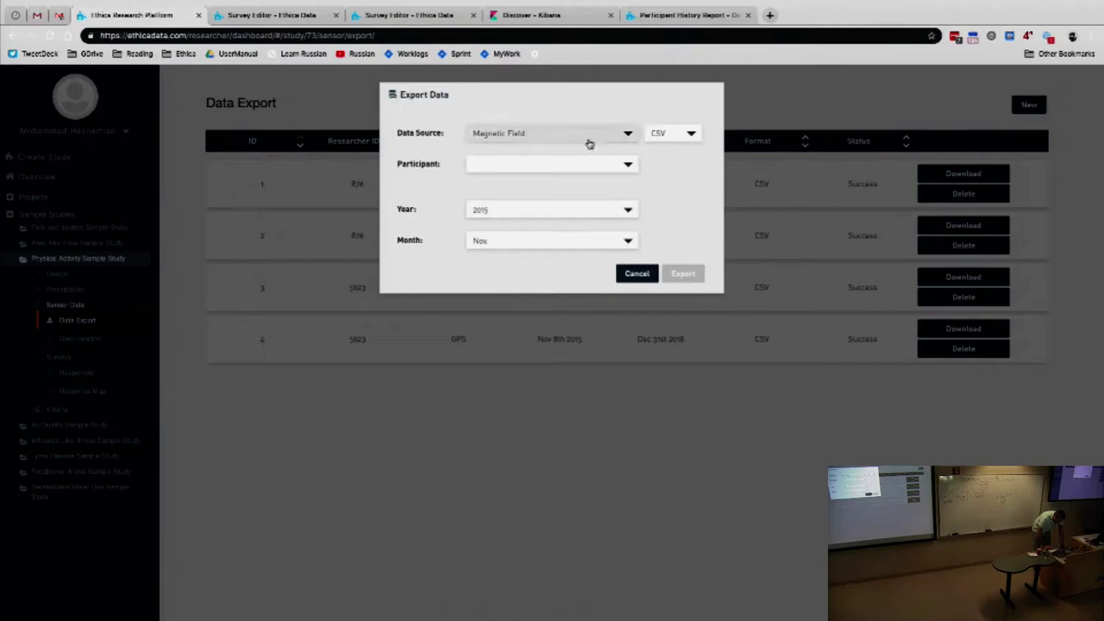
Set the export to Magnetic Field data in CSV format for participant #231, covering February 2016.
left_click(584, 135)
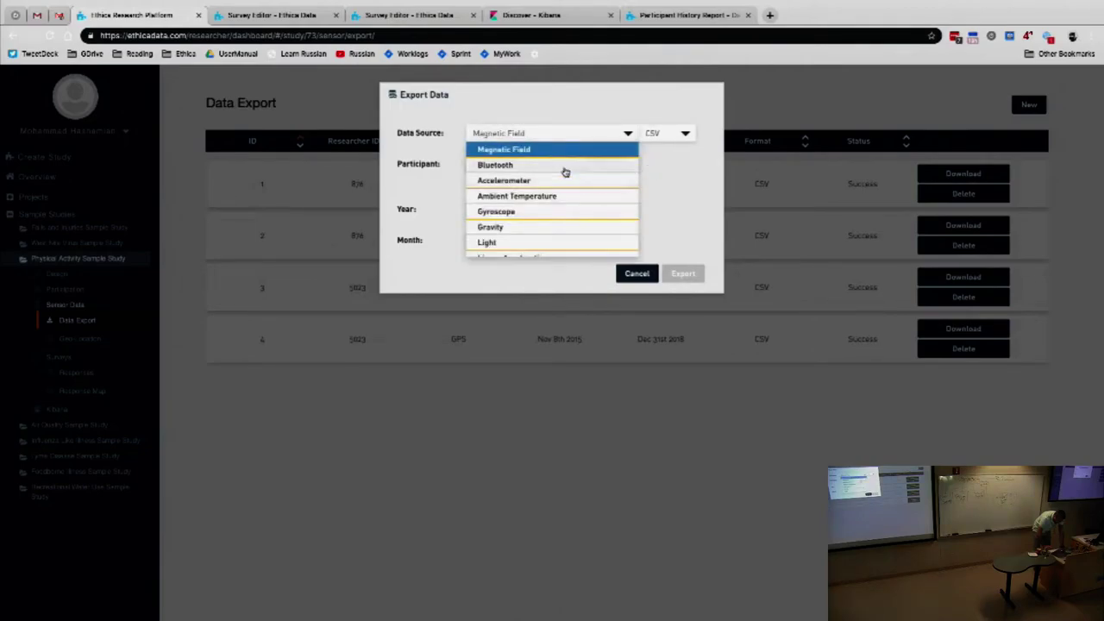
left_click(609, 148)
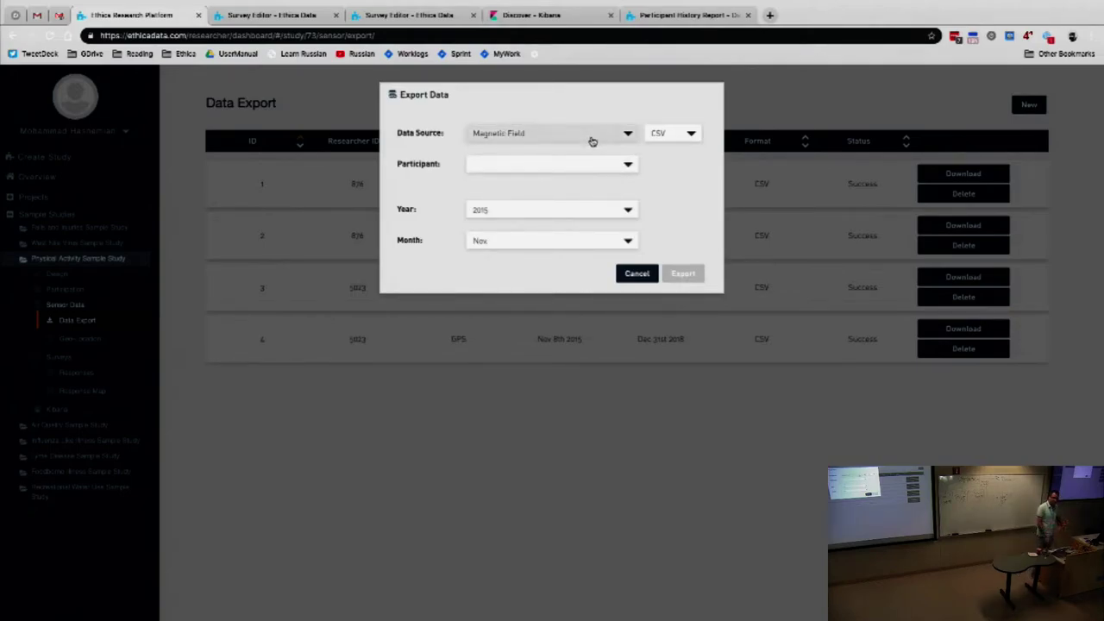
left_click(591, 141)
left_click(586, 150)
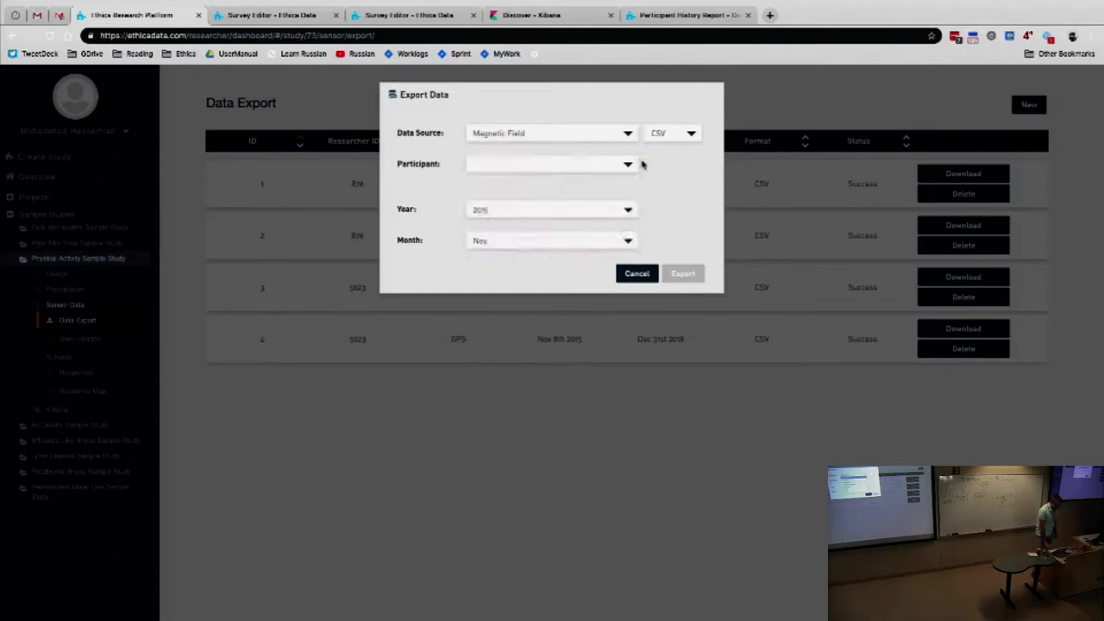
left_click(587, 168)
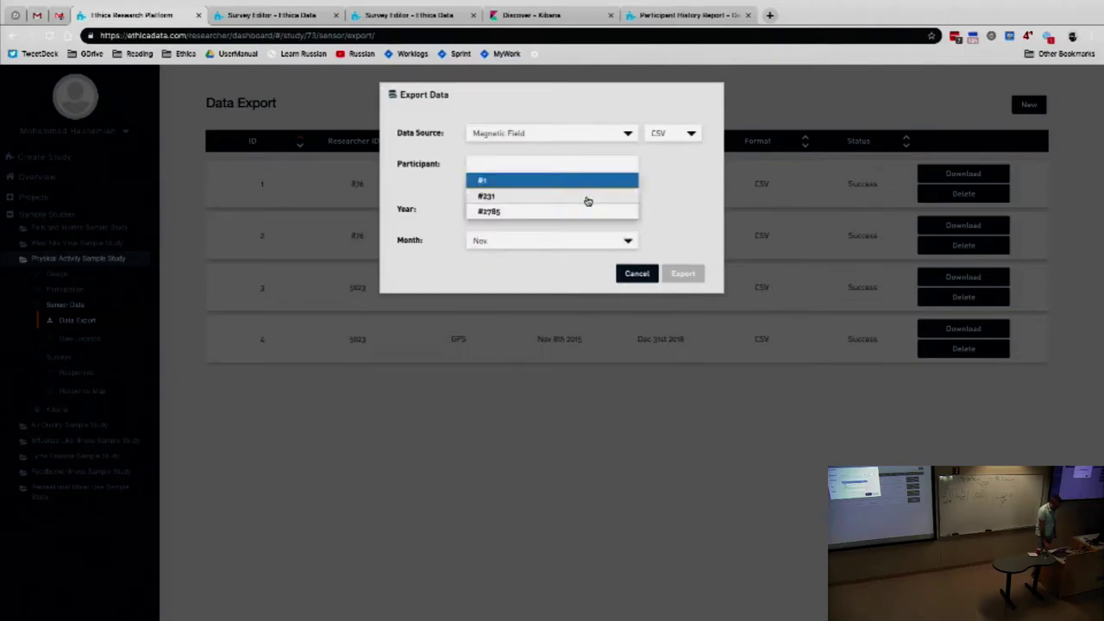
left_click(586, 197)
left_click(583, 214)
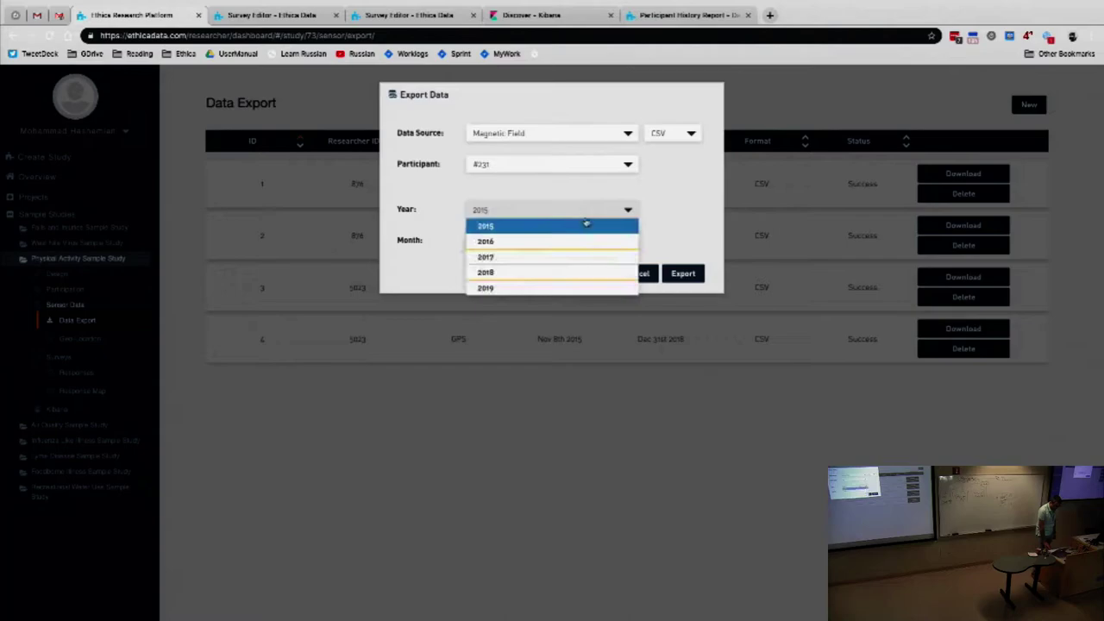
left_click(584, 246)
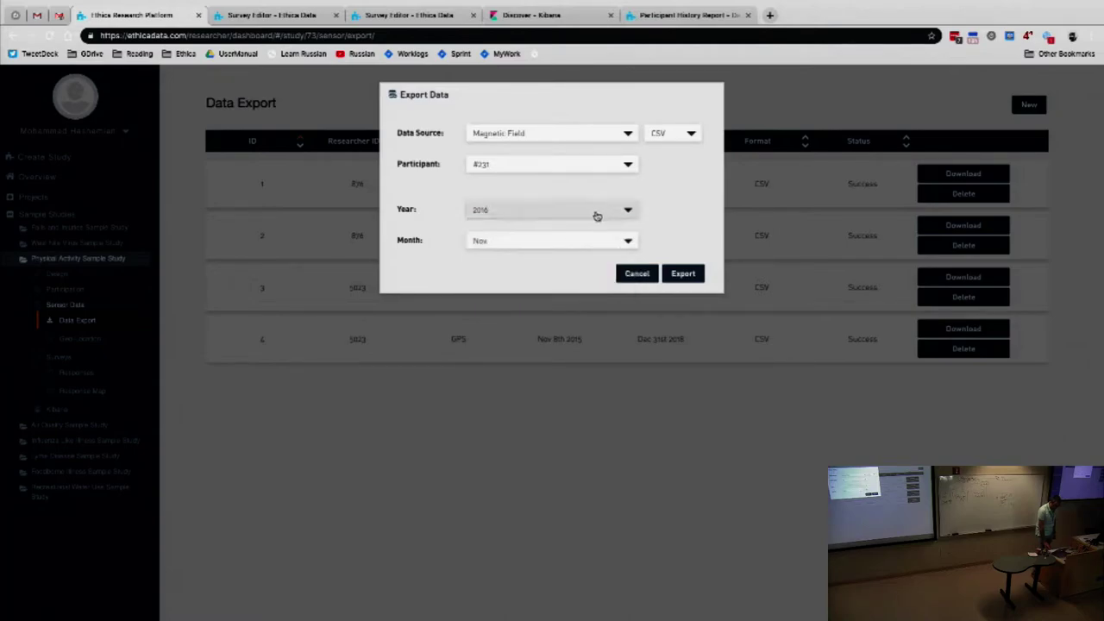
left_click(592, 241)
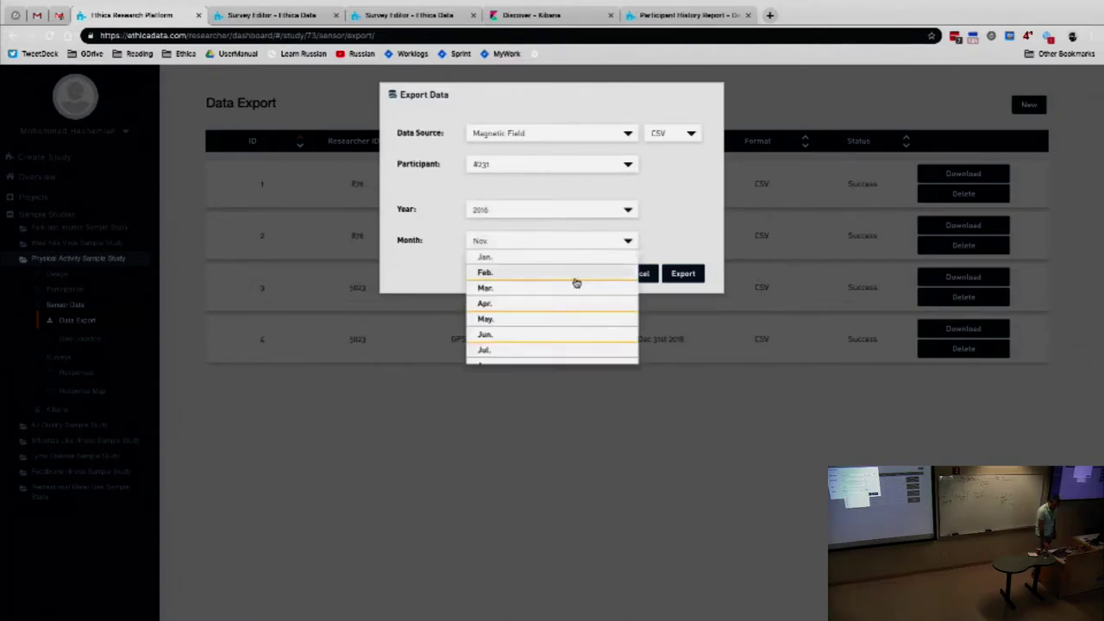
left_click(575, 280)
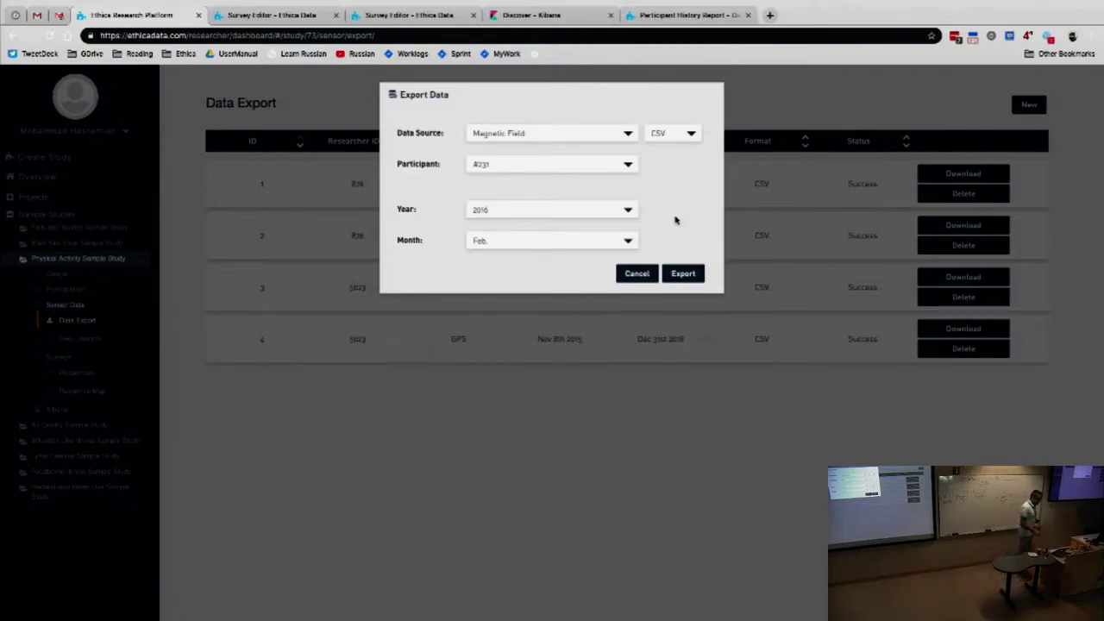
Change the export's data source to GPS and select participants #1, #231 and #2785.
left_click(518, 133)
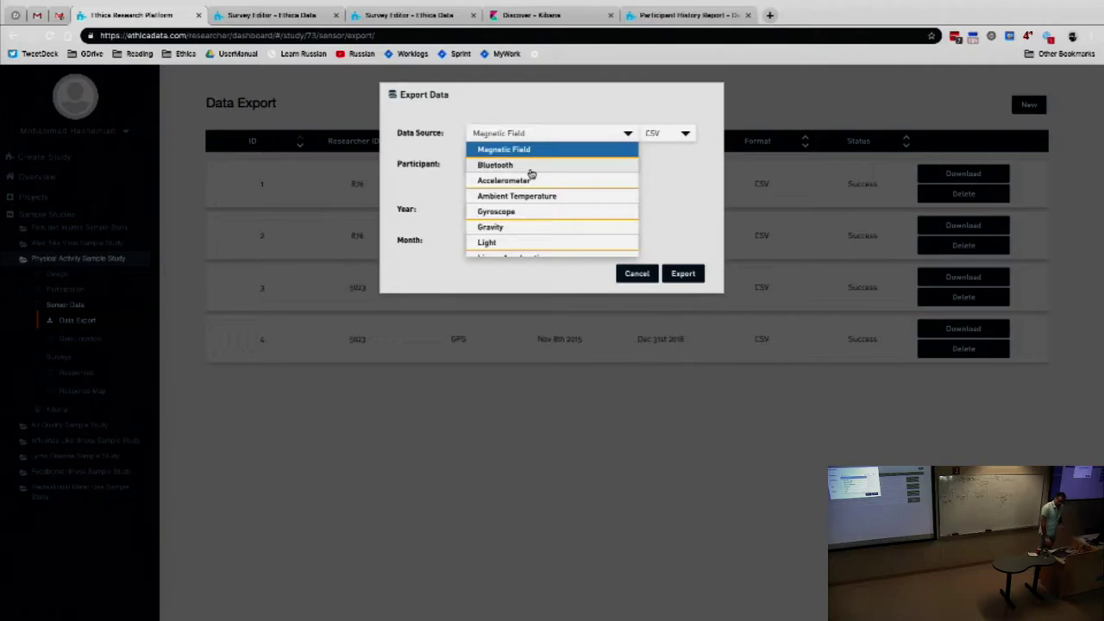
scroll(531, 174, "down", 3)
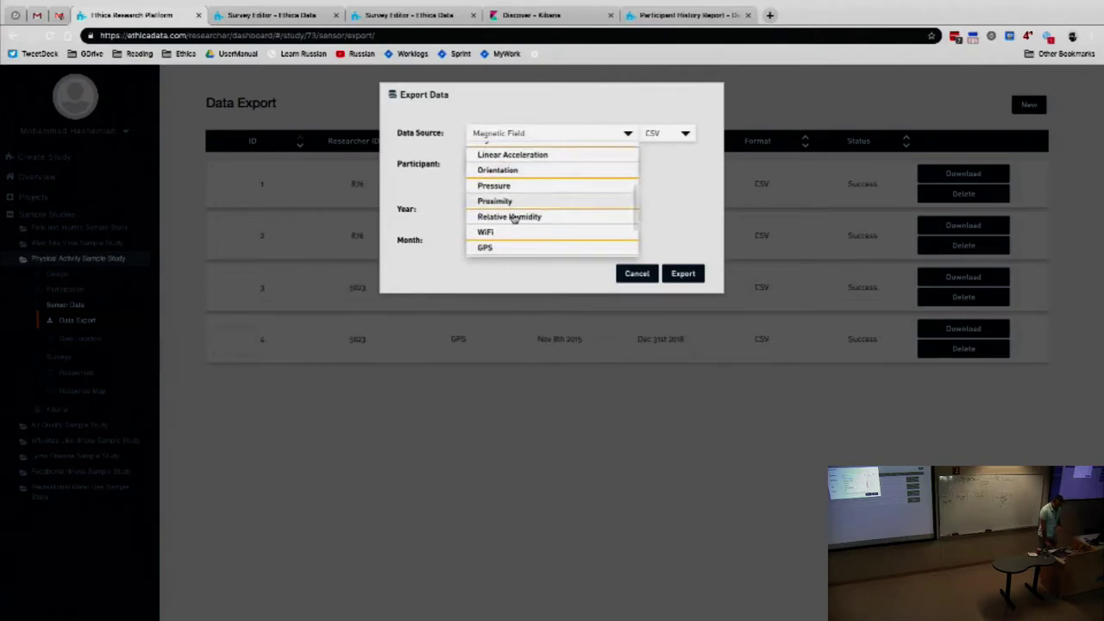
left_click(511, 250)
left_click(552, 167)
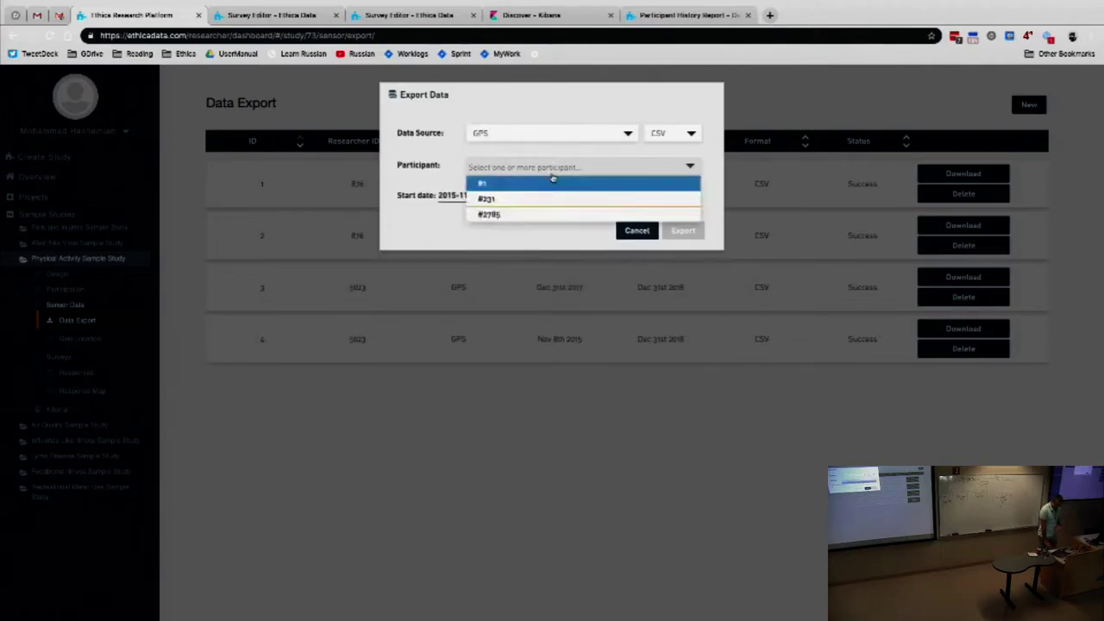
left_click(543, 184)
left_click(543, 198)
left_click(547, 214)
left_click(468, 261)
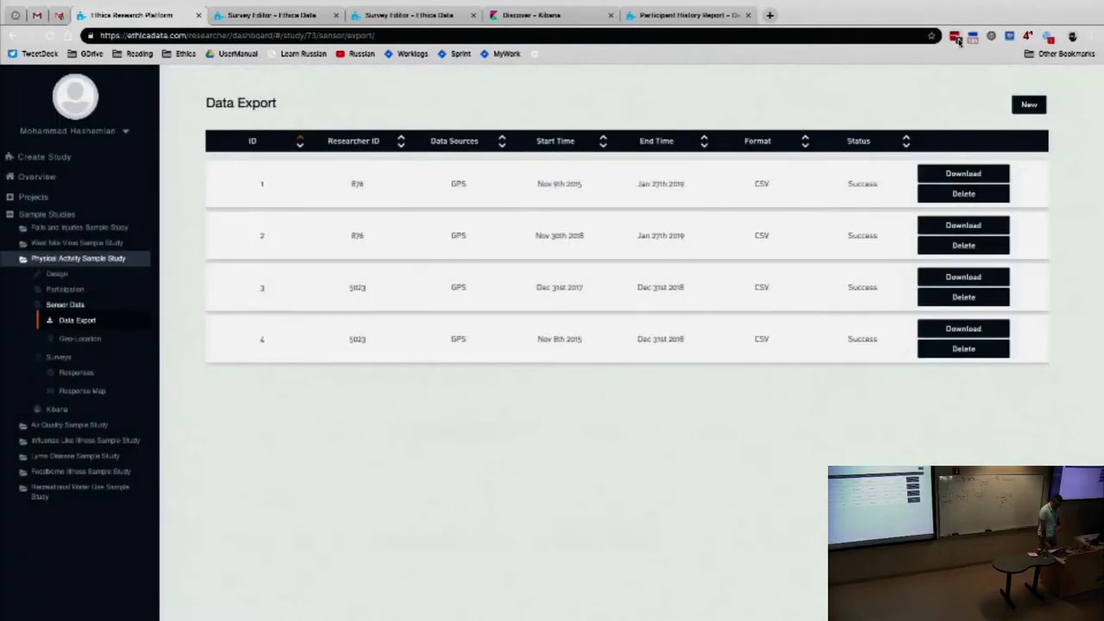
left_click(1029, 104)
left_click(486, 191)
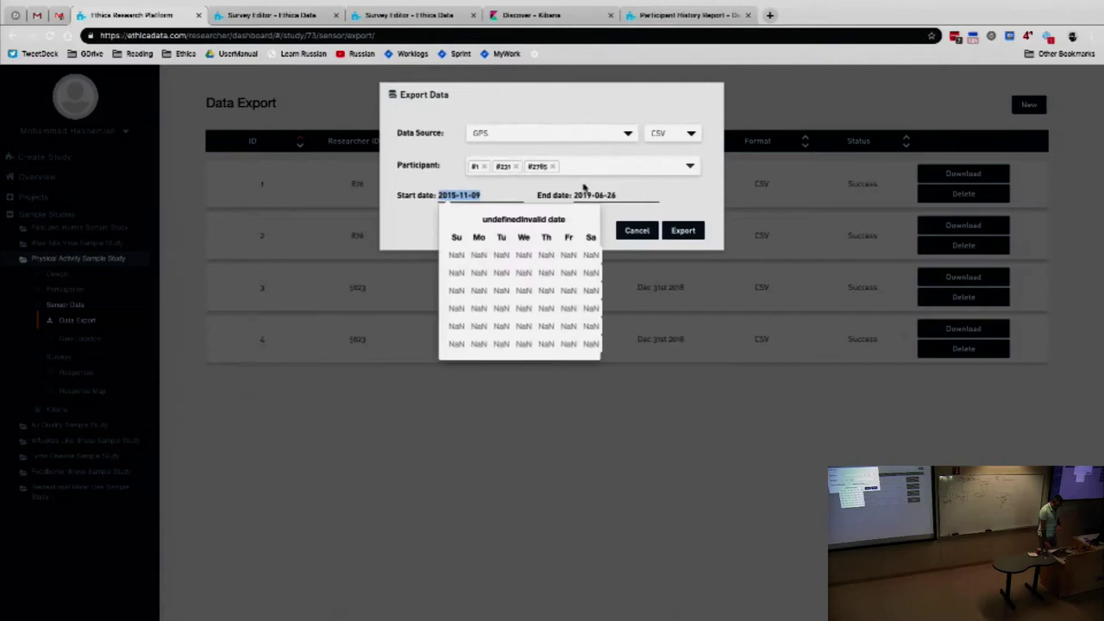
left_click(604, 205)
left_click(604, 195)
left_click(644, 190)
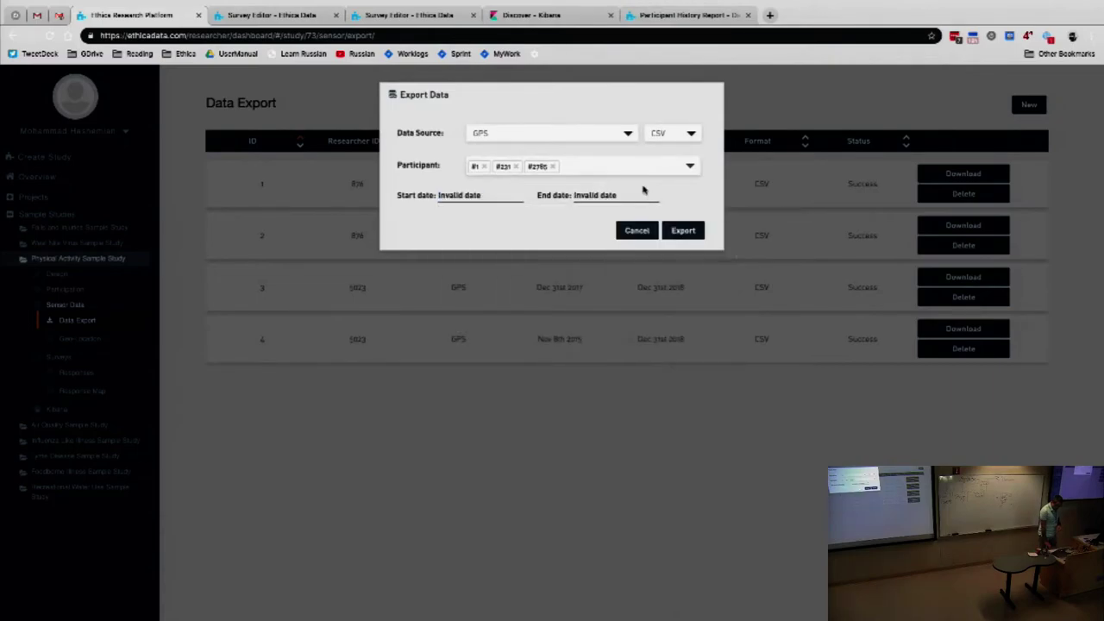
left_click(635, 229)
left_click(1028, 104)
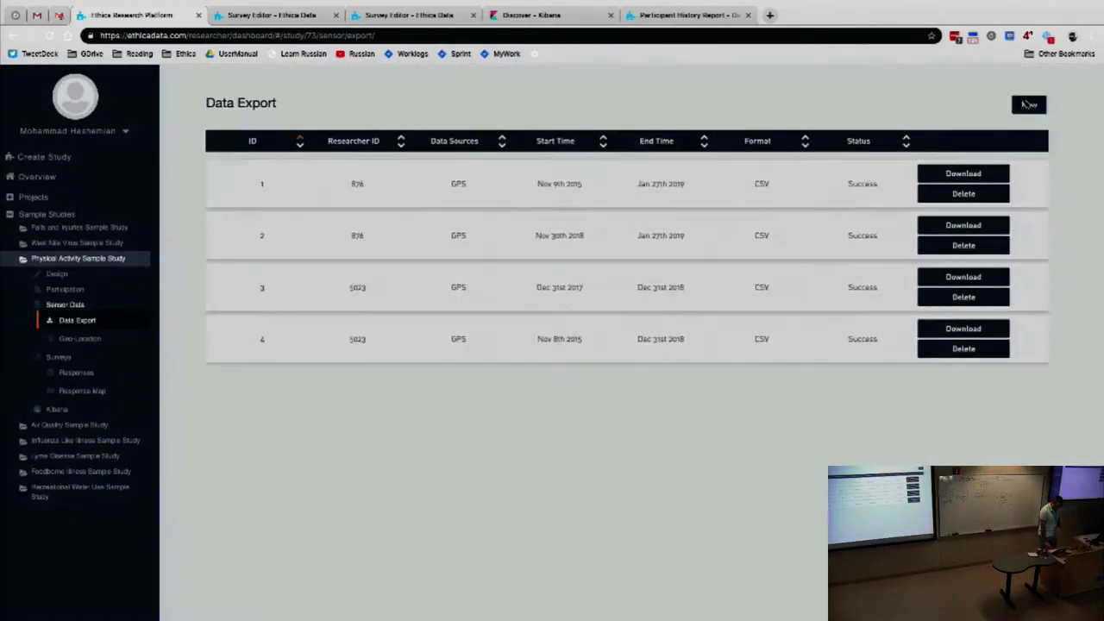
left_click(556, 134)
scroll(534, 198, "down", 2)
left_click(507, 241)
left_click(493, 191)
left_click(493, 205)
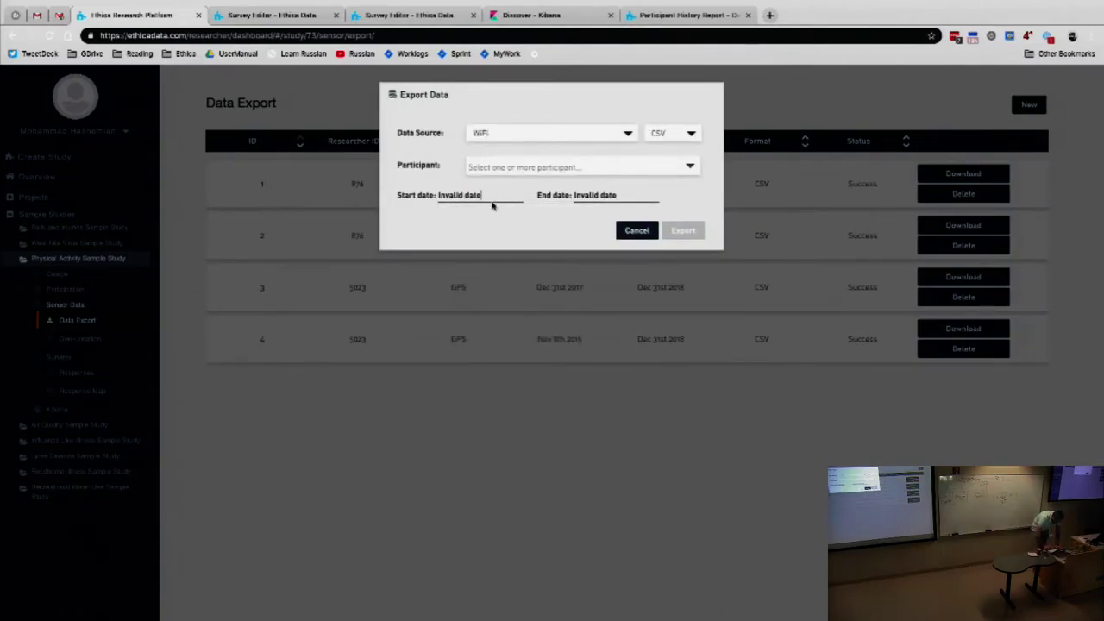
left_click(635, 230)
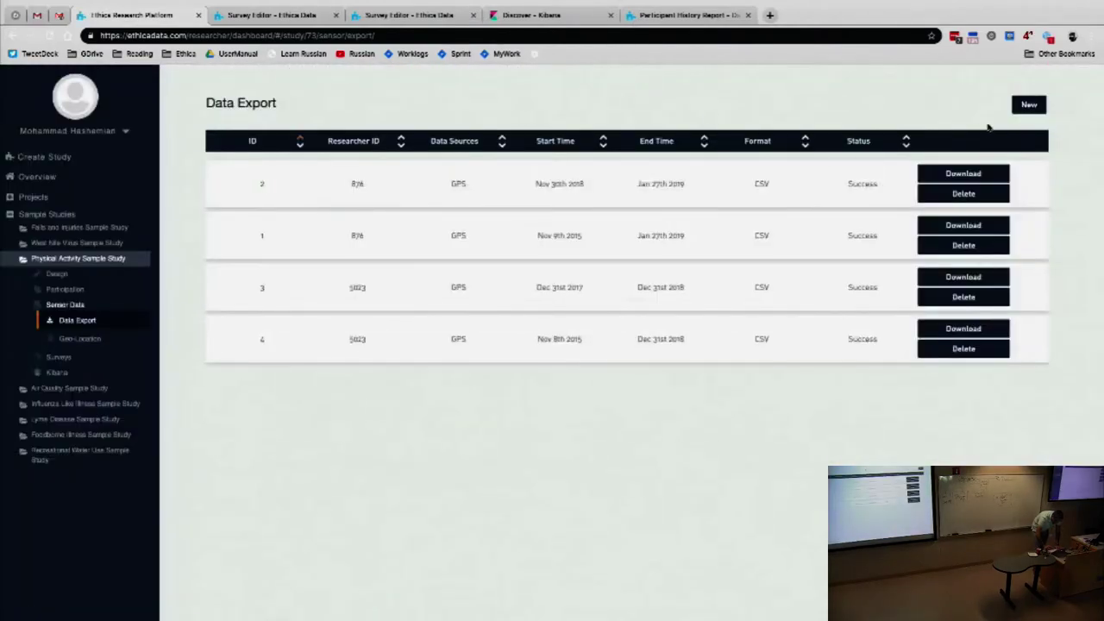
Start a new export of GPS data for participants #1, #231 and #2785.
left_click(1028, 105)
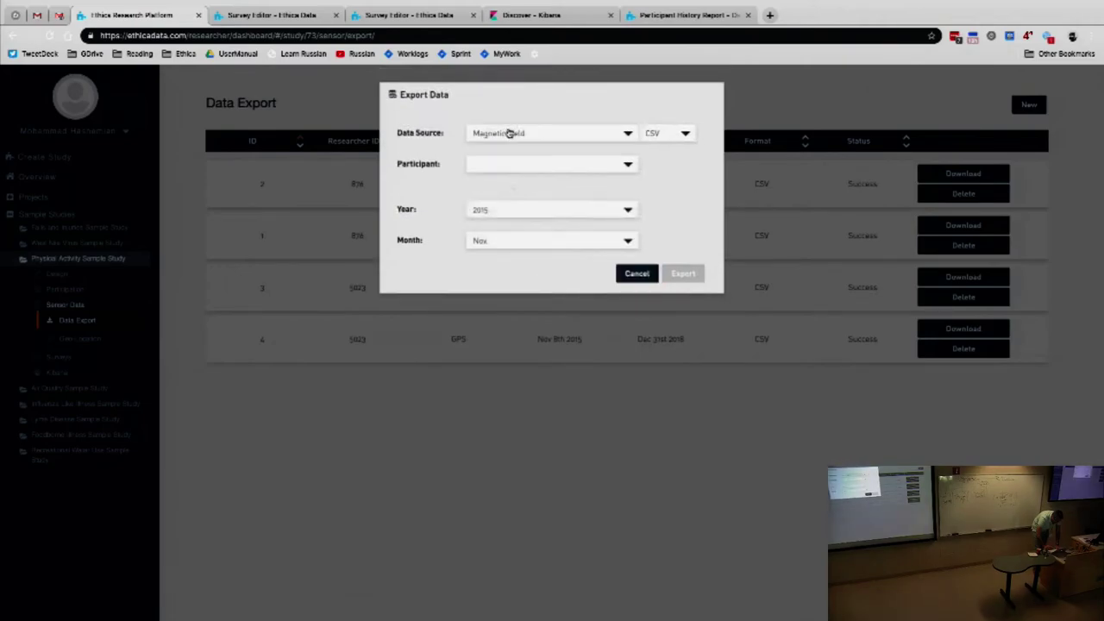
left_click(510, 134)
scroll(510, 213, "down", 5)
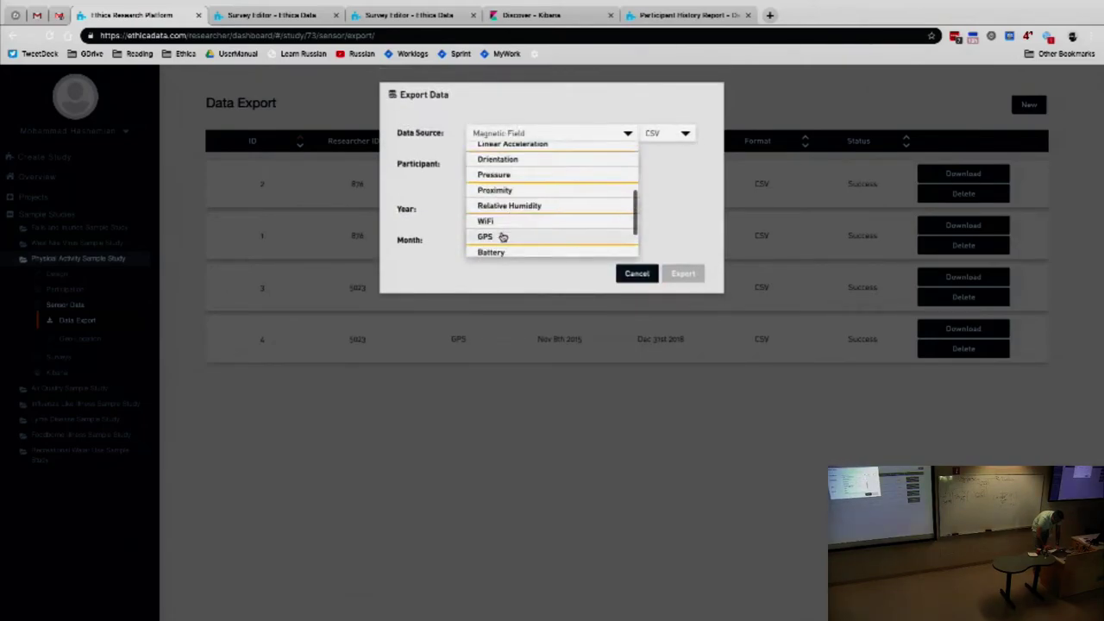
left_click(502, 237)
left_click(507, 172)
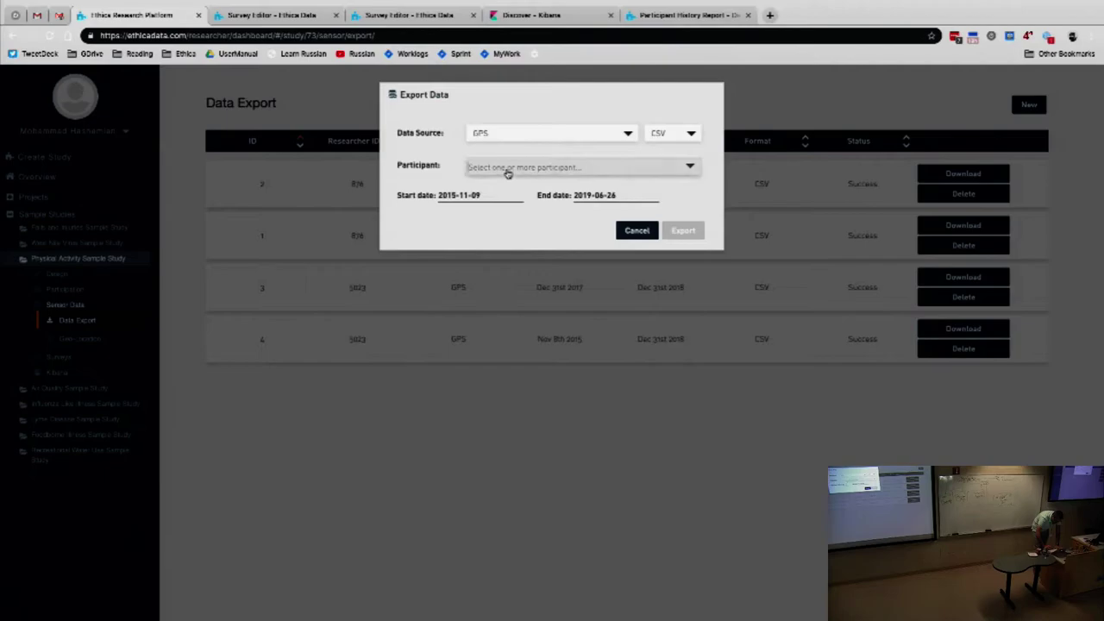
left_click(505, 183)
left_click(506, 198)
left_click(505, 214)
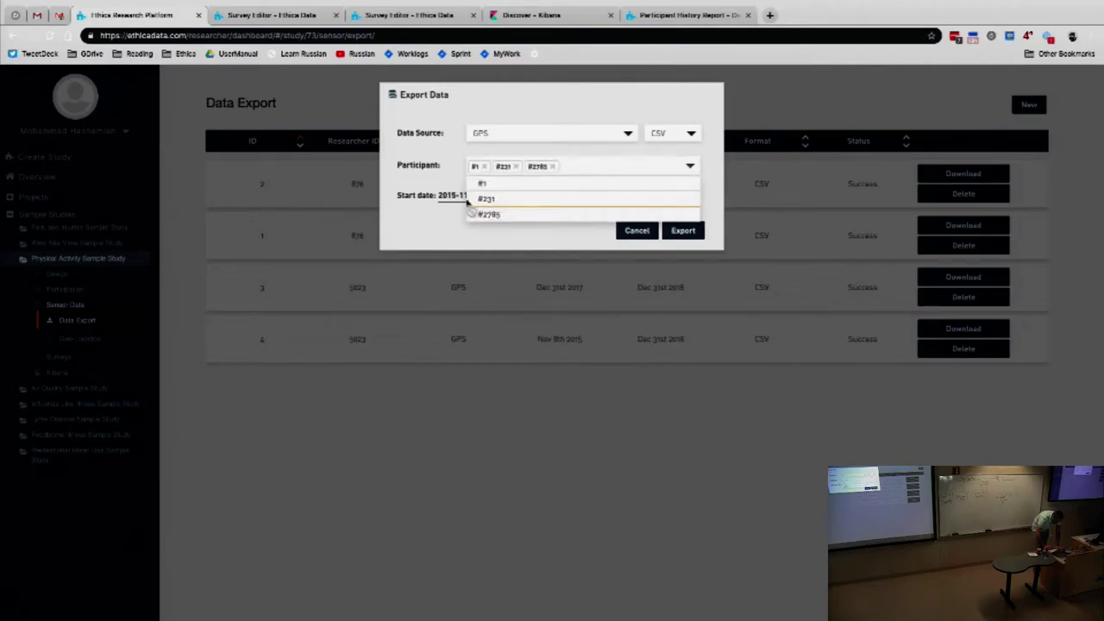
Check the start date calendar and the file formats offered for the GPS export.
left_click(455, 195)
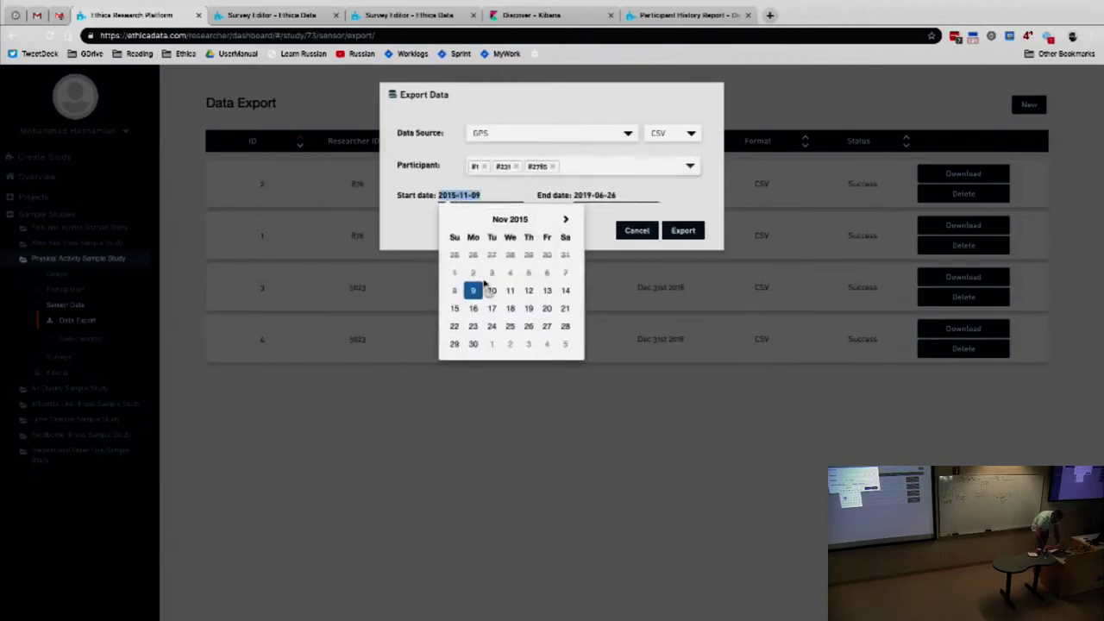
left_click(474, 292)
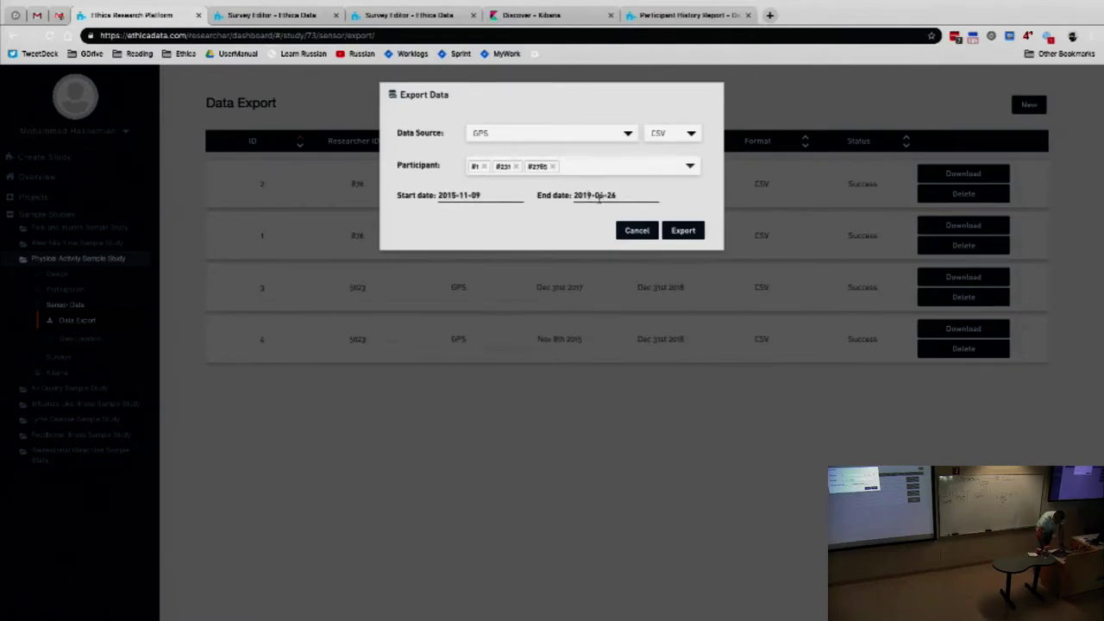
left_click(680, 135)
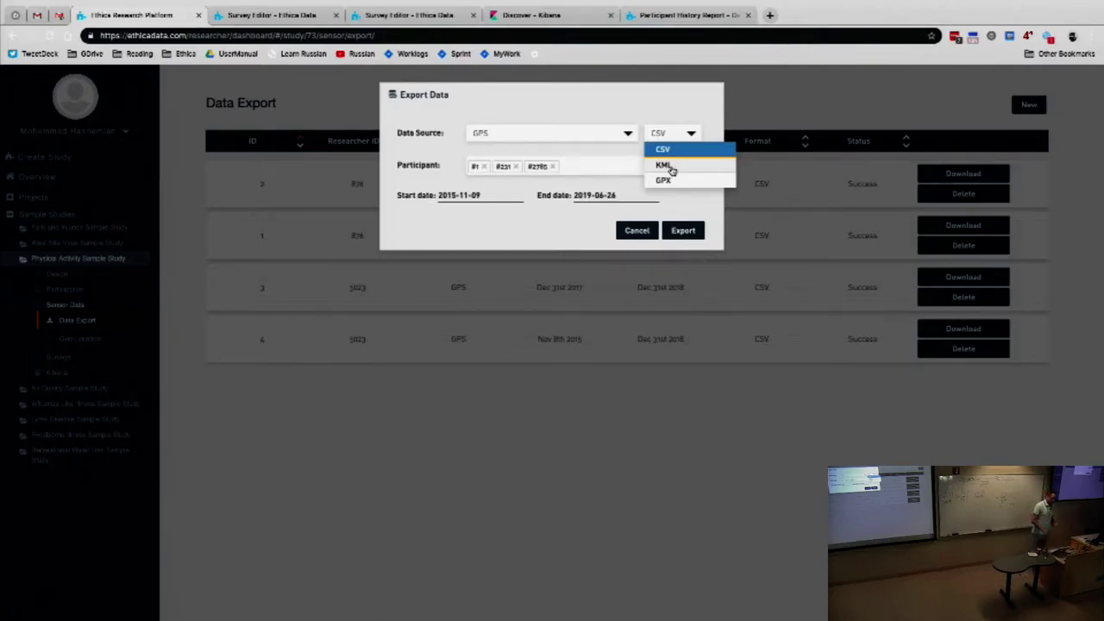
left_click(584, 103)
Try to advance the start date's calendar month by month from November 2015.
left_click(497, 197)
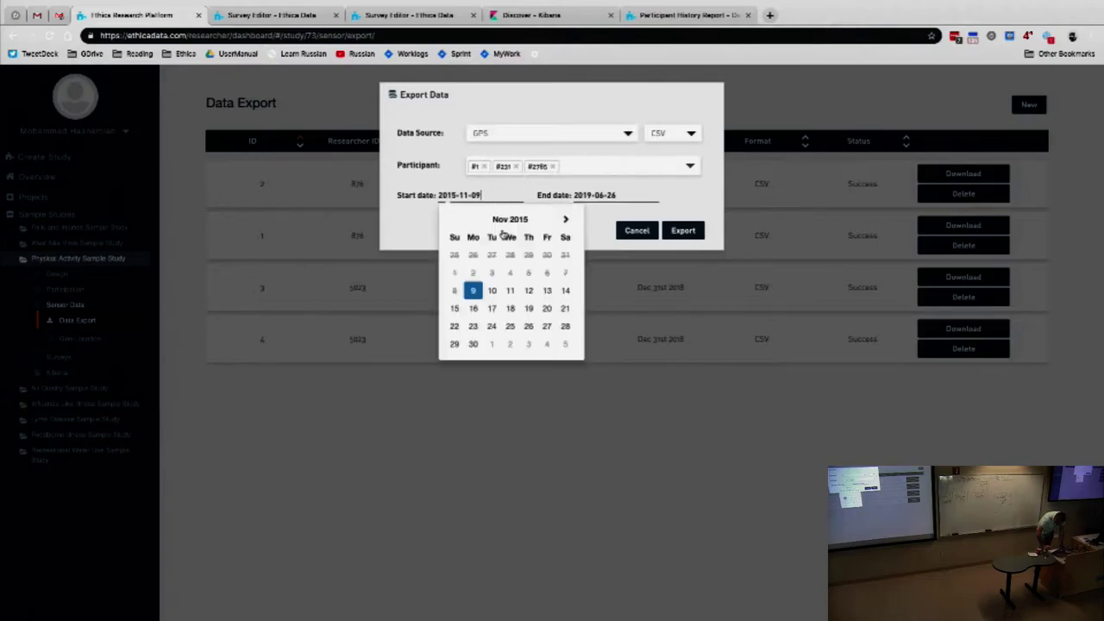
left_click(567, 220)
left_click(566, 221)
left_click(567, 221)
left_click(567, 221)
left_click(567, 221)
left_click(567, 220)
left_click(566, 221)
left_click(566, 221)
left_click(566, 221)
left_click(566, 221)
left_click(566, 220)
left_click(566, 221)
left_click(566, 221)
left_click(566, 221)
Set the start date to 2018-11-09 and submit the GPS data export.
double_click(447, 196)
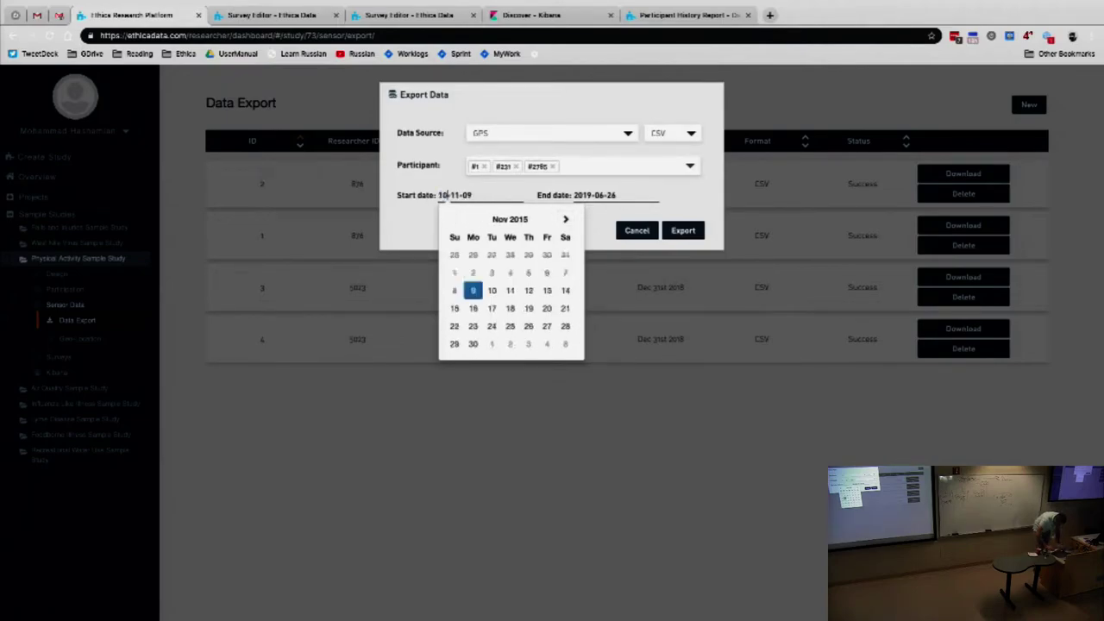
key("BackSpace")
type("2018")
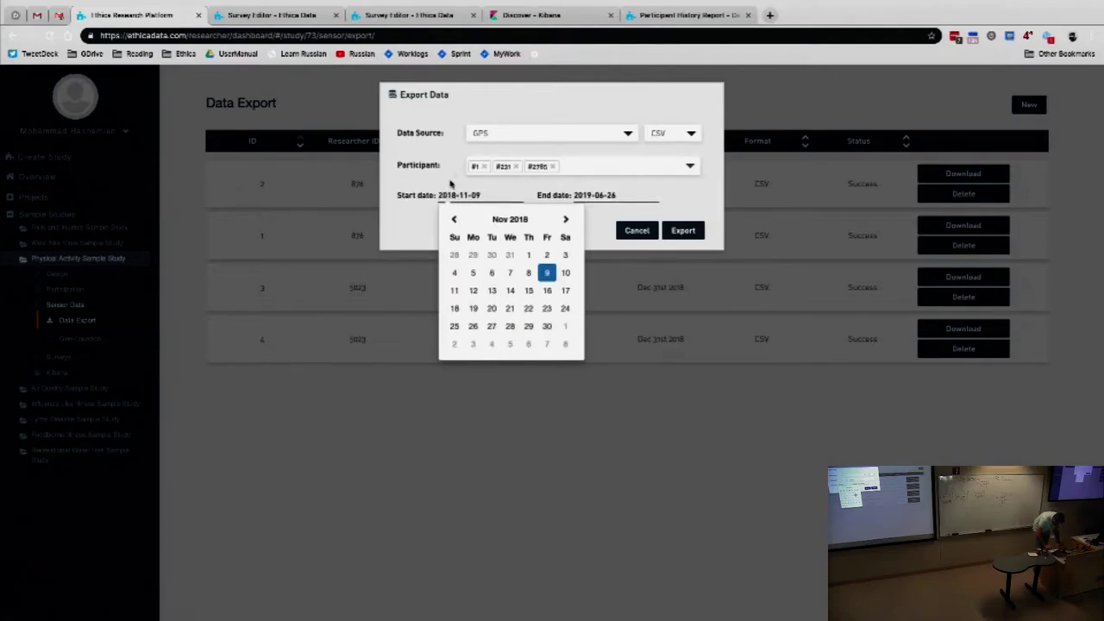
left_click(449, 186)
left_click(688, 234)
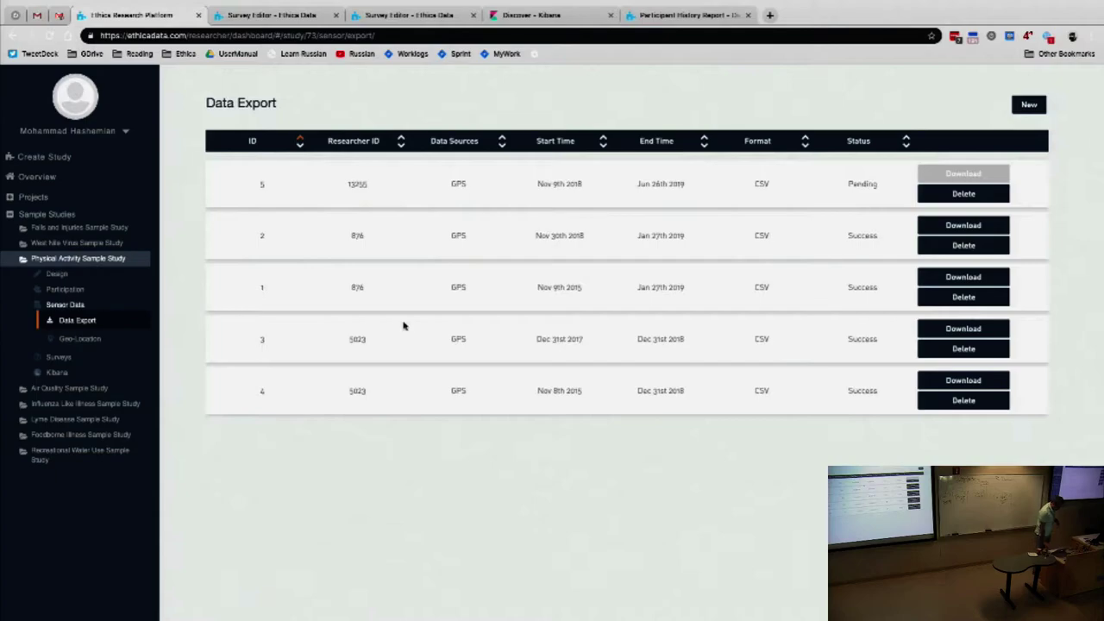
View the study's Geo-Location page and return to the Data Export list to check the new export's status.
left_click(62, 344)
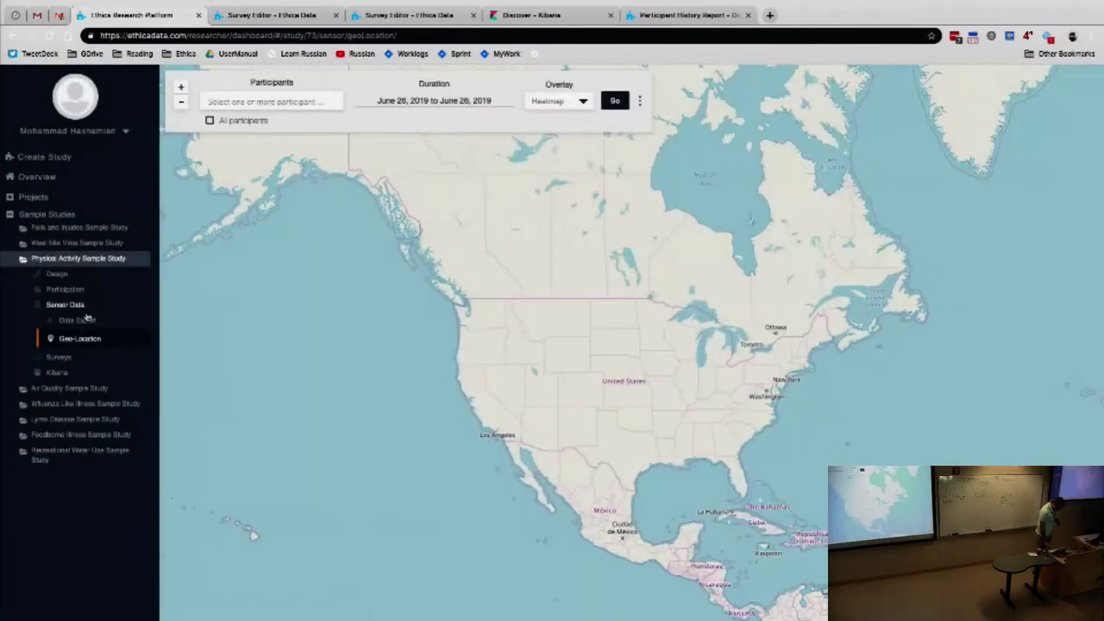
left_click(79, 322)
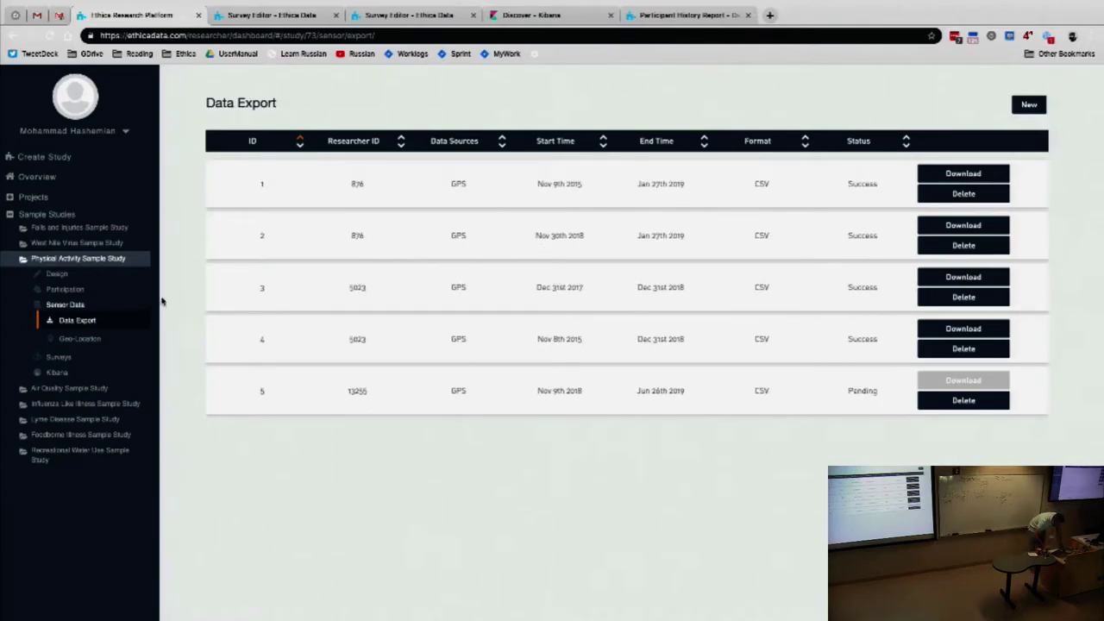
left_click(75, 342)
left_click(76, 320)
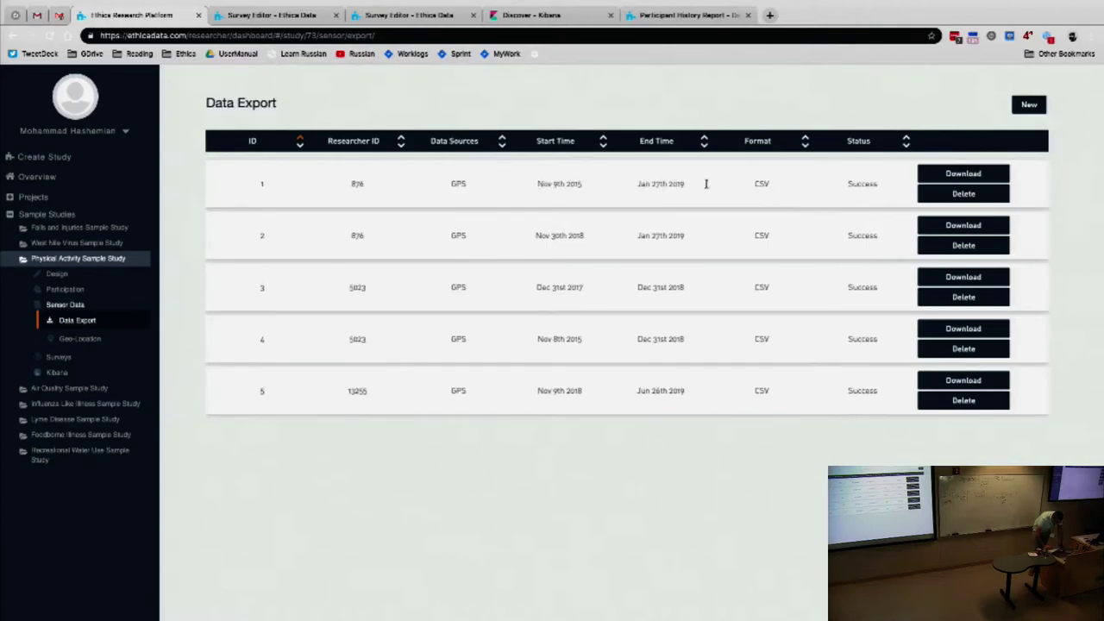
Download the archives of exports 1 and 5, and extract the GPS CSV file from export 1's archive.
left_click(962, 176)
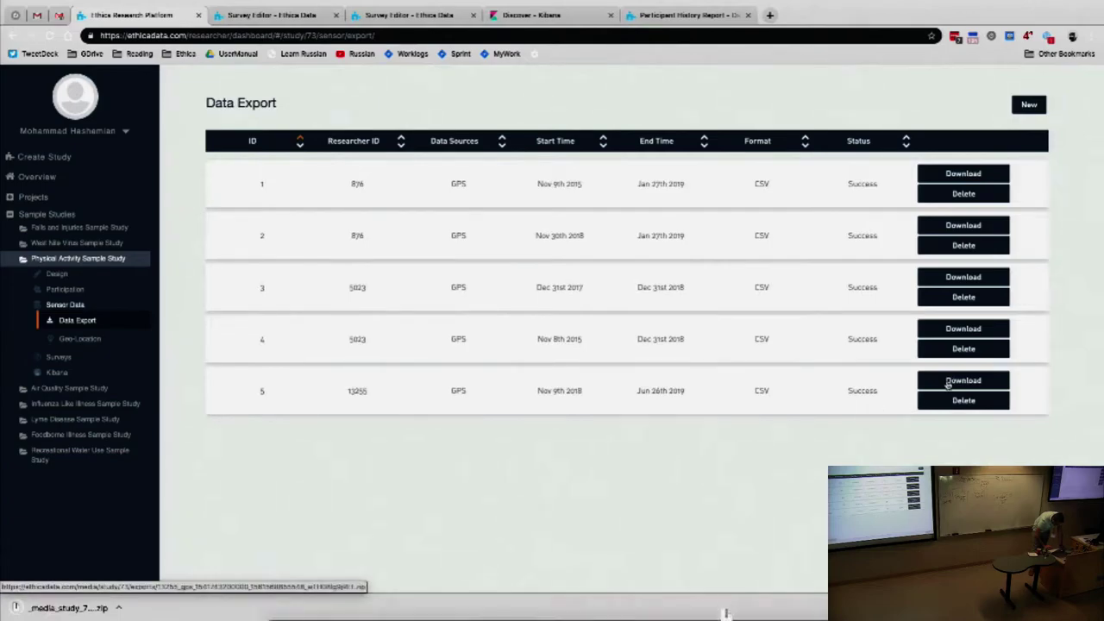
left_click(948, 386)
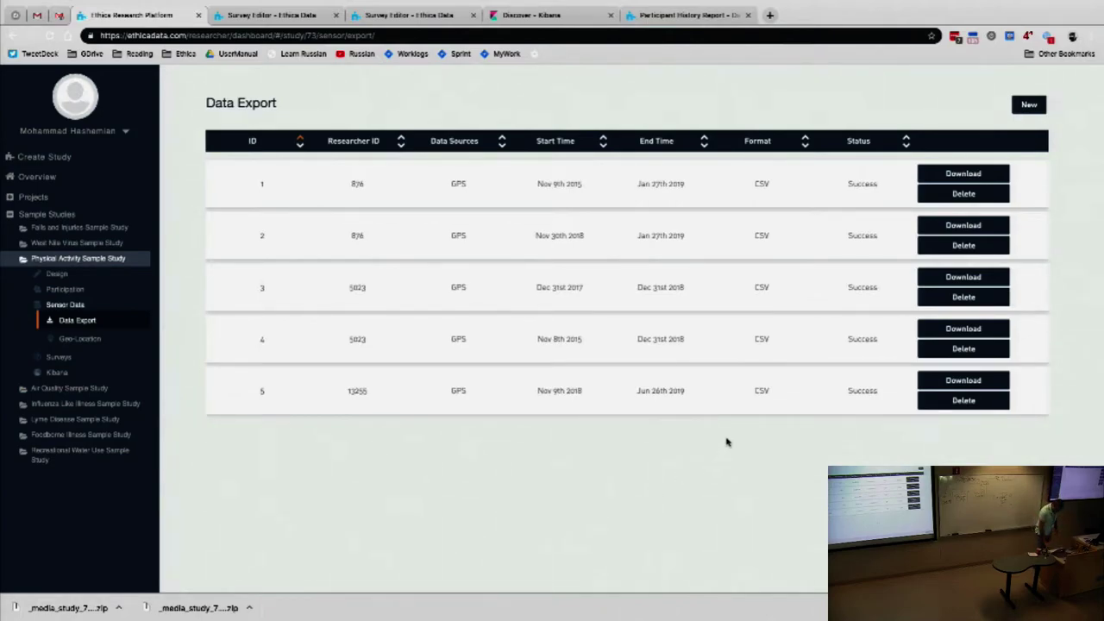
left_click(181, 613)
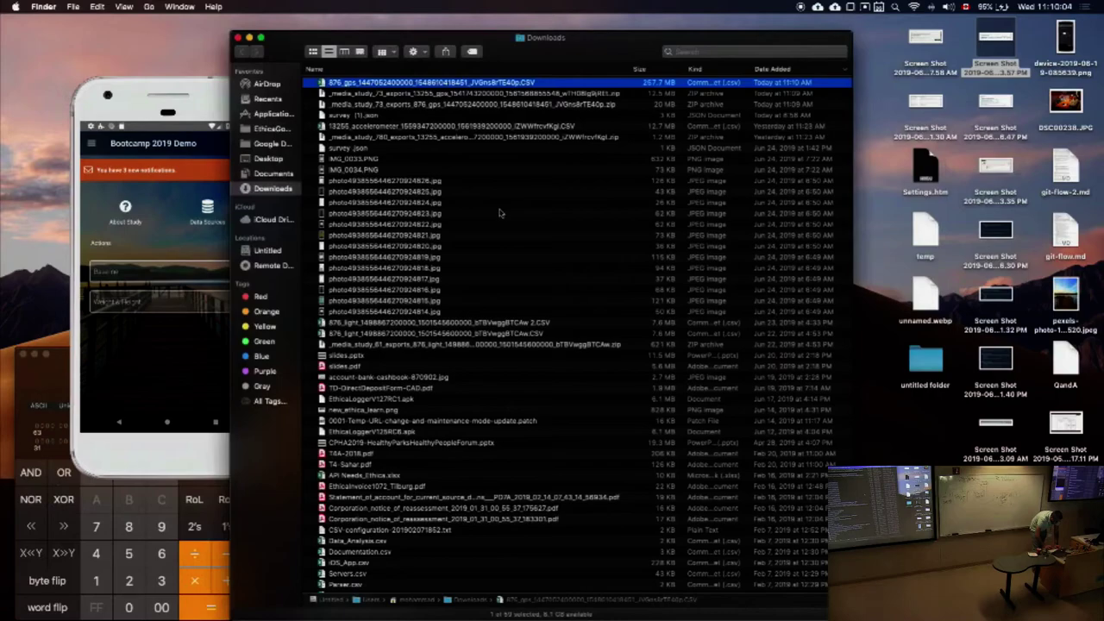
key("super+Tab")
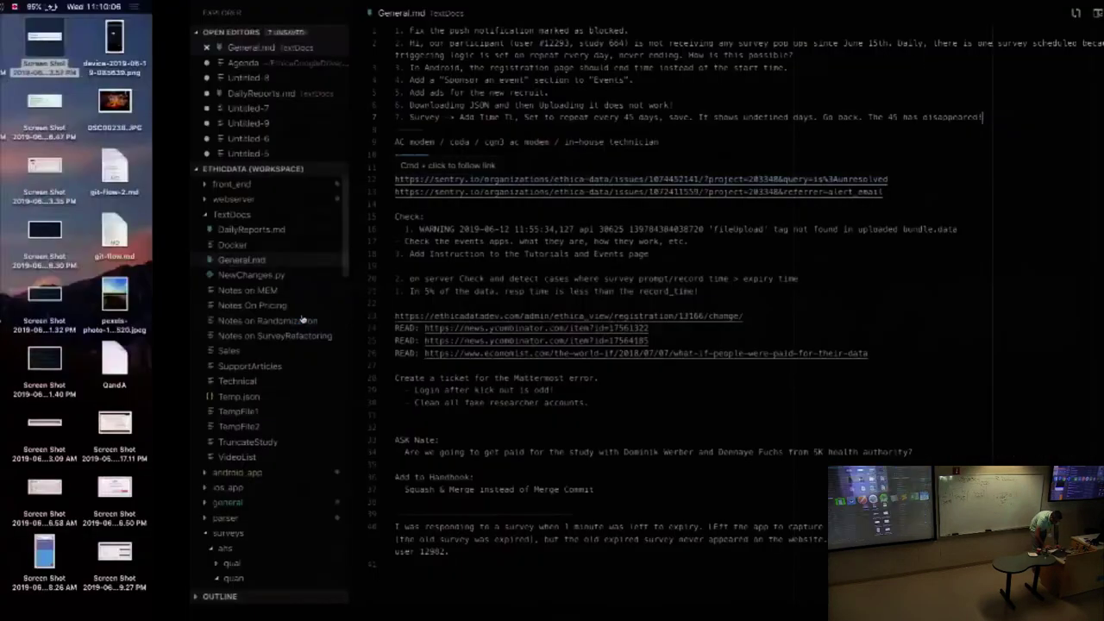
key("super+o")
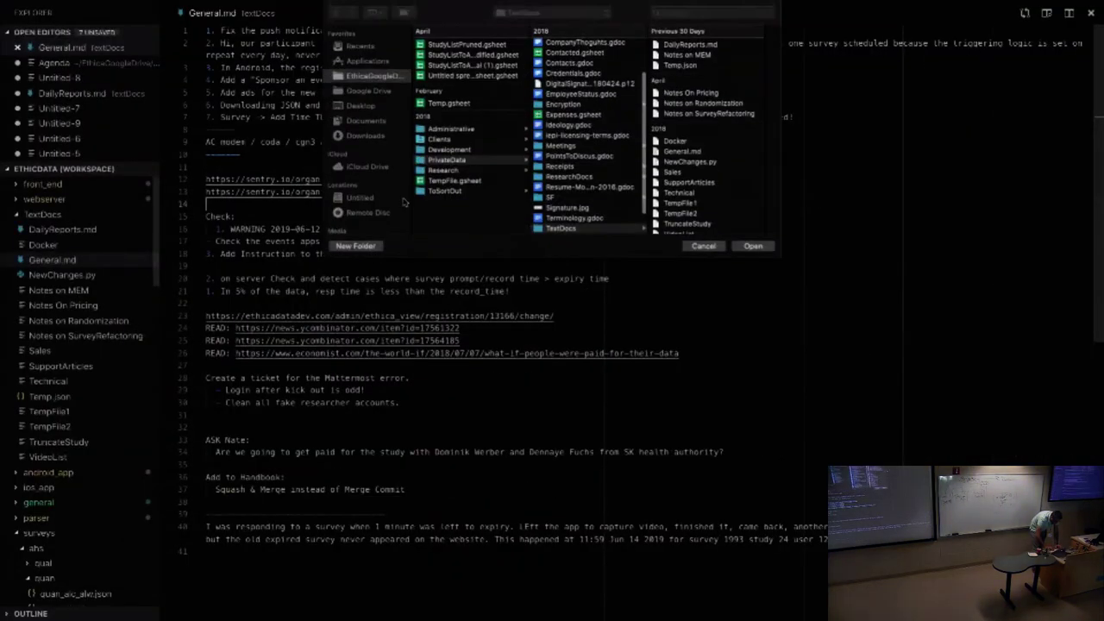
key("Escape")
key("super+shift+o")
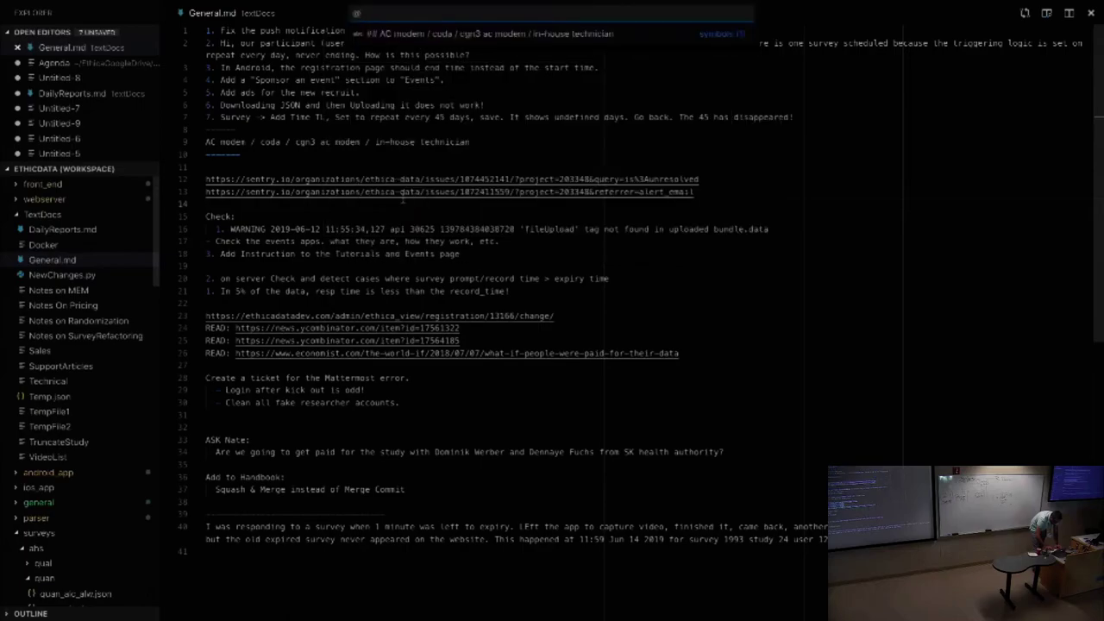
key("Escape")
Try to open the extracted GPS CSV from the ~/Downloads/ folder in the code editor.
key("super+o")
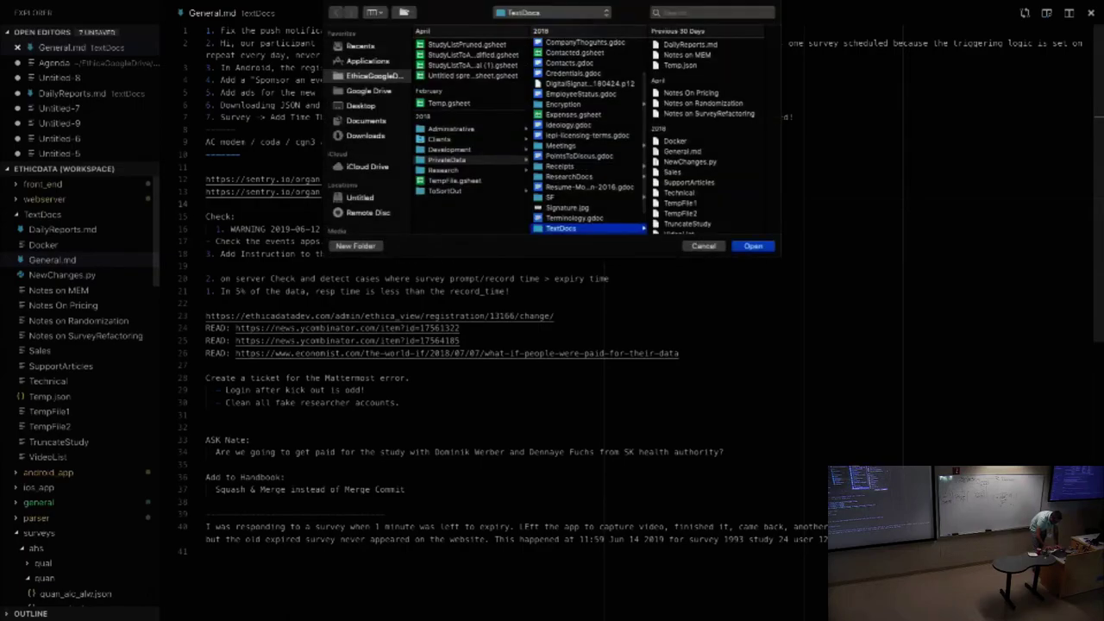
type("~/Downloads/")
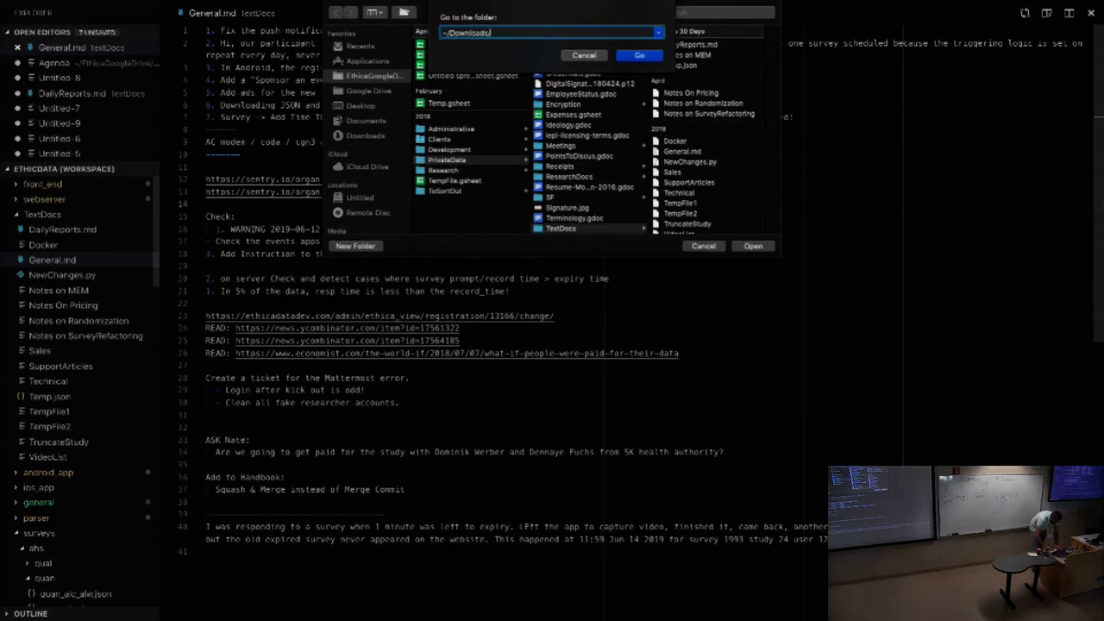
key("Return")
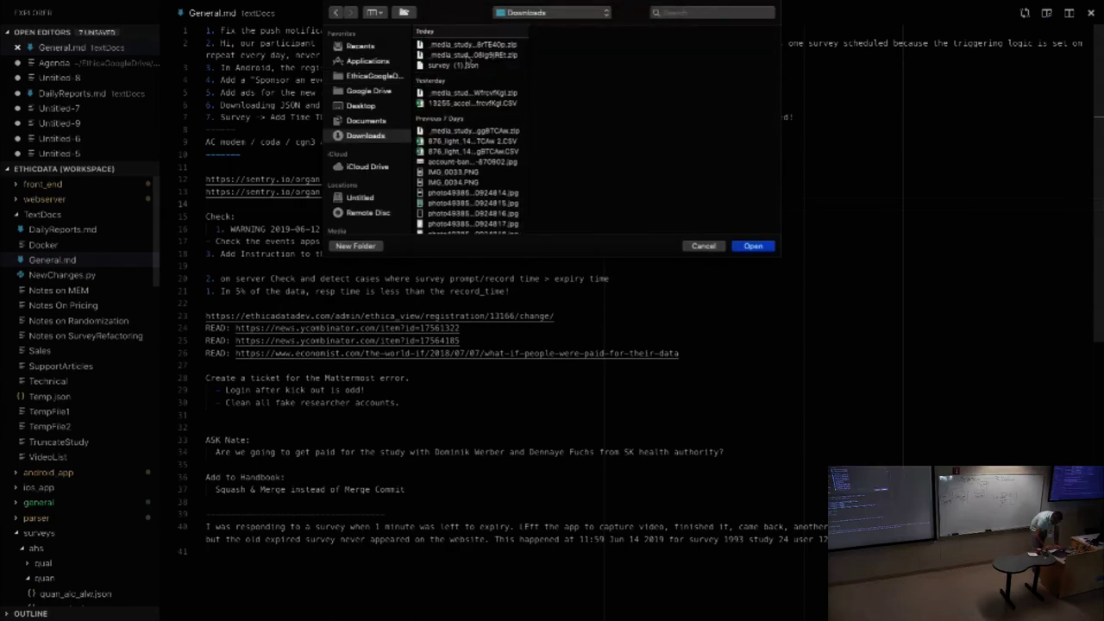
key("Down")
key("Down")
key("Down")
key("Down")
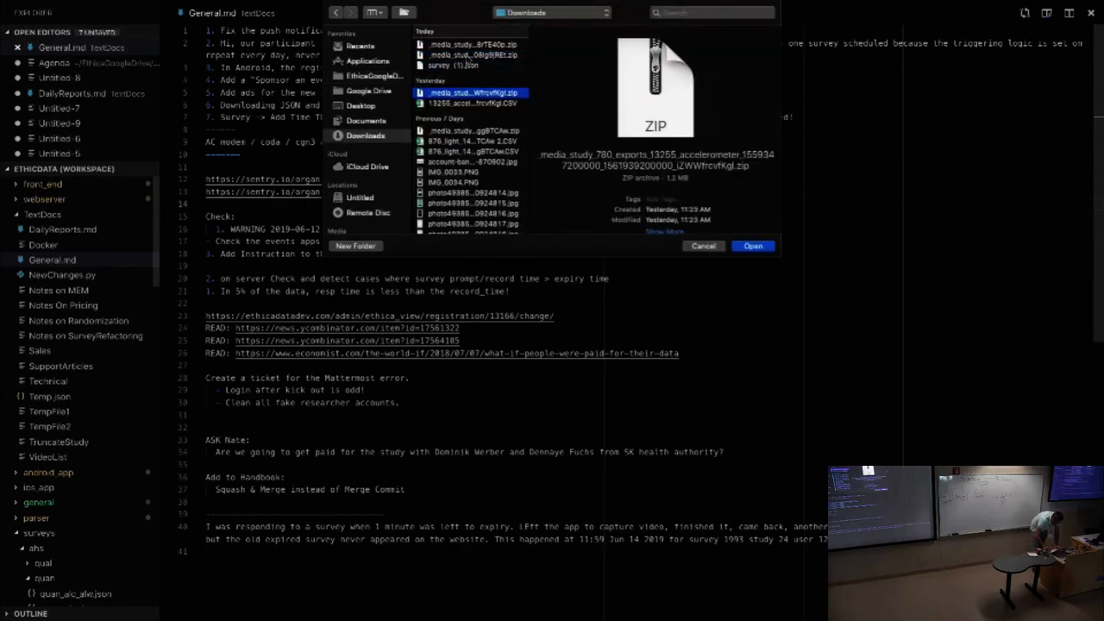
key("Down")
left_click(474, 55)
key("Return")
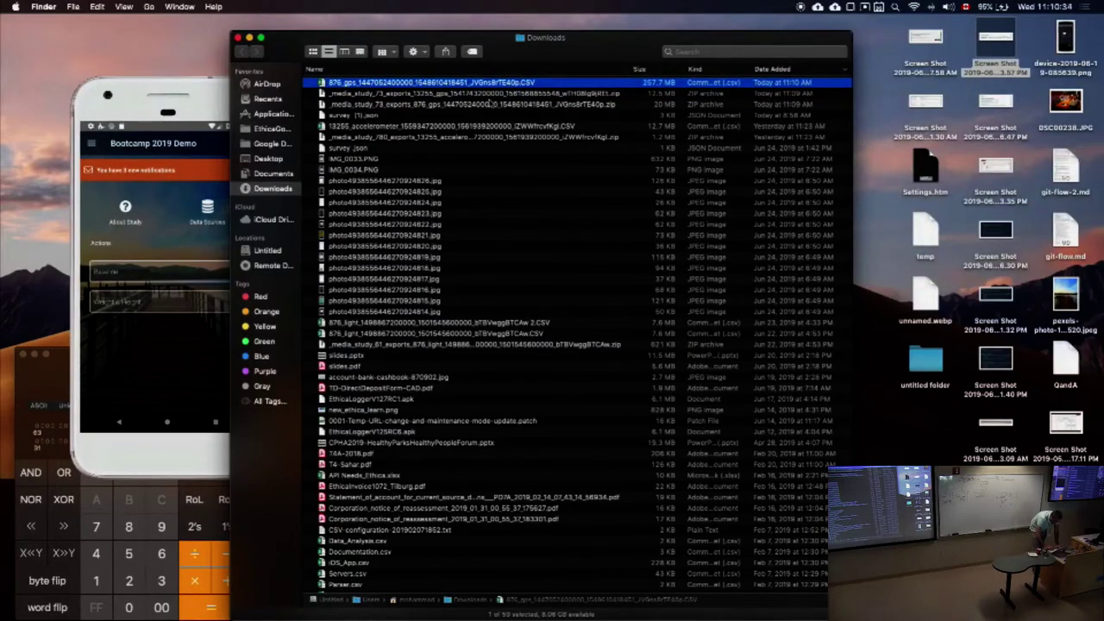
Look through the Downloads folder in the code editor's file dialog again for the extracted GPS CSV.
key("super+space")
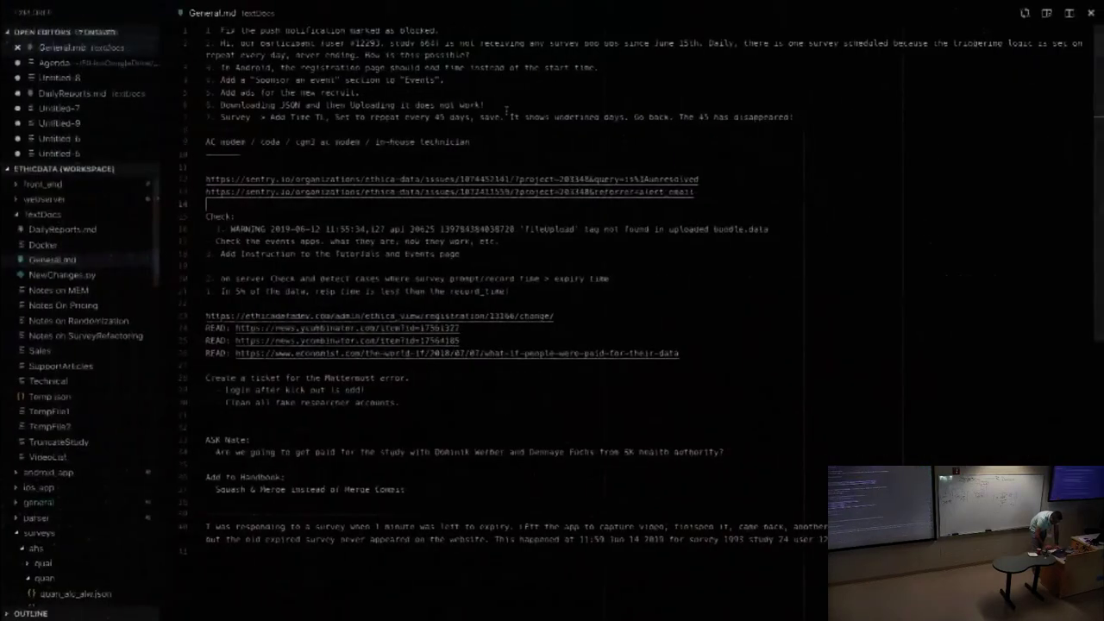
key("super+o")
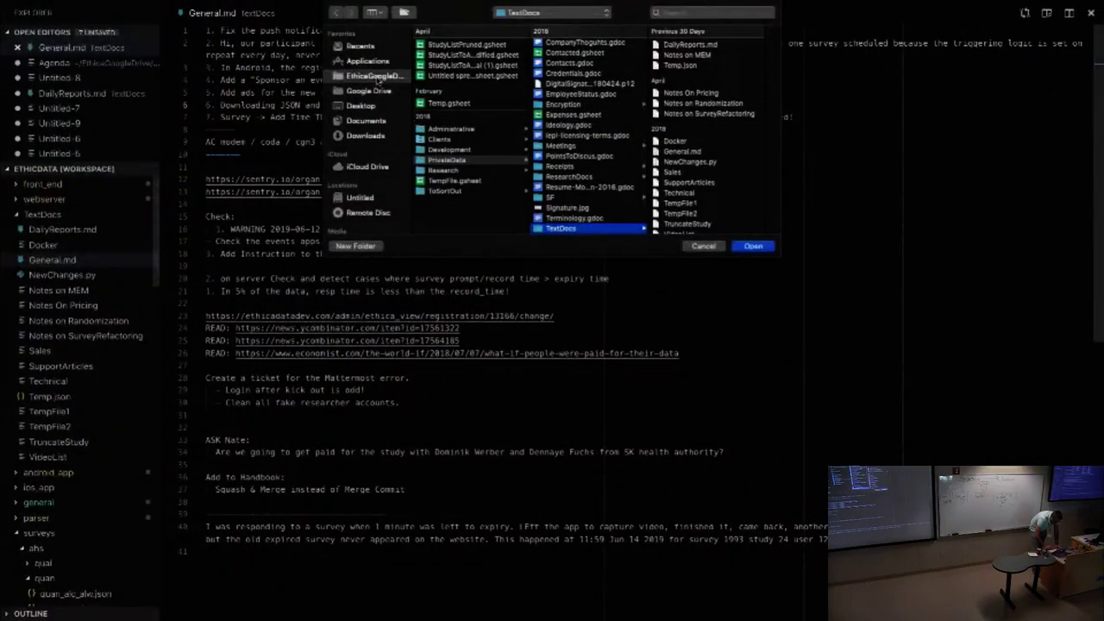
left_click(366, 120)
left_click(366, 135)
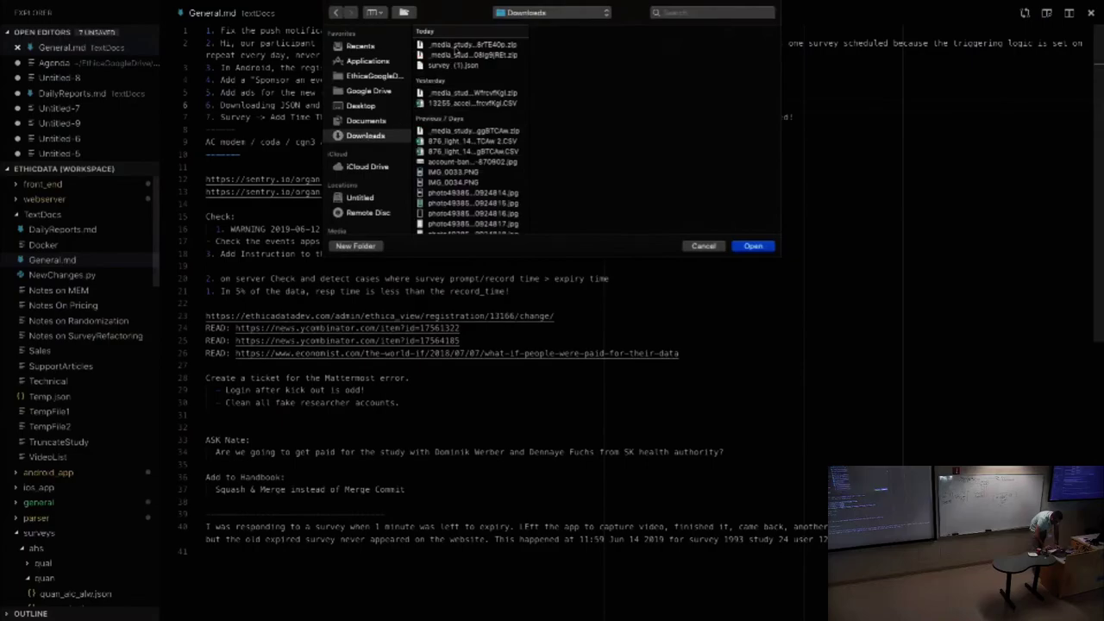
left_click(386, 12)
left_click(431, 55)
left_click(477, 93)
left_click(476, 150)
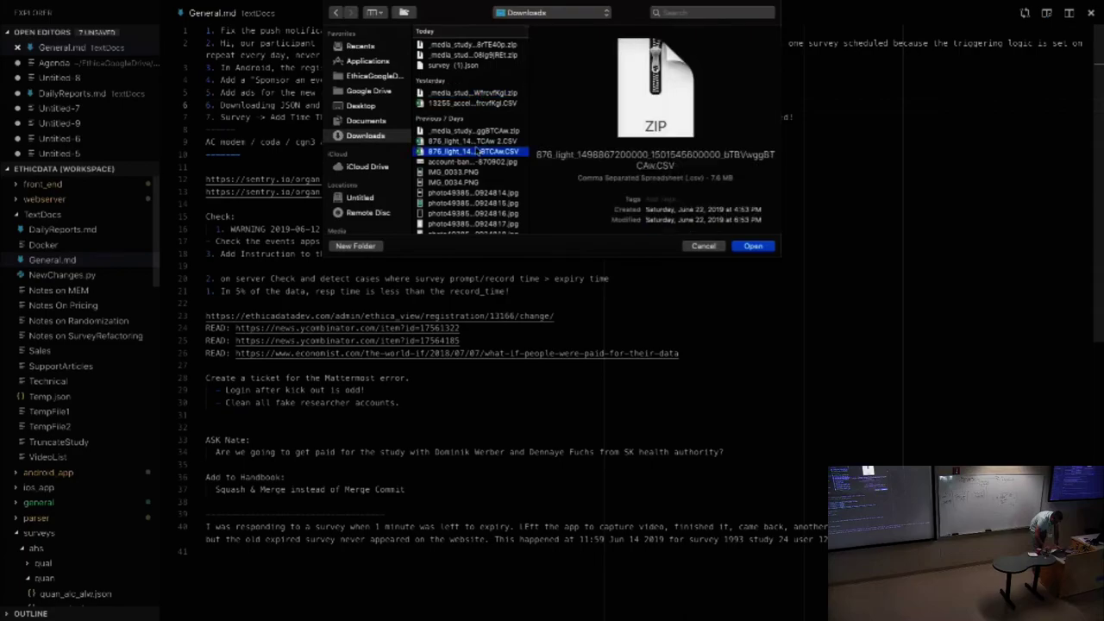
key("Up")
key("Up")
key("Up")
key("Up")
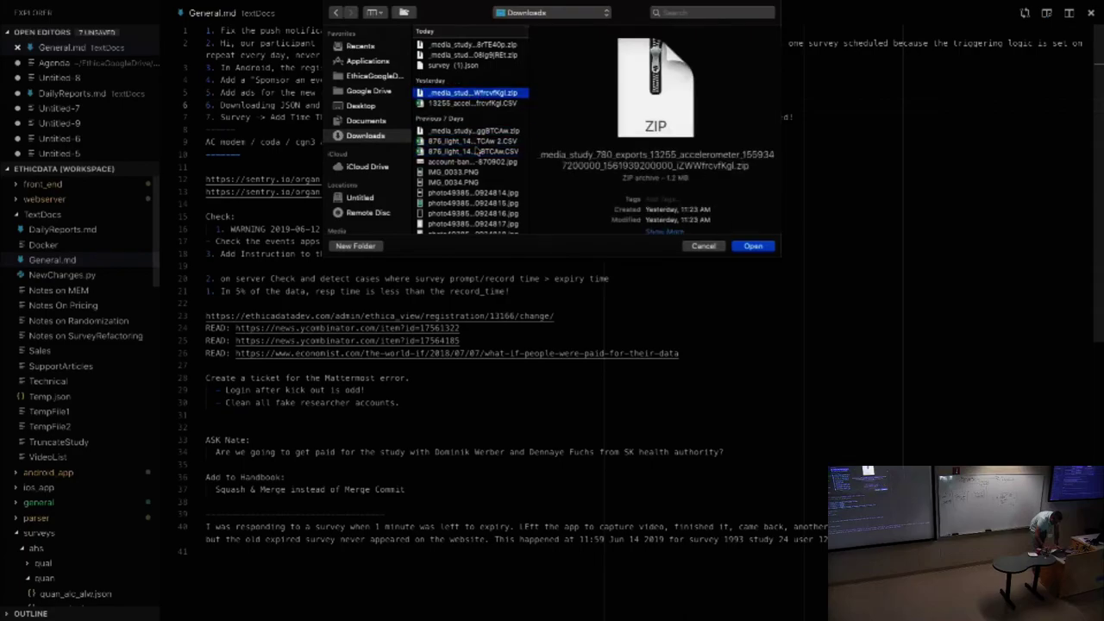
key("Up")
key("Up")
key("Up")
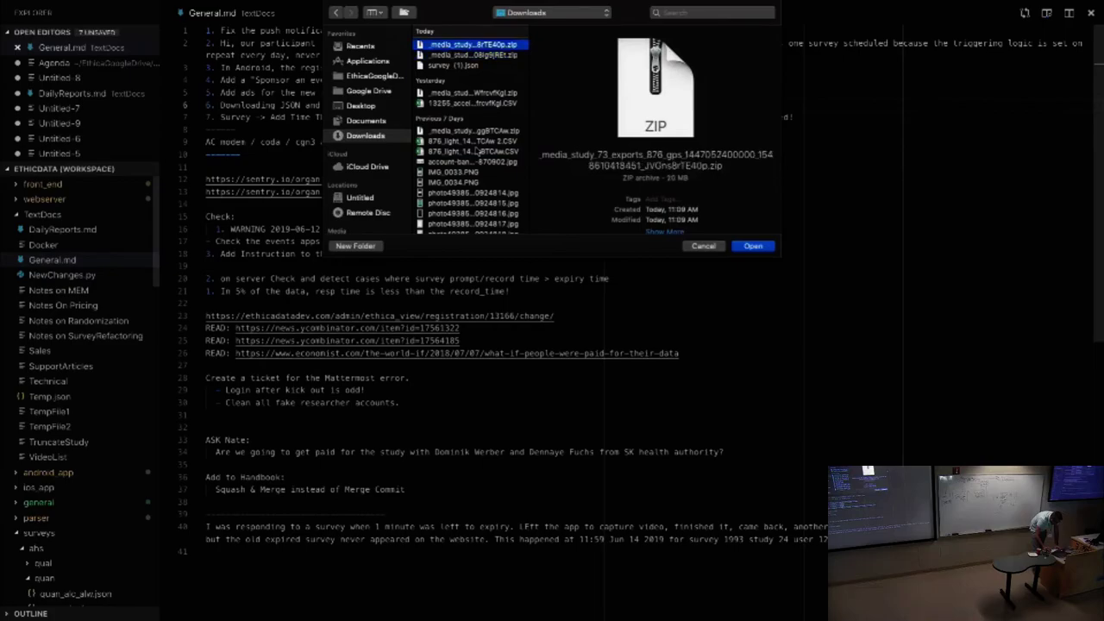
key("Down")
Go back to the Downloads folder in Finder and open the extracted 876_gps CSV in TextEdit, full screen.
key("ctrl+Left")
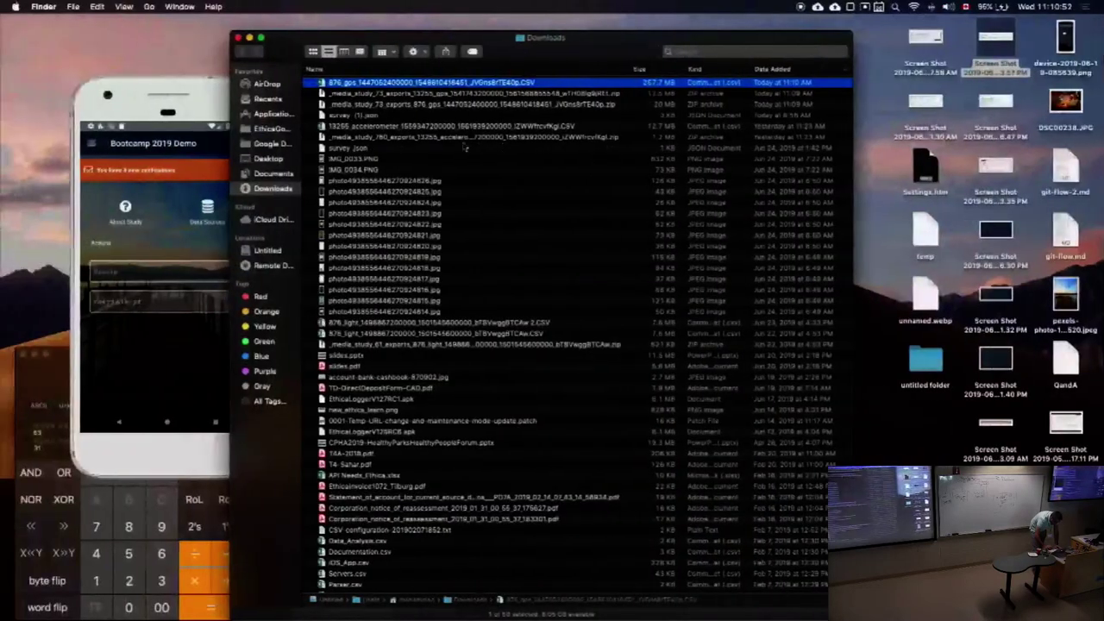
right_click(394, 80)
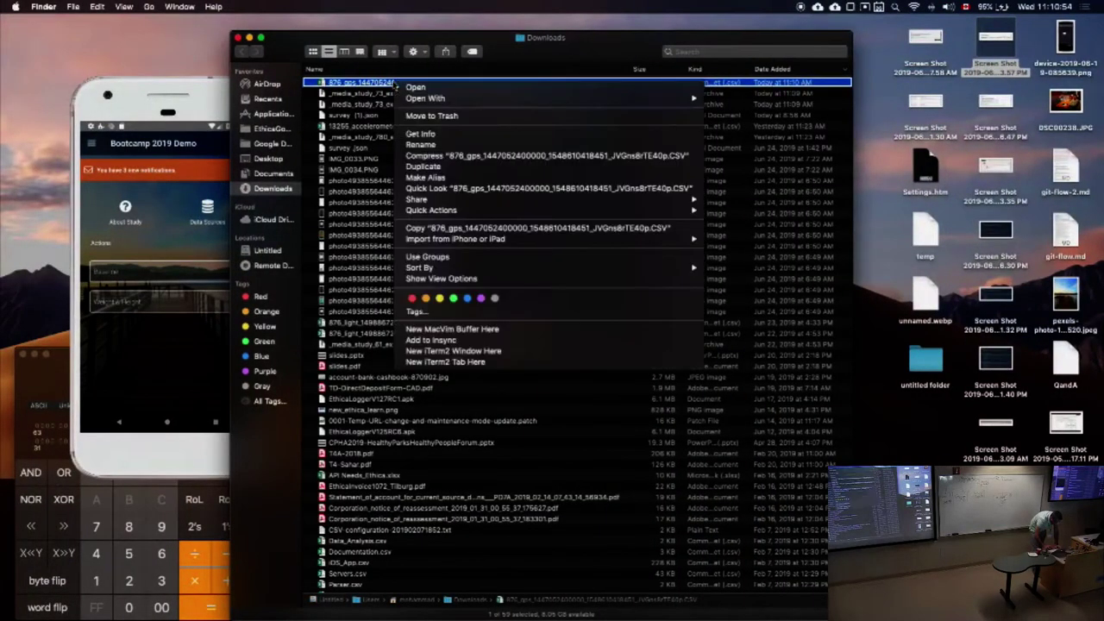
mouse_move(684, 98)
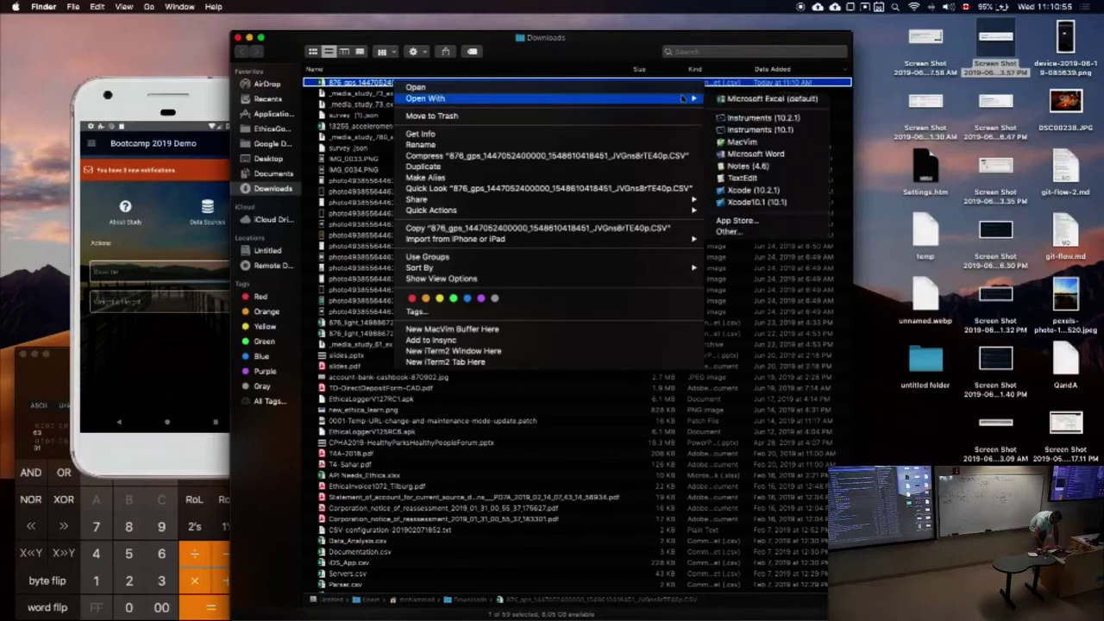
left_click(766, 178)
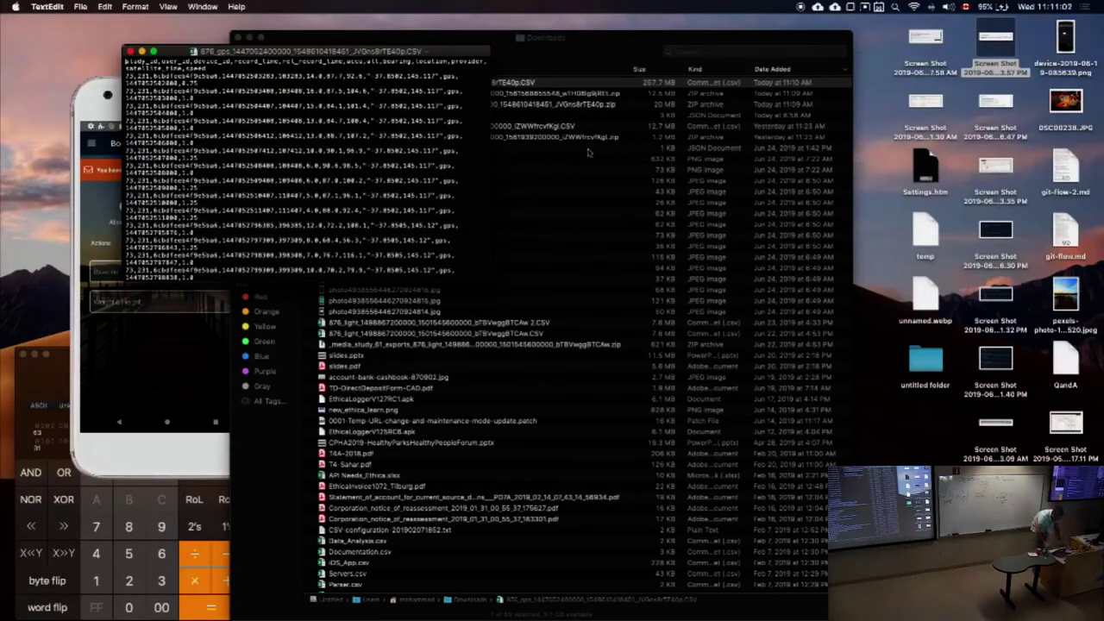
left_click(153, 52)
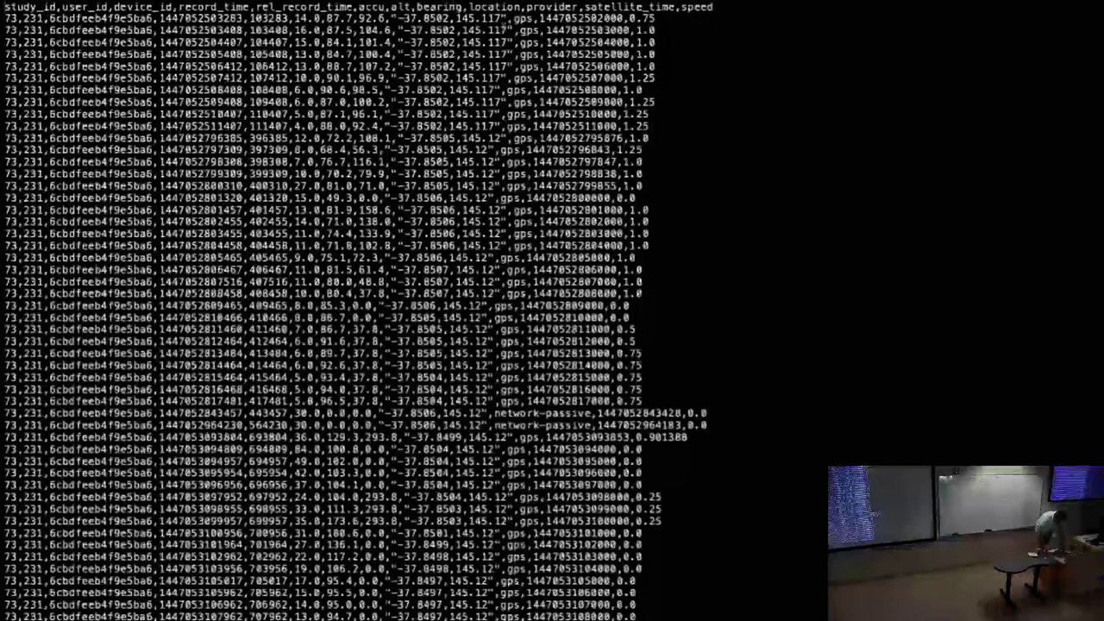
Highlight a block of GPS records below the header row, enlarge the text, and close the CSV file.
left_click_drag(514, 29, 539, 245)
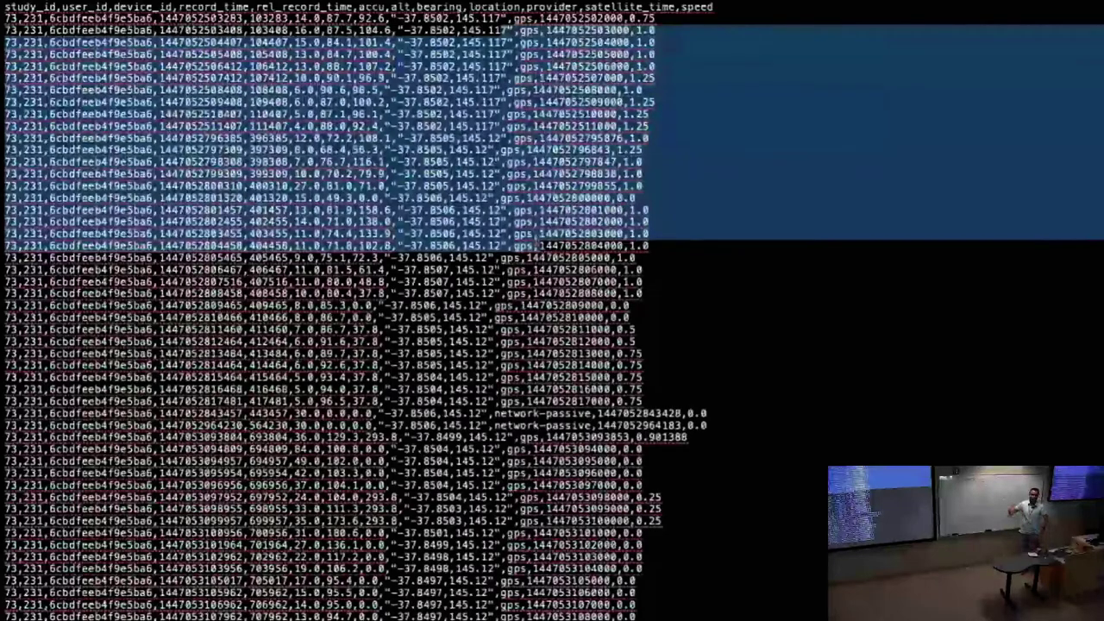
key("super+plus")
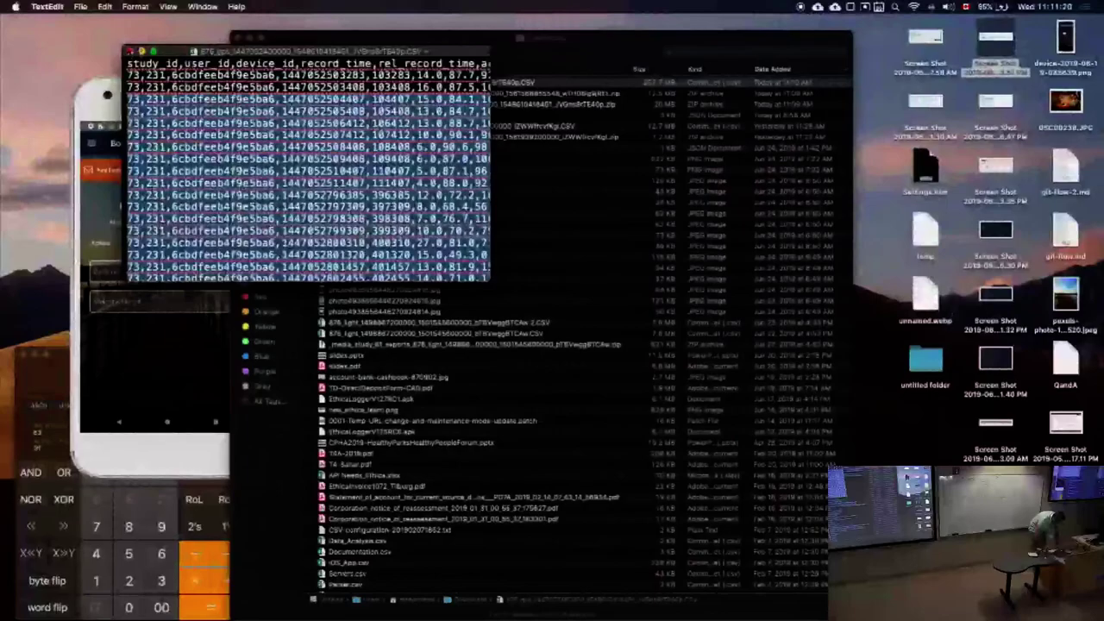
left_click(130, 52)
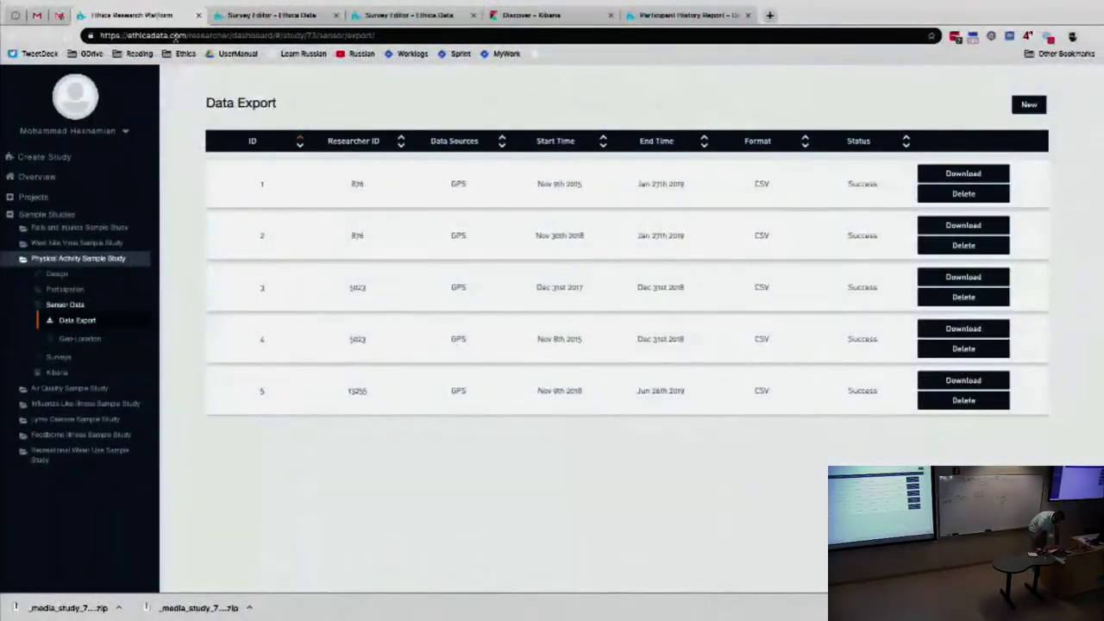
Switch to the browser, open Kibana for the Physical Activity Sample Study, view its index patterns and expand the navigation labels.
left_click(53, 374)
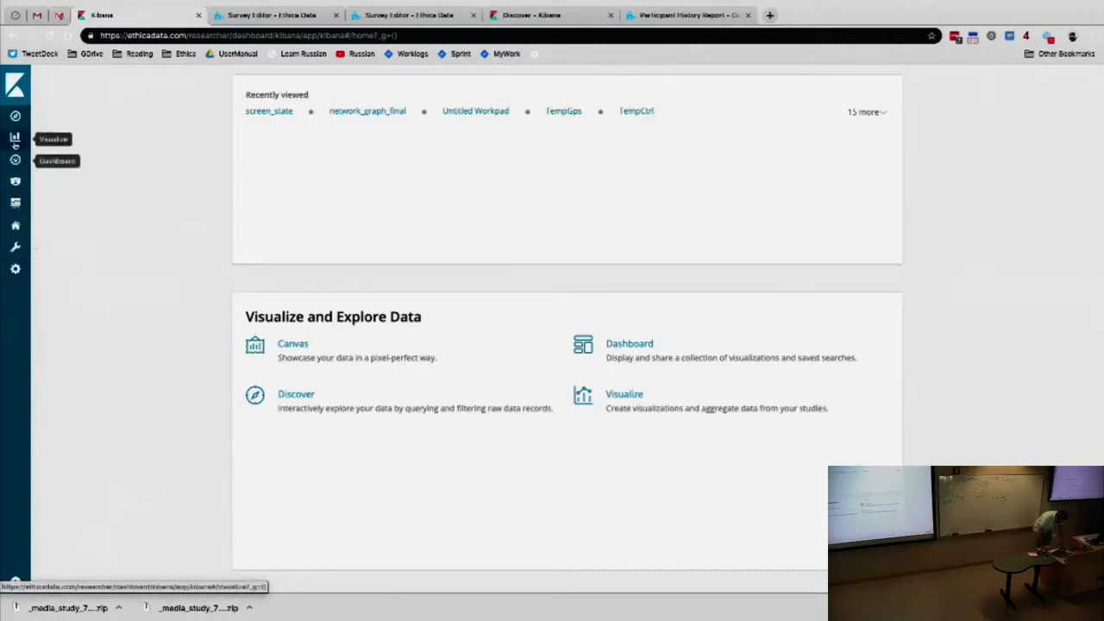
left_click(16, 270)
left_click(73, 183)
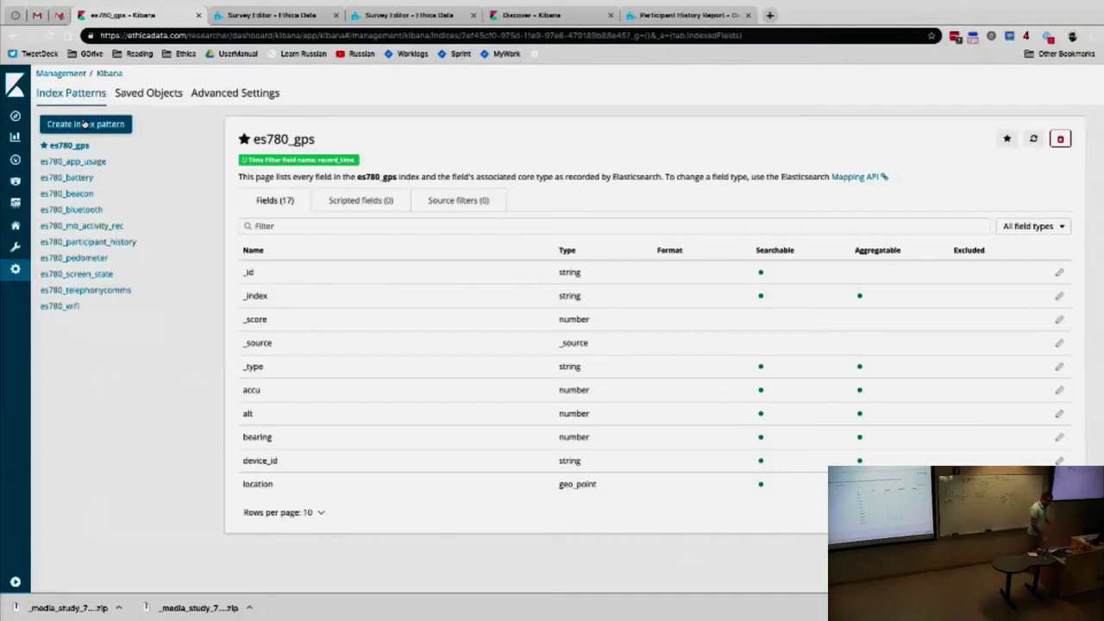
left_click(14, 581)
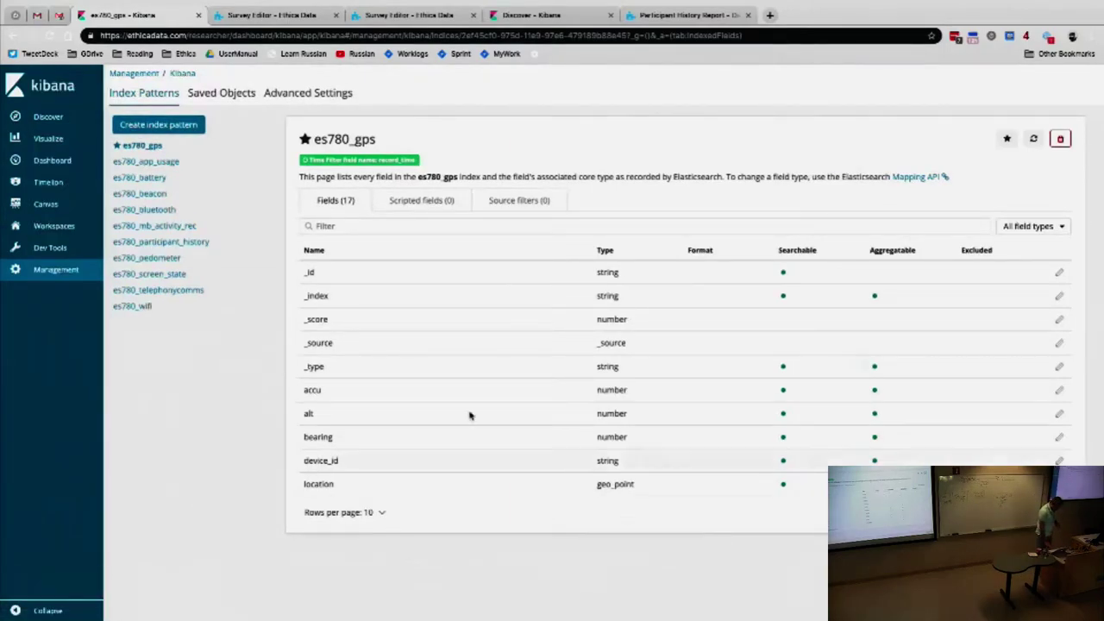
Switch the Kibana workspace to .kibana_ethica_study_780 and highlight the Current Workspace entry.
left_click(50, 226)
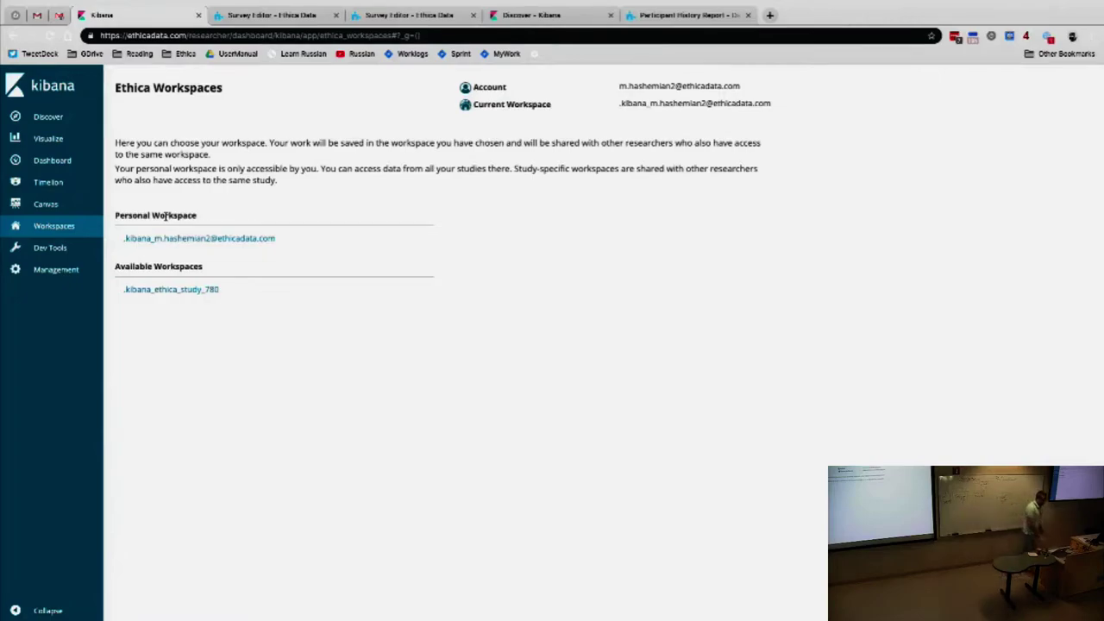
left_click(192, 290)
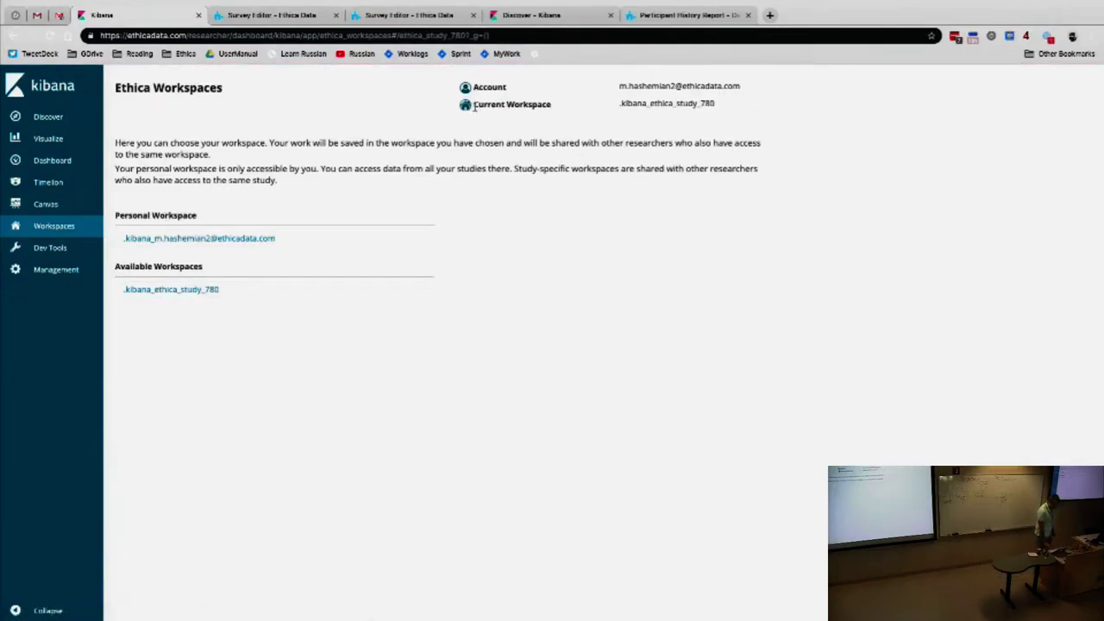
left_click_drag(478, 104, 717, 105)
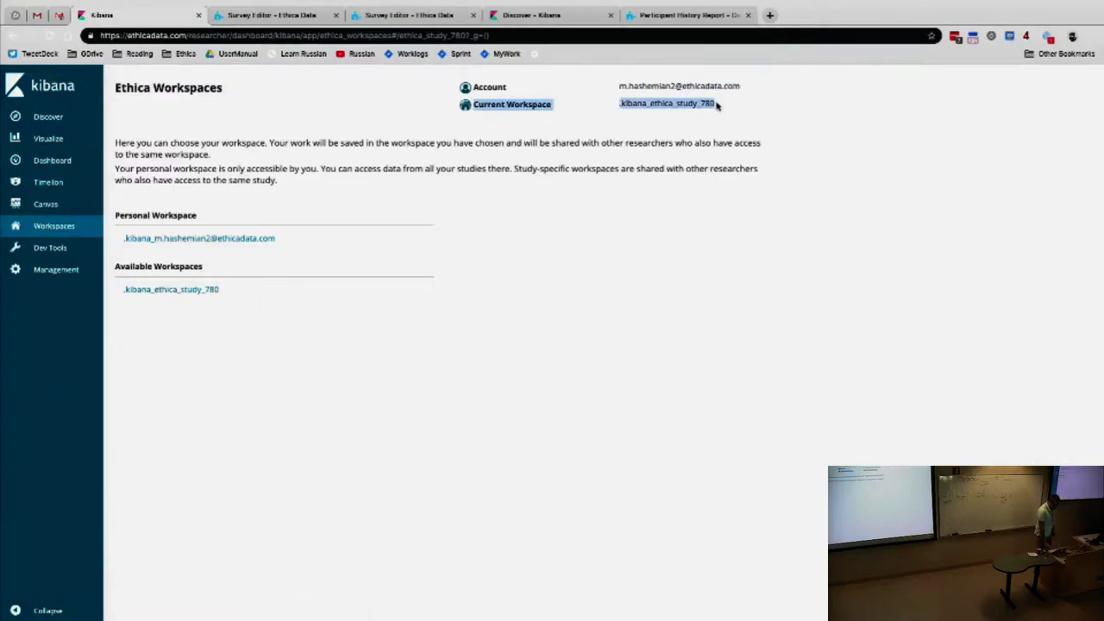
left_click(717, 104)
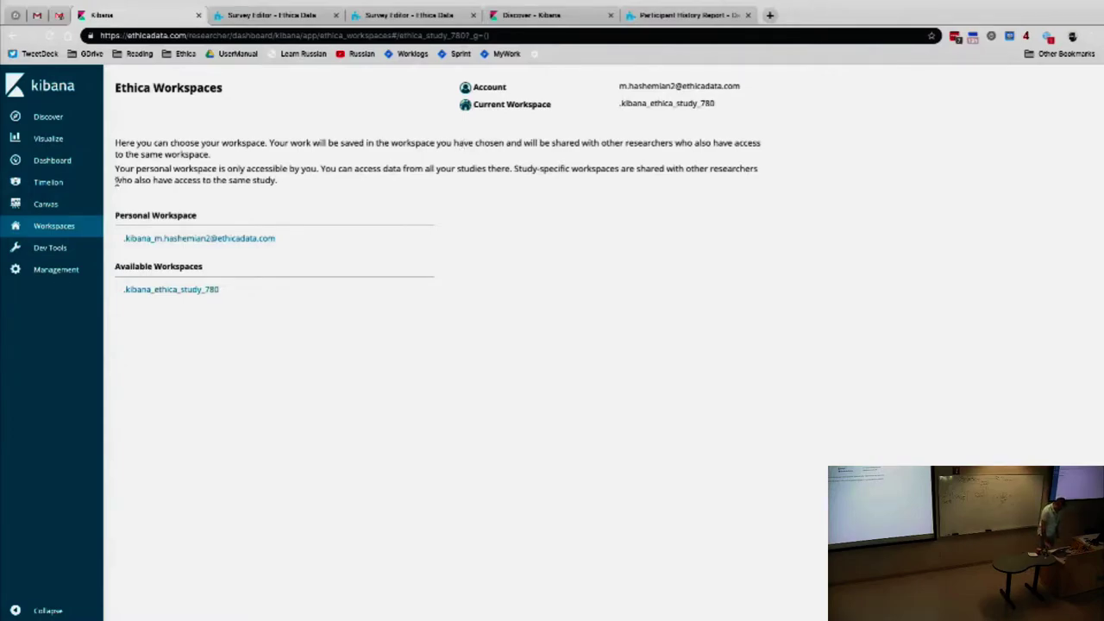
View the study workspace's Index Patterns page and try to open Discover.
left_click(48, 282)
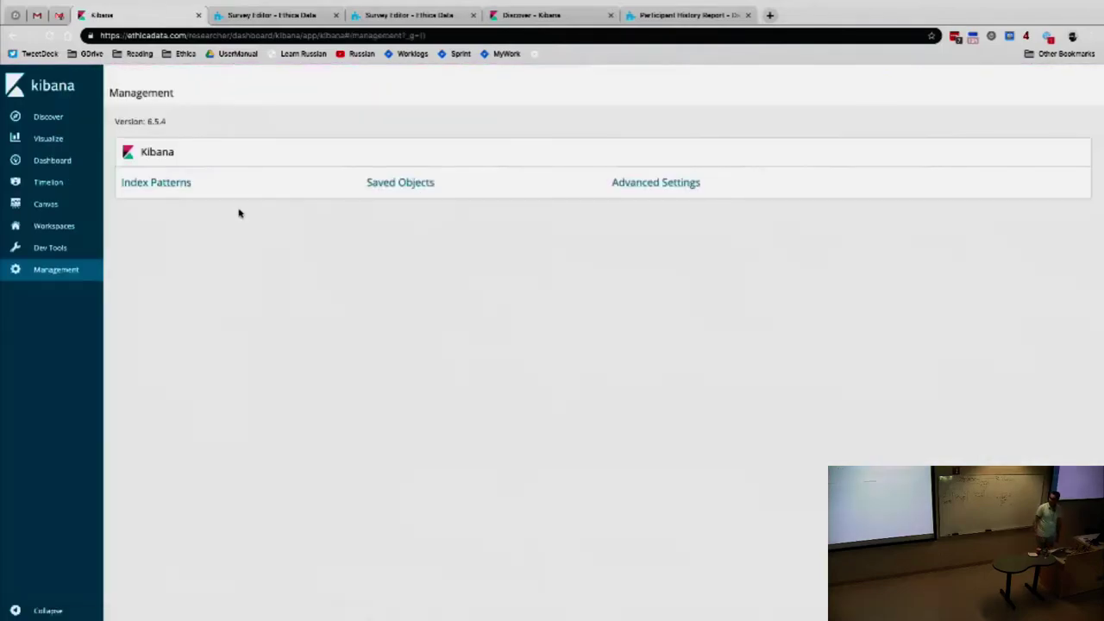
left_click(177, 181)
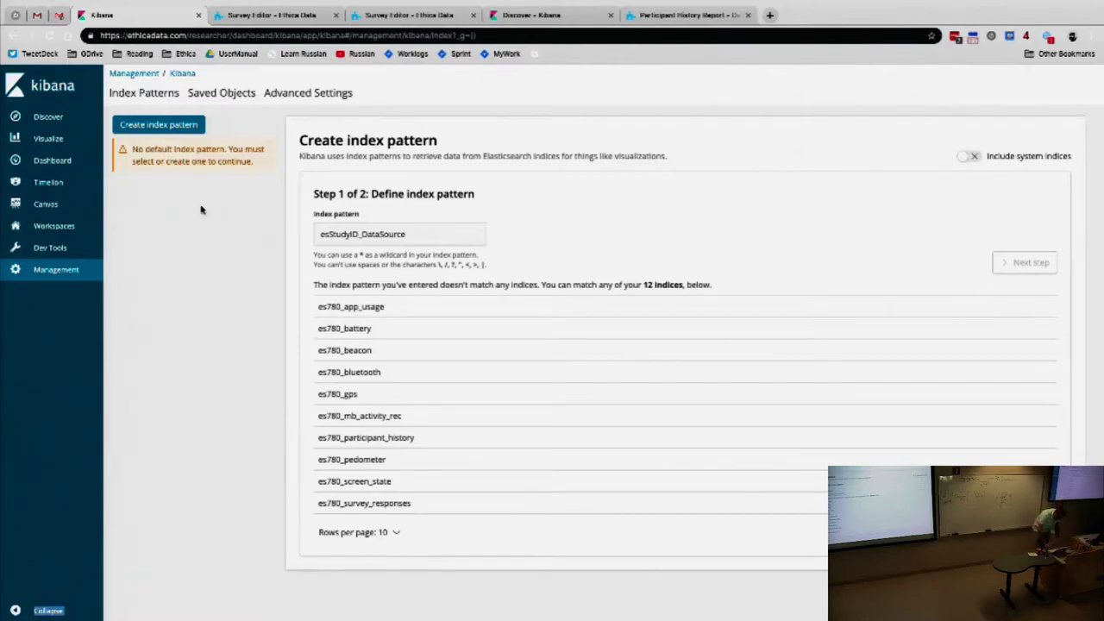
left_click(48, 117)
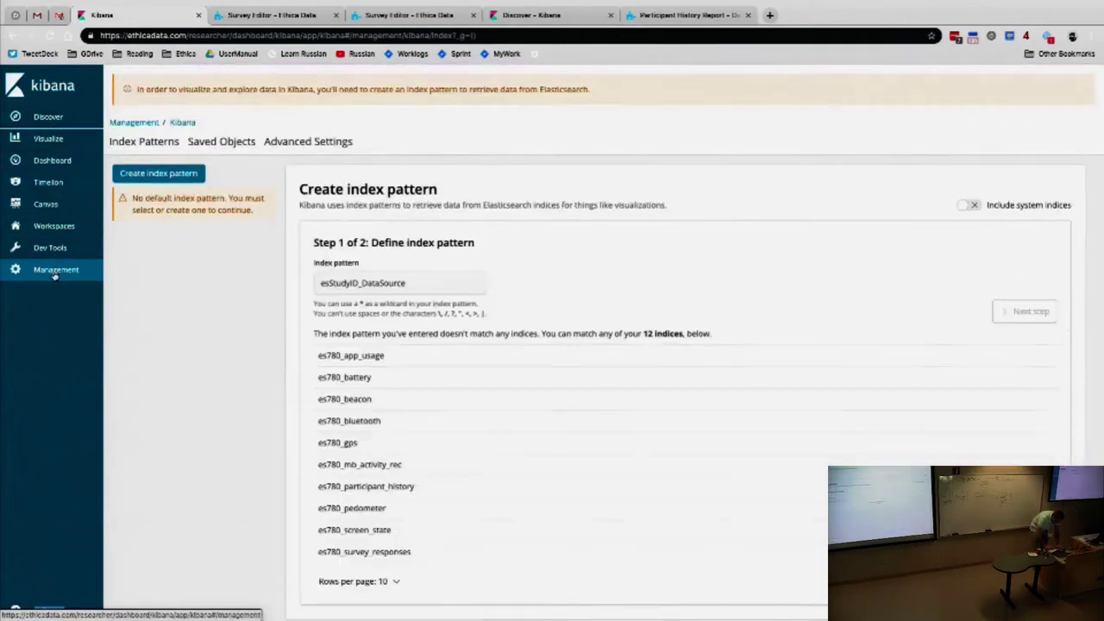
Return to index pattern creation and define the pattern as es780_gps, copied from the list of available indices.
left_click(56, 267)
left_click(136, 233)
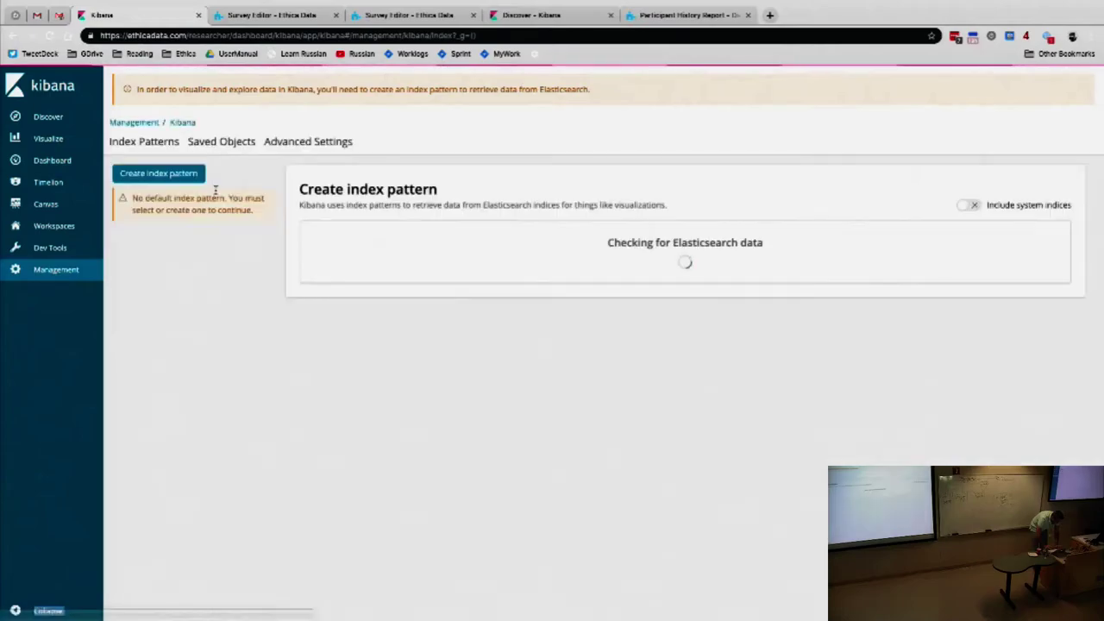
key("ctrl+Right")
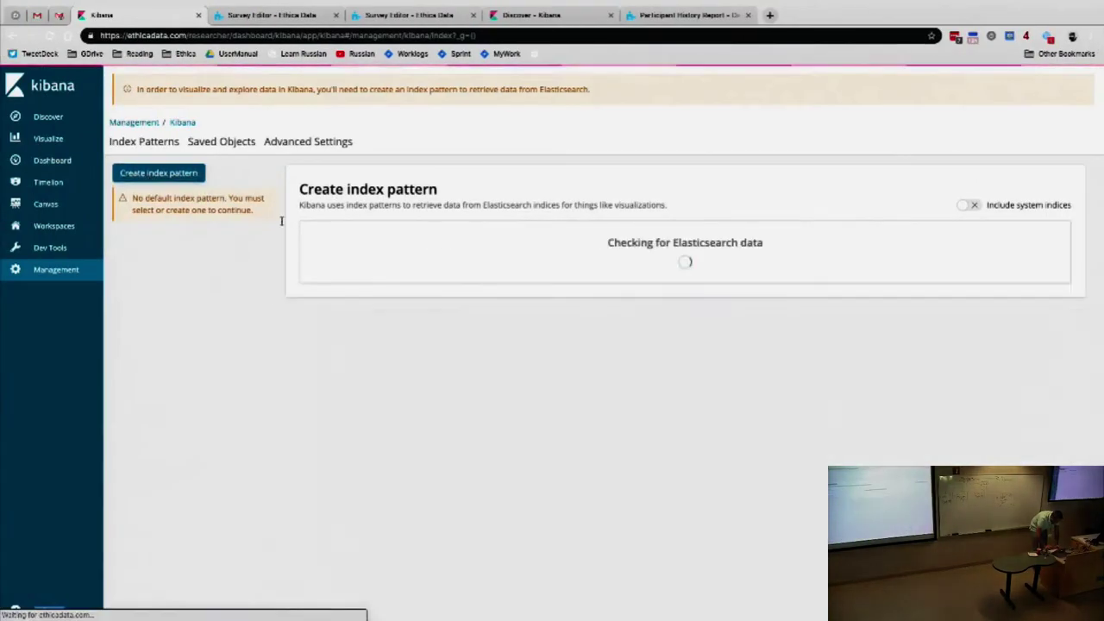
double_click(371, 284)
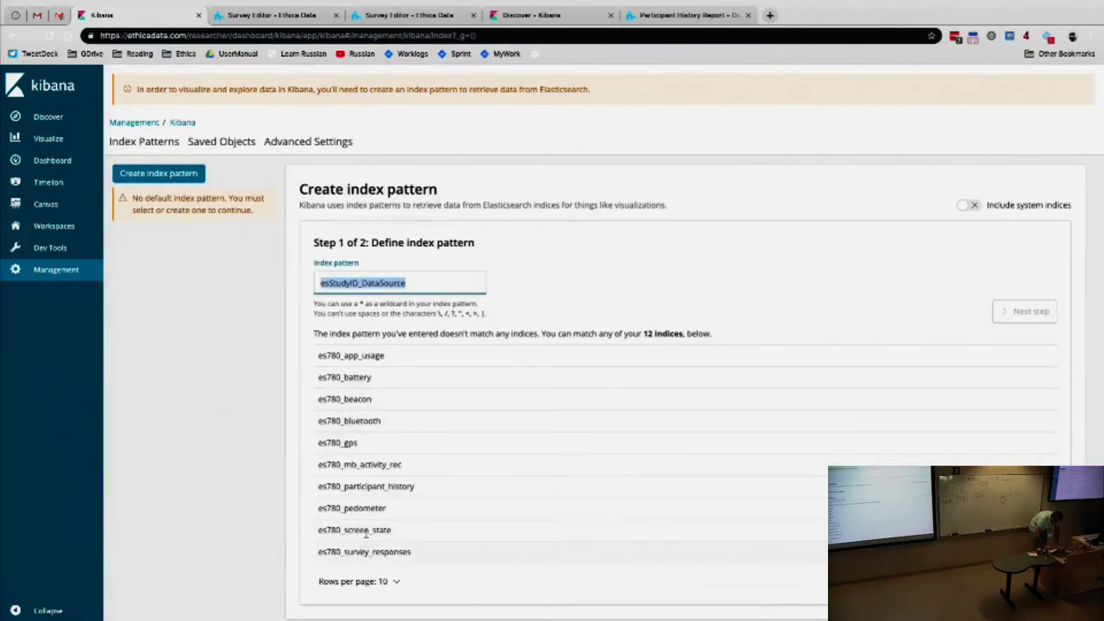
double_click(344, 443)
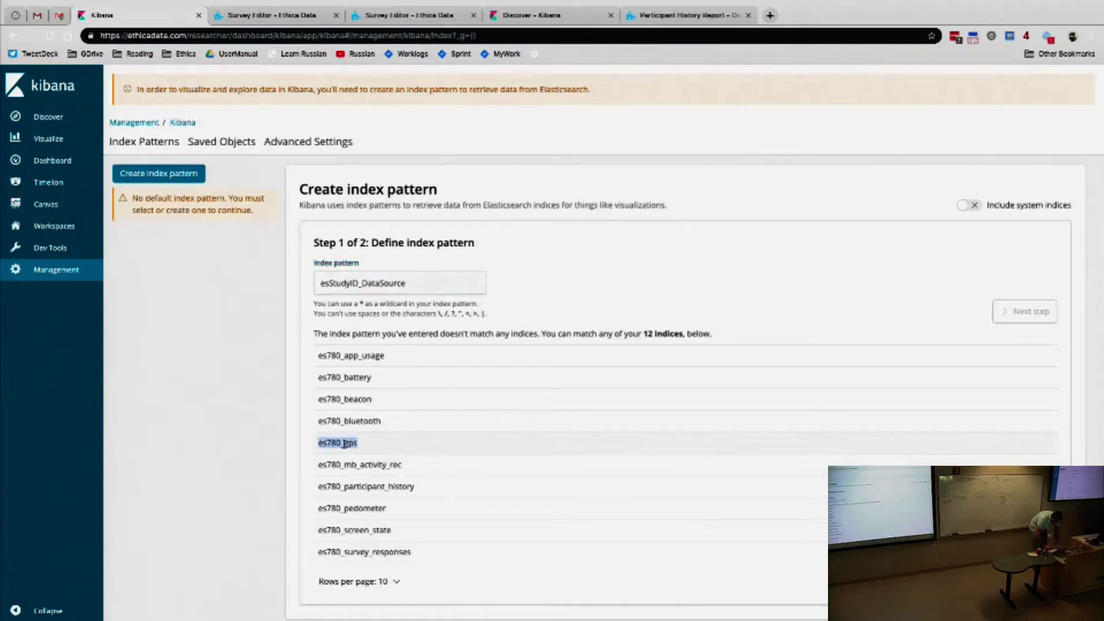
key("ctrl+c")
left_click(362, 286)
key("ctrl+a")
key("ctrl+v")
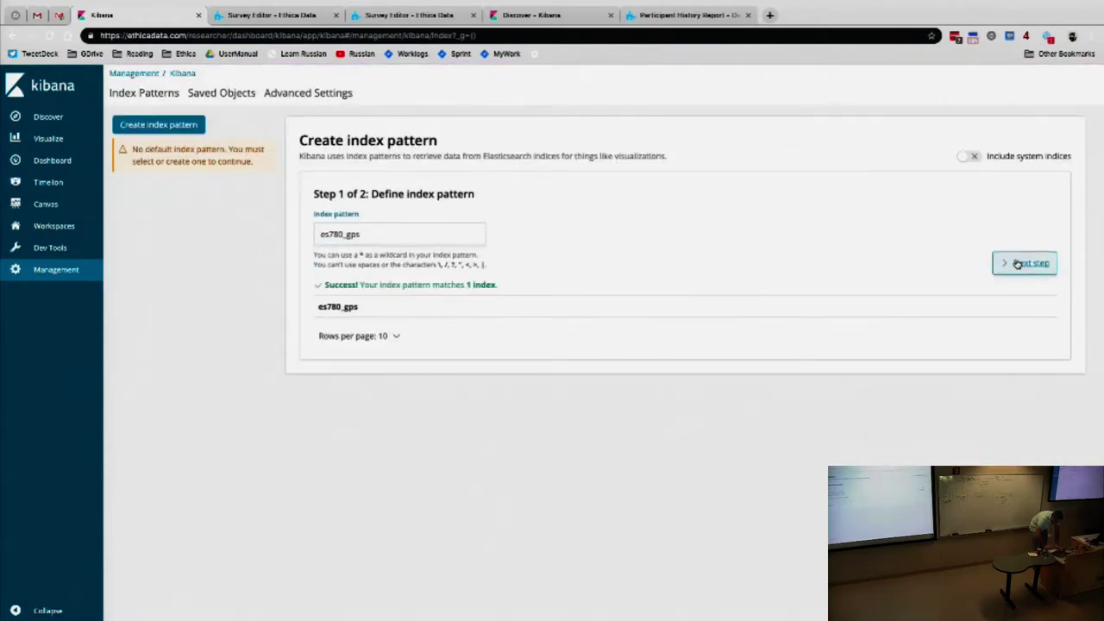
Choose record_time as the Time Filter field and create the es780_gps index pattern.
left_click(1019, 262)
left_click(489, 256)
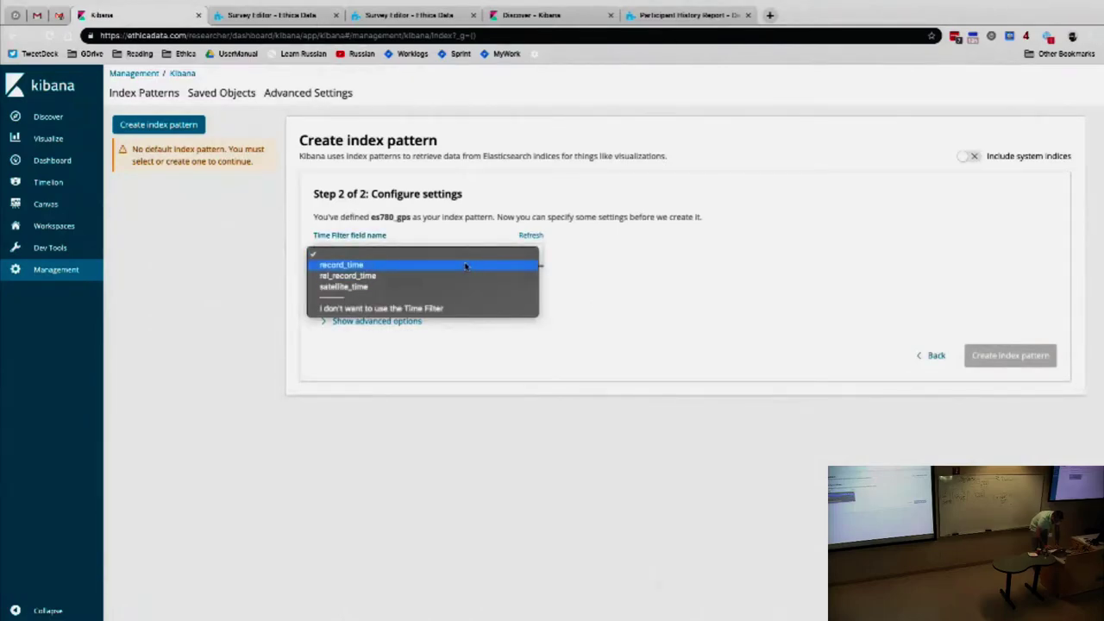
left_click(425, 265)
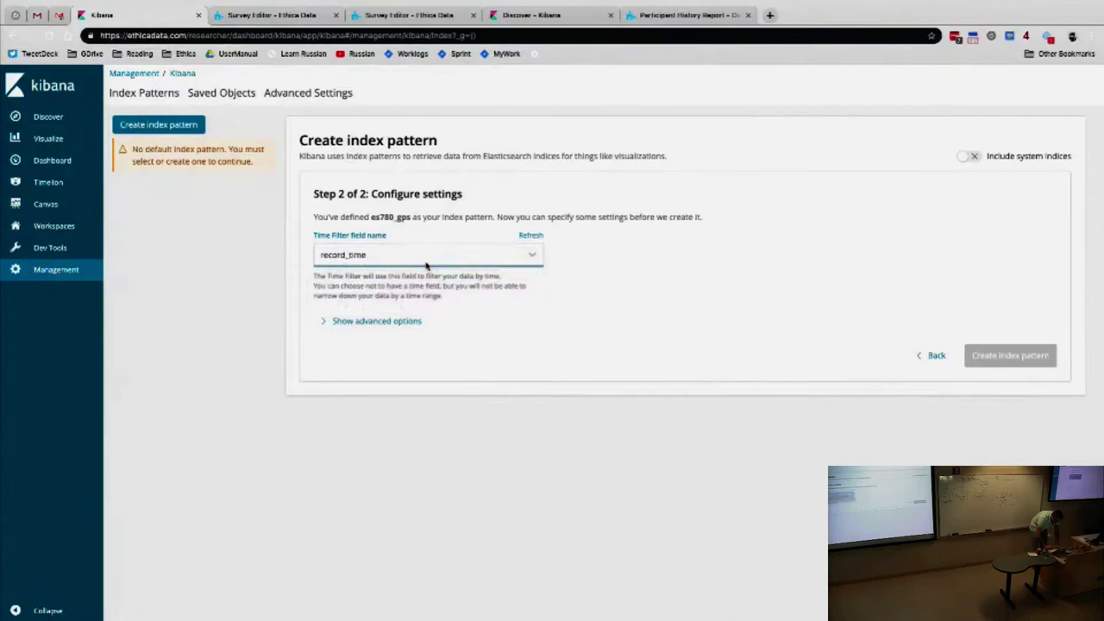
left_click(1001, 355)
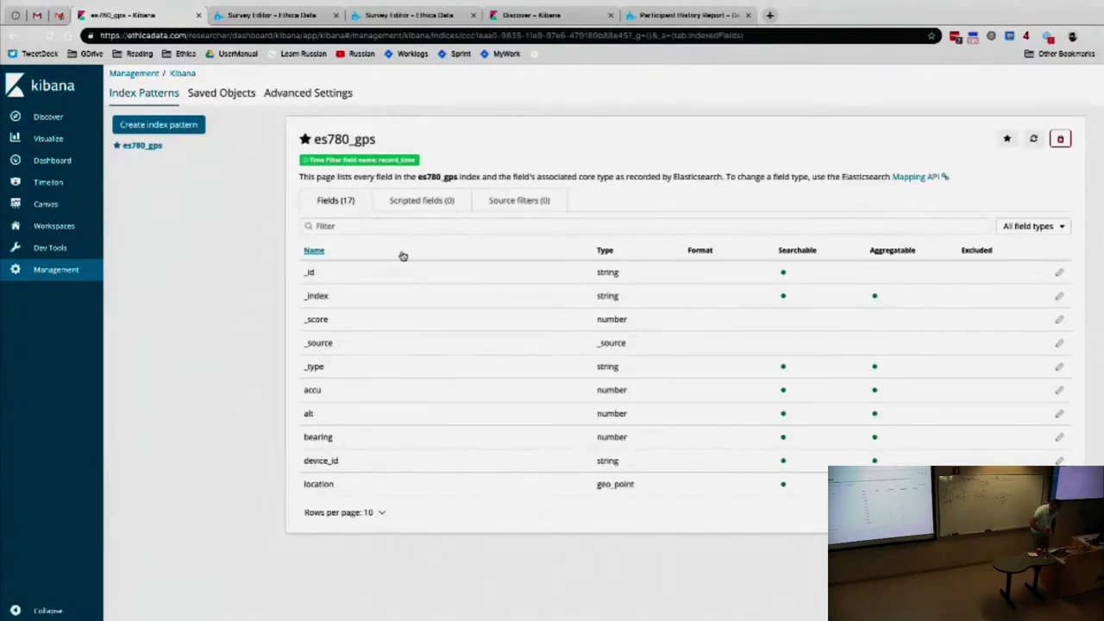
Show the GPS records in Discover for the last 7 days and narrow the histogram to June 24–26, 2019.
left_click(48, 117)
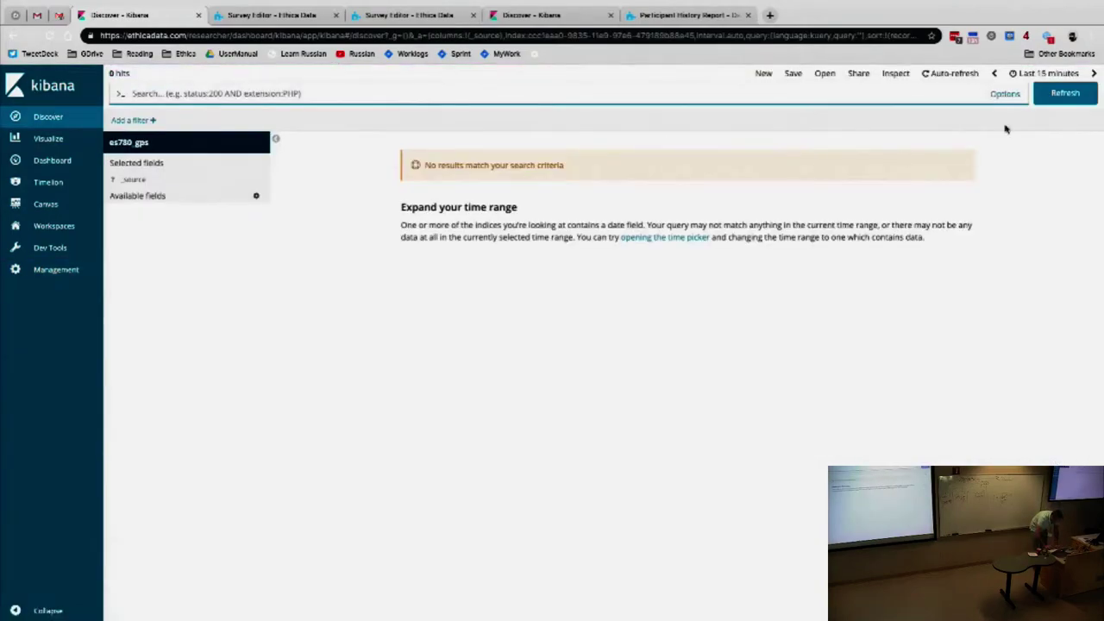
left_click(1048, 73)
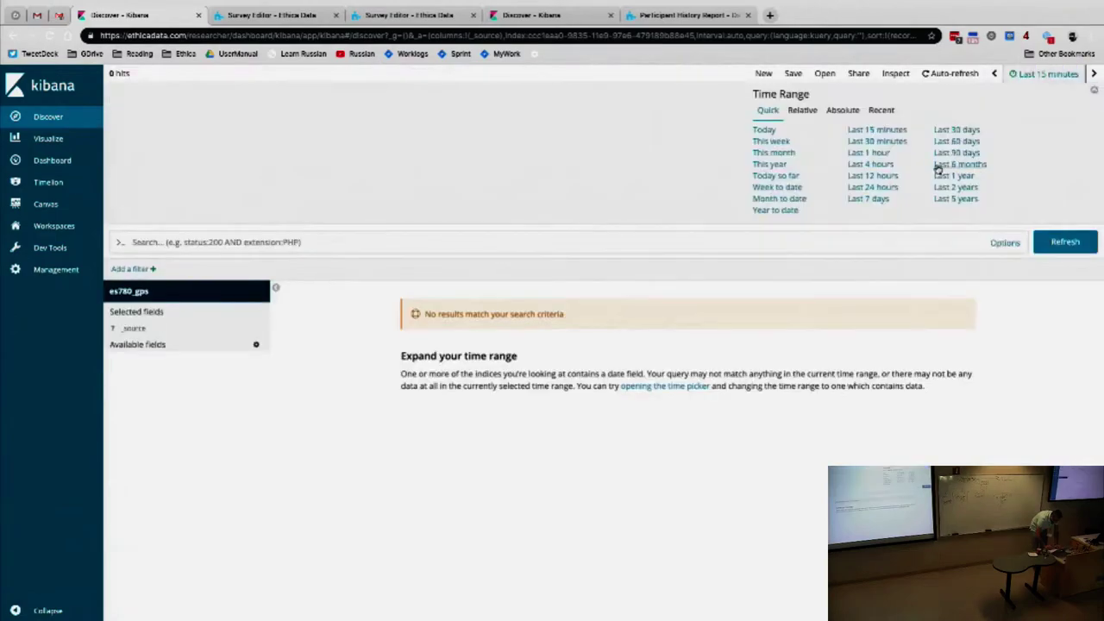
left_click(877, 201)
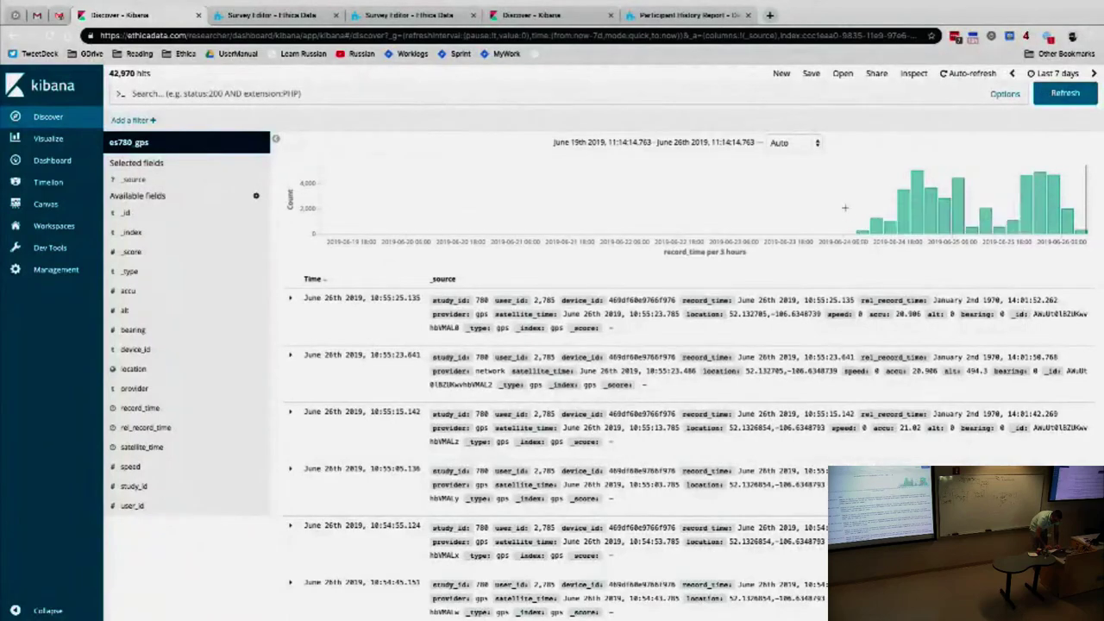
left_click_drag(846, 204, 1097, 205)
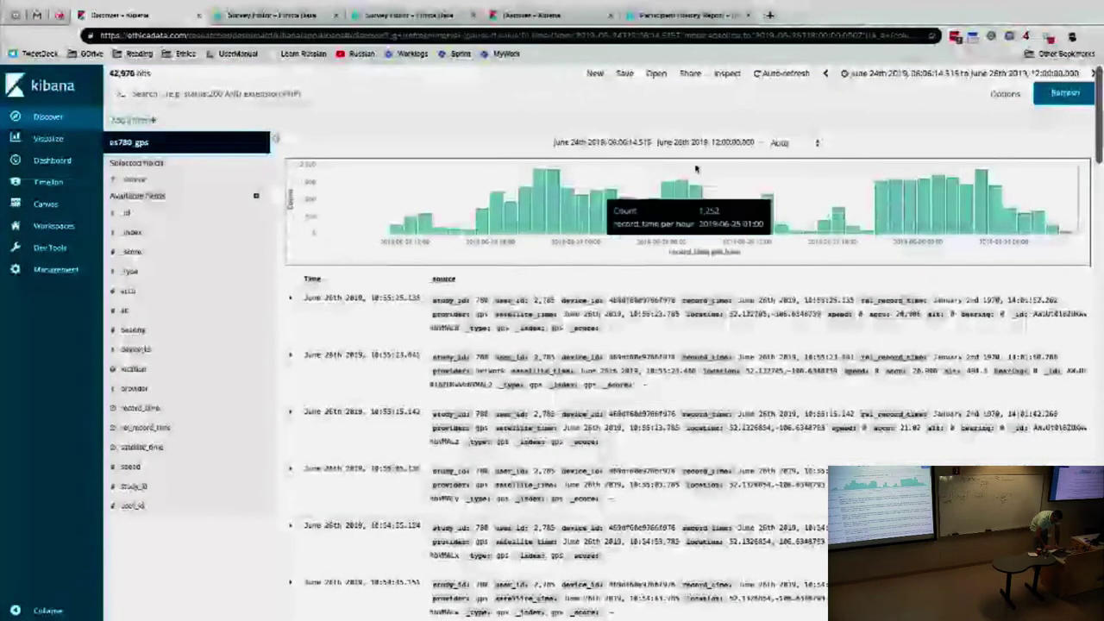
left_click(880, 74)
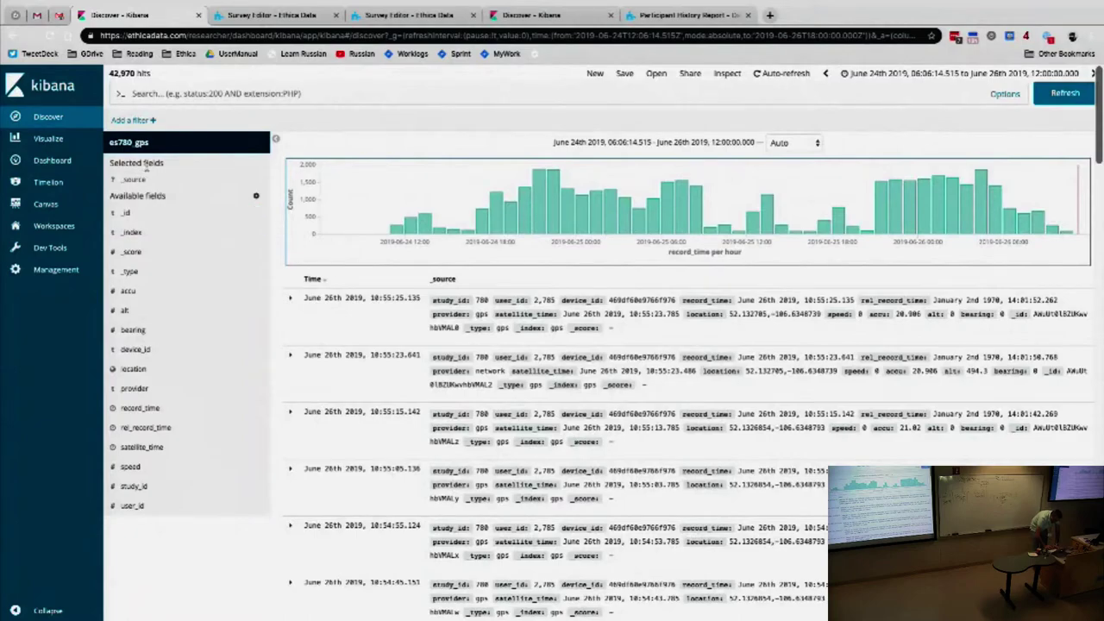
Examine the top values of the provider field and visualize them as a bar chart.
mouse_move(152, 219)
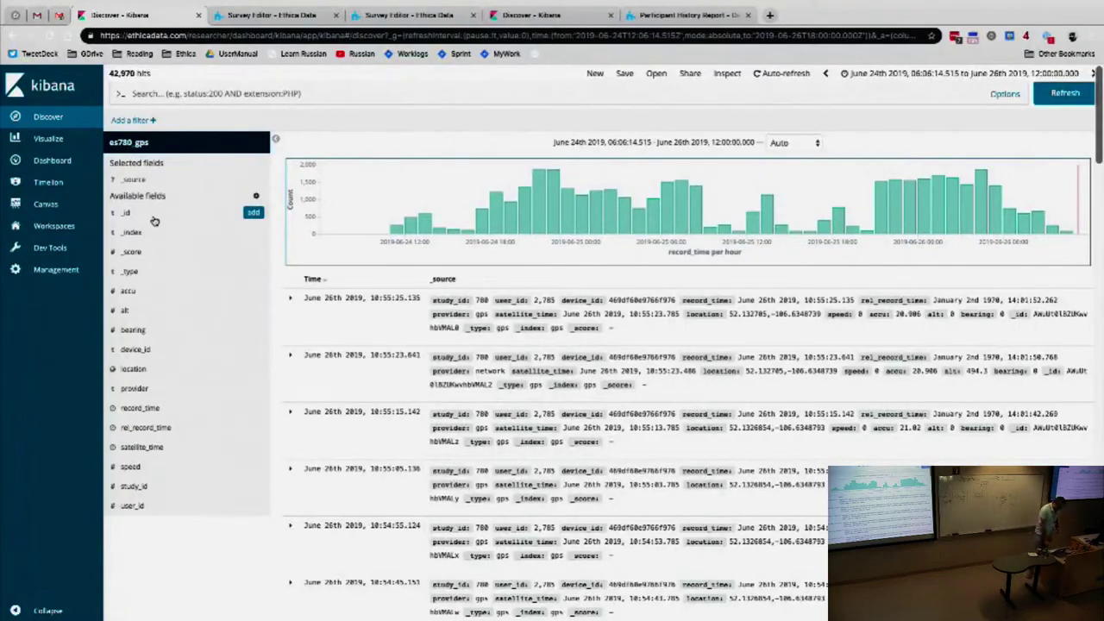
left_click(138, 389)
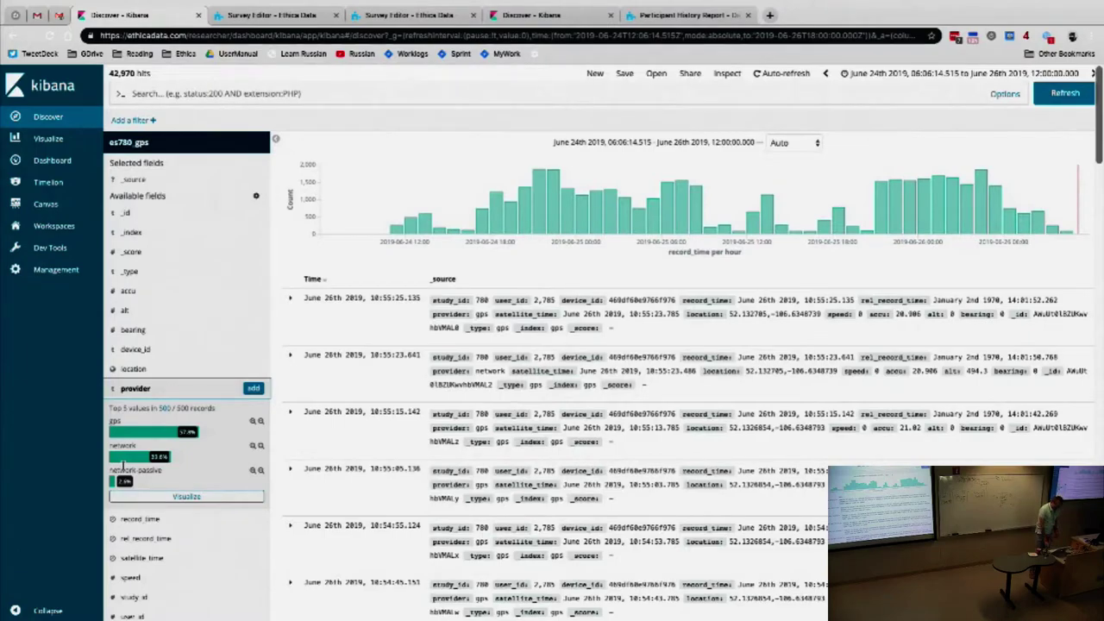
left_click(200, 496)
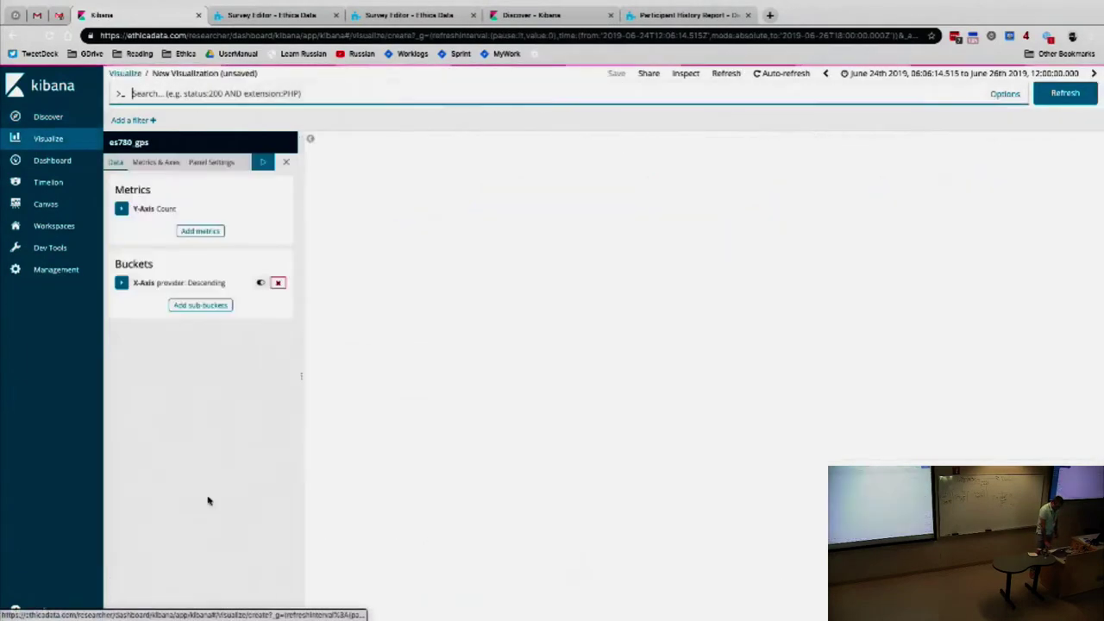
mouse_move(397, 434)
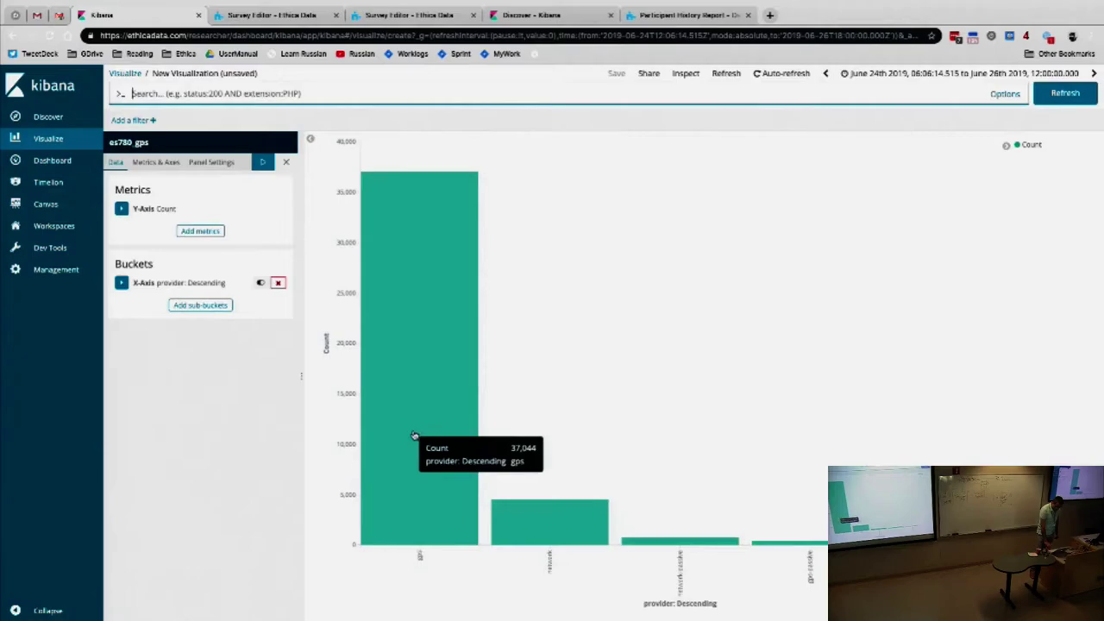
Collapse the navigation labels, filter the provider chart to the gps bar, and undo that filter.
left_click(43, 610)
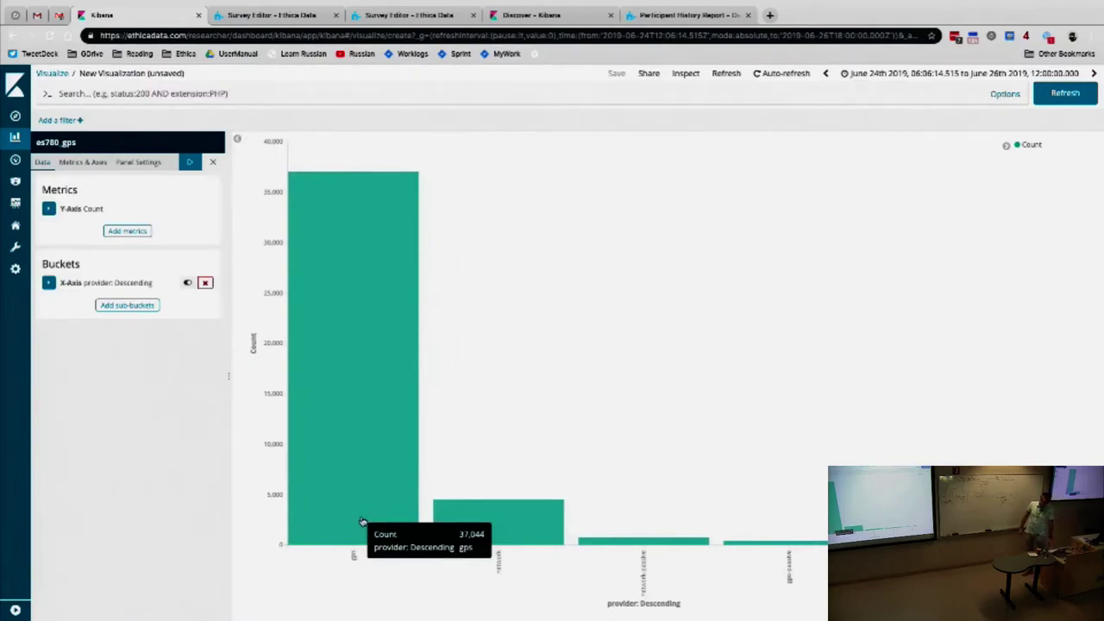
left_click(412, 521)
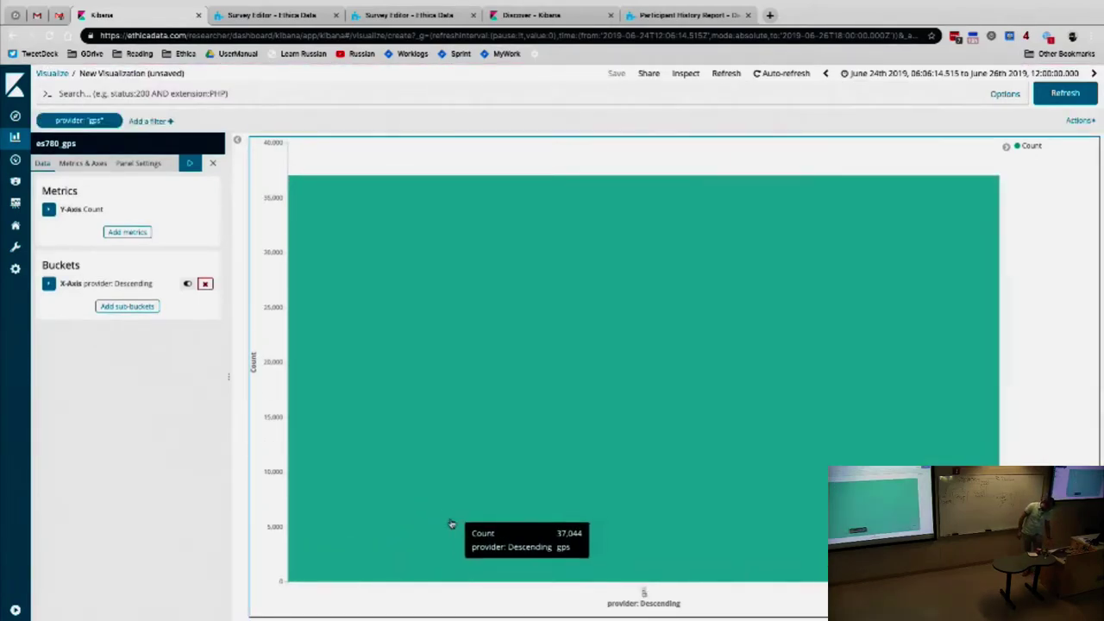
key("alt+Left")
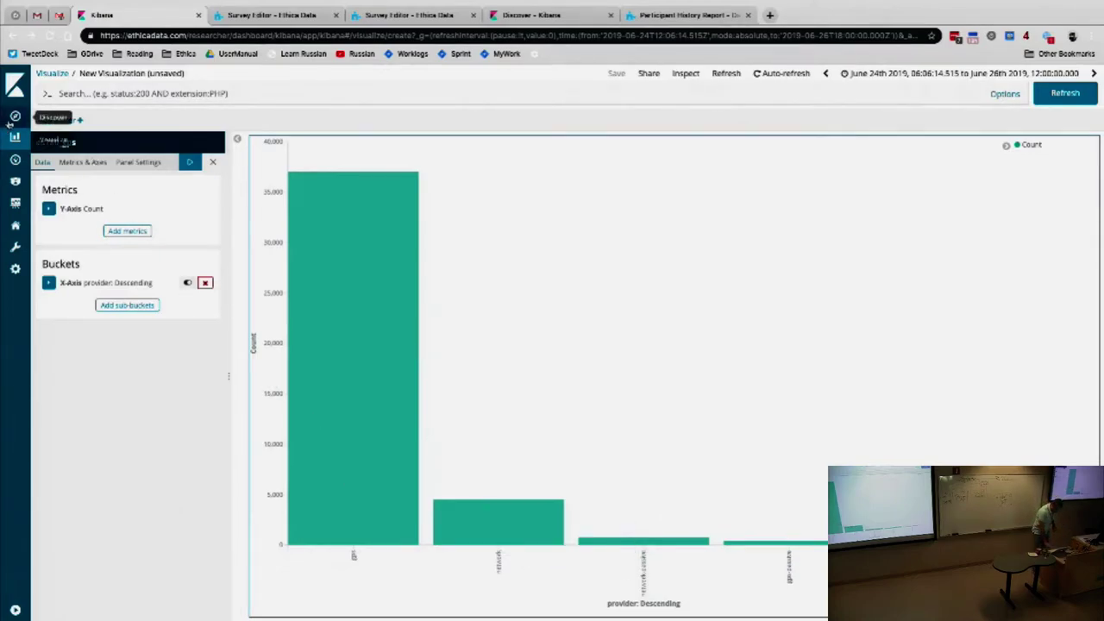
Leave the provider chart, expand the navigation labels, and start a new Coordinate Map visualization from the es780_gps index.
left_click(53, 74)
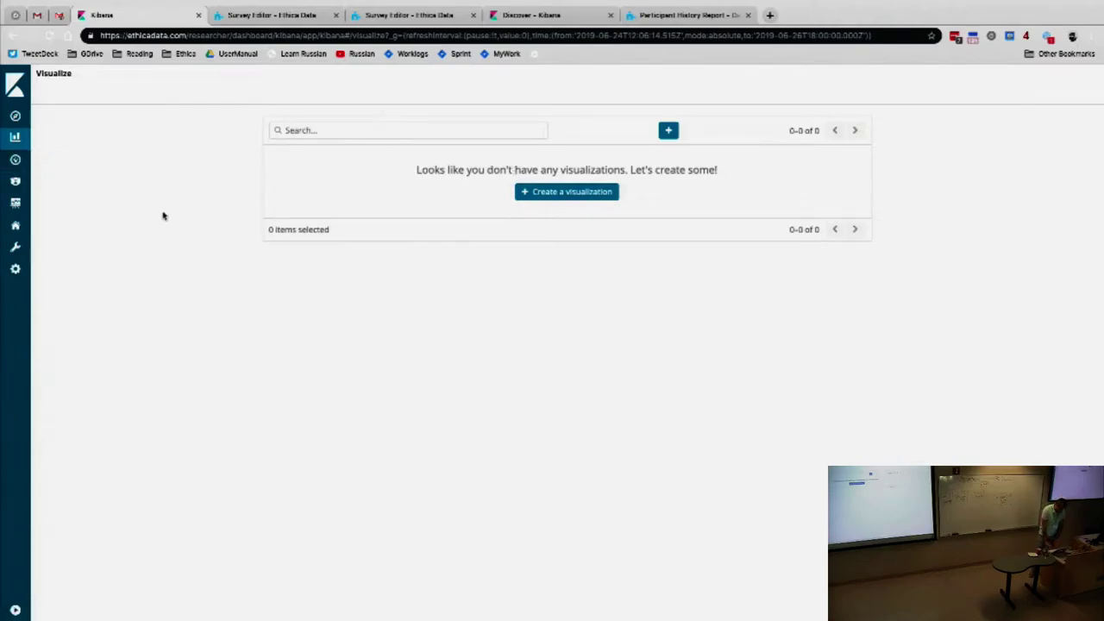
left_click(15, 610)
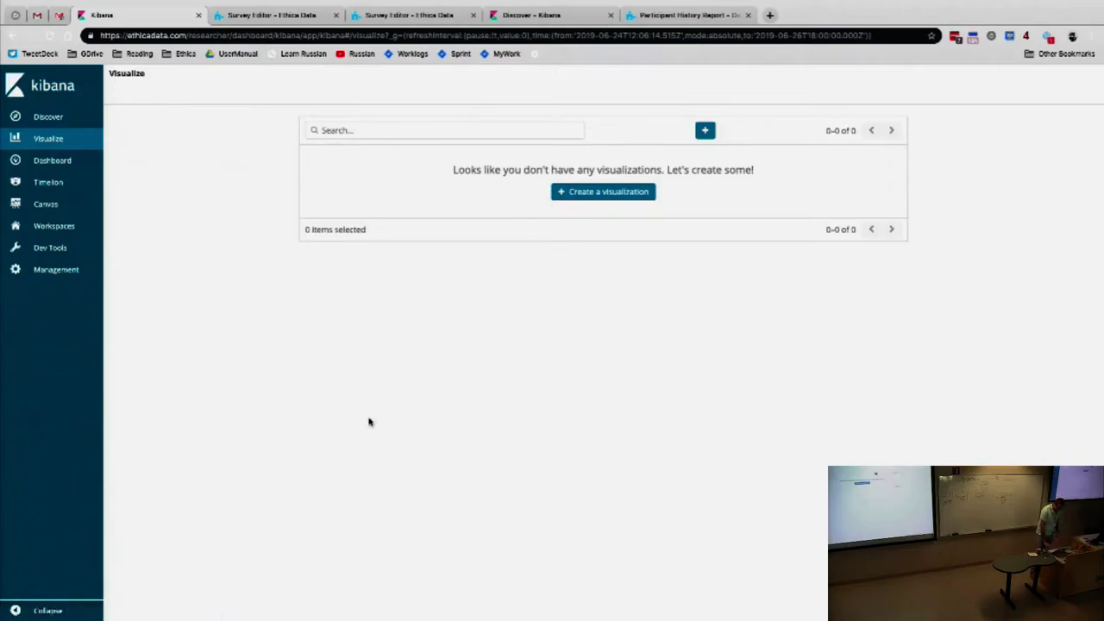
left_click(591, 195)
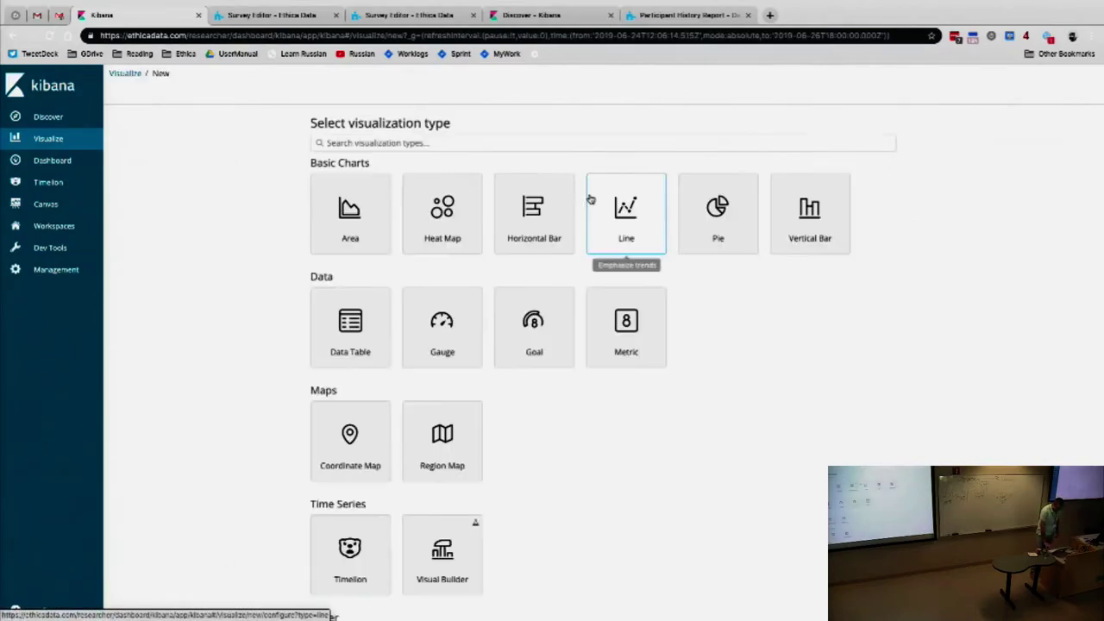
scroll(412, 279, "down", 3)
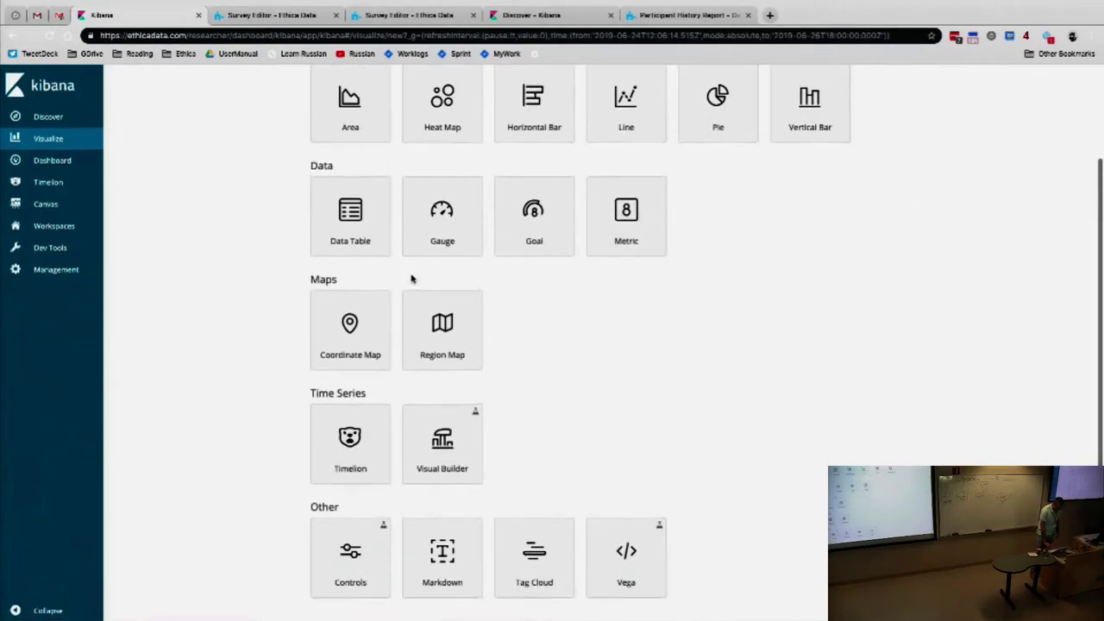
scroll(412, 279, "up", 2)
scroll(412, 280, "down", 1)
scroll(412, 278, "down", 1)
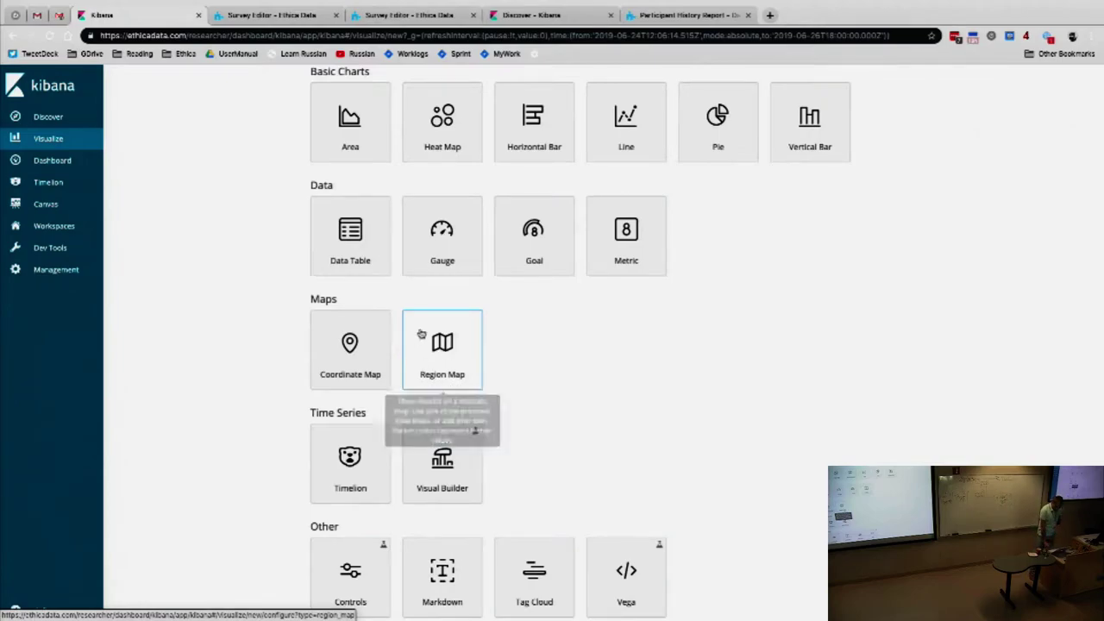
left_click(351, 354)
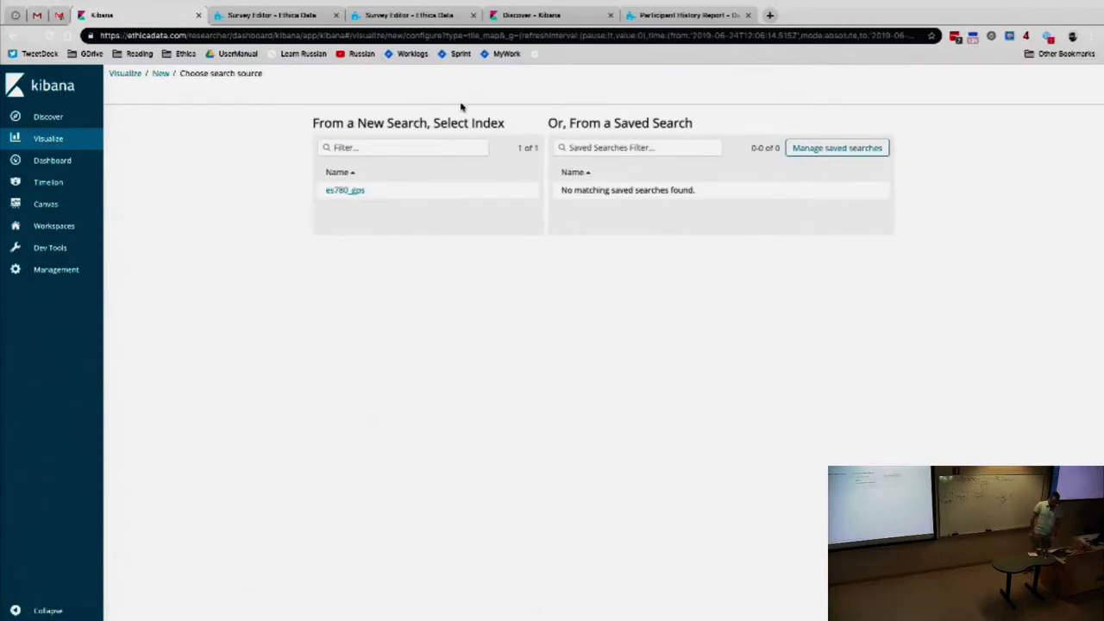
left_click(343, 192)
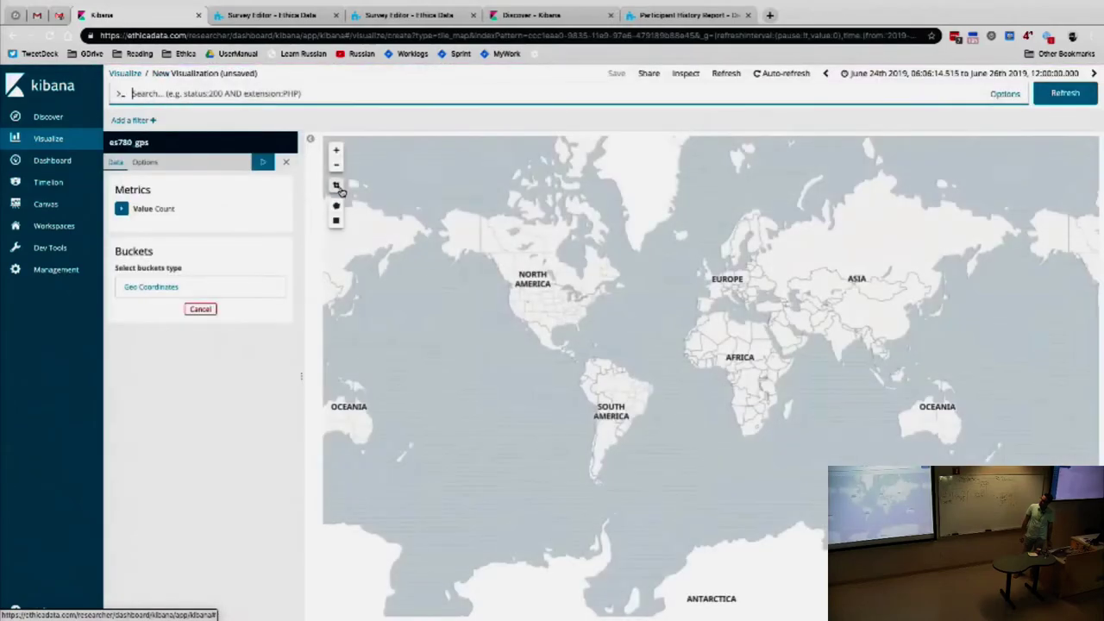
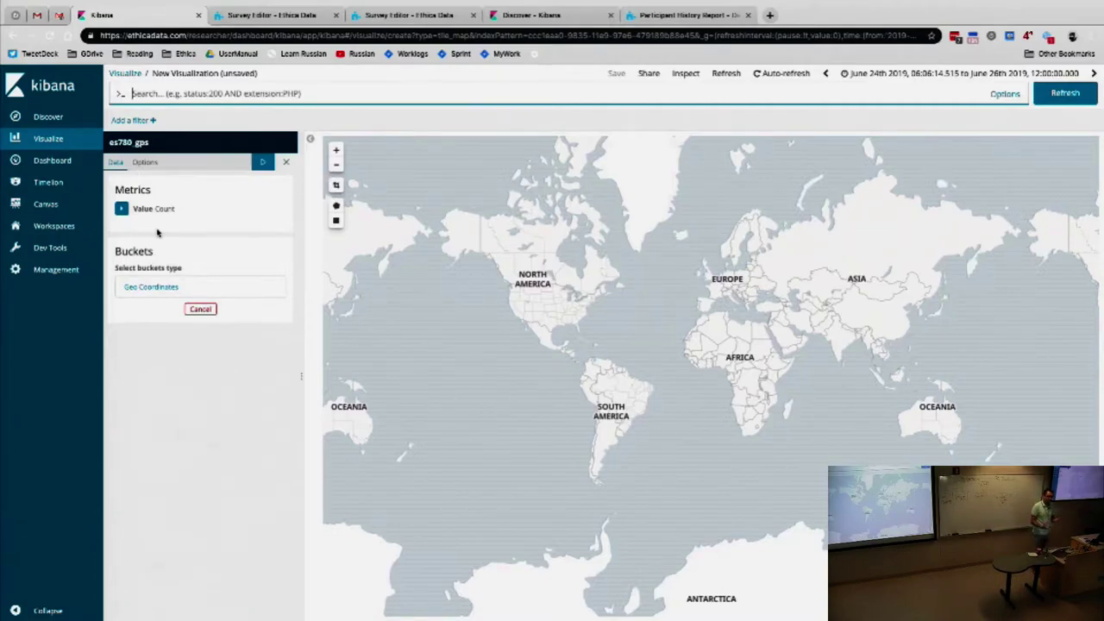
Add a Geo Coordinates bucket to the map, using the Geohash aggregation on the location field.
left_click(158, 289)
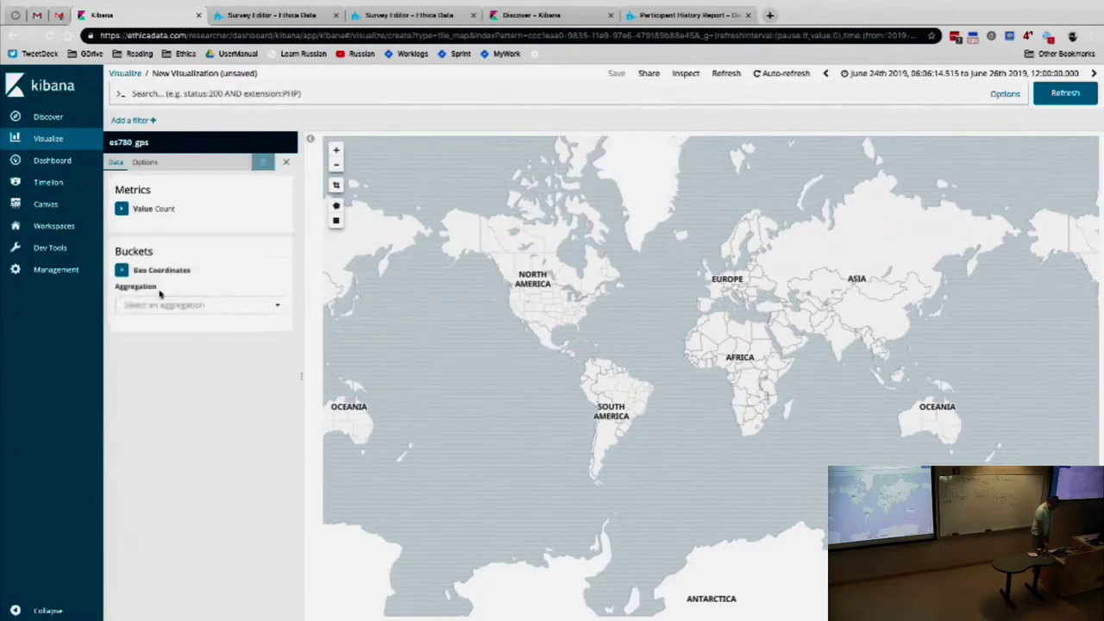
left_click(169, 311)
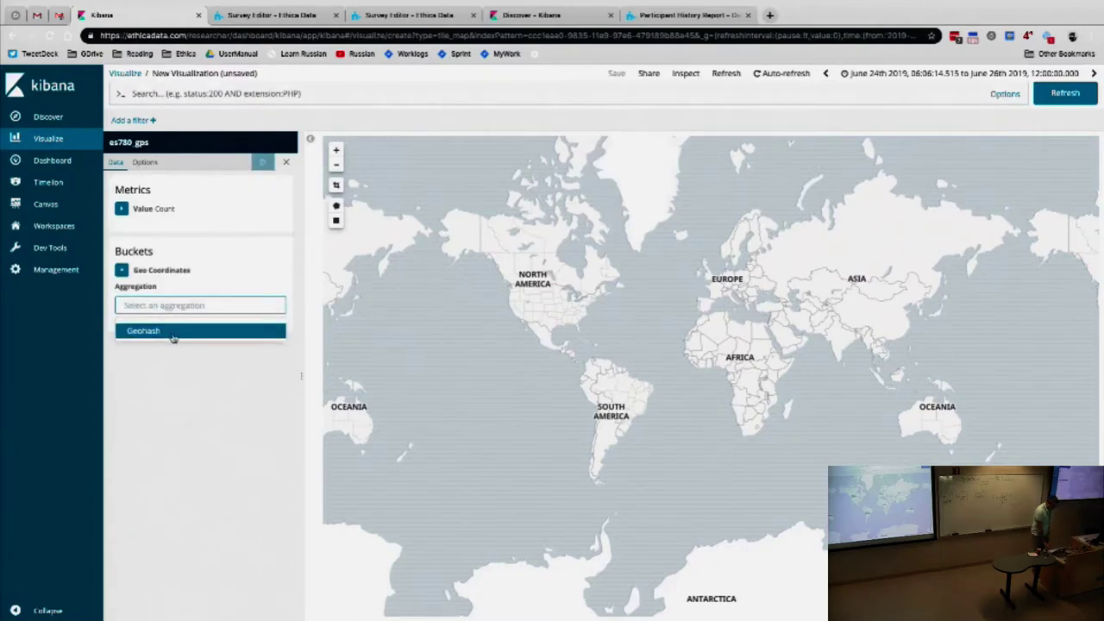
left_click(172, 333)
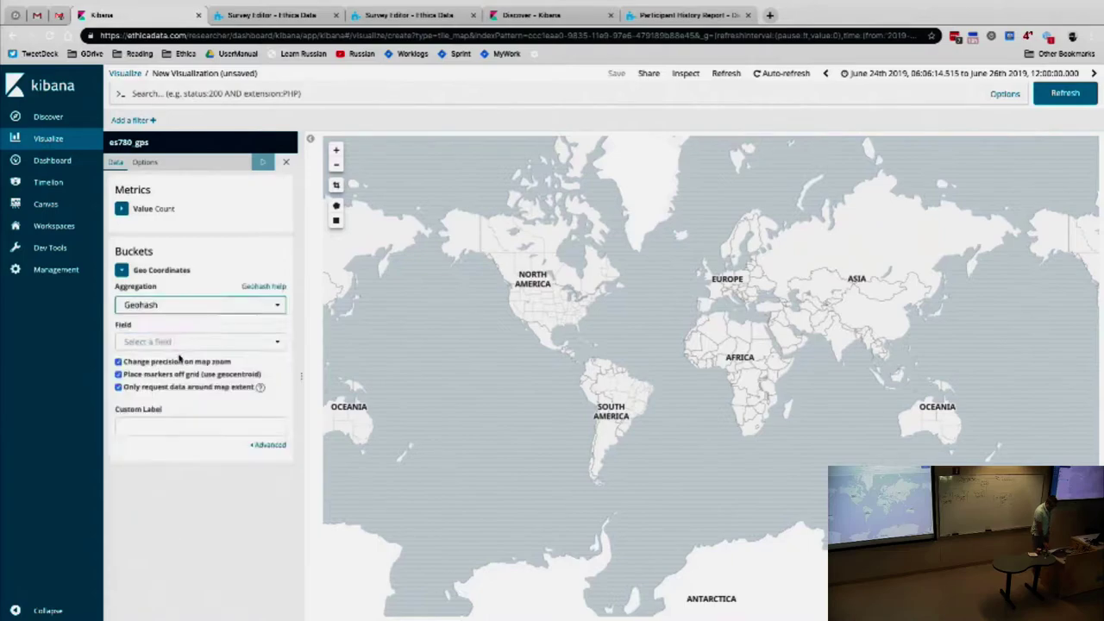
left_click(184, 343)
left_click(184, 378)
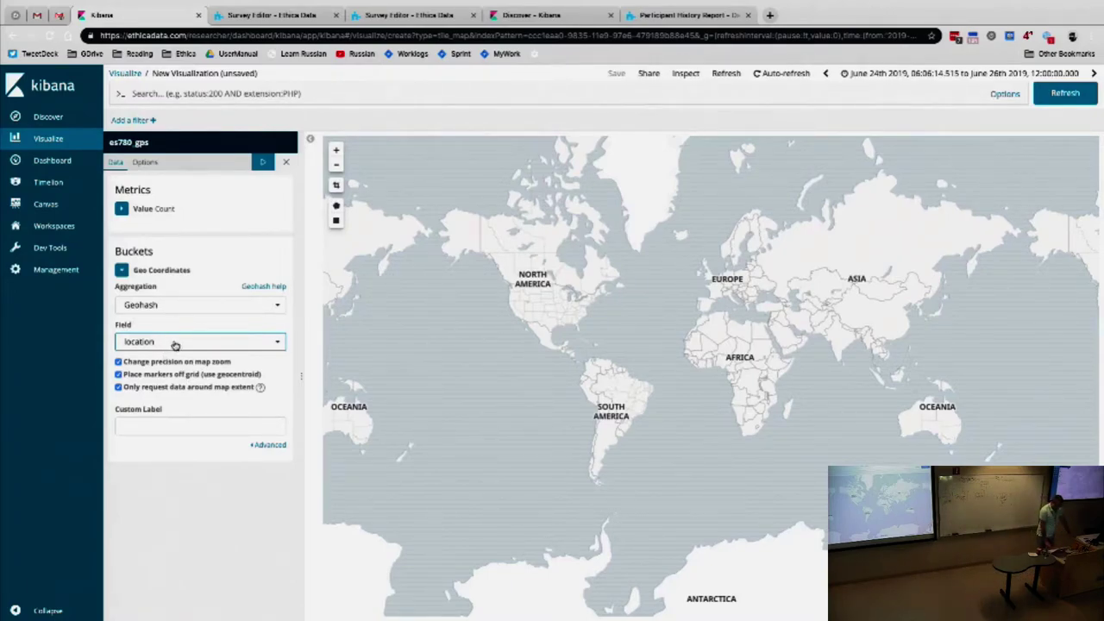
left_click(175, 344)
key("Return")
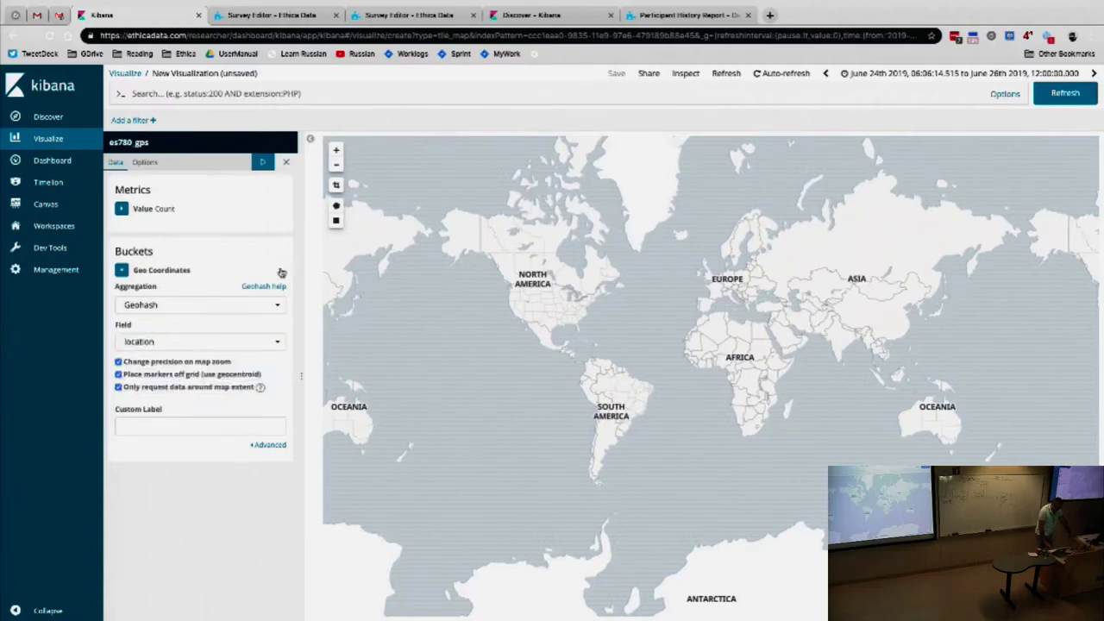
Open Discover for the es780_gps index in a separate browser tab and switch to it.
middle_click(70, 121)
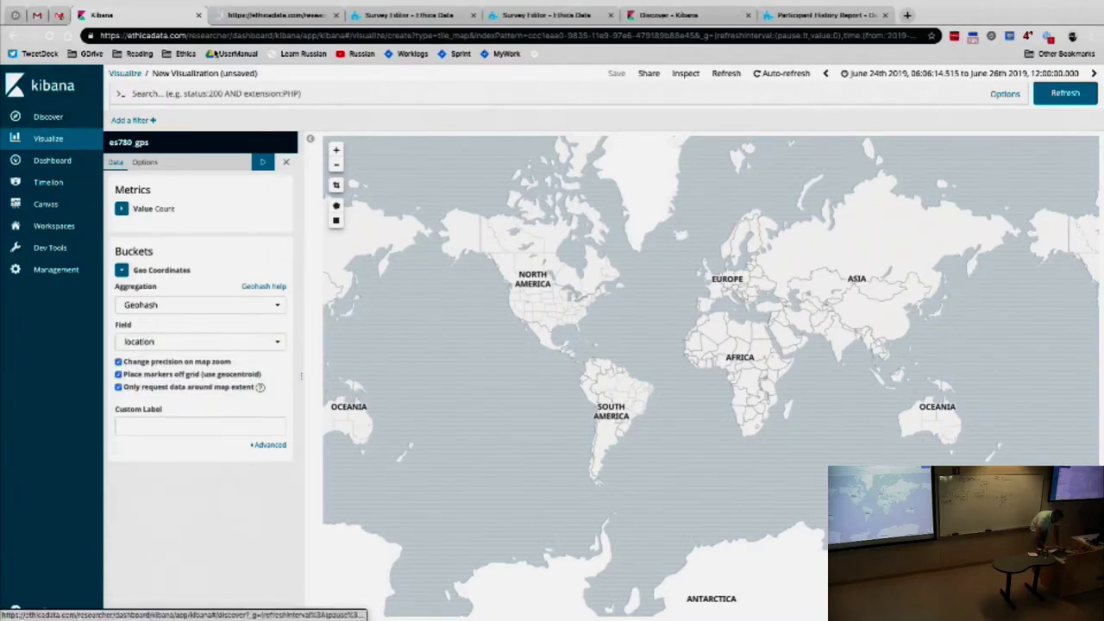
left_click(268, 15)
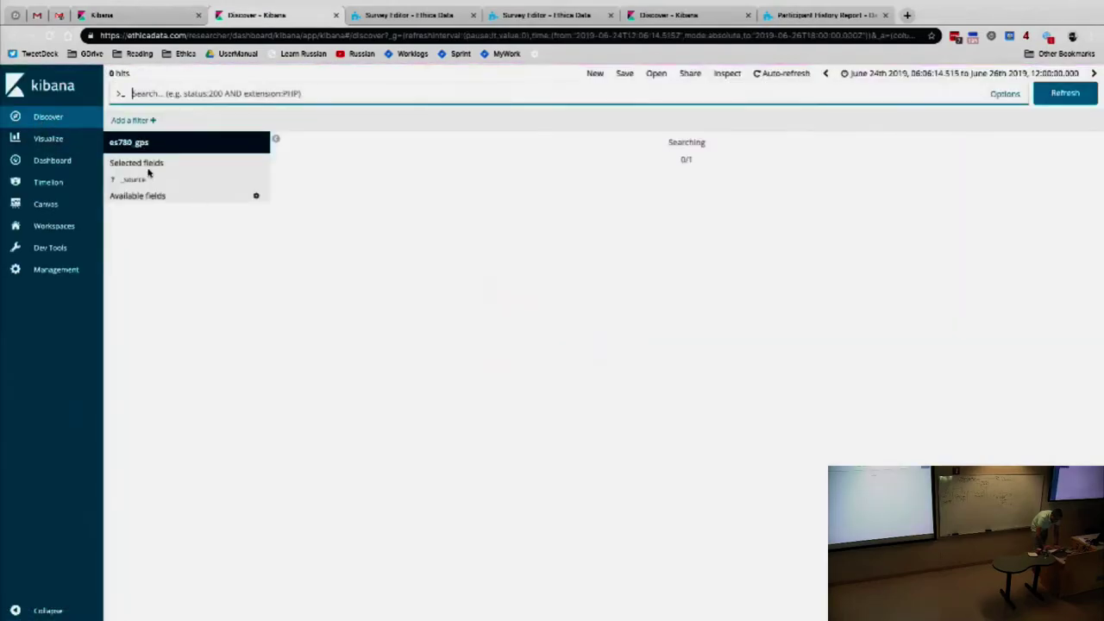
Check the location field in Discover's available fields, return to the coordinate map, and reselect Geohash as the bucket aggregation.
scroll(160, 312, "up", 5)
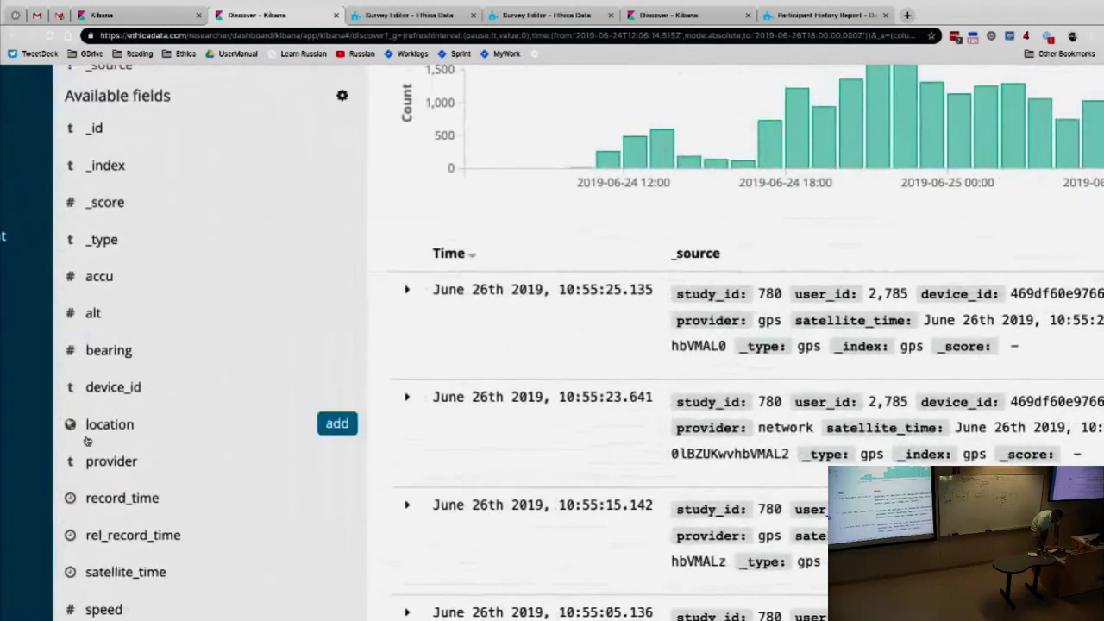
left_click(103, 421)
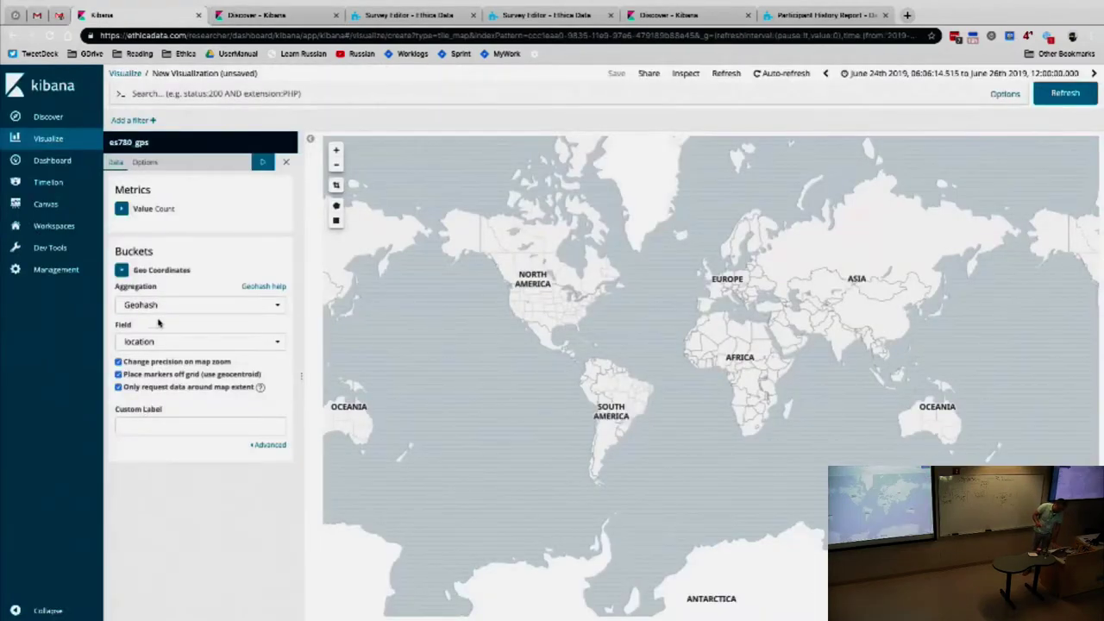
left_click(160, 313)
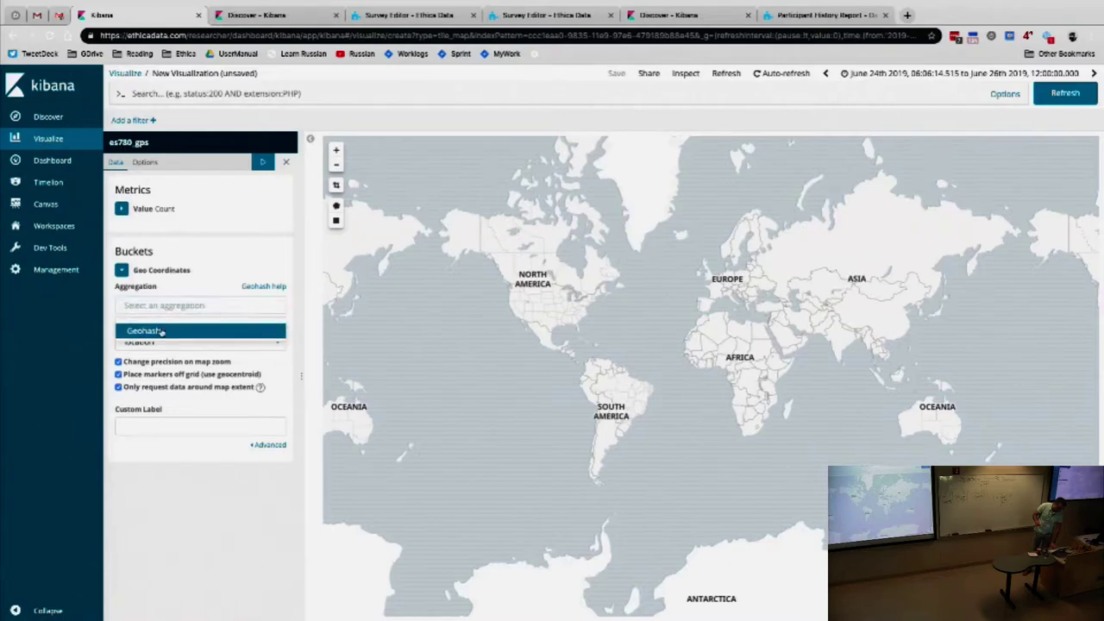
left_click(161, 332)
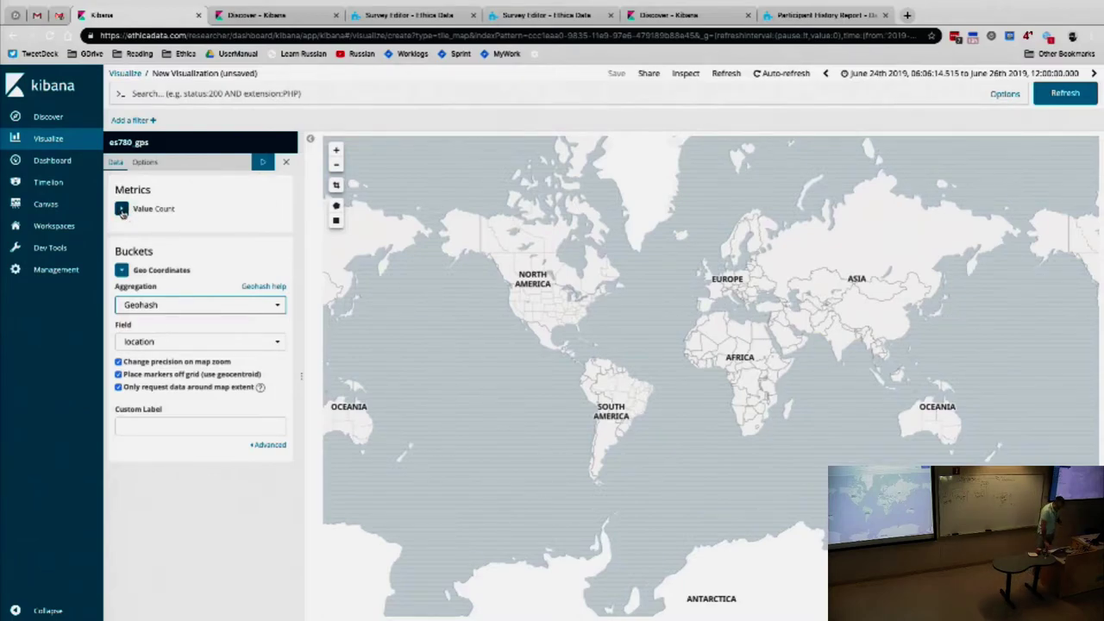
Apply the map settings to plot the GPS records, and inspect the marker over Saskatoon.
left_click(262, 161)
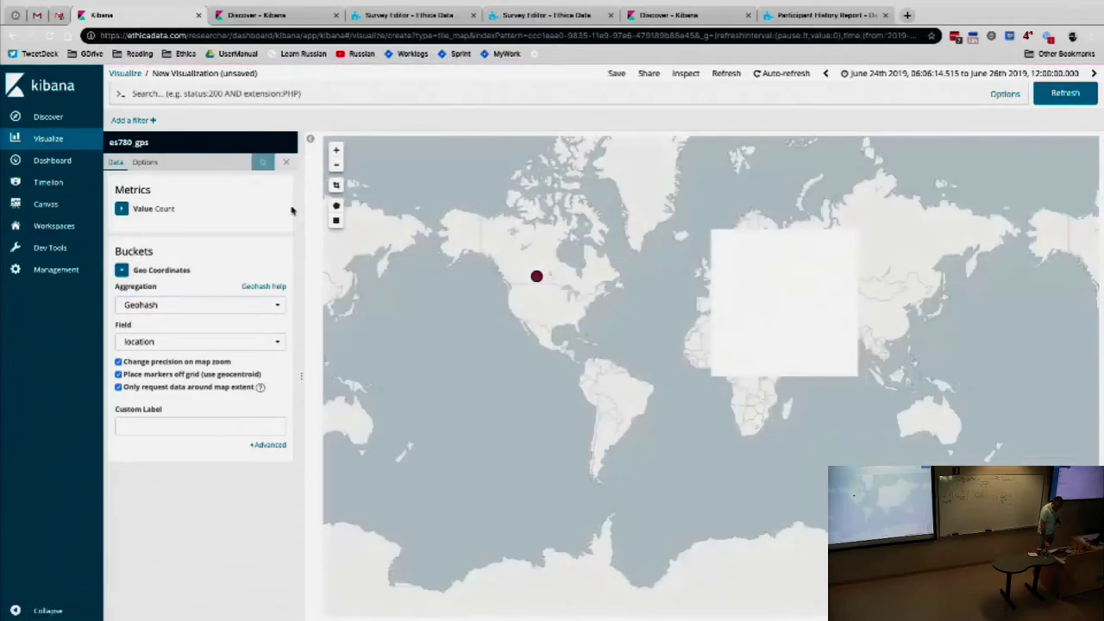
scroll(514, 269, "up", 3)
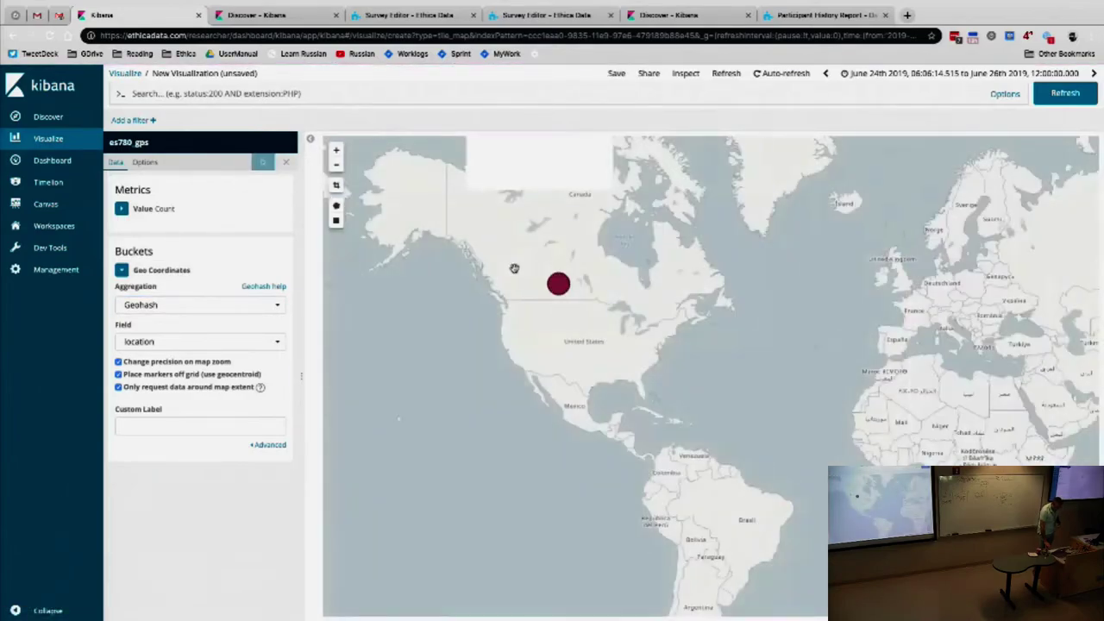
scroll(570, 297, "up", 3)
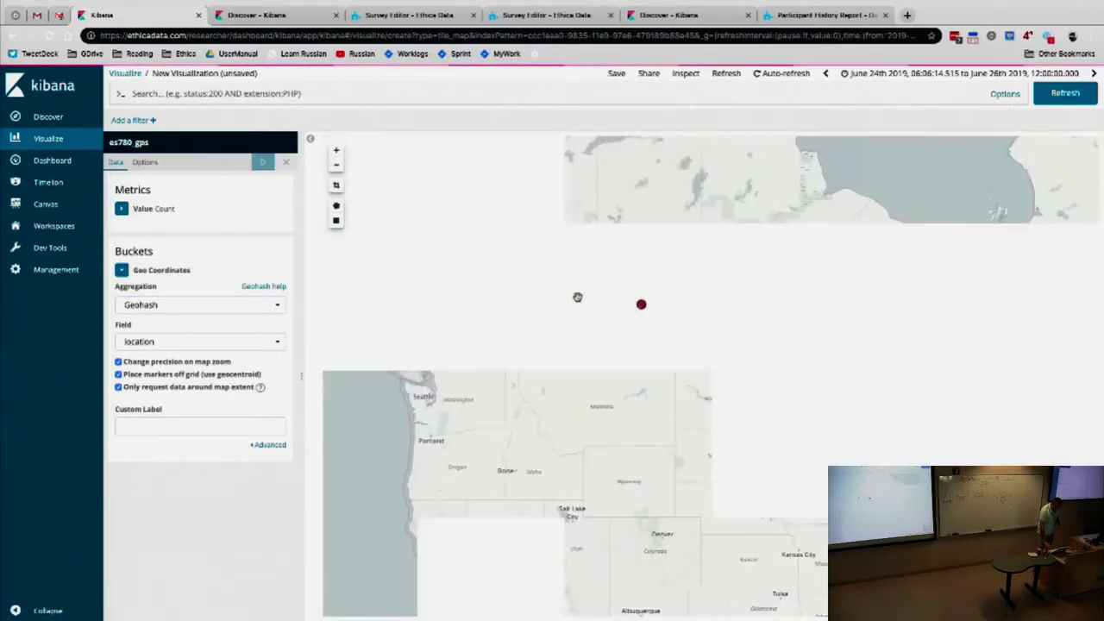
scroll(653, 296, "up", 2)
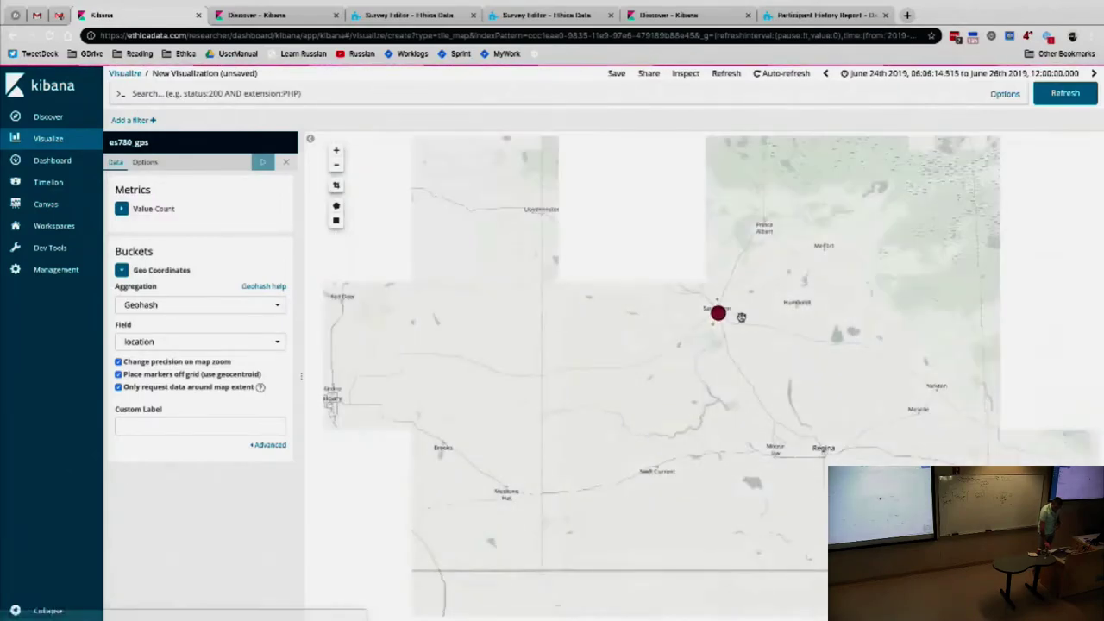
scroll(687, 314, "up", 2)
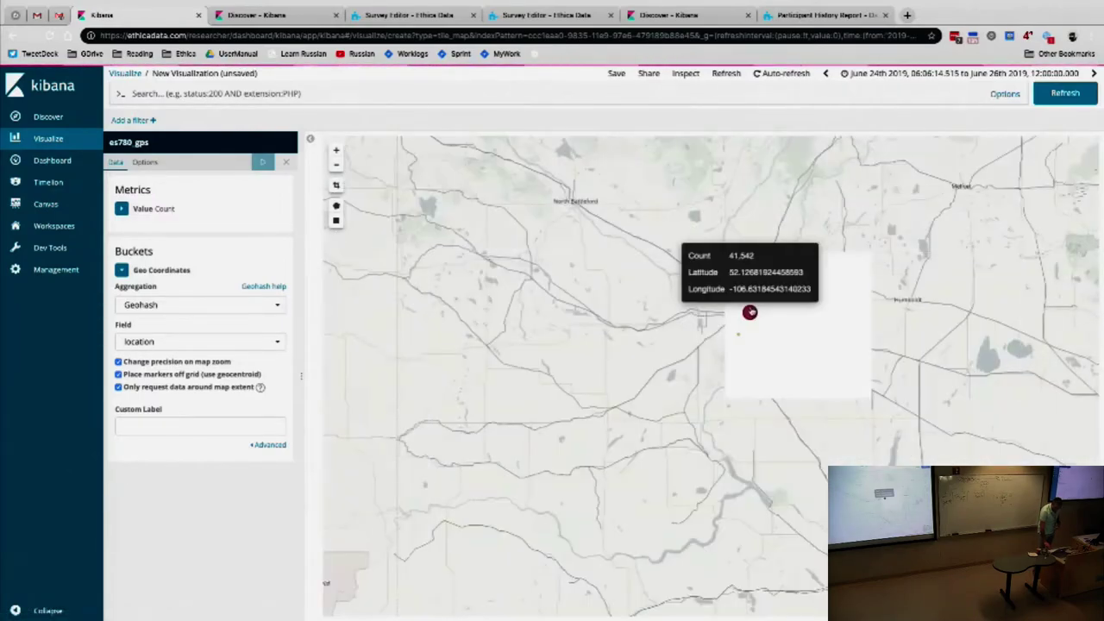
Set the map type to Heatmap with the Green to Red color schema, apply it, and inspect the heat around Saskatoon.
left_click(144, 163)
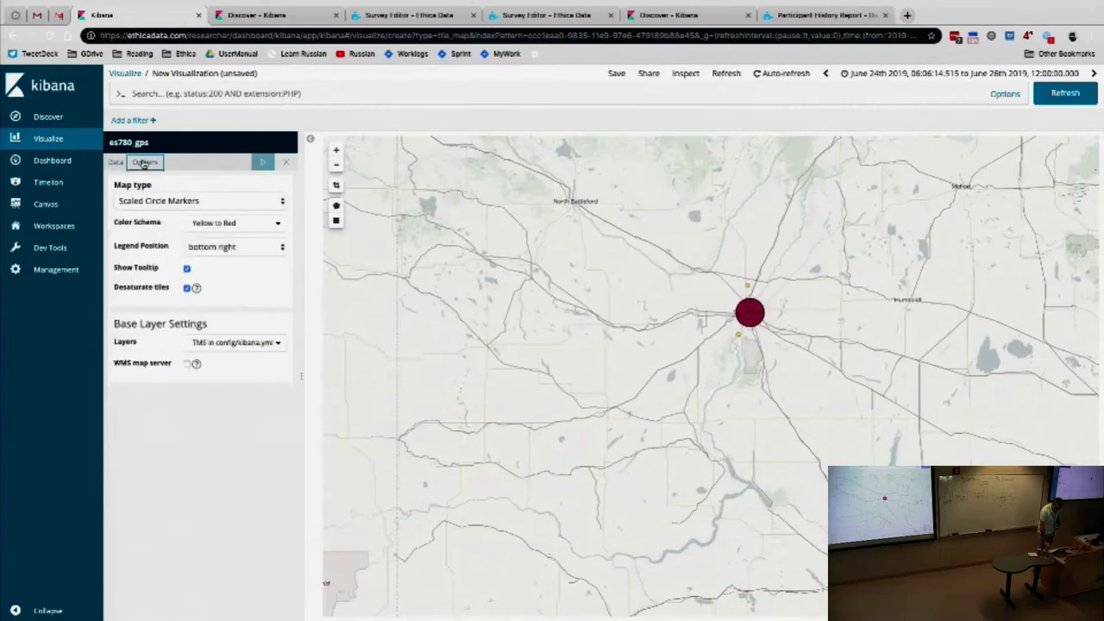
left_click(202, 200)
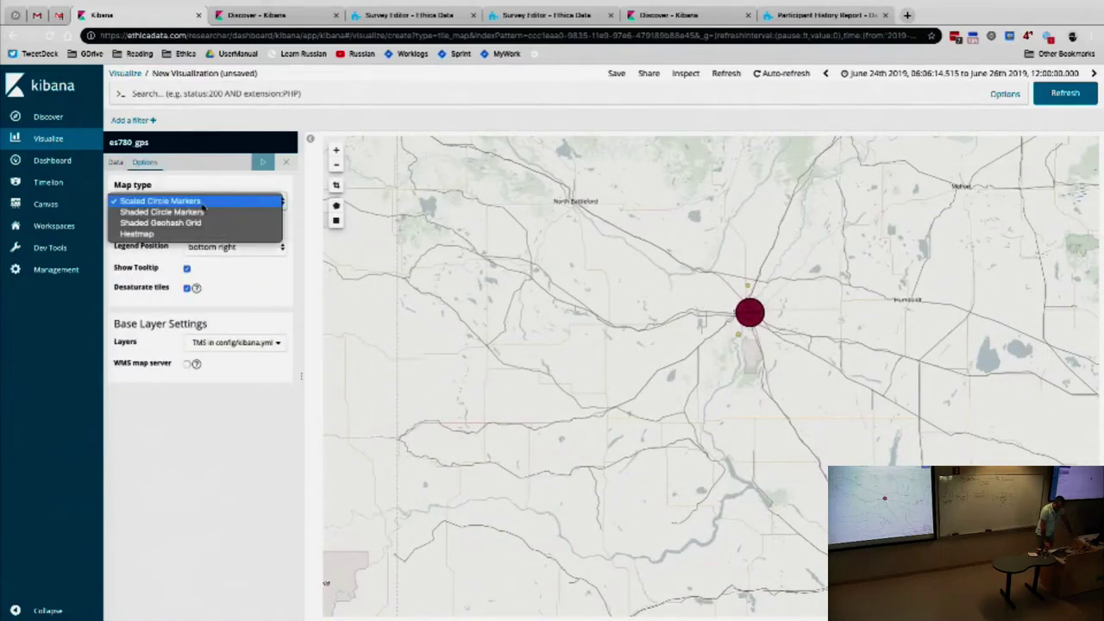
left_click(205, 233)
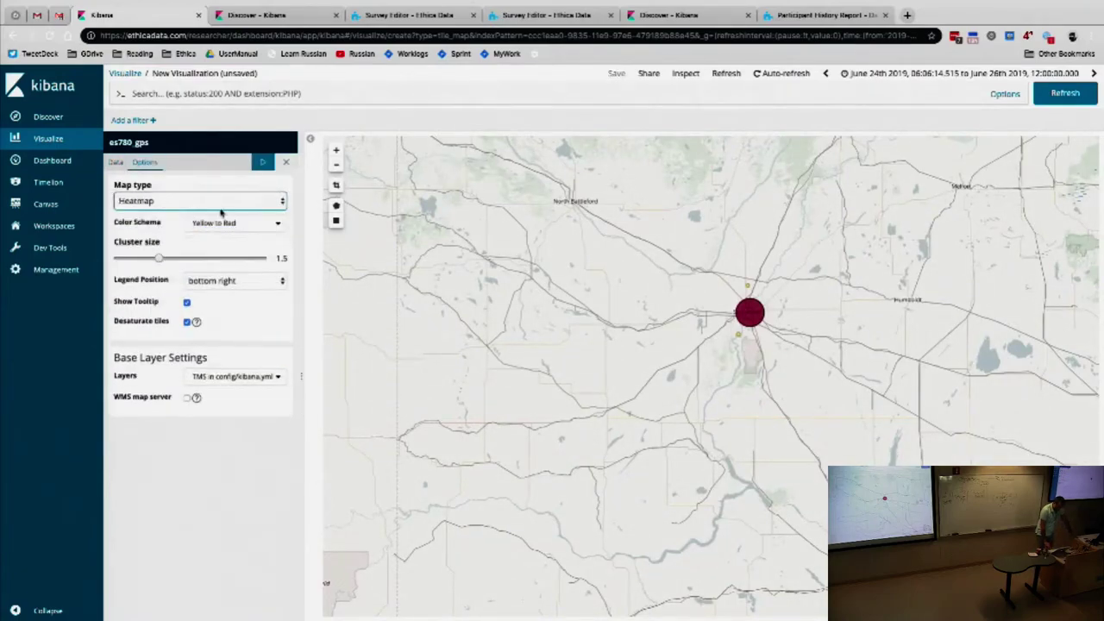
left_click(223, 227)
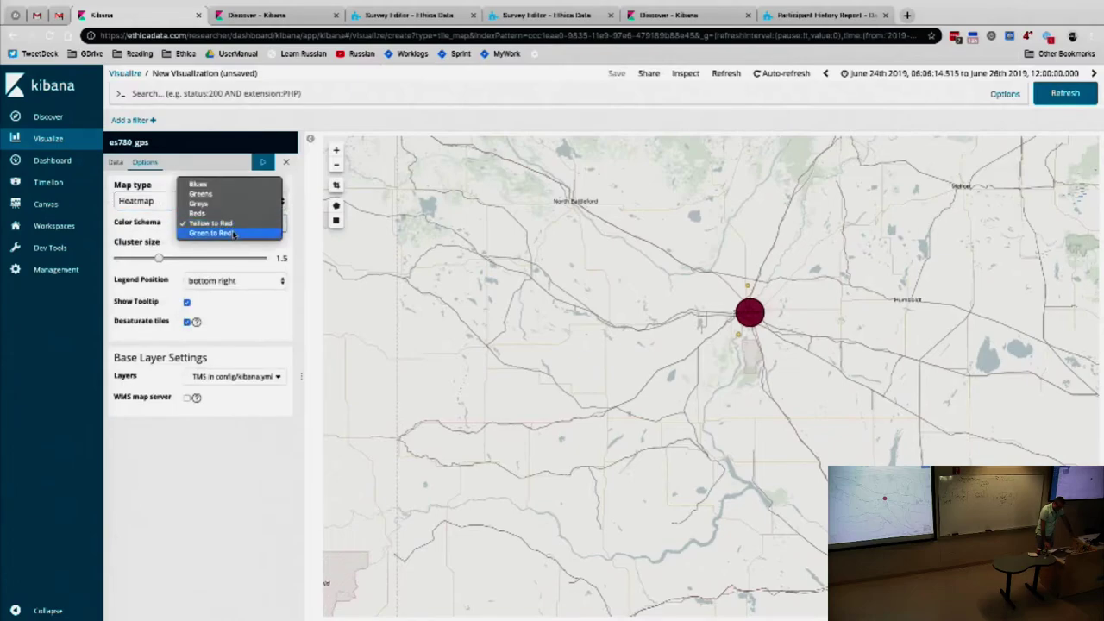
left_click(233, 235)
left_click(263, 164)
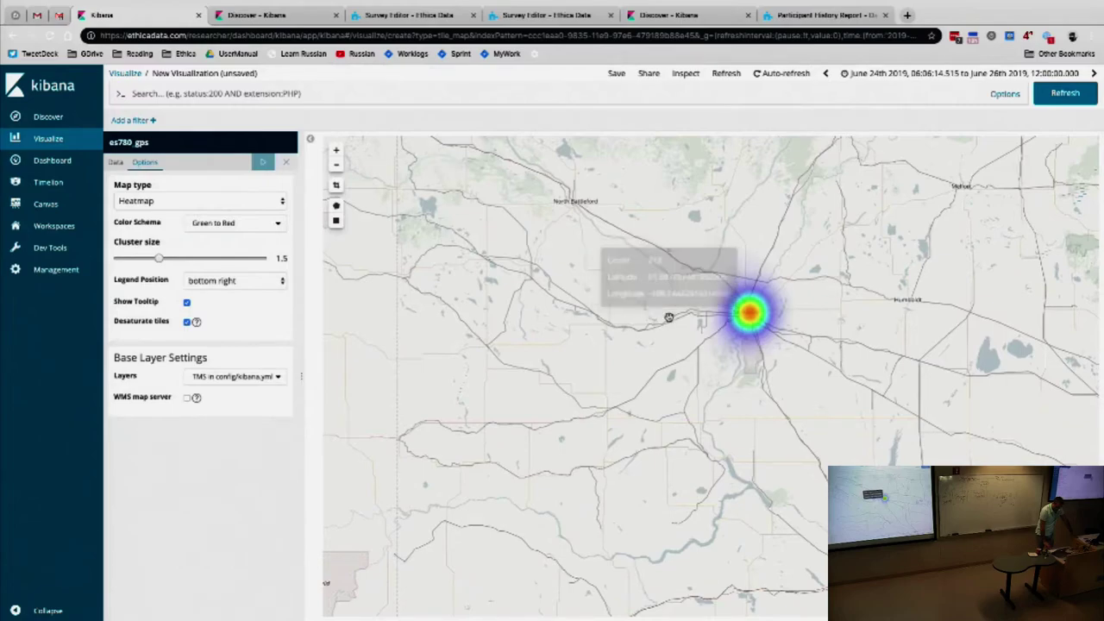
scroll(668, 316, "up", 1)
scroll(781, 296, "up", 1)
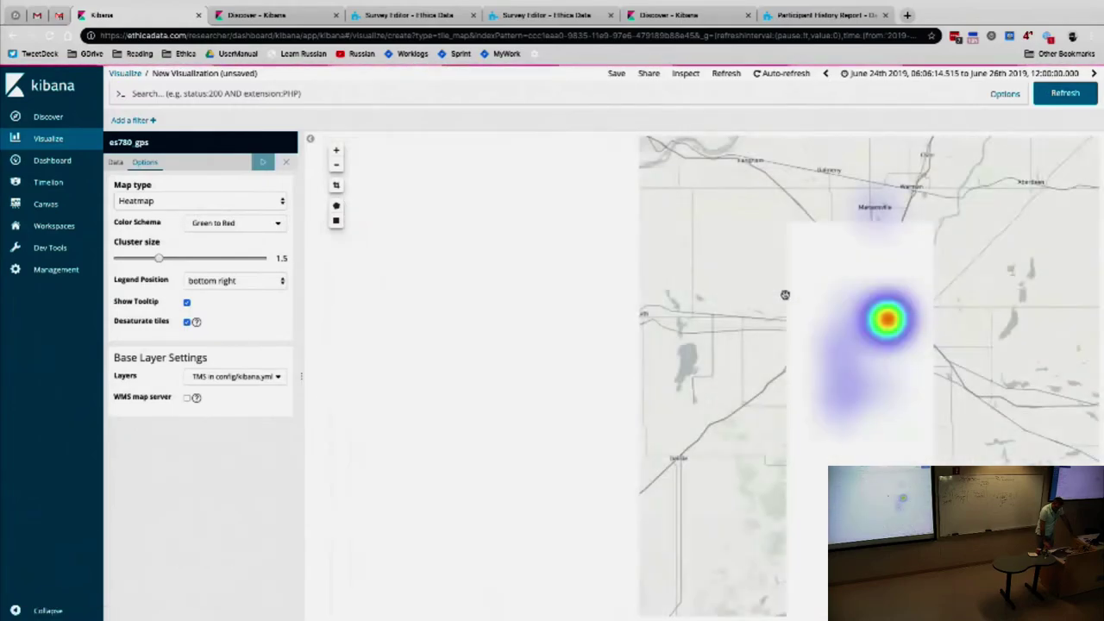
scroll(813, 287, "up", 1)
left_click_drag(813, 287, 695, 283)
left_click_drag(785, 289, 698, 289)
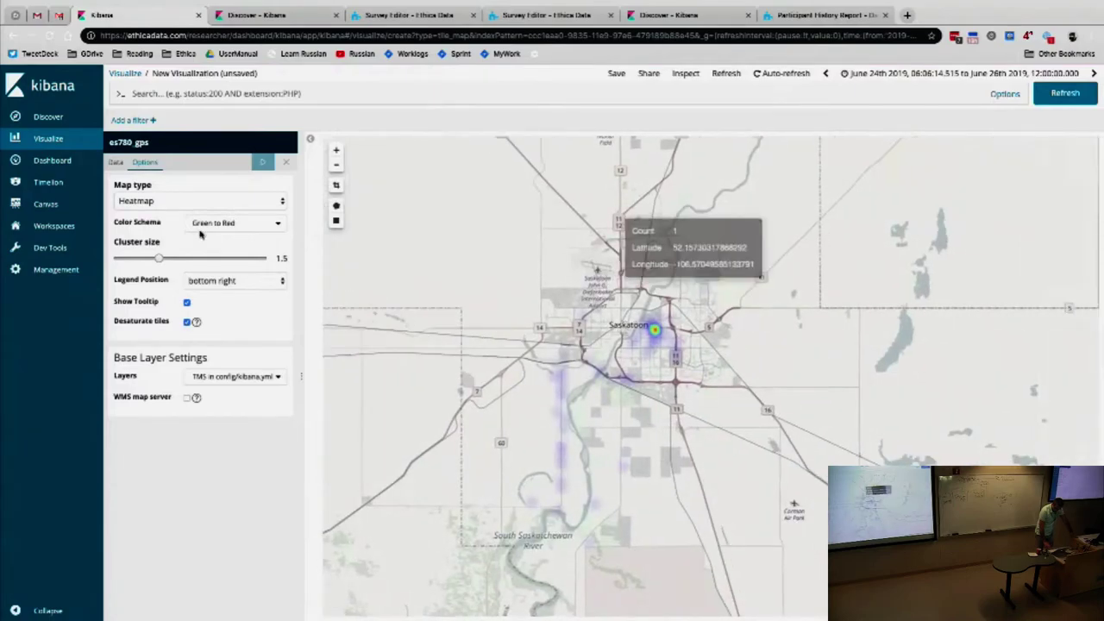
left_click(337, 163)
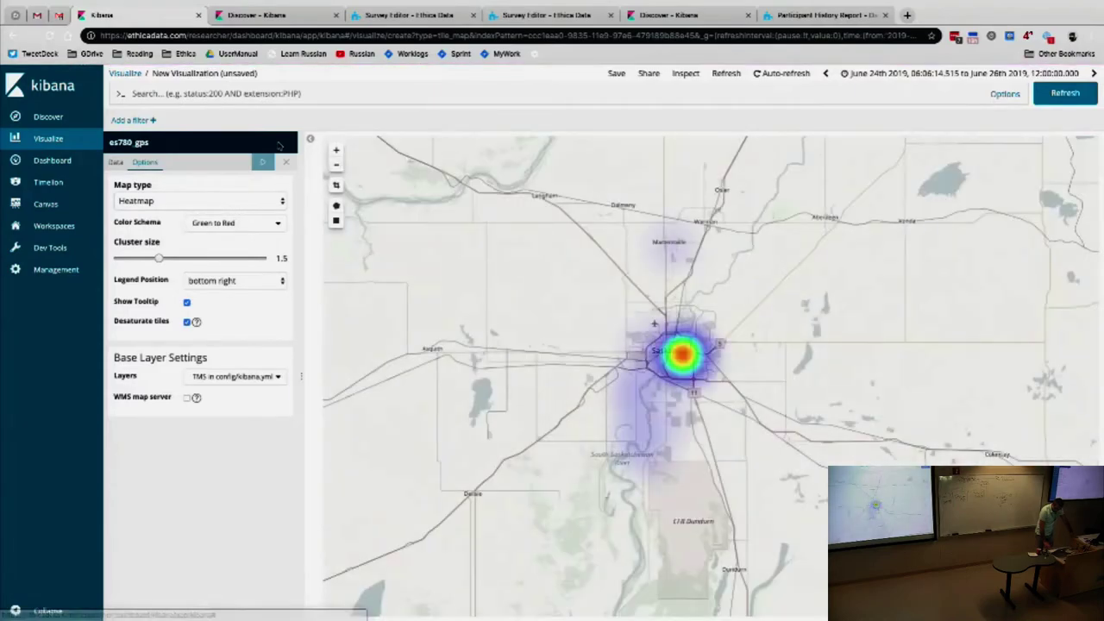
Set the map's value metric to Max of the speed field, apply it, and examine the roads south of Saskatoon.
left_click(116, 164)
left_click(121, 209)
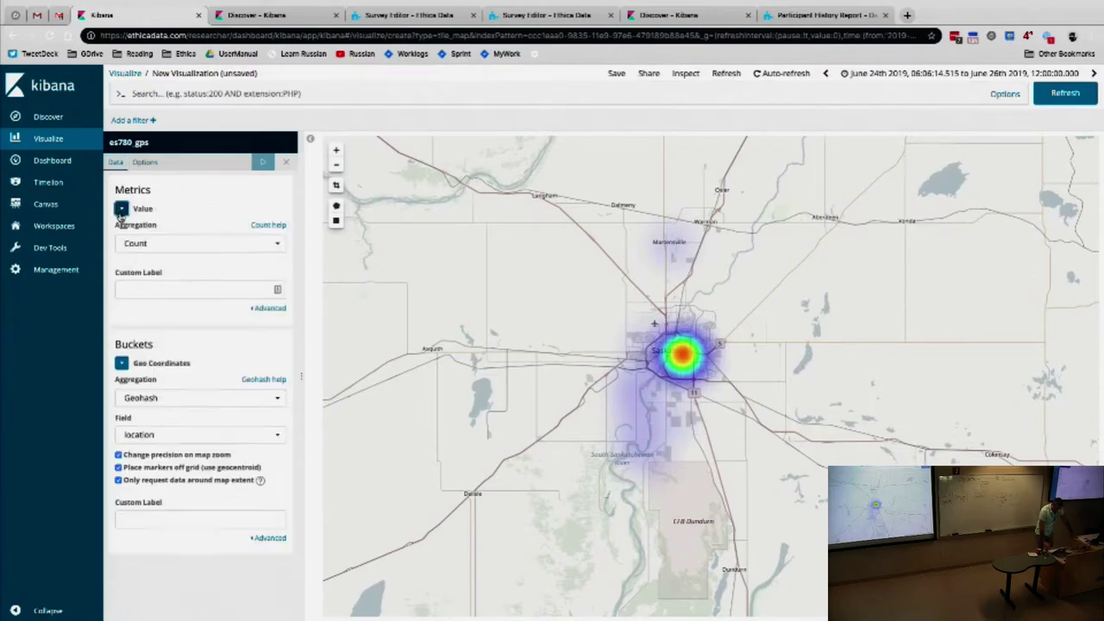
left_click(143, 243)
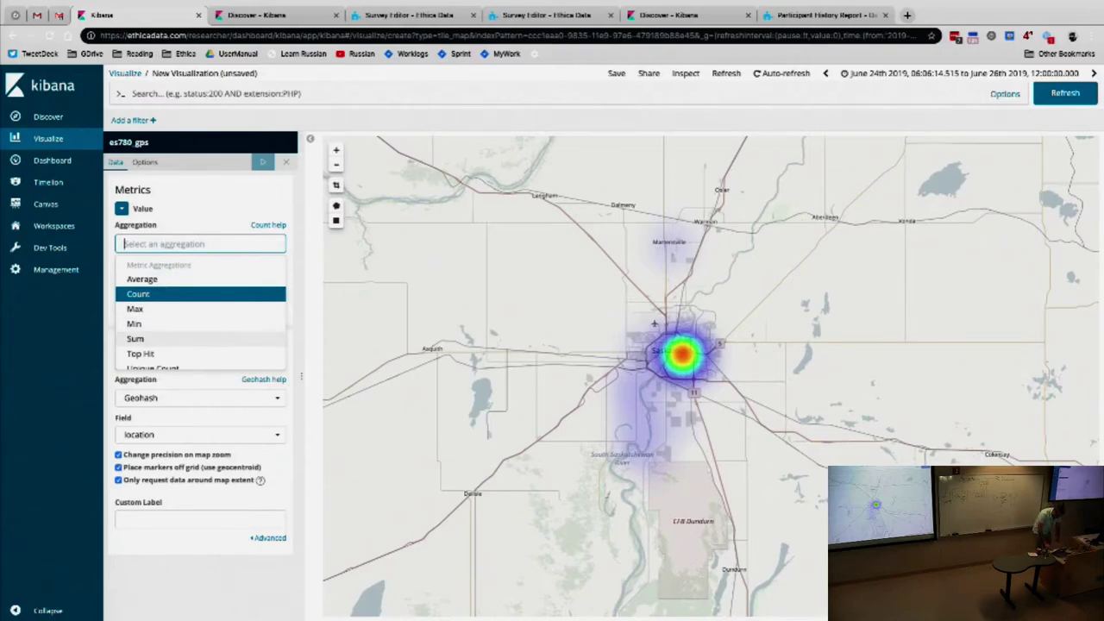
type("max")
key("Return")
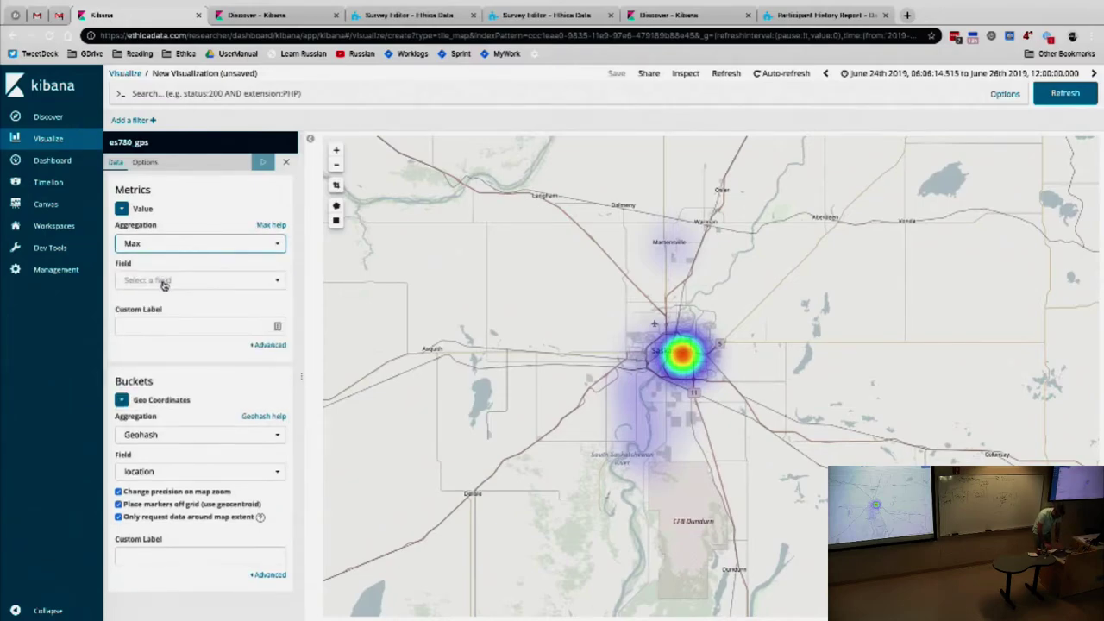
left_click(164, 280)
type("sp")
key("Return")
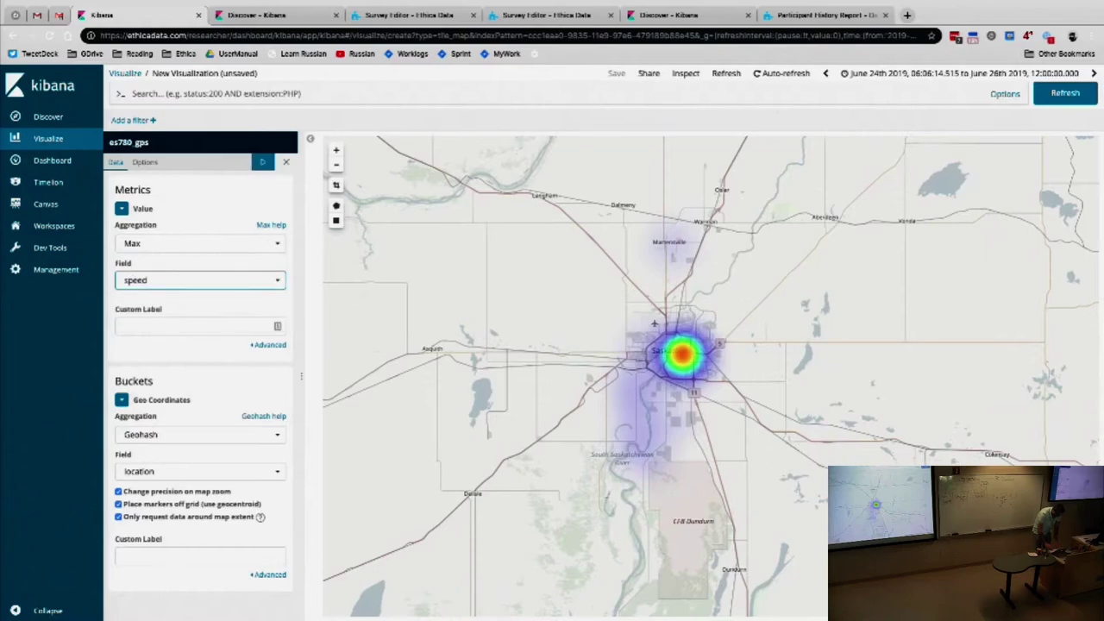
left_click(265, 162)
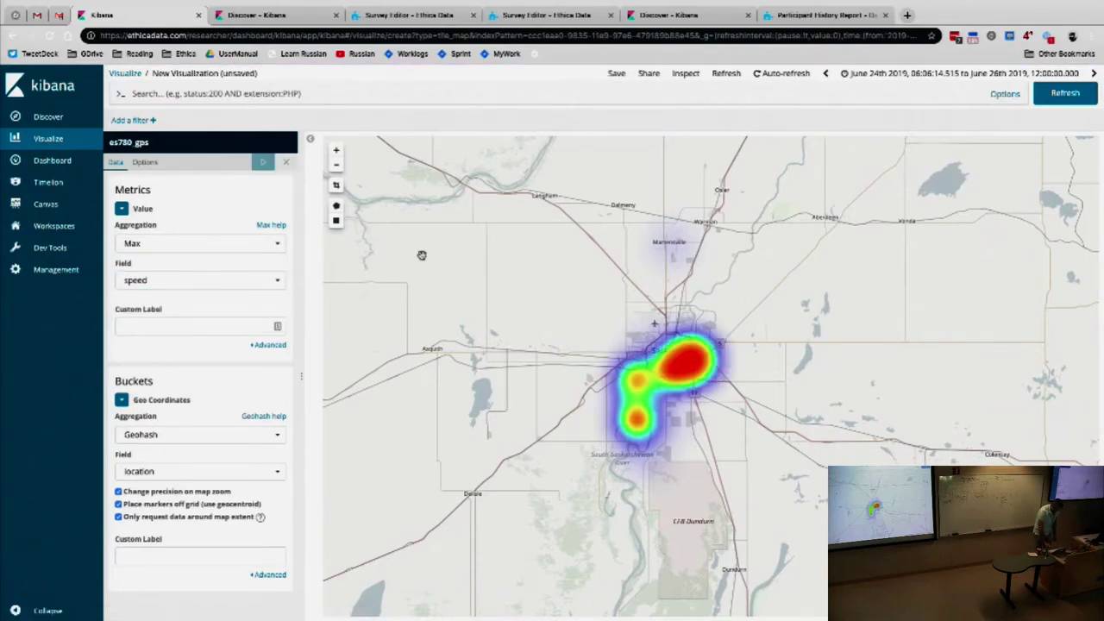
scroll(510, 313, "up", 1)
mouse_move(645, 320)
scroll(646, 320, "up", 1)
left_click_drag(650, 328, 419, 236)
left_click_drag(543, 362, 451, 242)
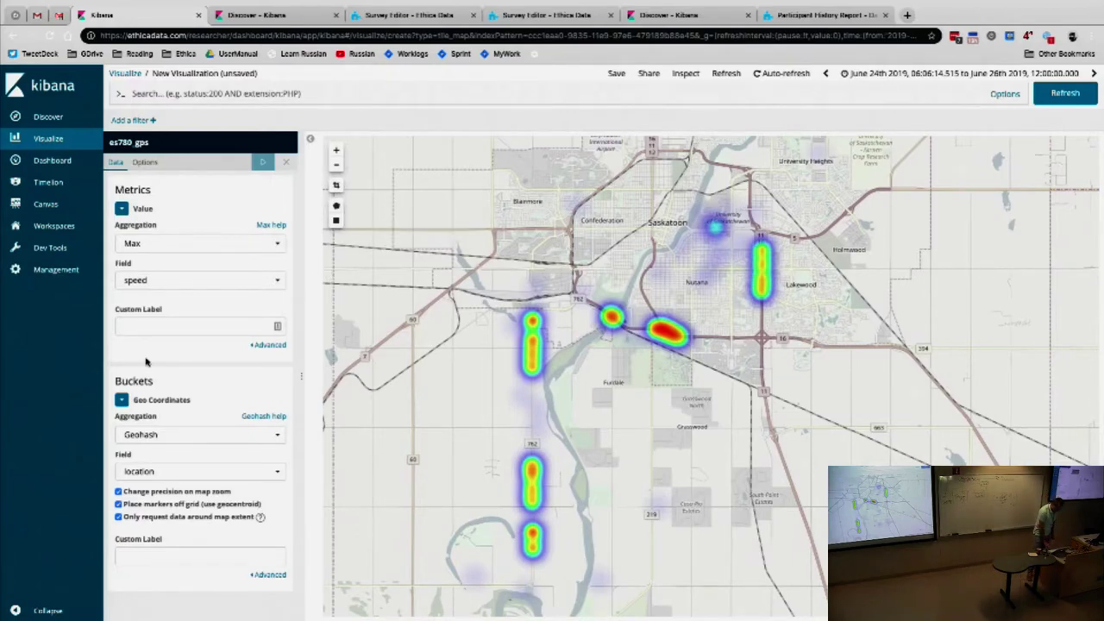
Set the value metric's aggregation back to Count and update the heatmap.
left_click(121, 206)
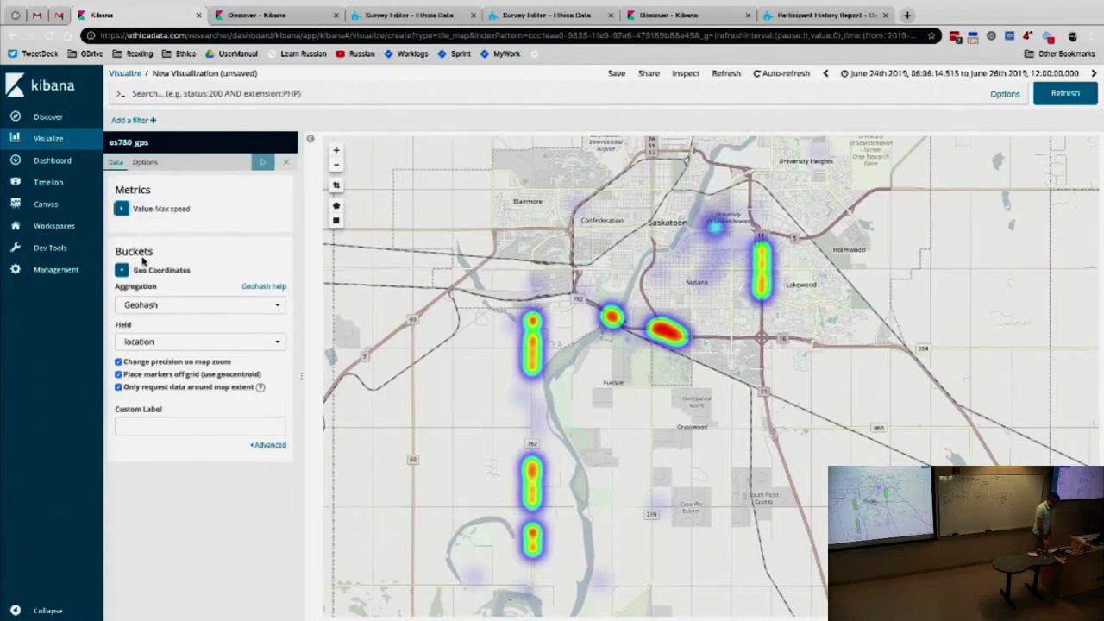
left_click(122, 209)
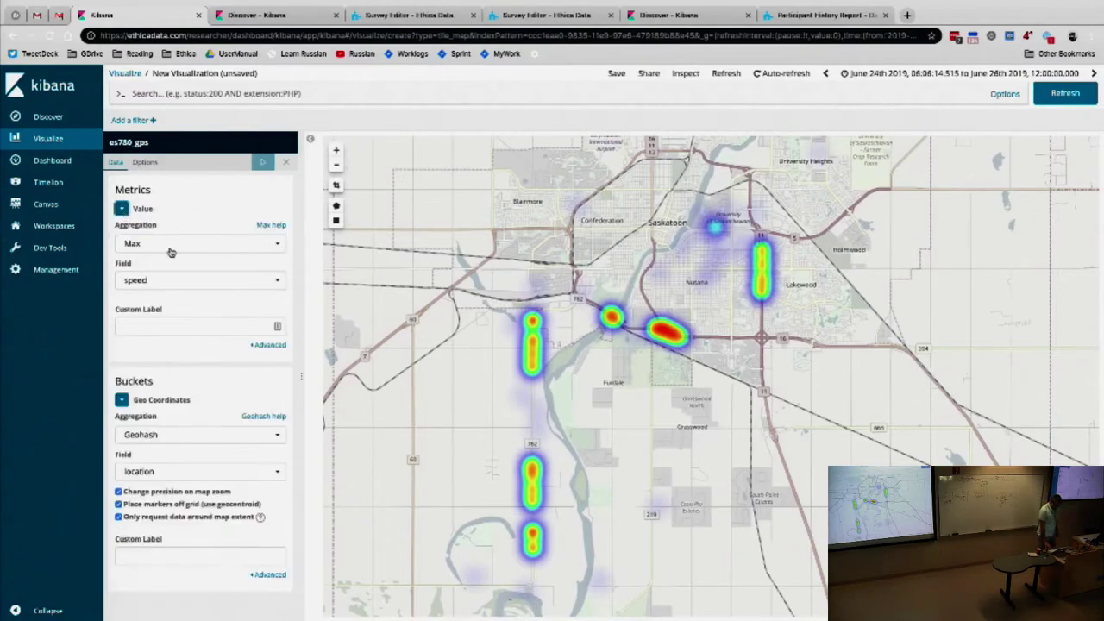
left_click(172, 250)
left_click(169, 294)
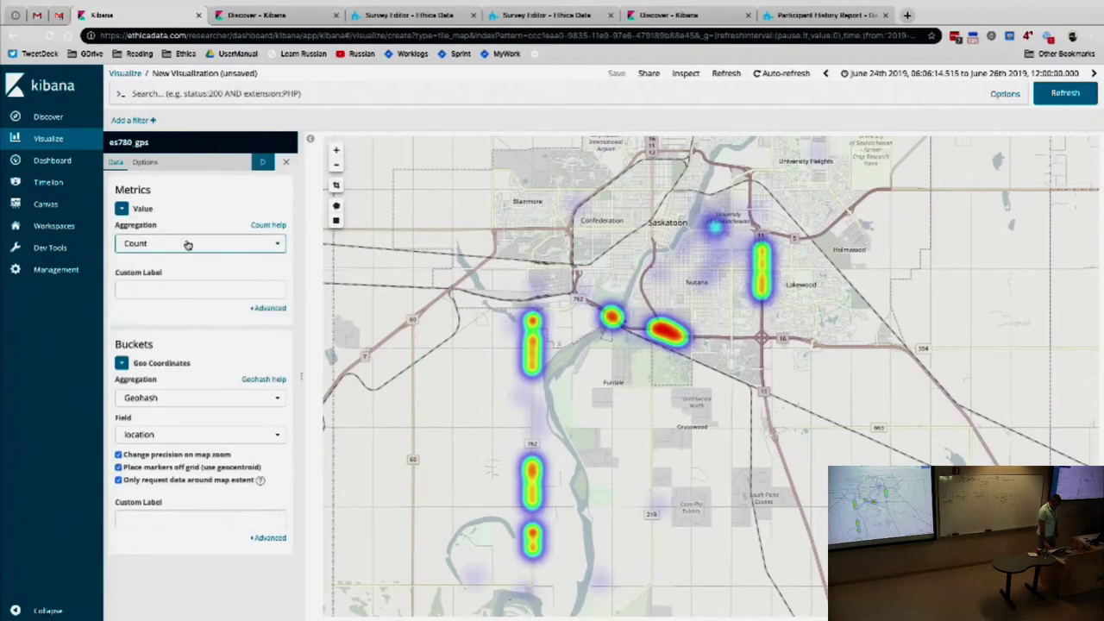
left_click(264, 162)
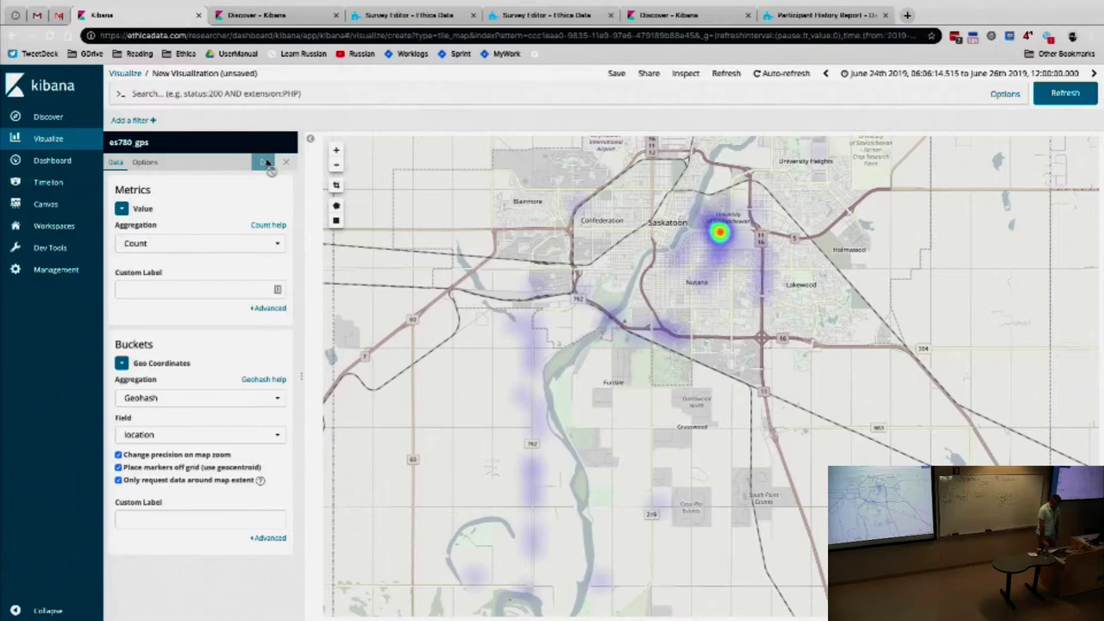
Set the value metric to Max of the accu field, apply it, and examine the hotspots around the university area.
left_click(183, 246)
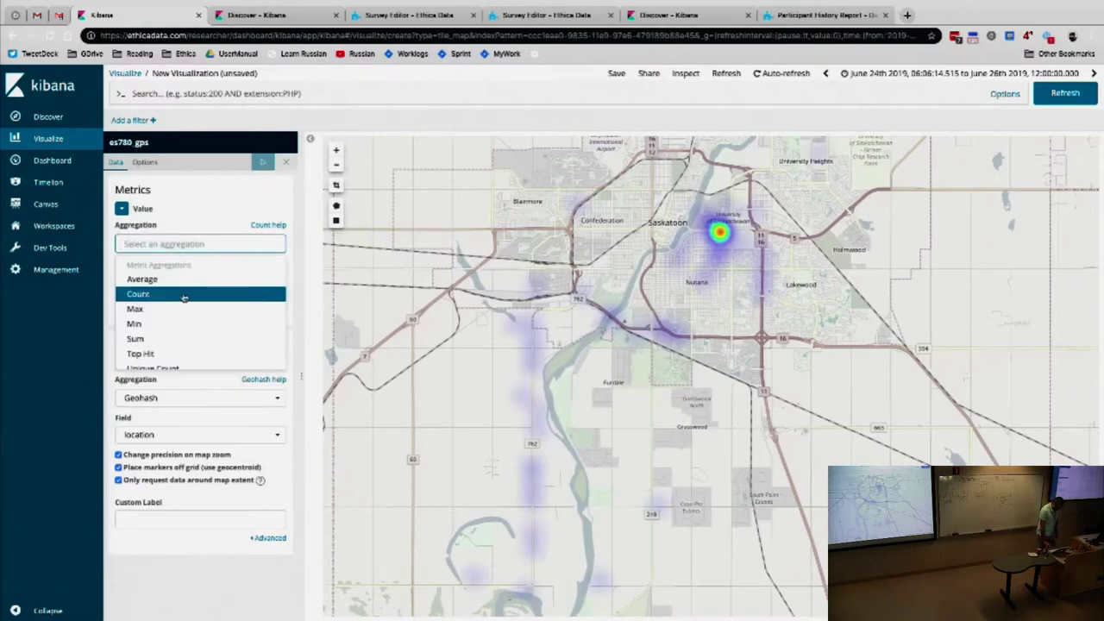
scroll(161, 342, "down", 1)
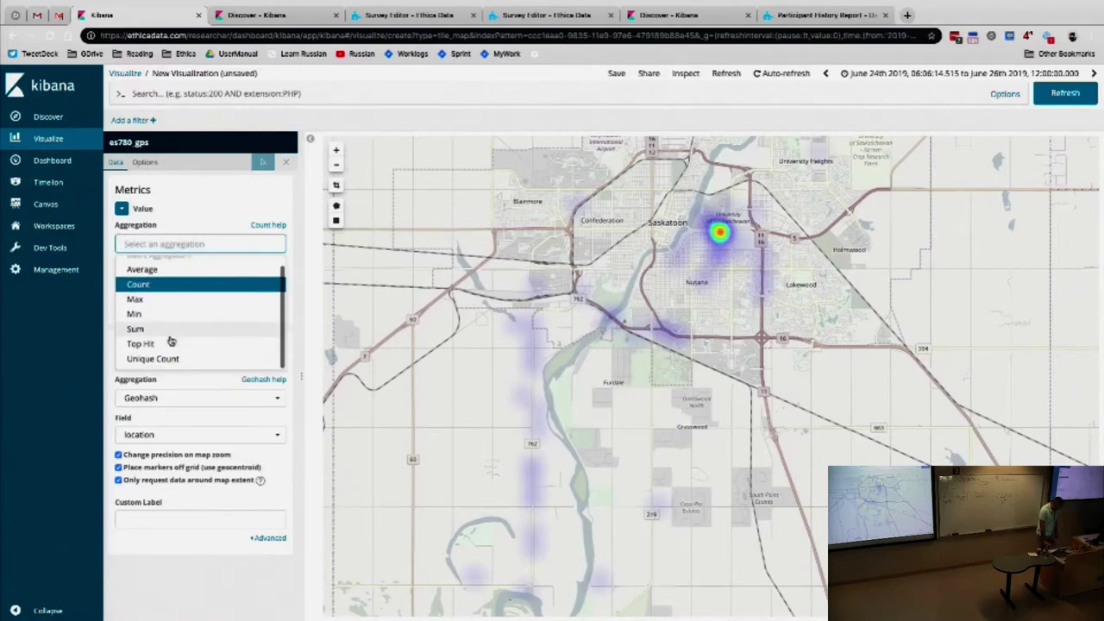
left_click(162, 308)
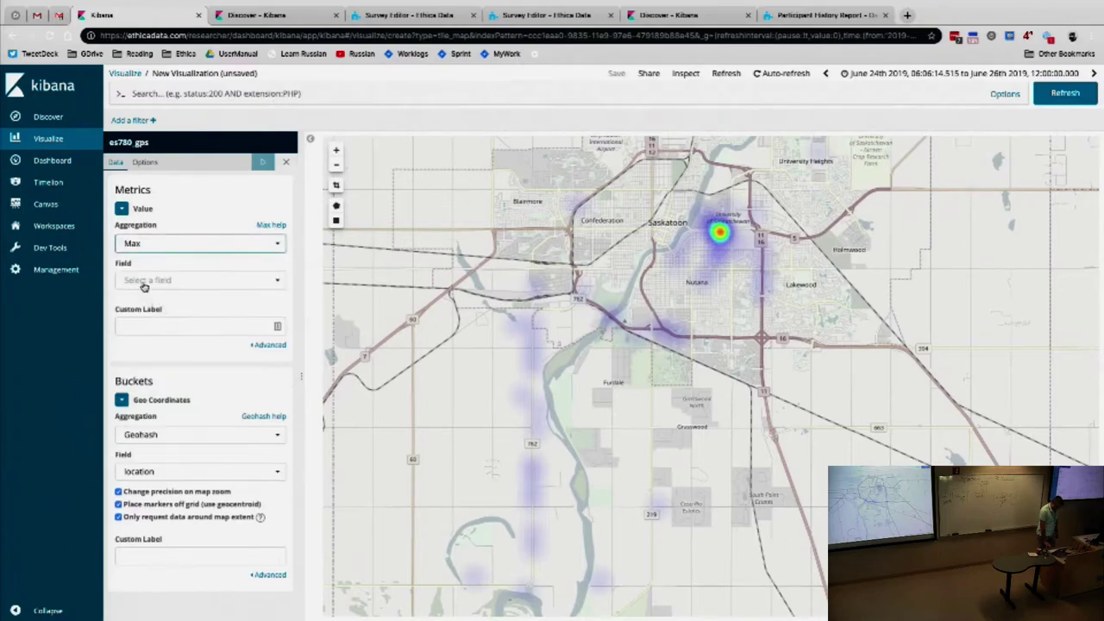
left_click(144, 282)
type("acc")
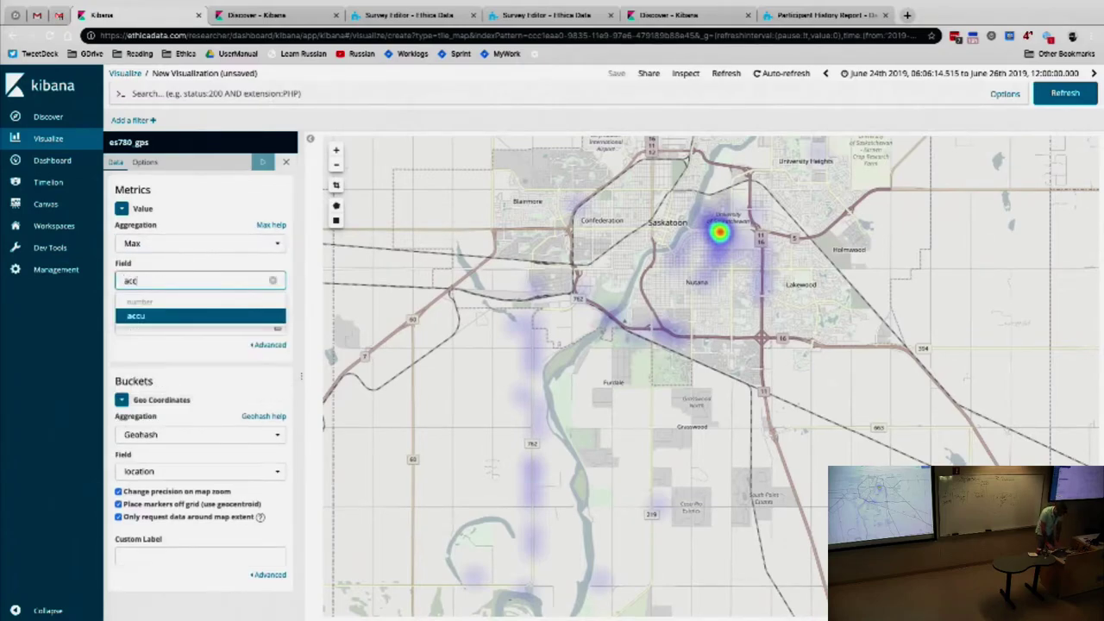
key("Return")
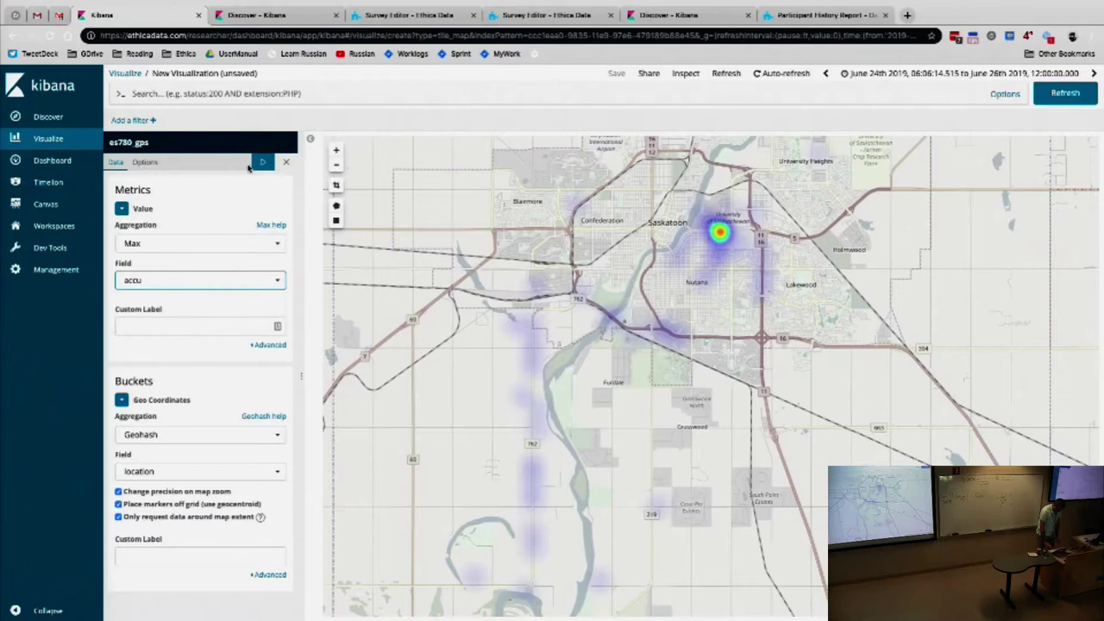
left_click(262, 162)
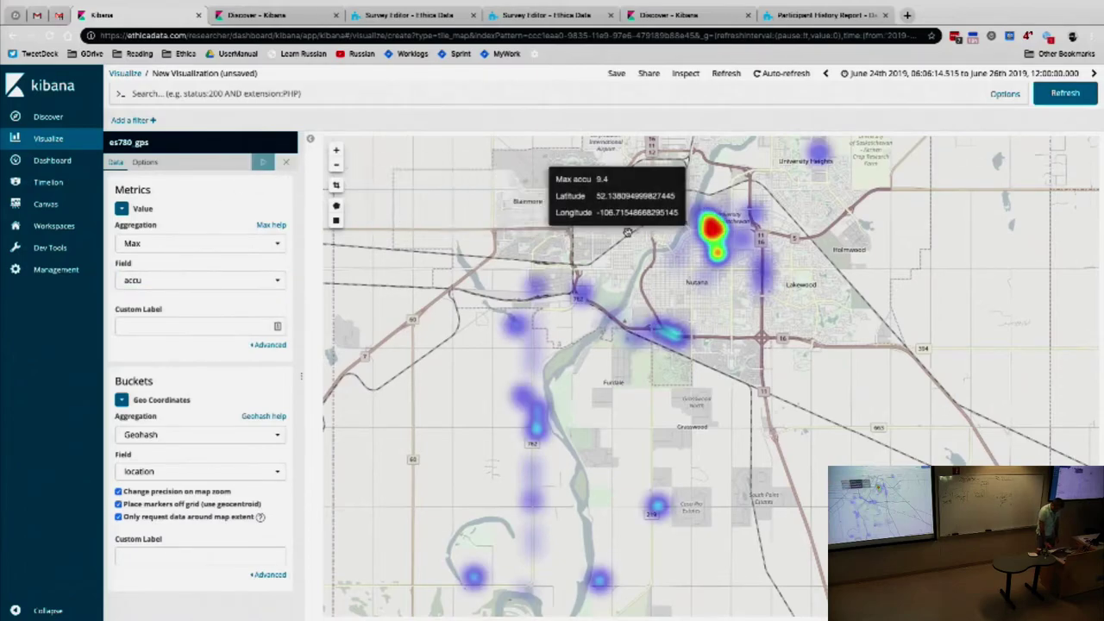
left_click_drag(628, 232, 553, 231)
scroll(583, 215, "up", 2)
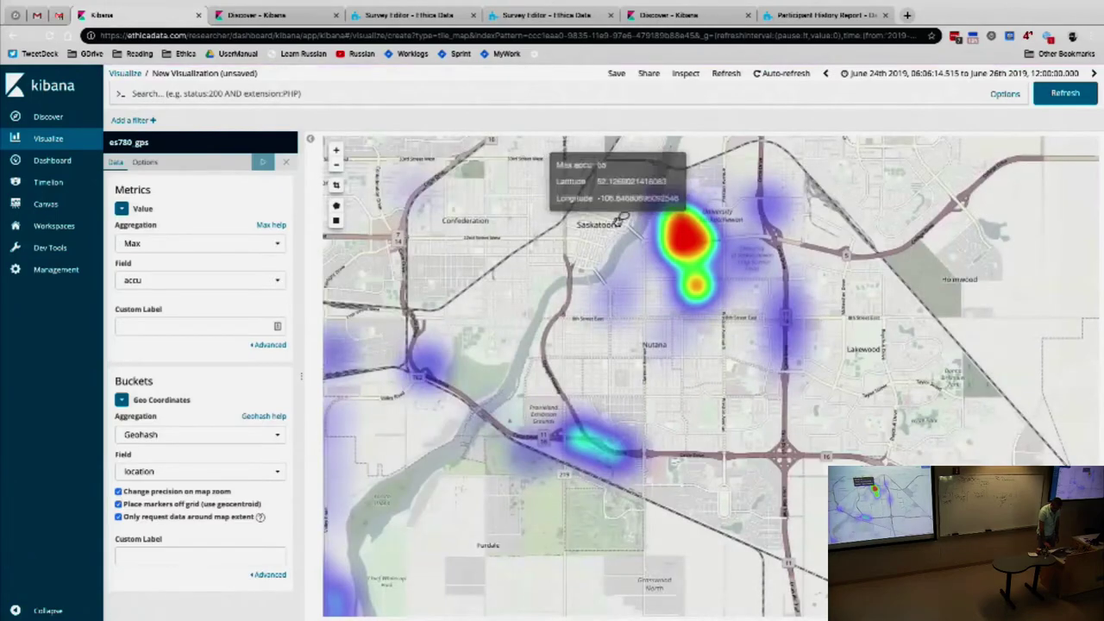
scroll(620, 219, "up", 1)
left_click_drag(889, 231, 729, 248)
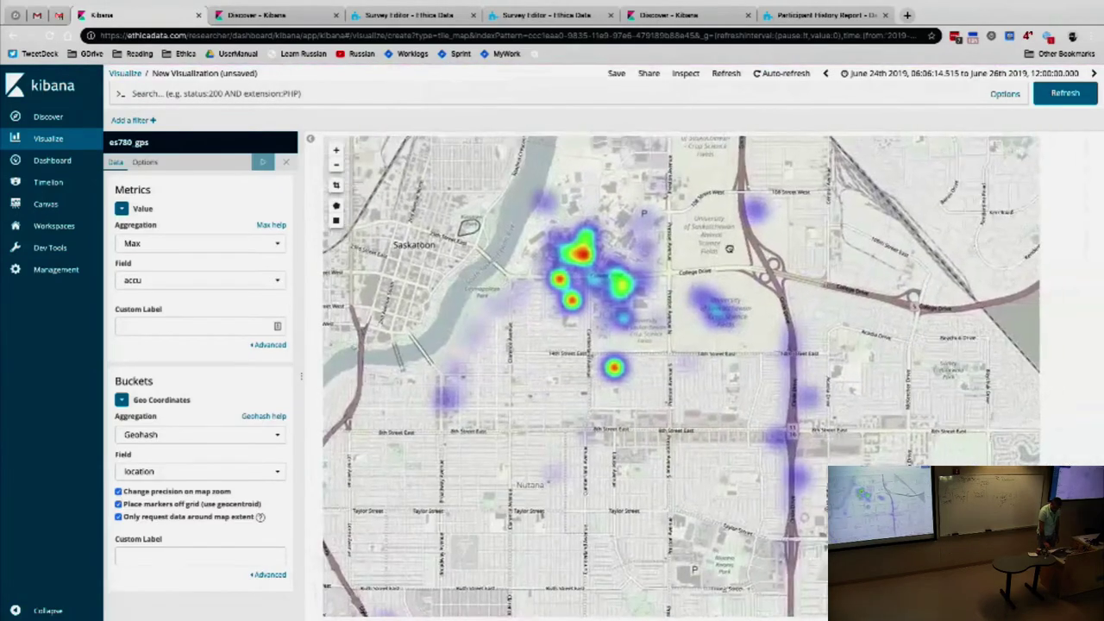
Return the value metric's aggregation to Count and apply it to the heatmap of the wider Saskatoon area.
left_click(336, 165)
left_click(336, 165)
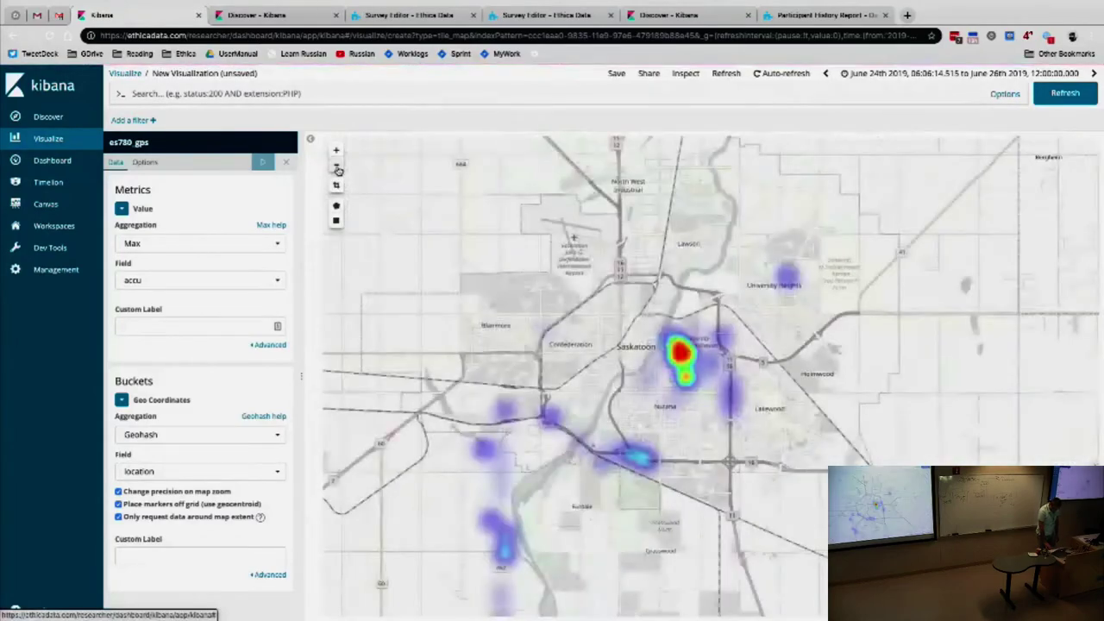
left_click_drag(483, 244, 460, 179)
left_click_drag(486, 226, 460, 164)
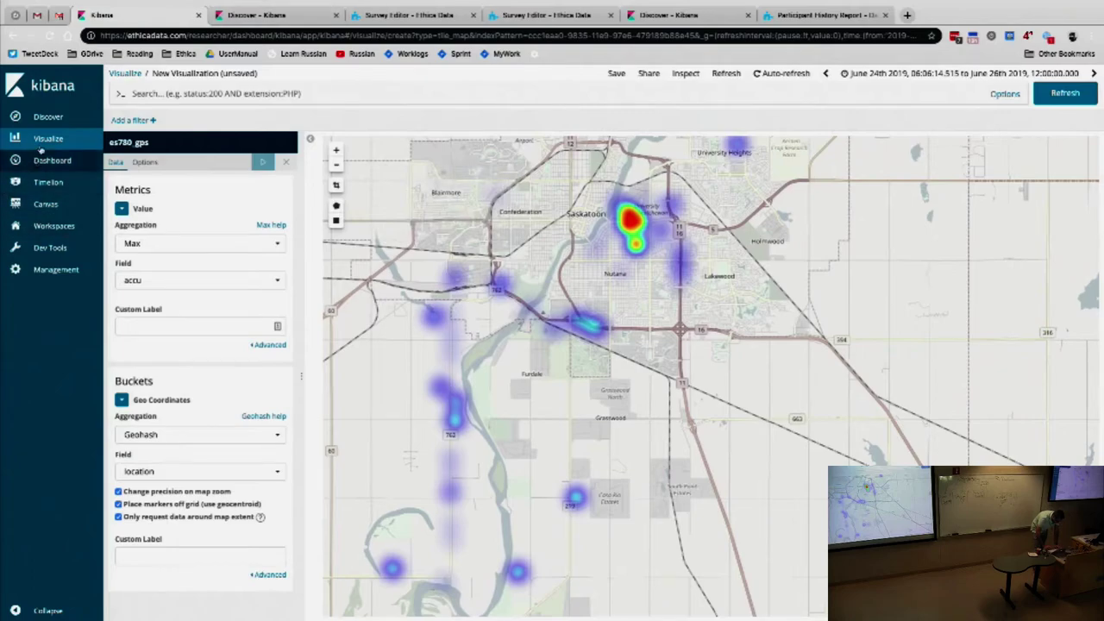
mouse_move(429, 215)
left_click_drag(428, 215, 461, 232)
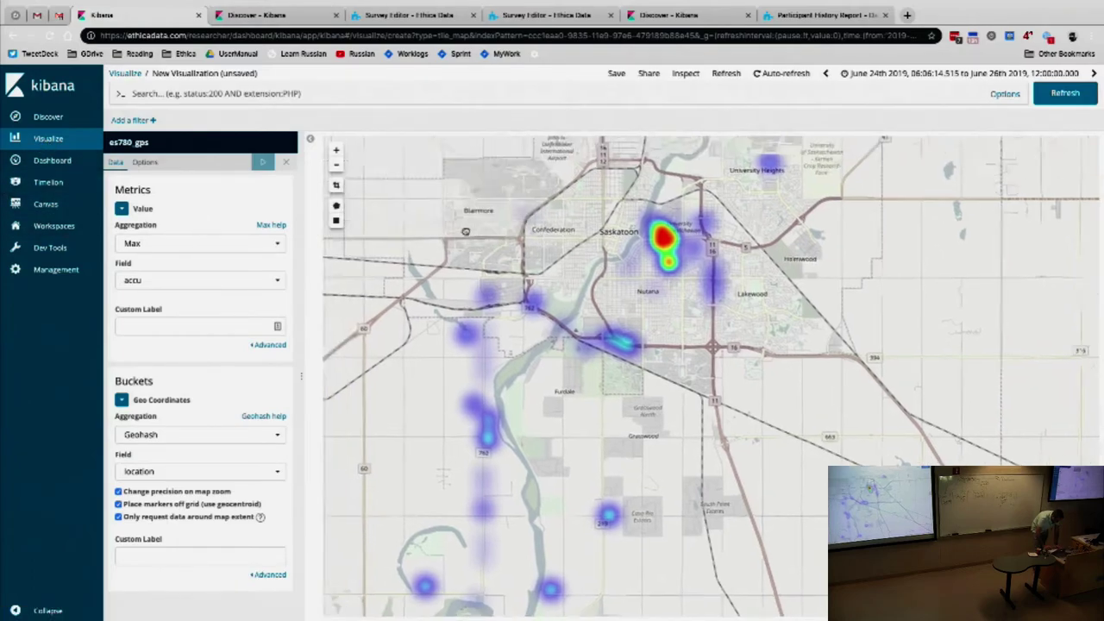
left_click(148, 245)
left_click(150, 281)
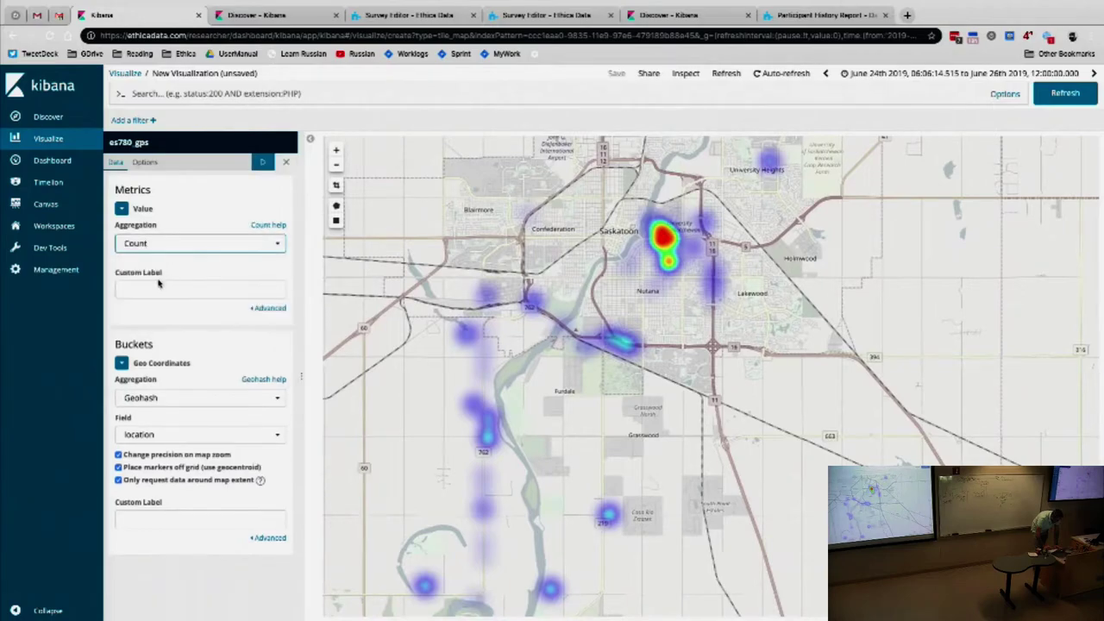
left_click(263, 164)
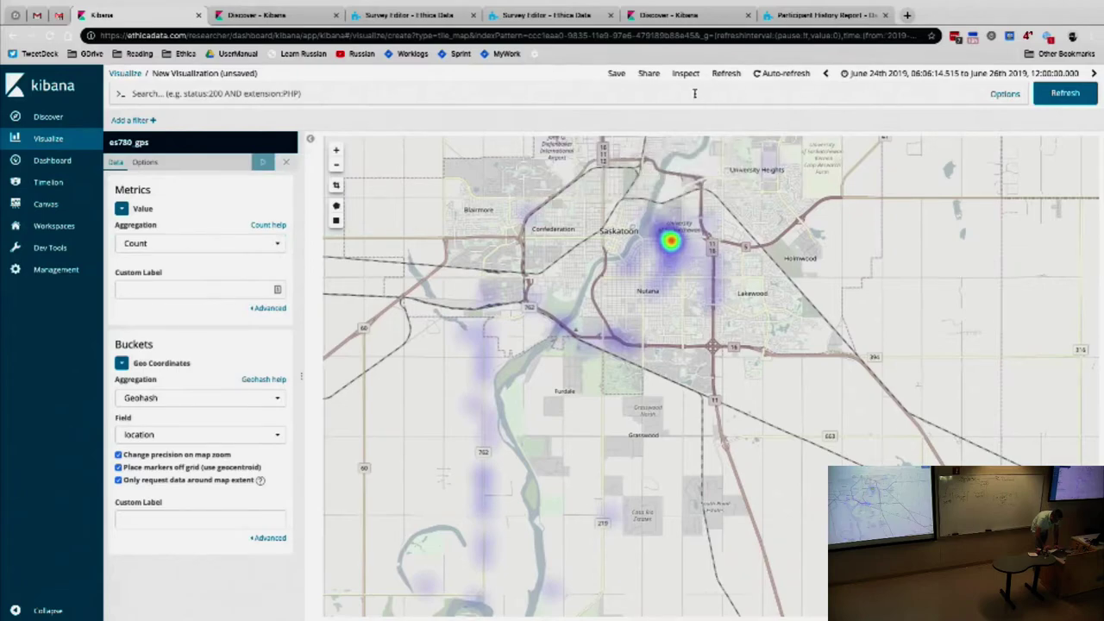
Save the visualization with the title "Number of GPS Readings".
left_click(615, 73)
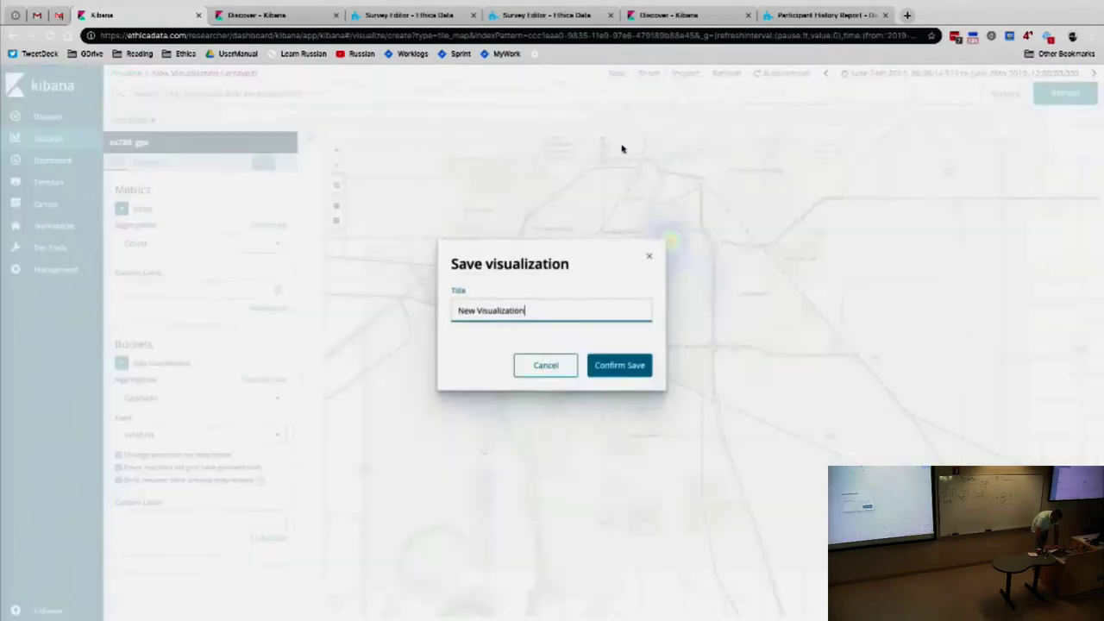
key("ctrl+a")
type("G")
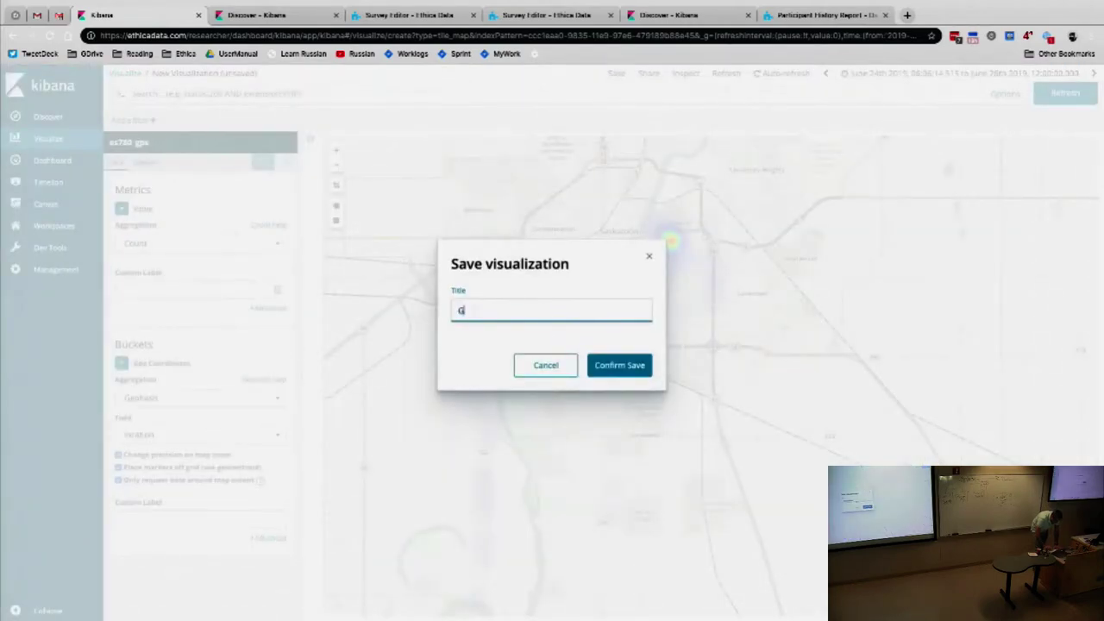
key("ctrl+a")
key("BackSpace")
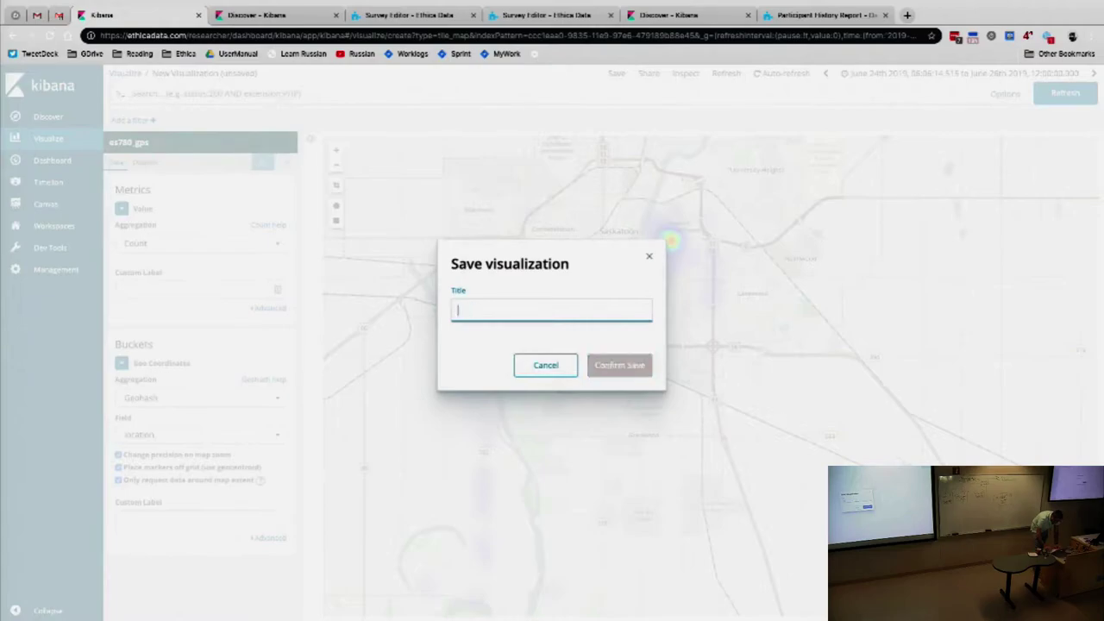
type("Number of GPS Readings")
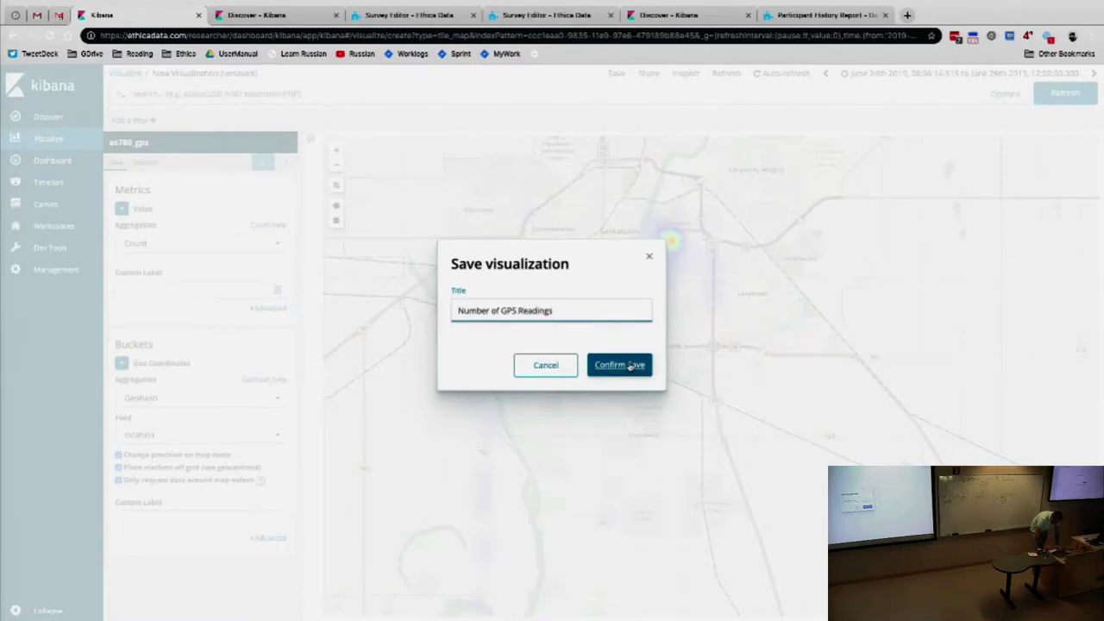
left_click(634, 366)
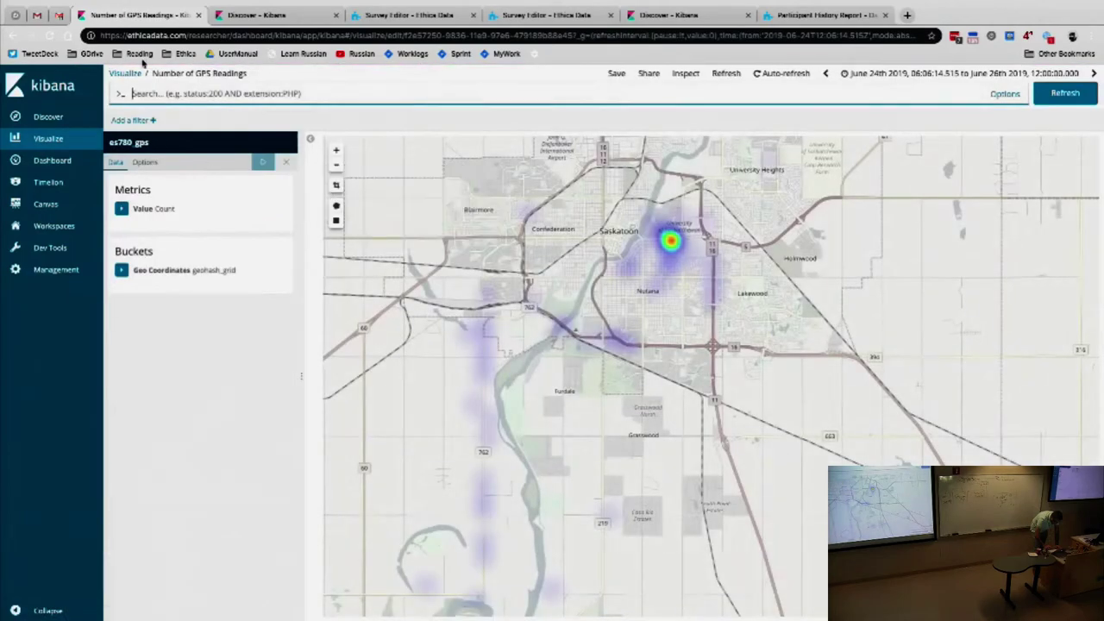
Reopen Number of GPS Readings from the list of saved visualizations and copy its embed code.
left_click(127, 74)
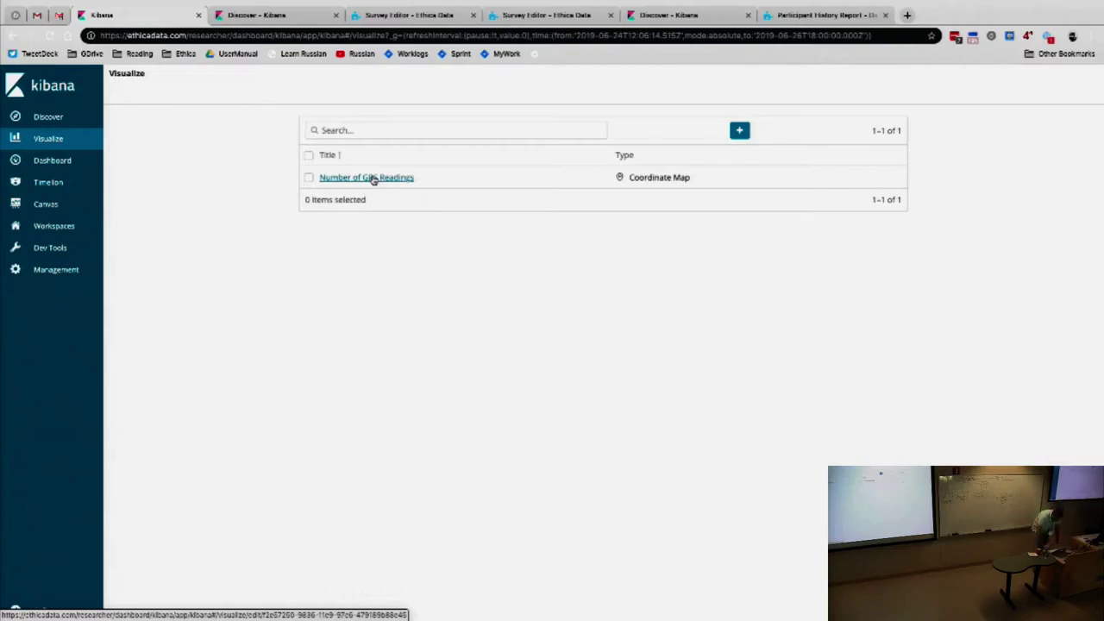
left_click(373, 178)
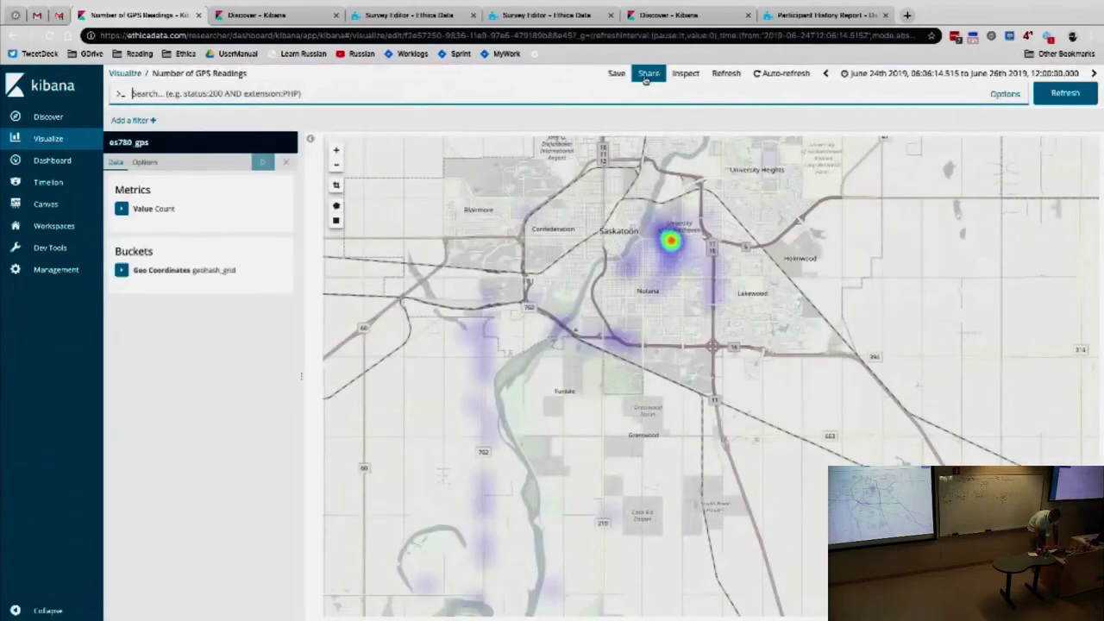
left_click(646, 79)
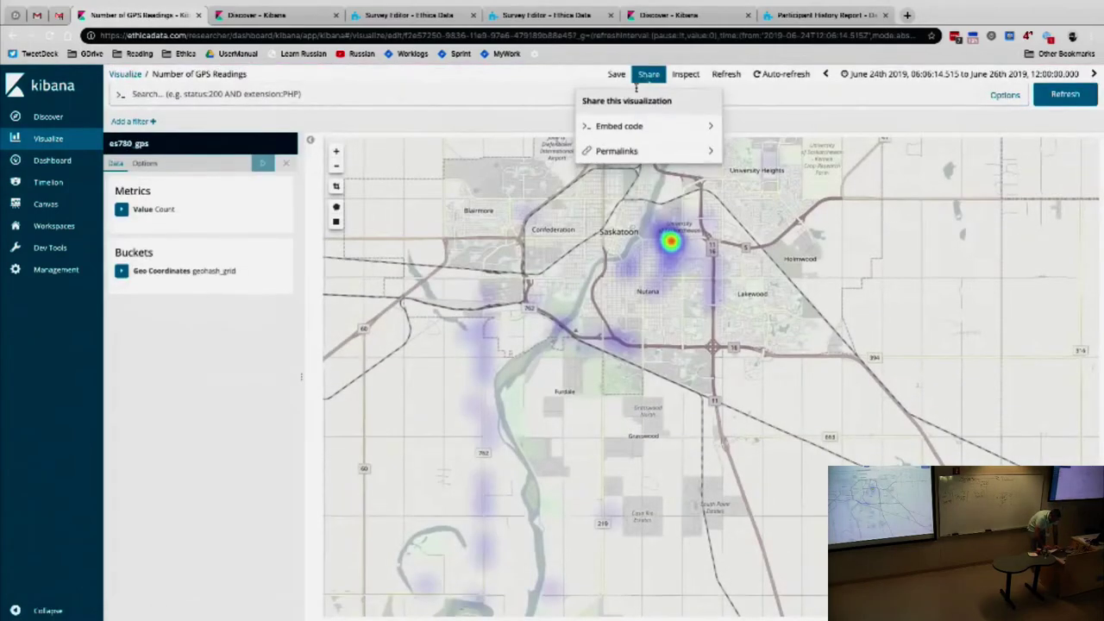
left_click(622, 130)
left_click(629, 215)
Paste the embed code as the address in a new browser tab and strip the iframe markup around the URL, including height and width.
key("ctrl+t")
key("ctrl+v")
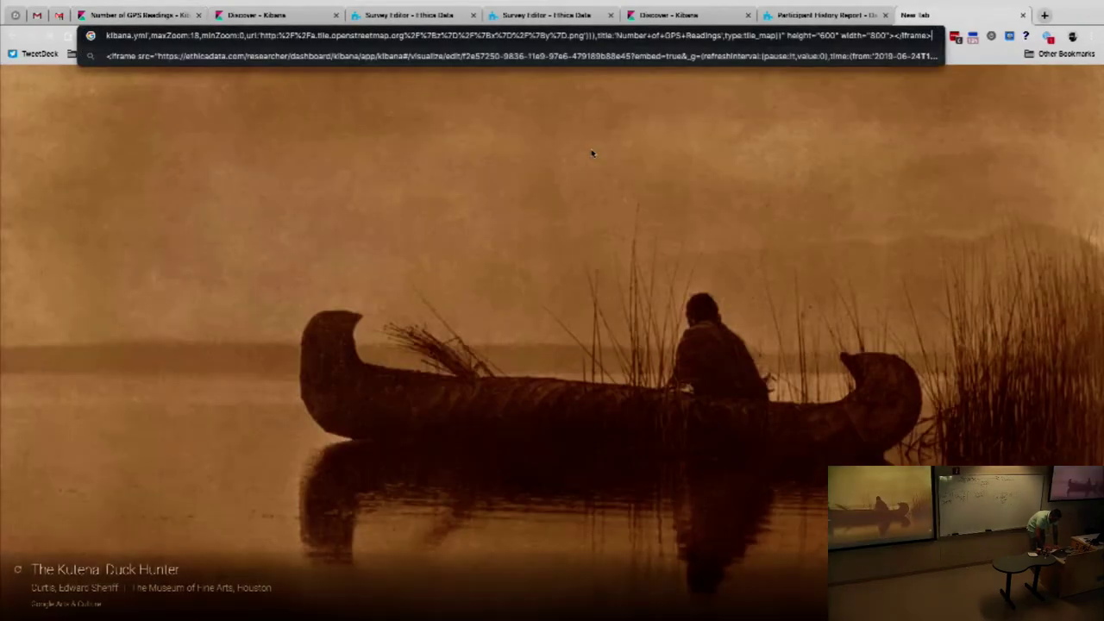
key("ctrl+shift+Left")
key("ctrl+shift+Left")
key("ctrl+shift+Left")
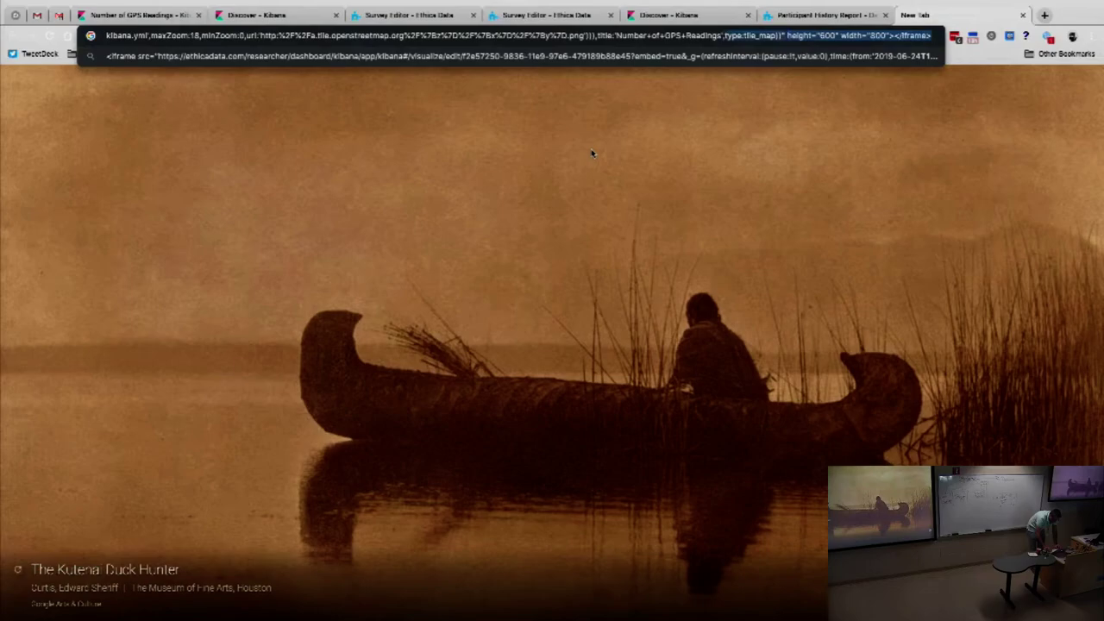
key("BackSpace")
key("Home")
key("ctrl+shift+Right")
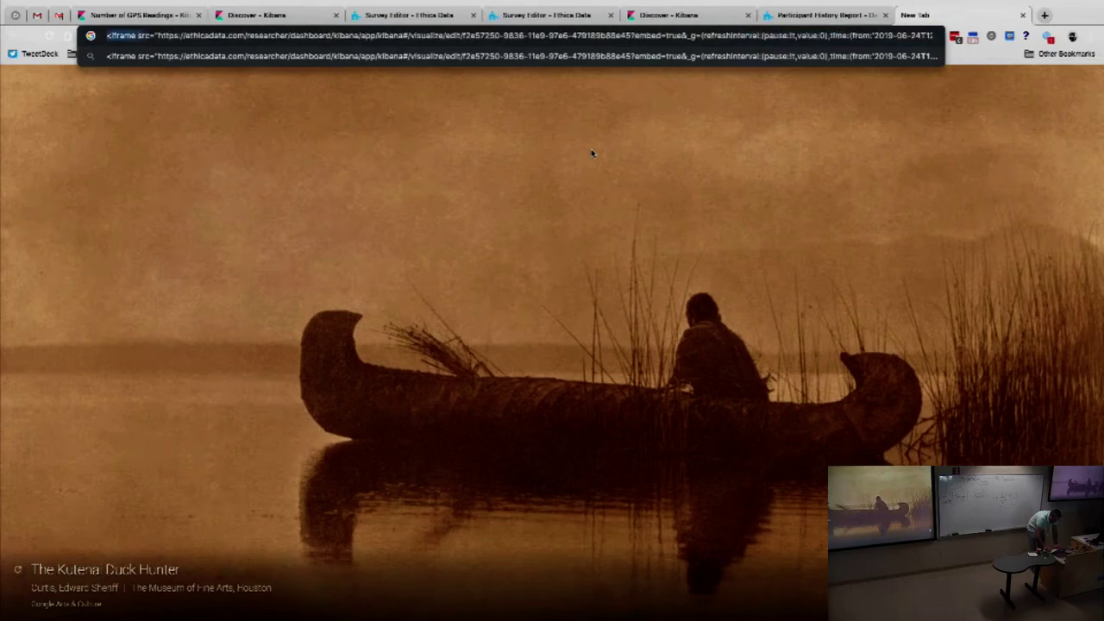
Load the GPS map's embed URL without its iframe markup in the new tab, inspect the map zoomed out, and close the tab.
key("ctrl+shift+Right")
key("ctrl+shift+Right")
key("BackSpace")
key("Return")
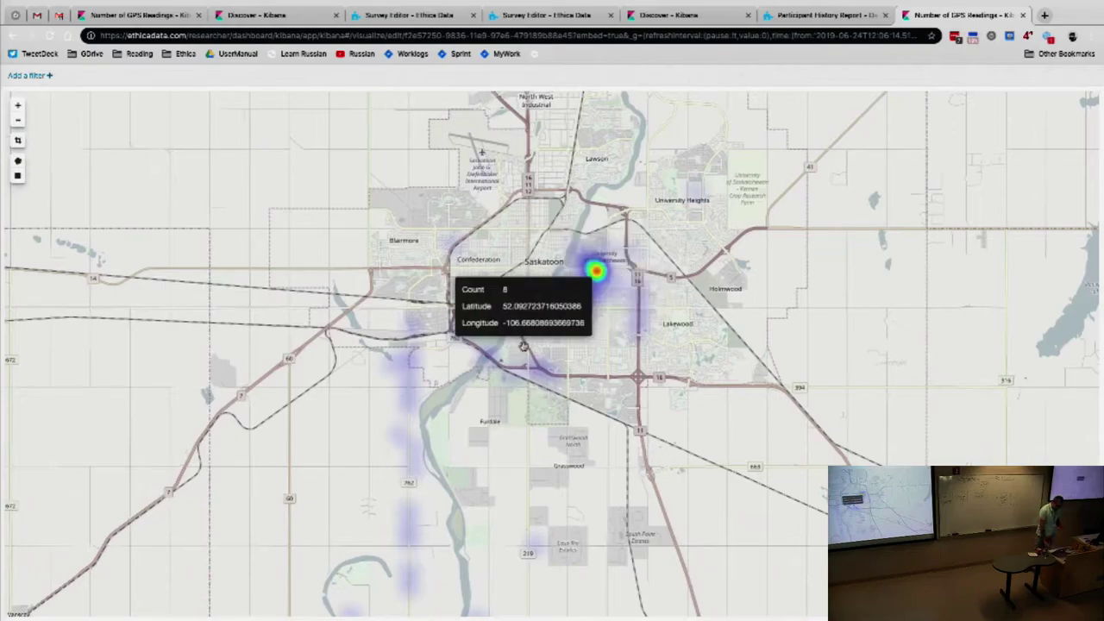
left_click(18, 123)
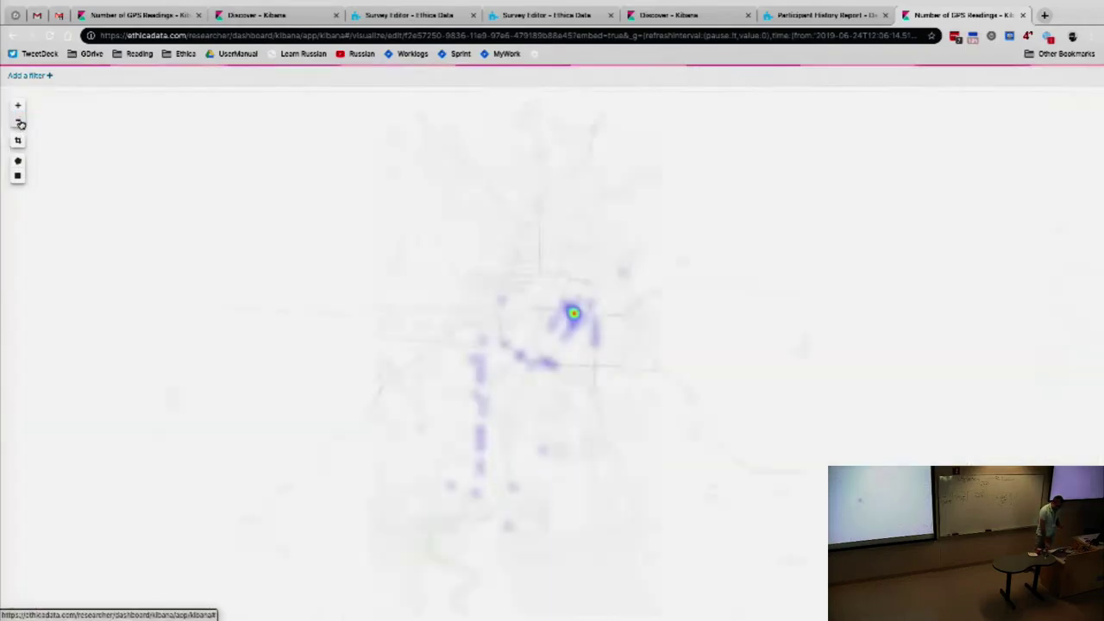
left_click(18, 123)
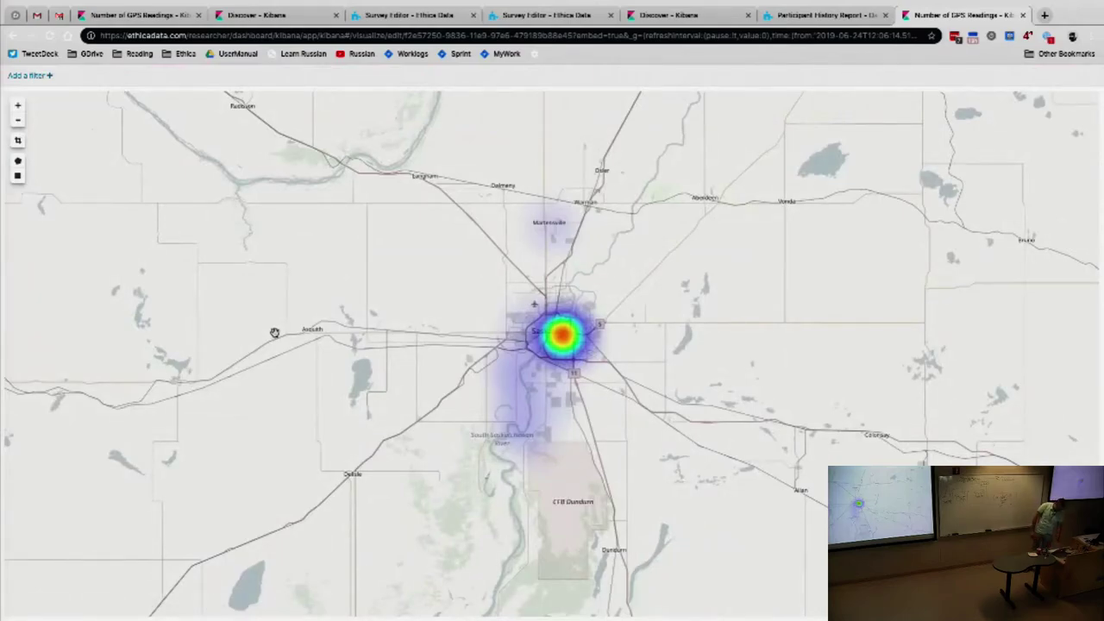
key("ctrl+w")
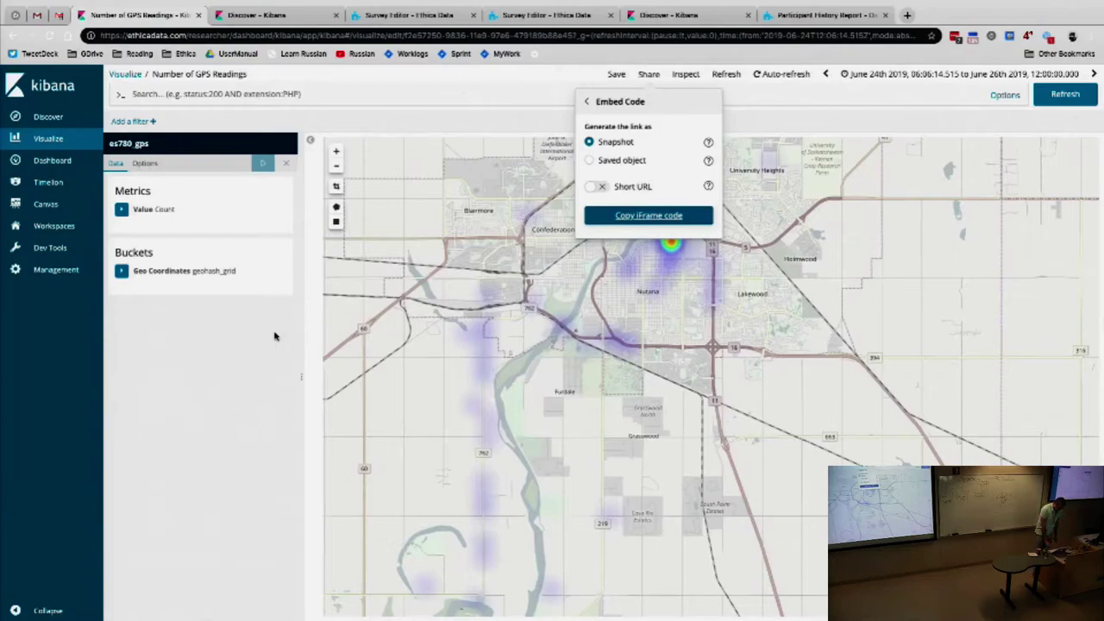
Dismiss the embed code options and show the permalink sharing options for the Number of GPS Readings visualization.
left_click(274, 336)
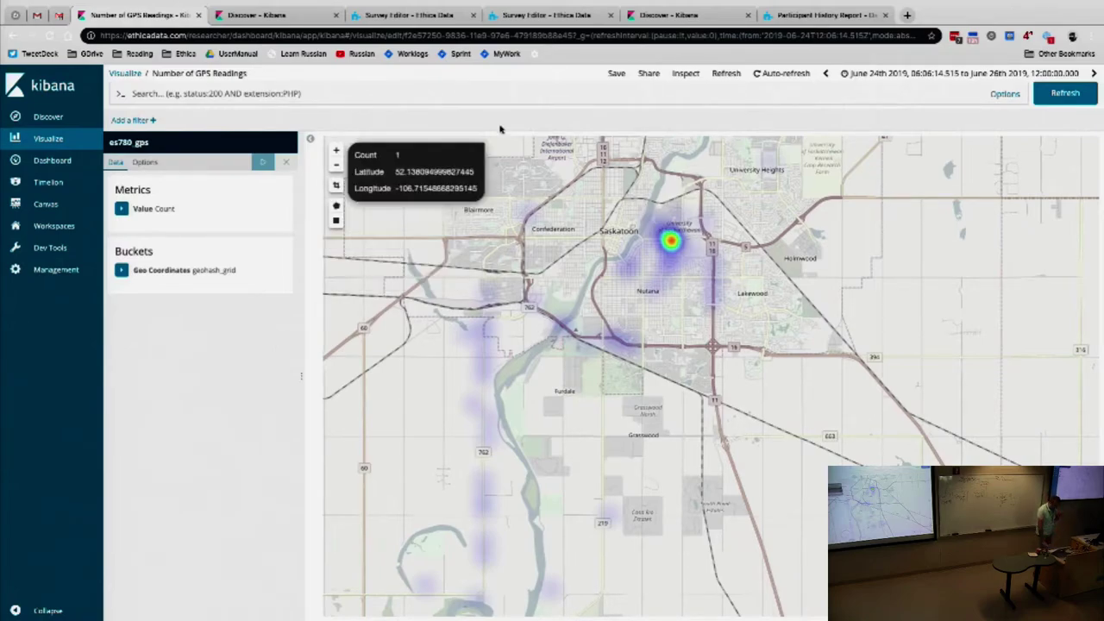
left_click(645, 75)
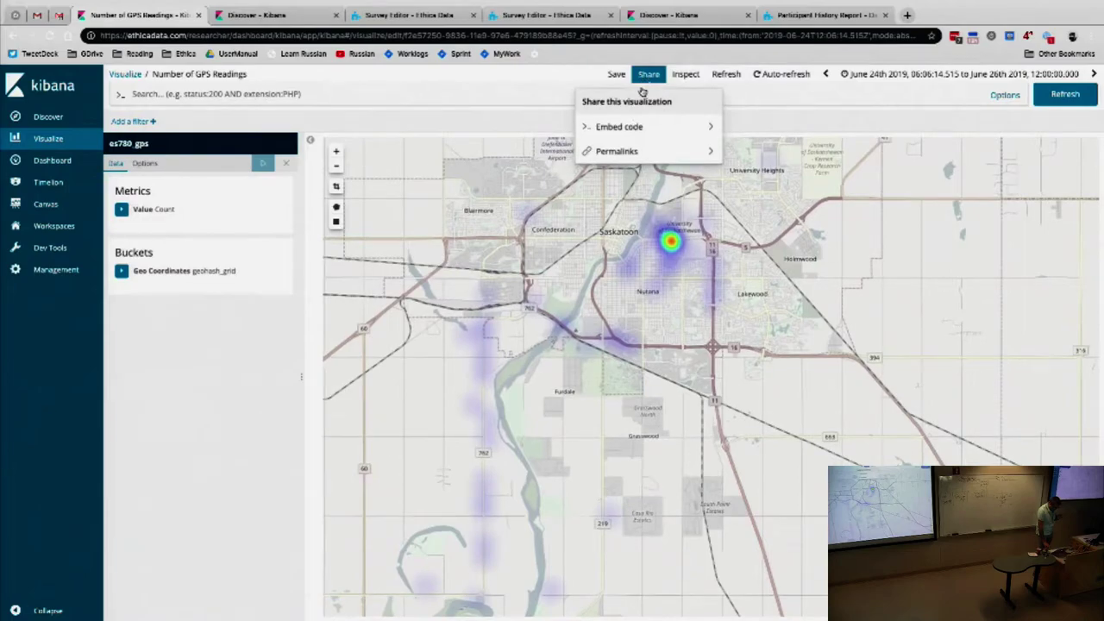
left_click(628, 152)
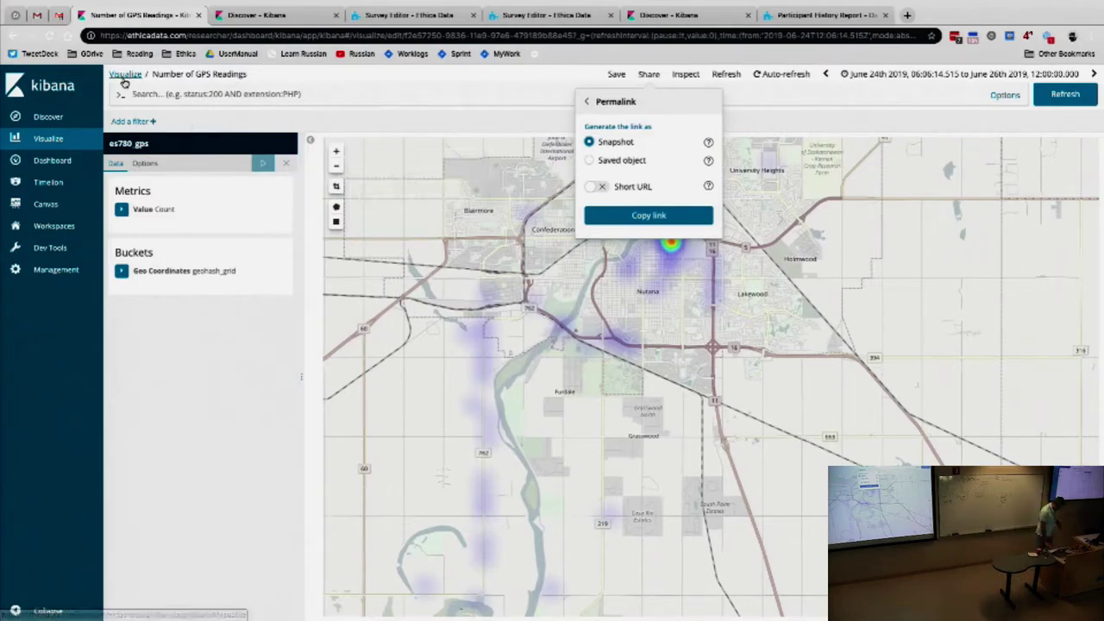
Start a new Kibana index pattern in the management area and define it as es780_battery.
left_click(74, 274)
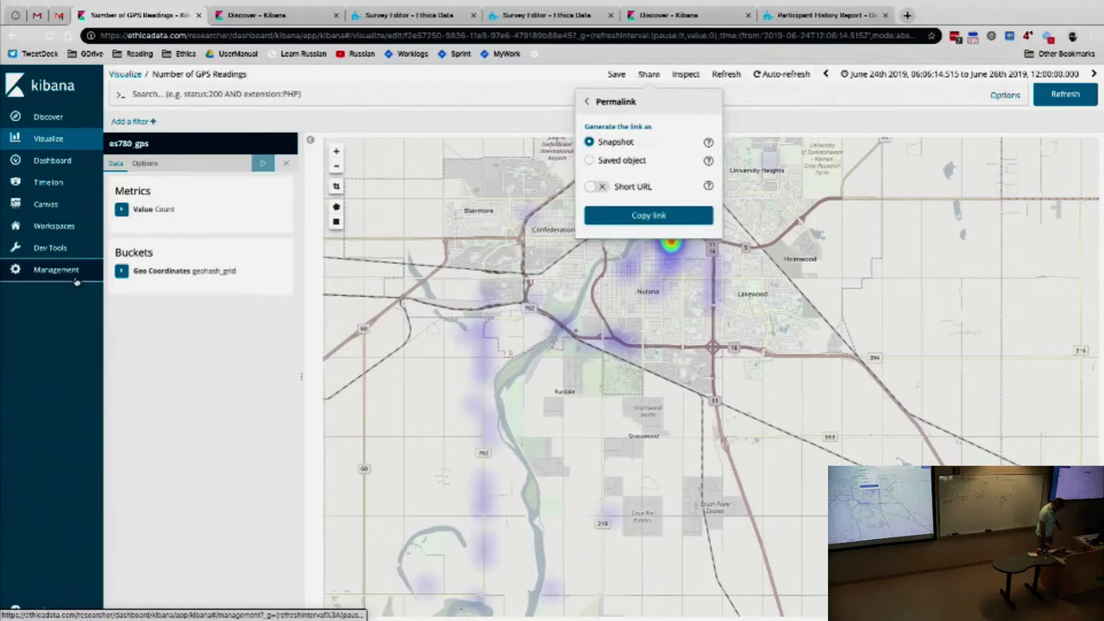
left_click(169, 186)
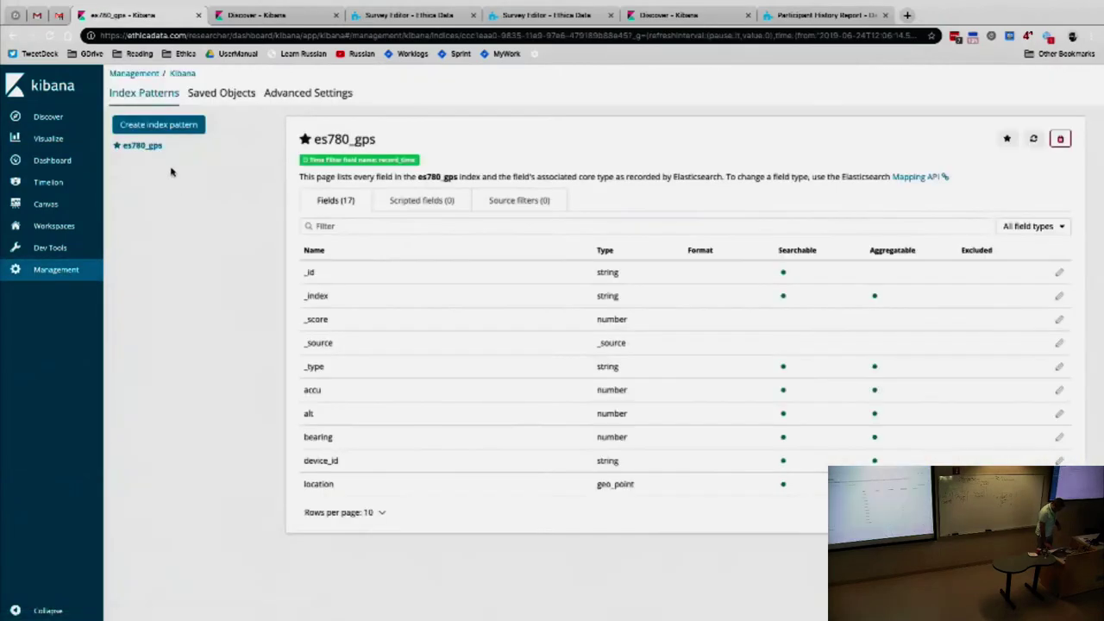
left_click(160, 124)
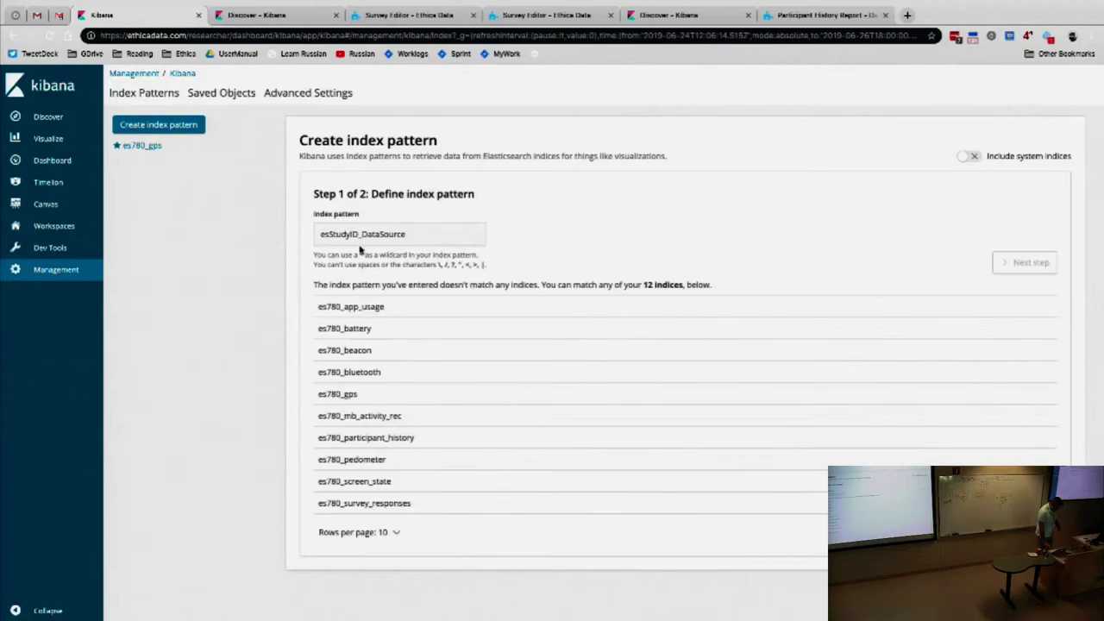
double_click(336, 325)
key("ctrl+c")
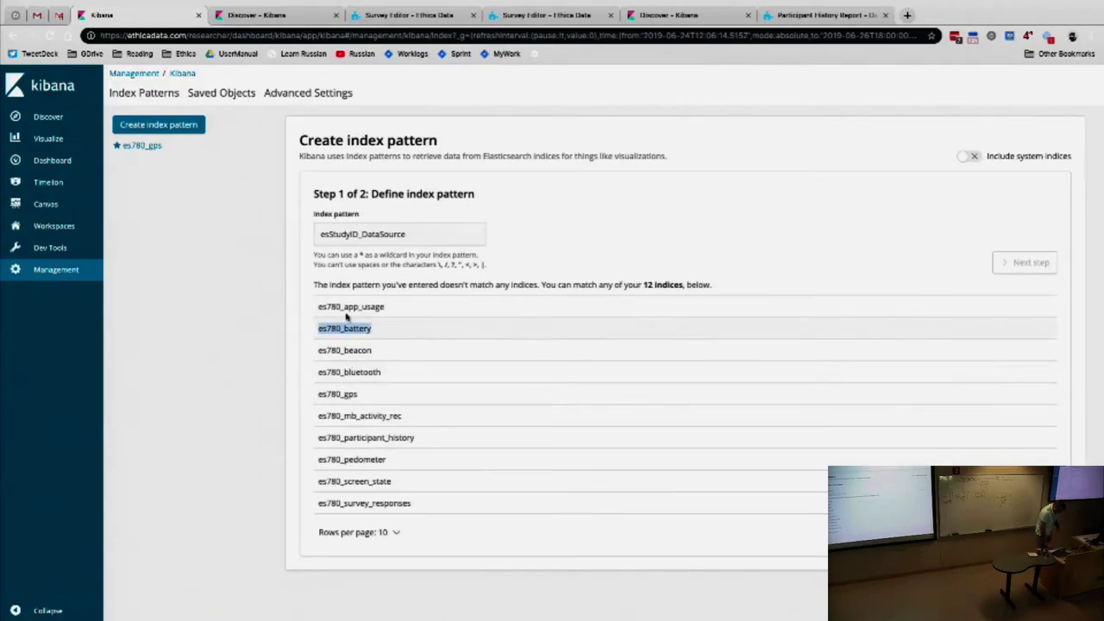
double_click(364, 234)
key("ctrl+v")
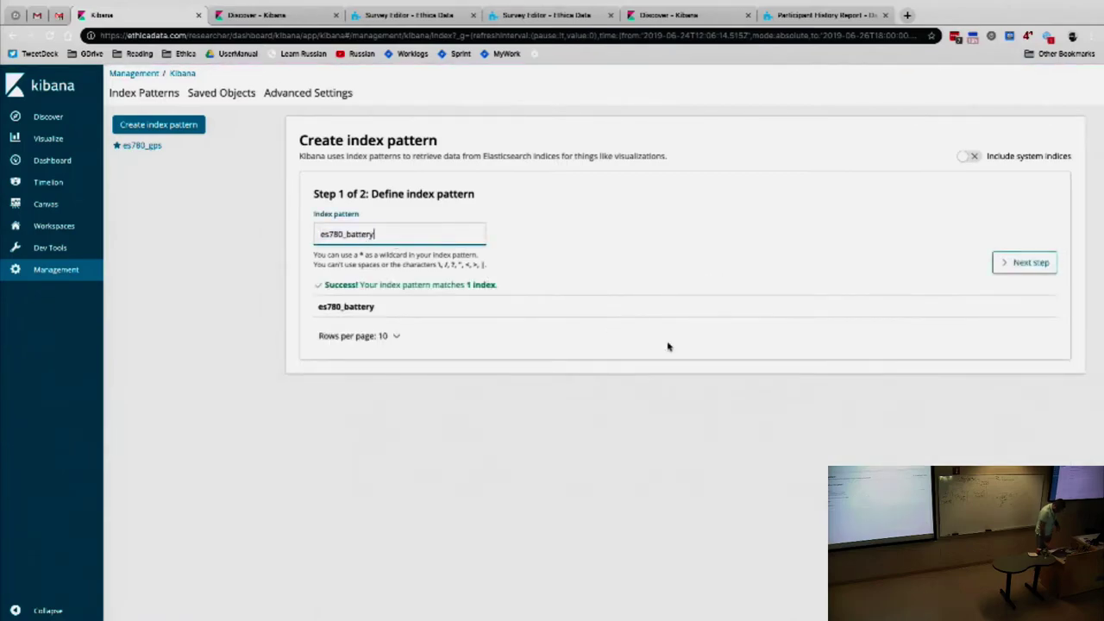
Set record_time as the time filter field and create the es780_battery index pattern.
left_click(1022, 263)
left_click(387, 262)
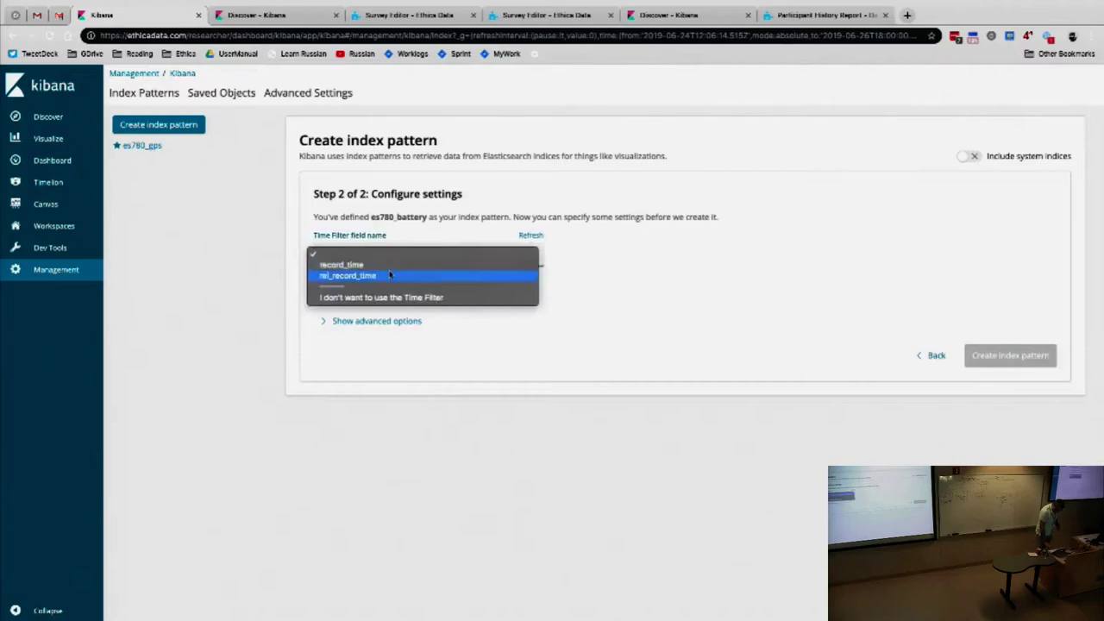
left_click(390, 258)
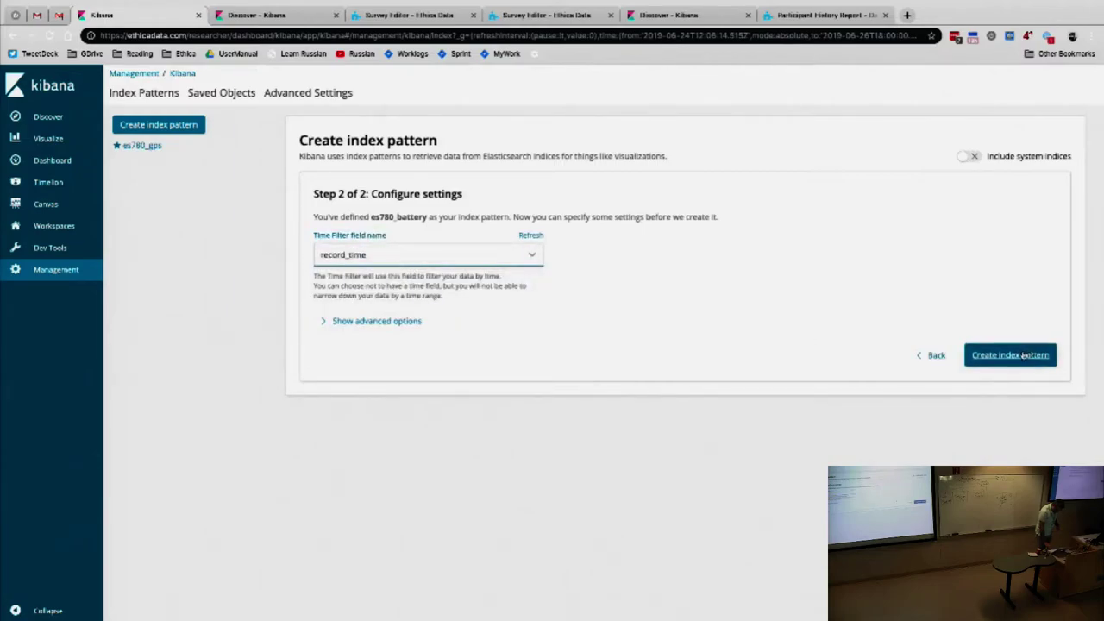
left_click(1022, 355)
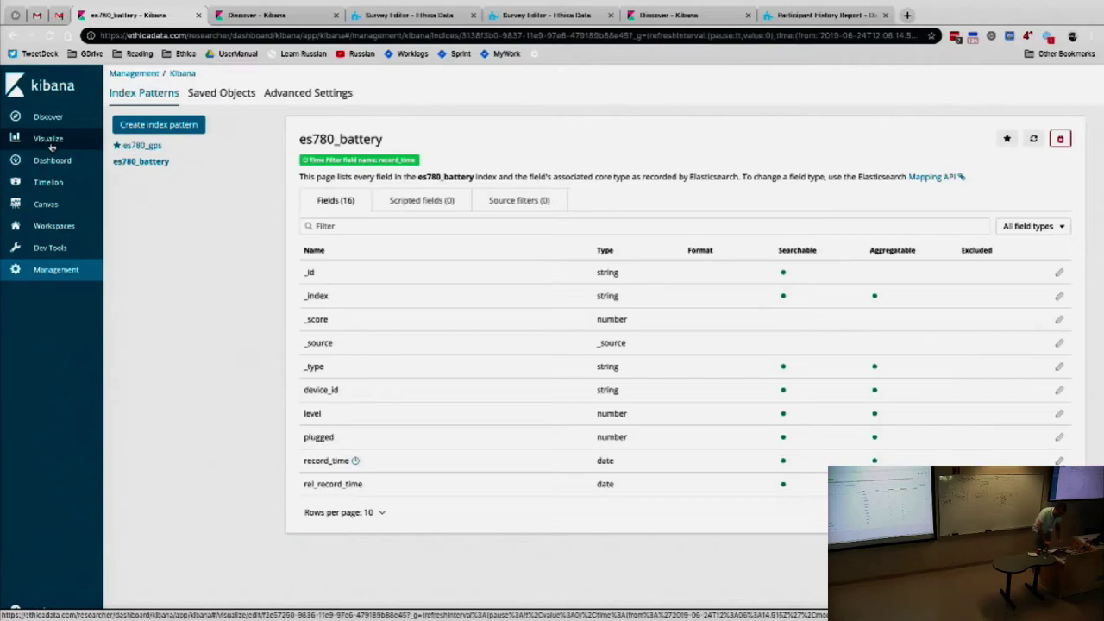
Start a new Line visualization based on the es780_battery index.
left_click(50, 145)
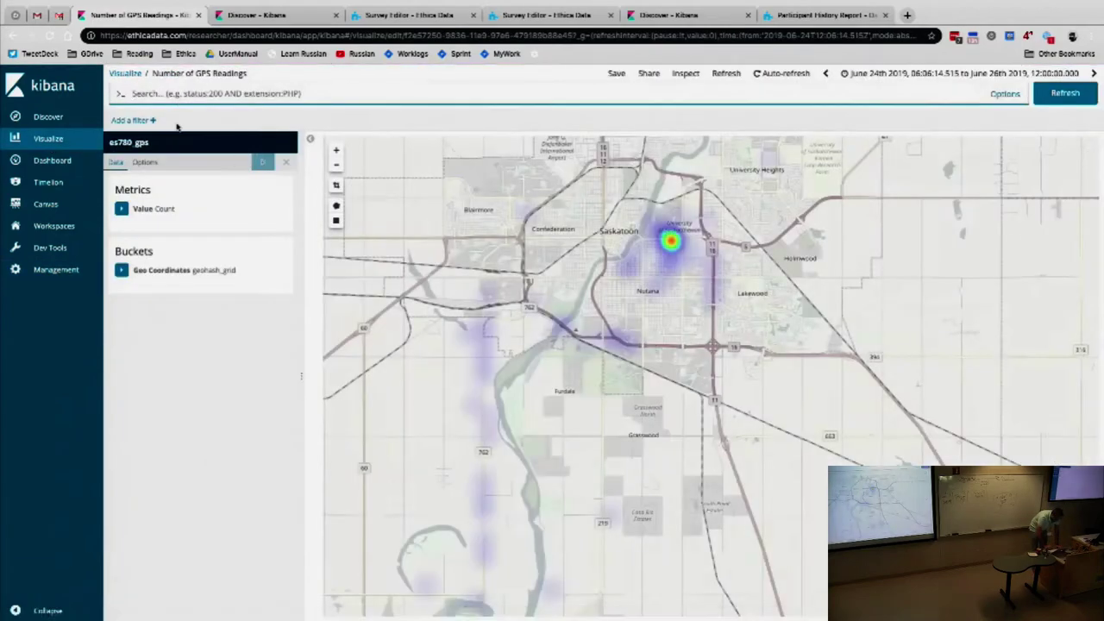
left_click(126, 74)
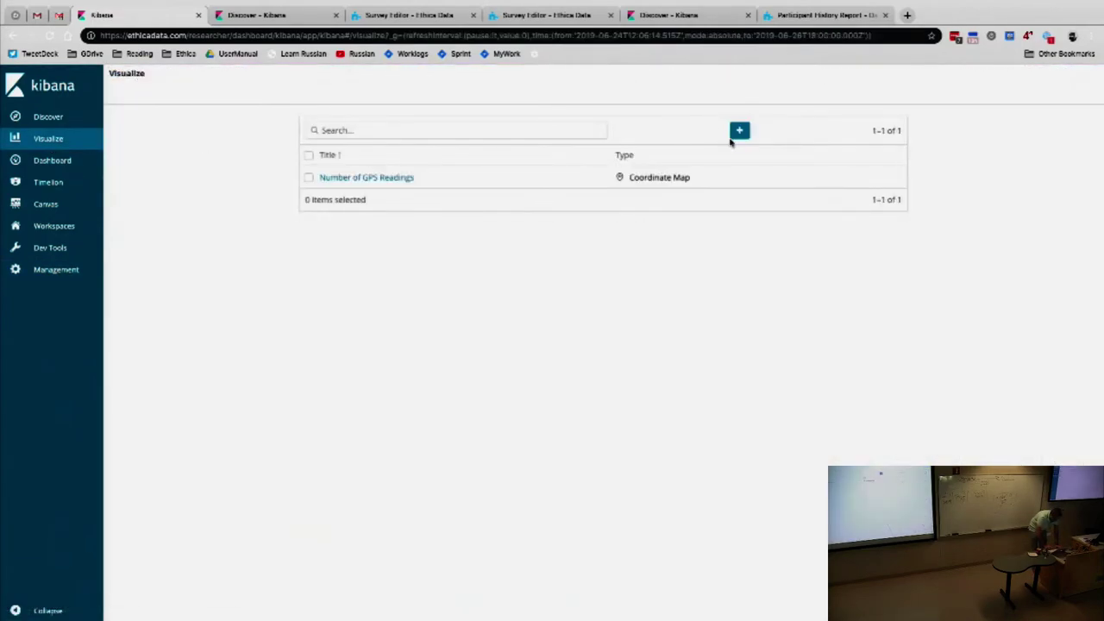
left_click(739, 131)
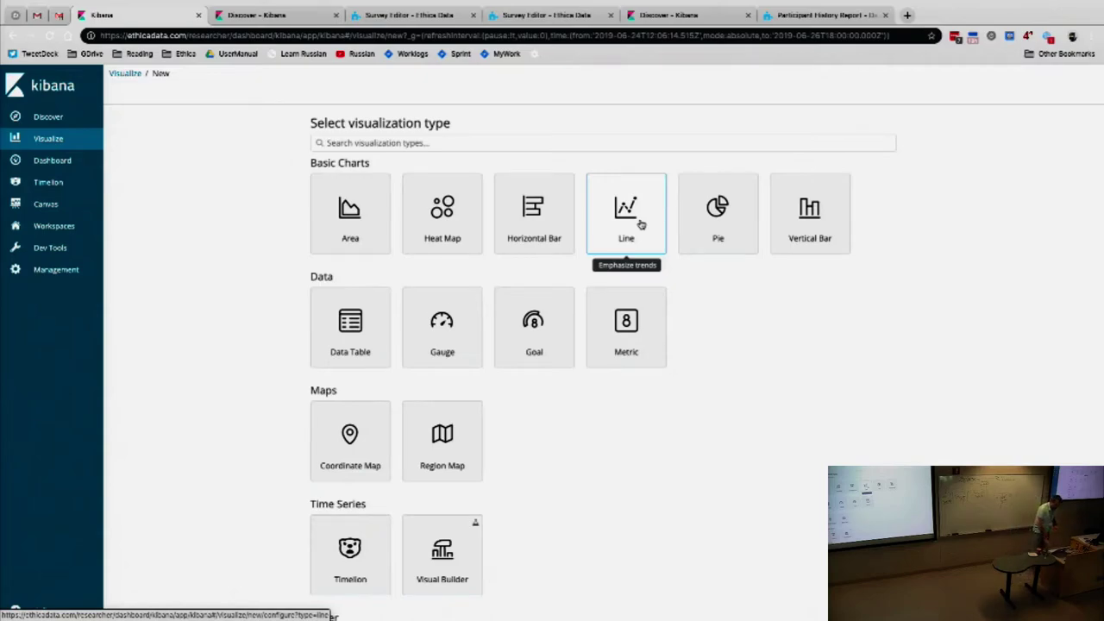
left_click(641, 224)
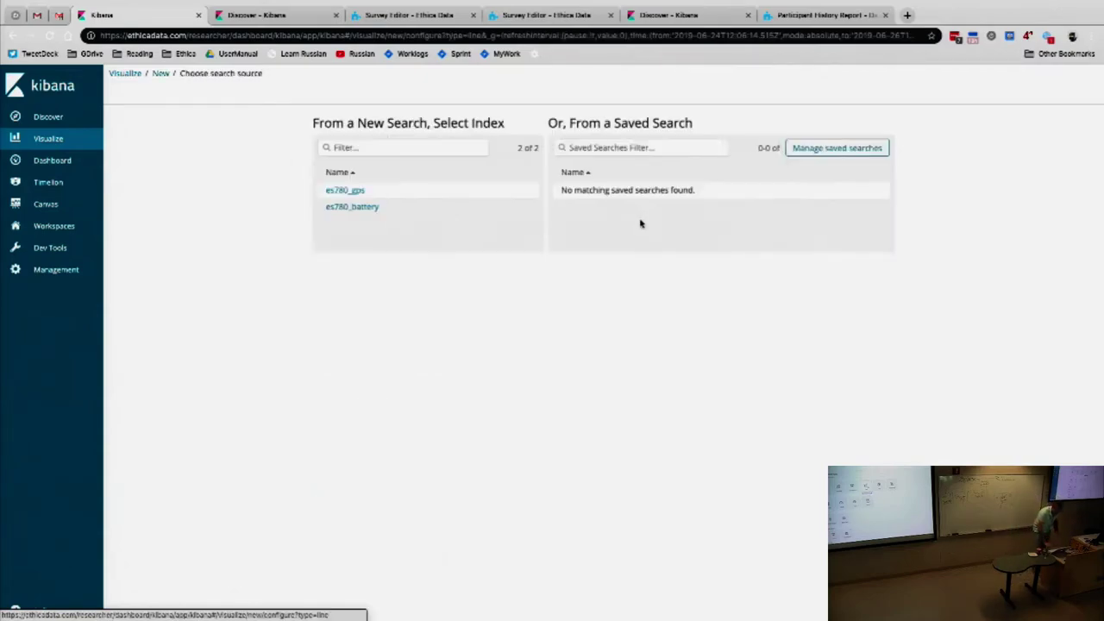
left_click(351, 208)
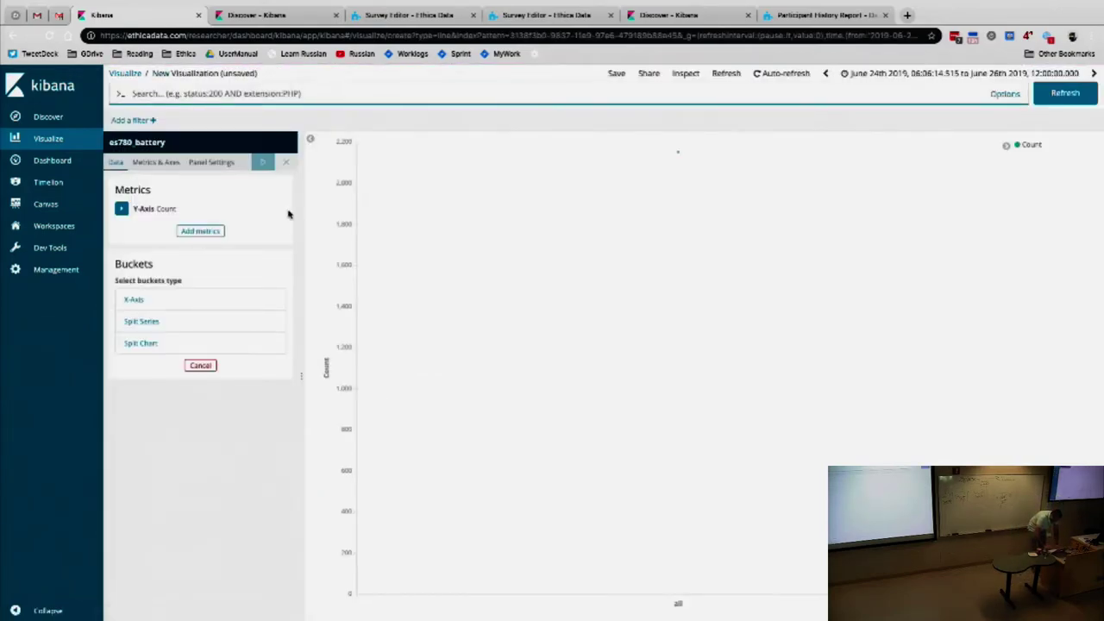
Add an X-axis bucket using a Date Histogram on record_time with an Hourly interval.
left_click(122, 210)
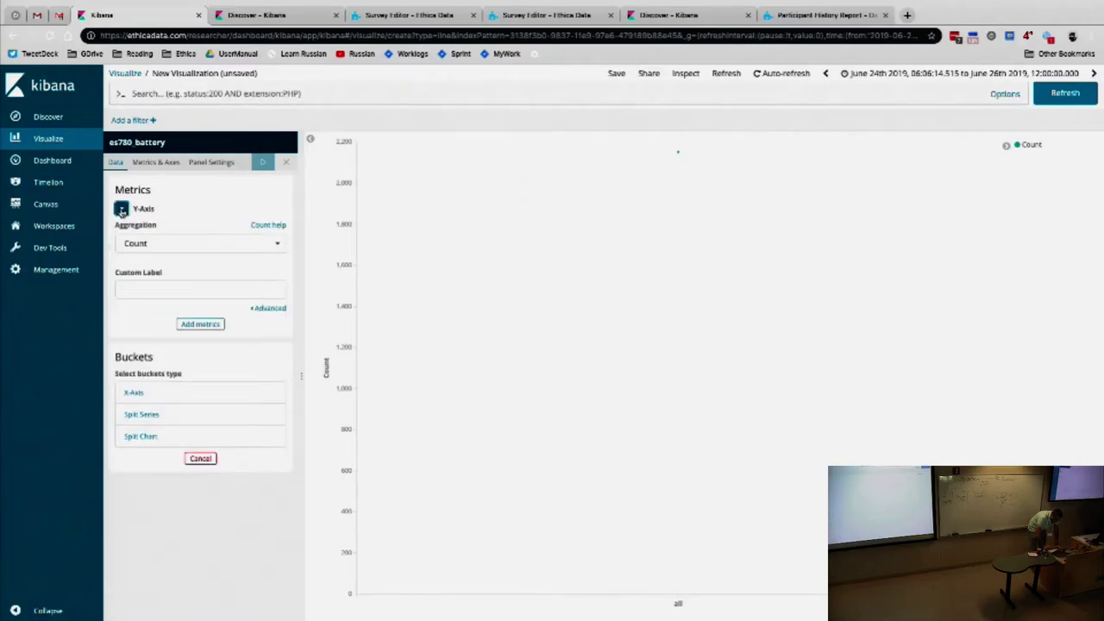
left_click(123, 210)
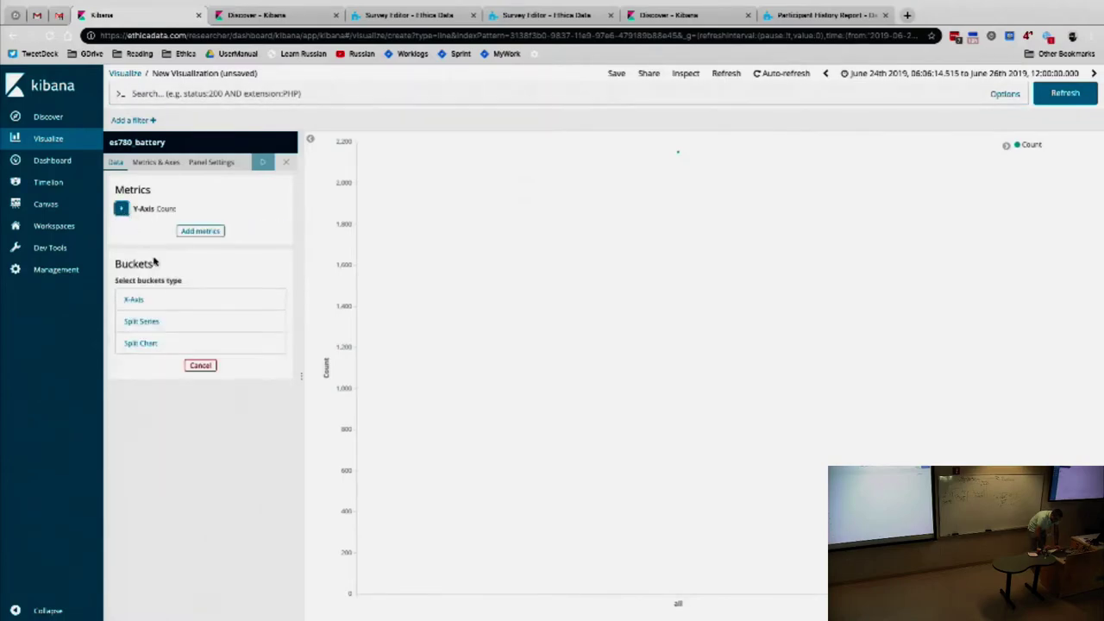
left_click(160, 304)
left_click(164, 319)
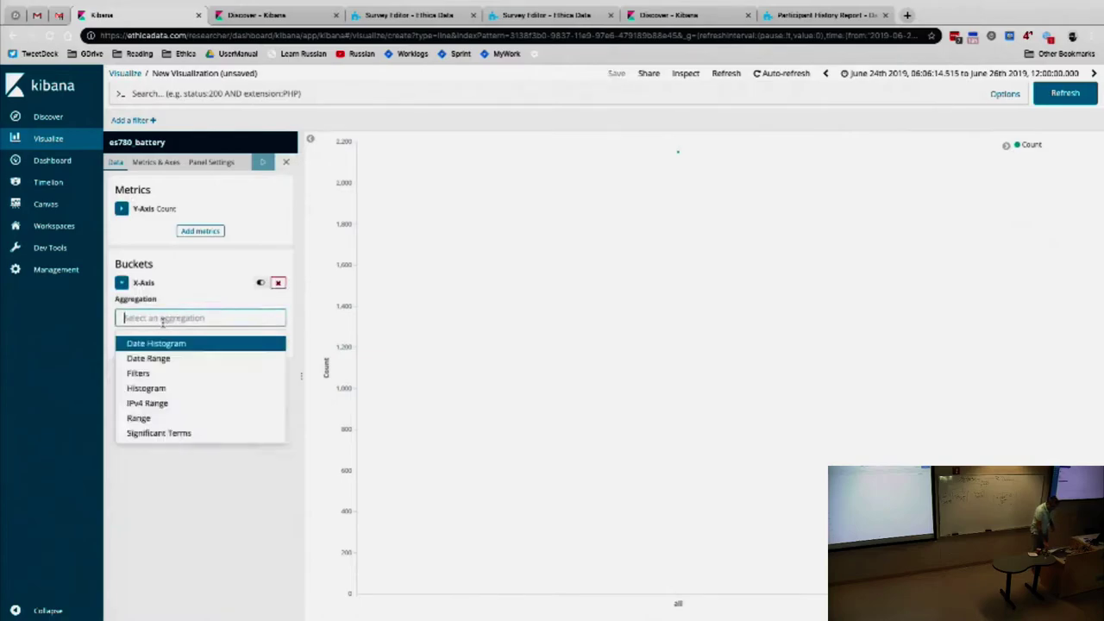
left_click(170, 345)
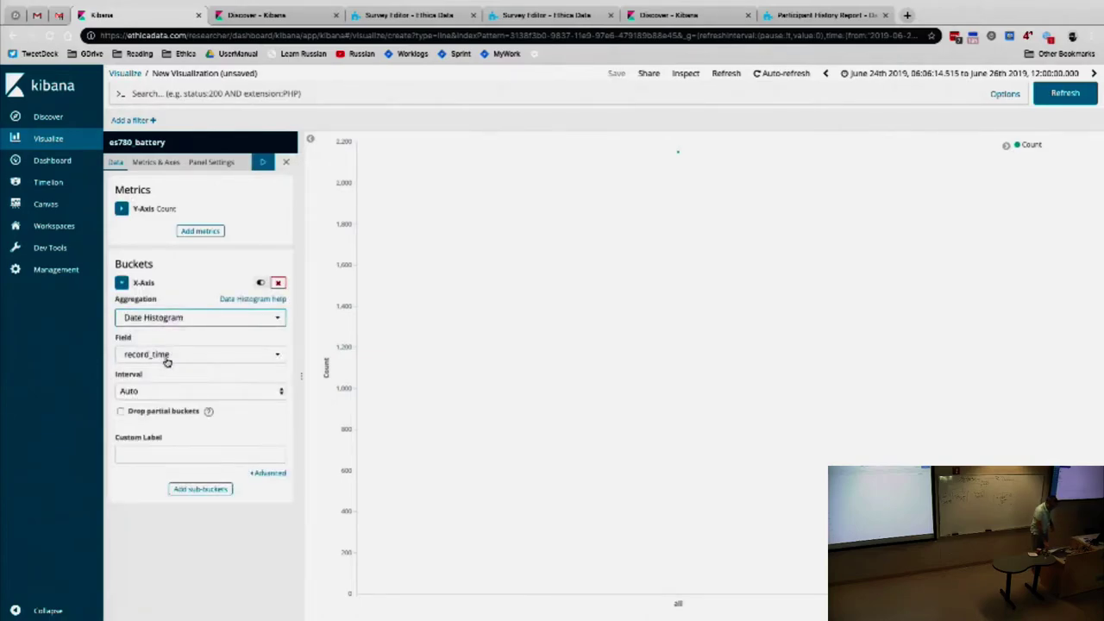
left_click(166, 393)
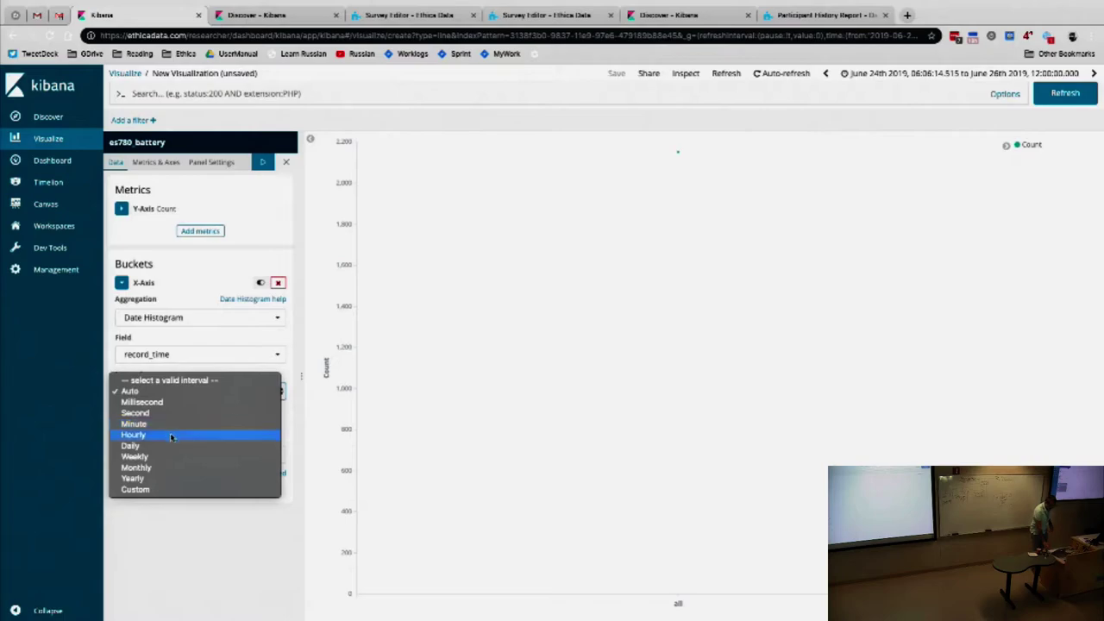
left_click(171, 435)
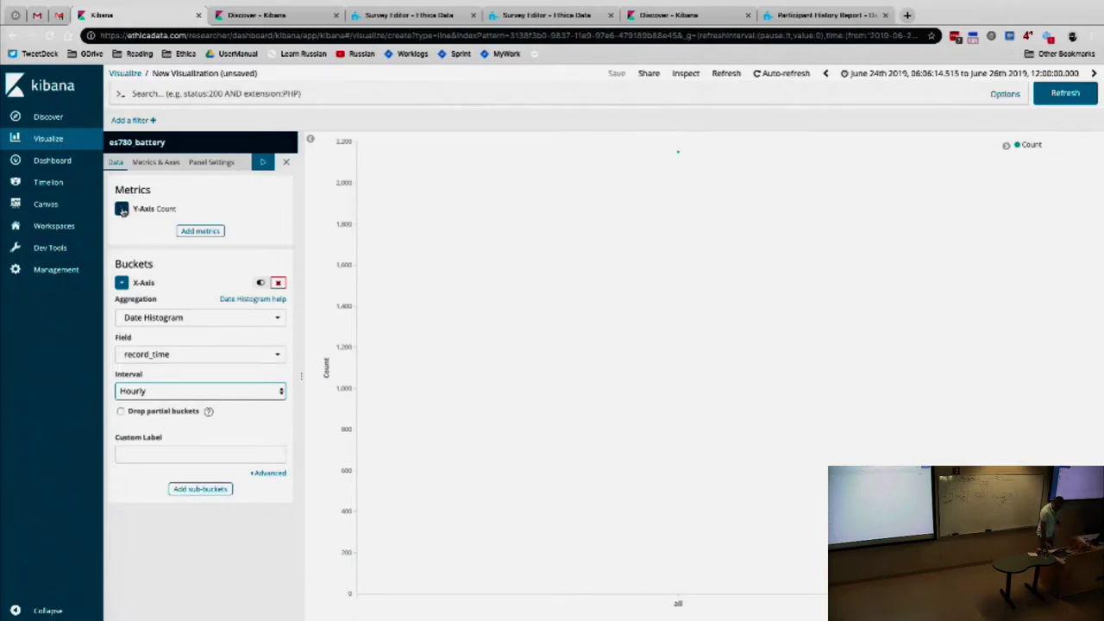
Set the Y-axis metric to the Average of the level field and apply the changes to the chart.
left_click(121, 210)
left_click(155, 246)
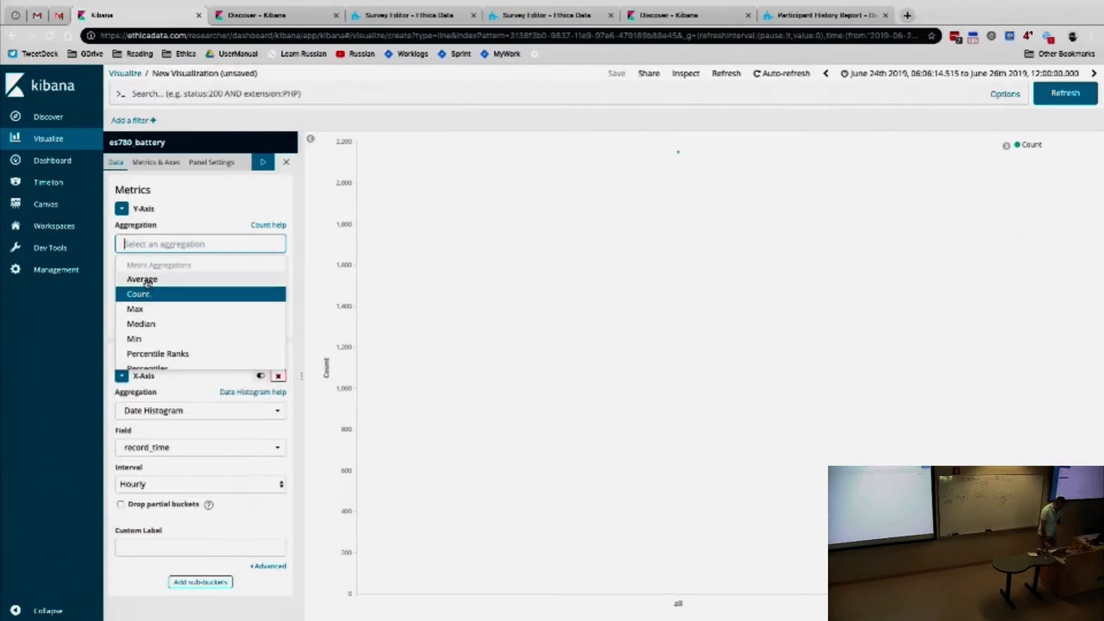
left_click(143, 280)
left_click(164, 281)
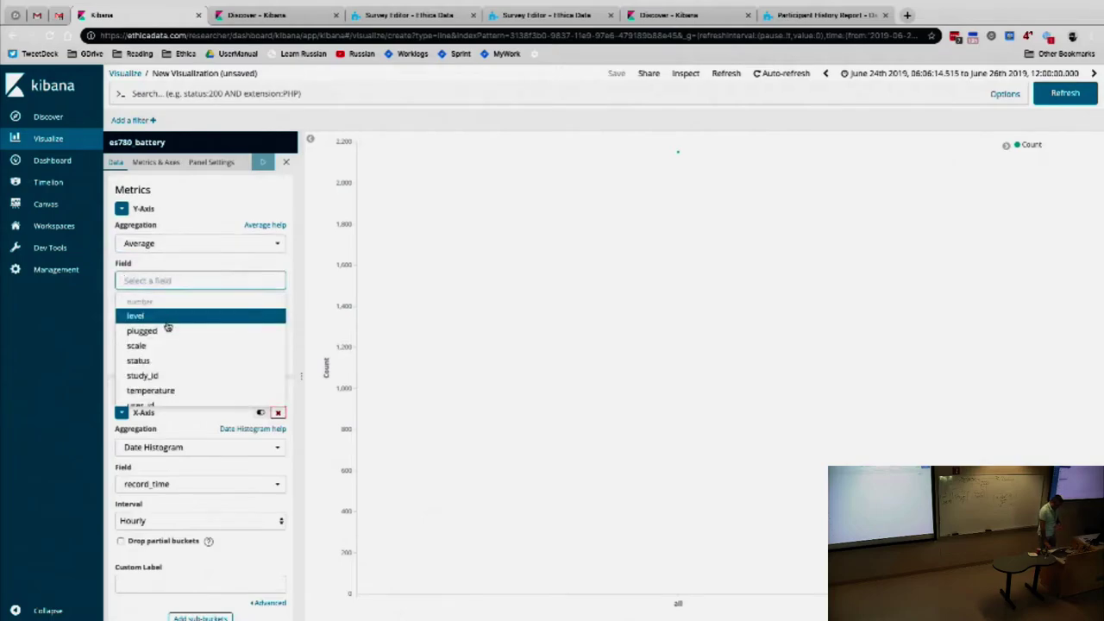
left_click(163, 319)
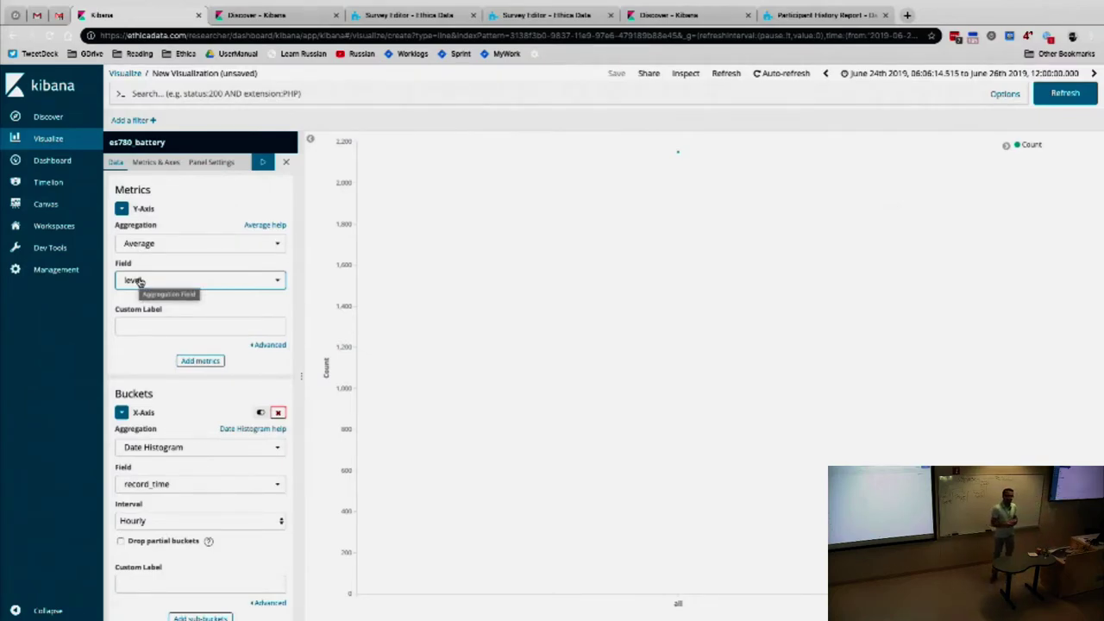
left_click(262, 162)
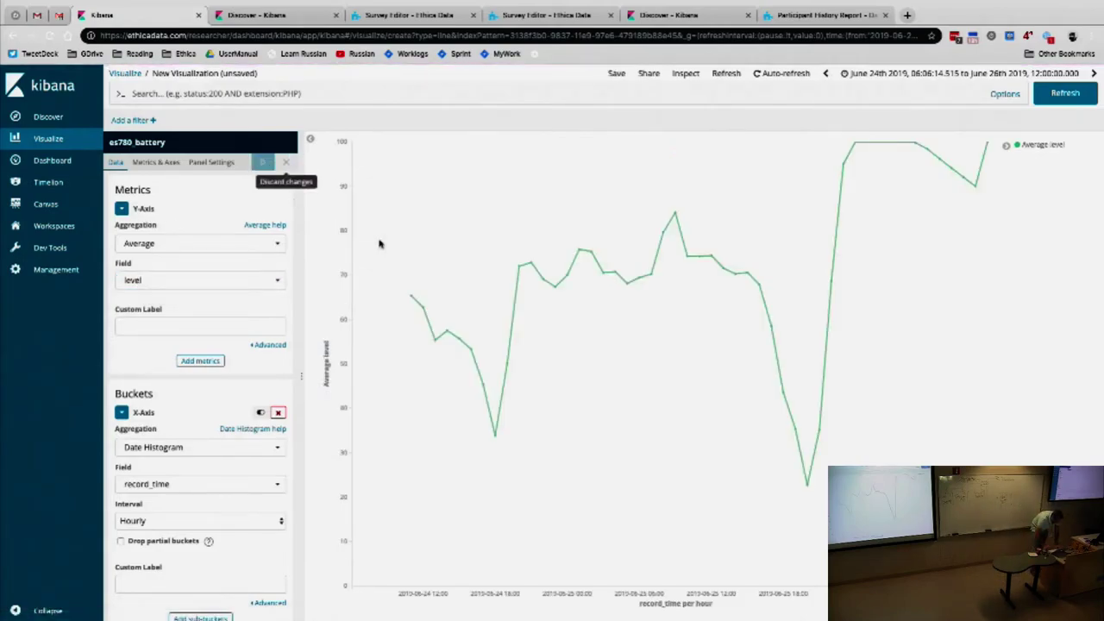
Limit the chart's absolute time range to the whole of June 25, 2019, and collapse the Y-axis and X-axis settings.
left_click(964, 74)
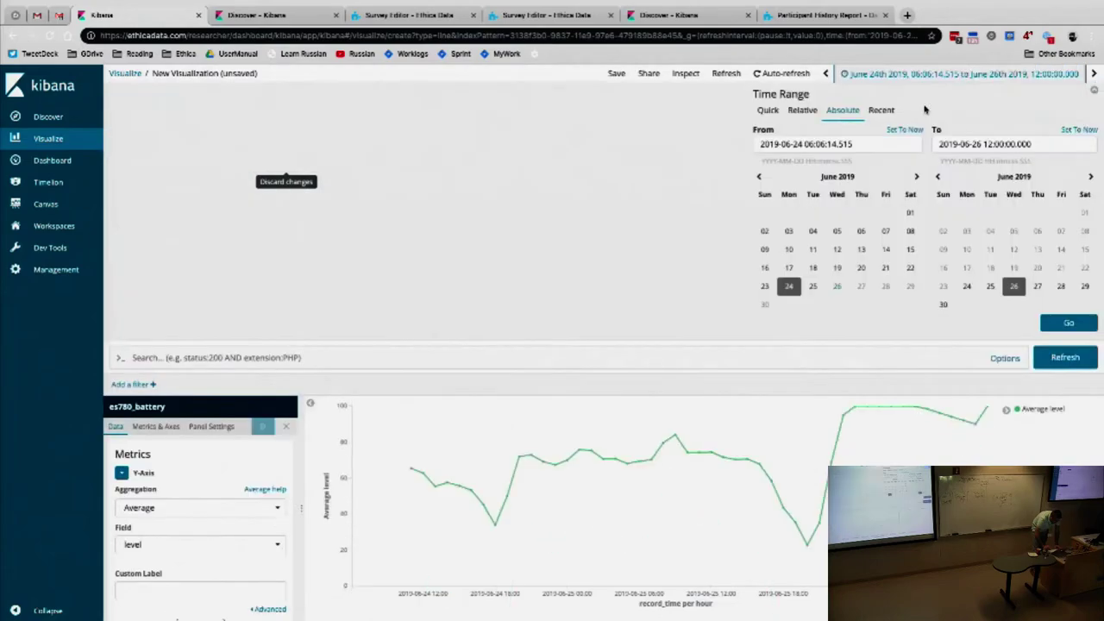
left_click(813, 285)
left_click(991, 285)
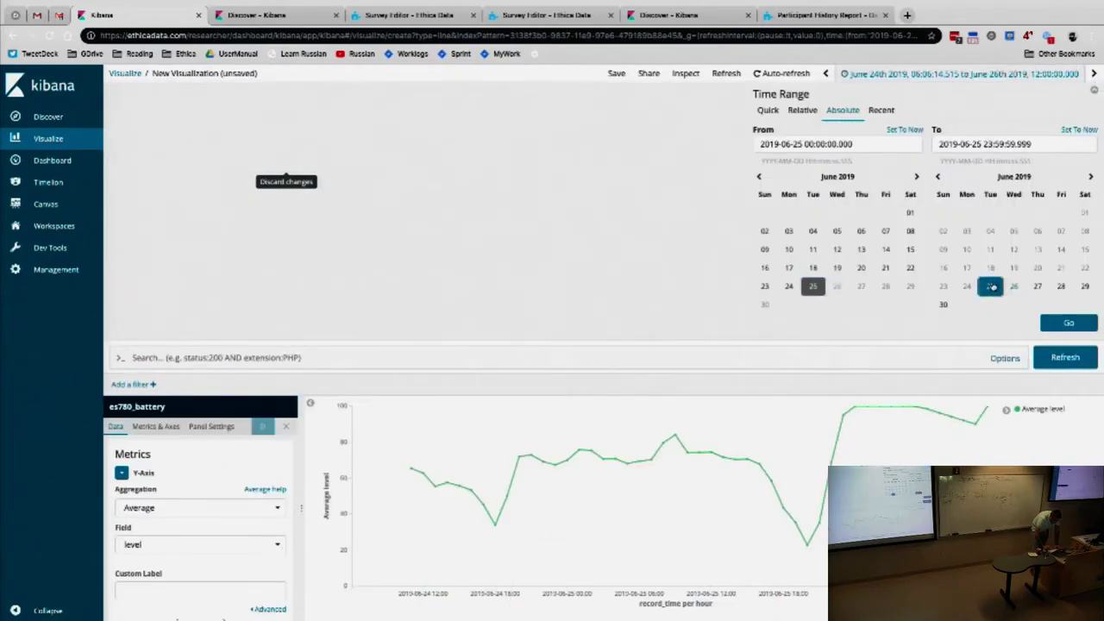
left_click(1067, 324)
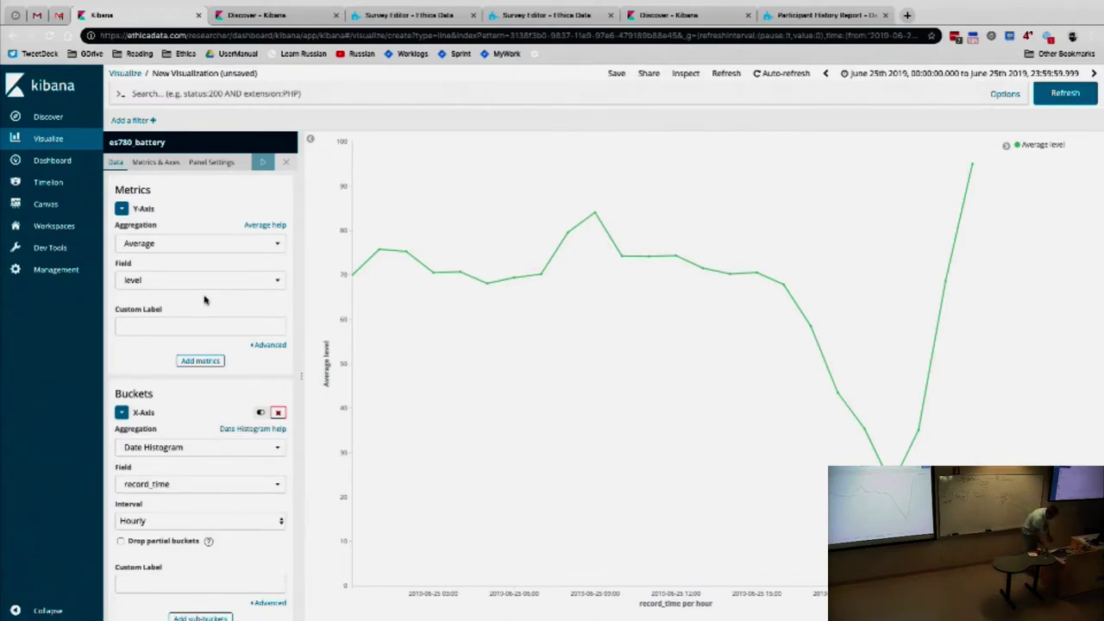
left_click(122, 209)
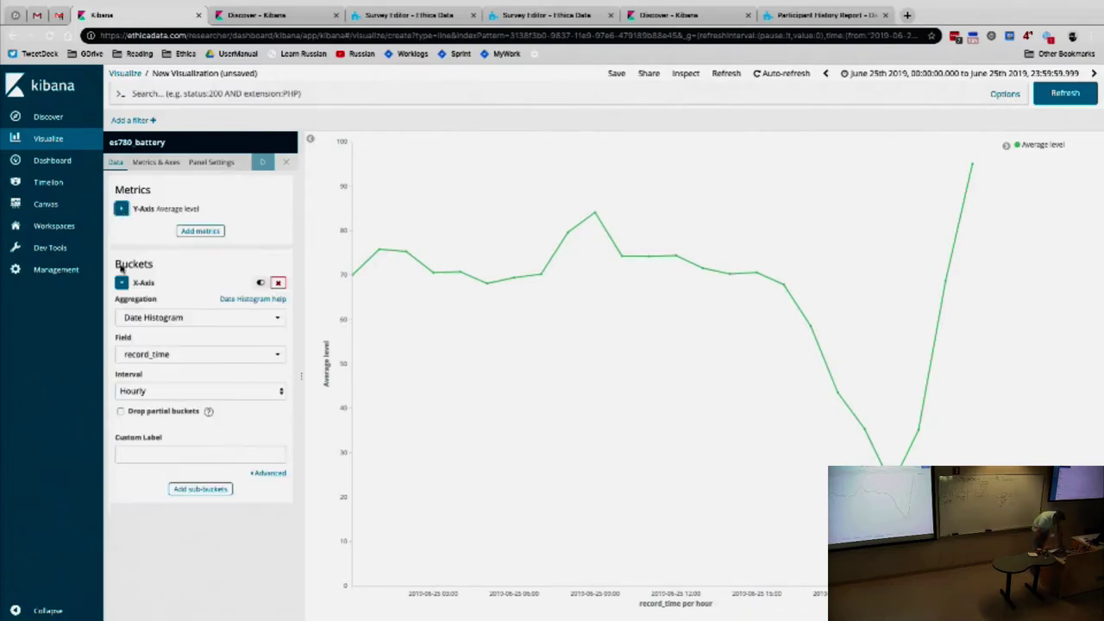
left_click(122, 282)
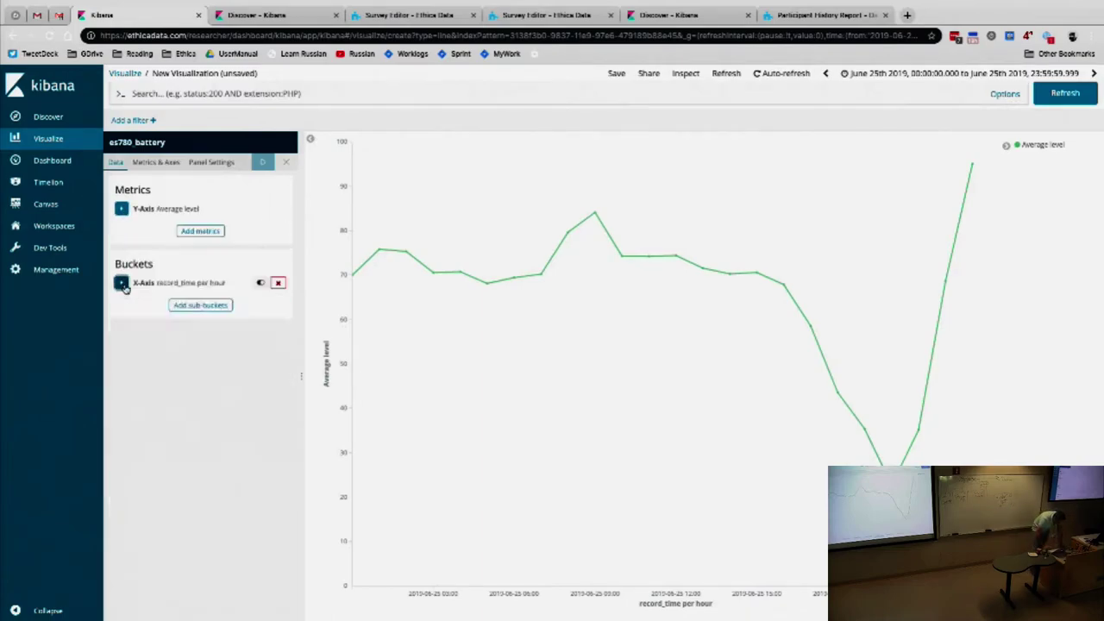
Add a Split Series sub-bucket using the Terms aggregation on the user_id field.
left_click(199, 306)
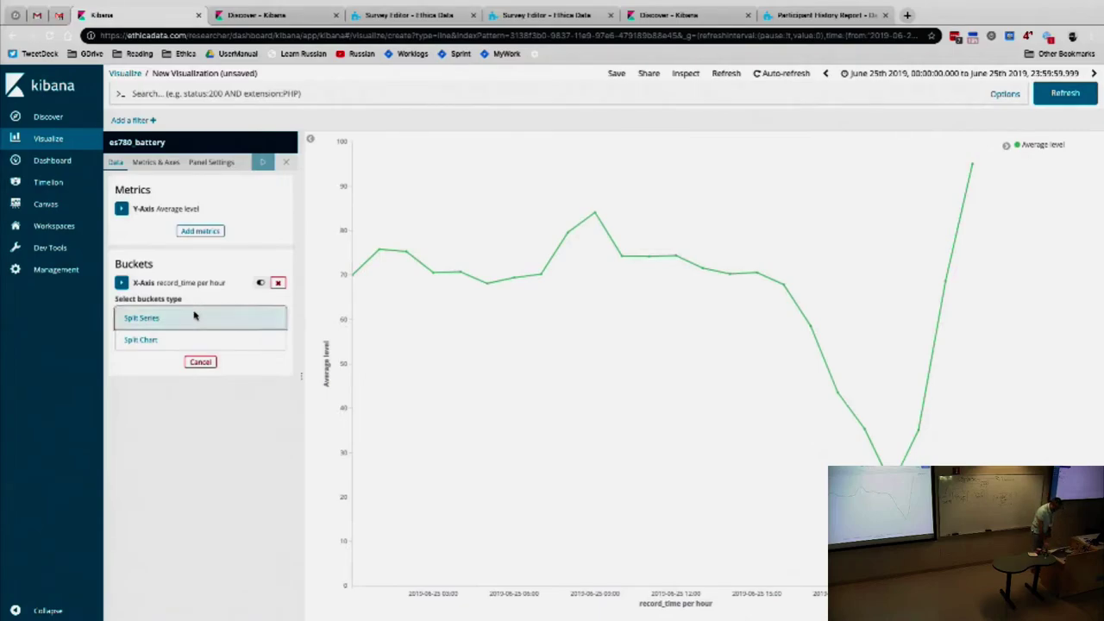
left_click(194, 317)
left_click(177, 343)
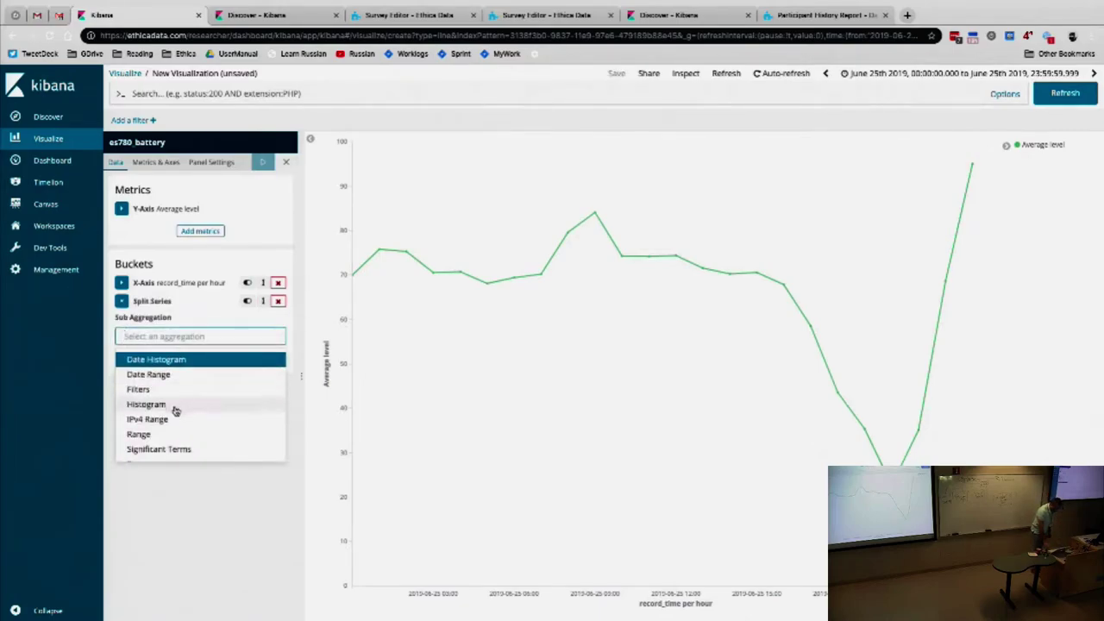
scroll(175, 414, "down", 1)
left_click(169, 453)
left_click(188, 378)
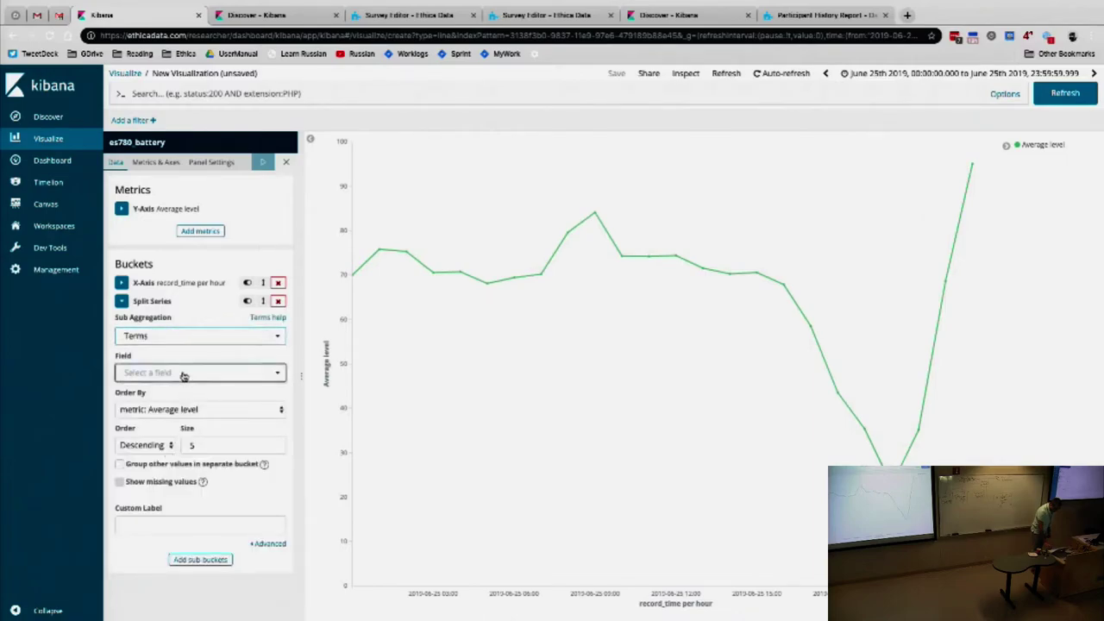
type("user")
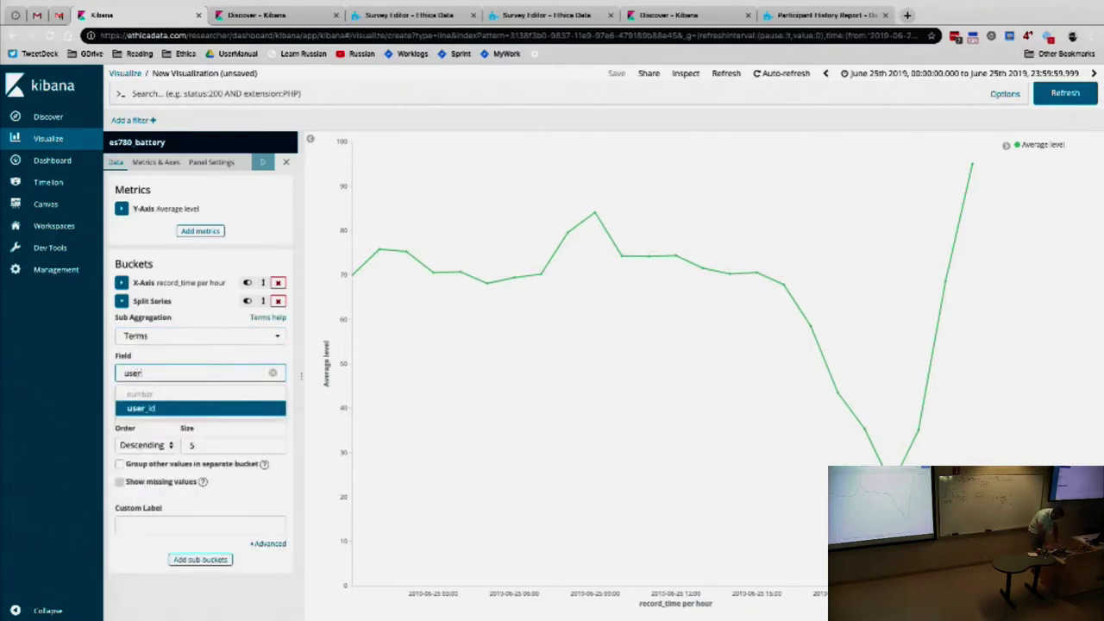
key("Return")
Set the Split Series size to 10 and apply the changes to the chart.
left_click(193, 444)
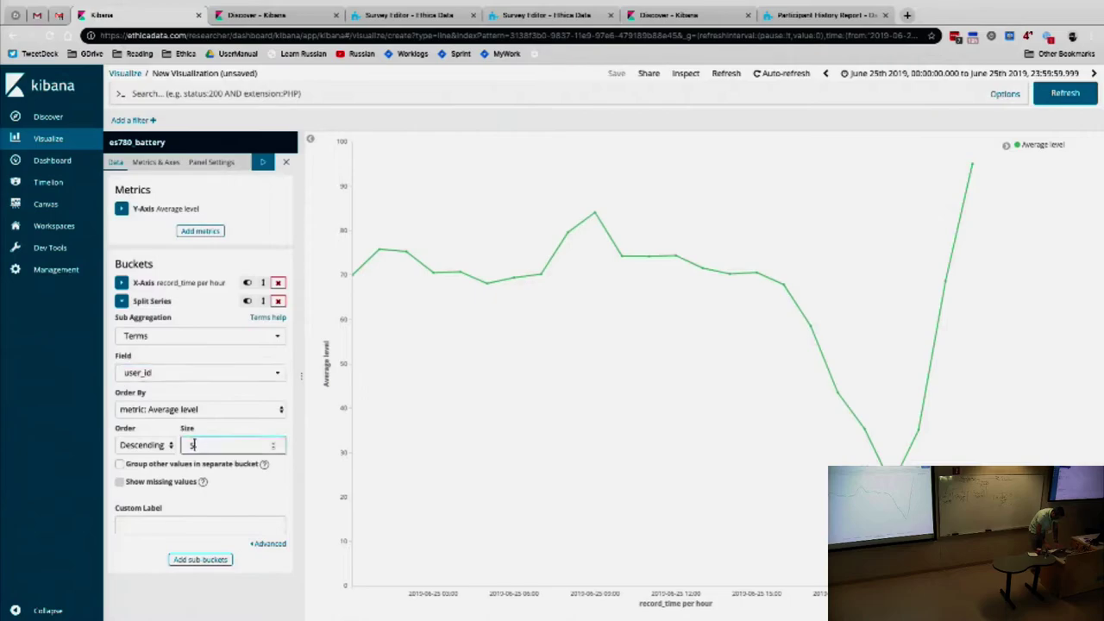
type("10")
left_click(262, 161)
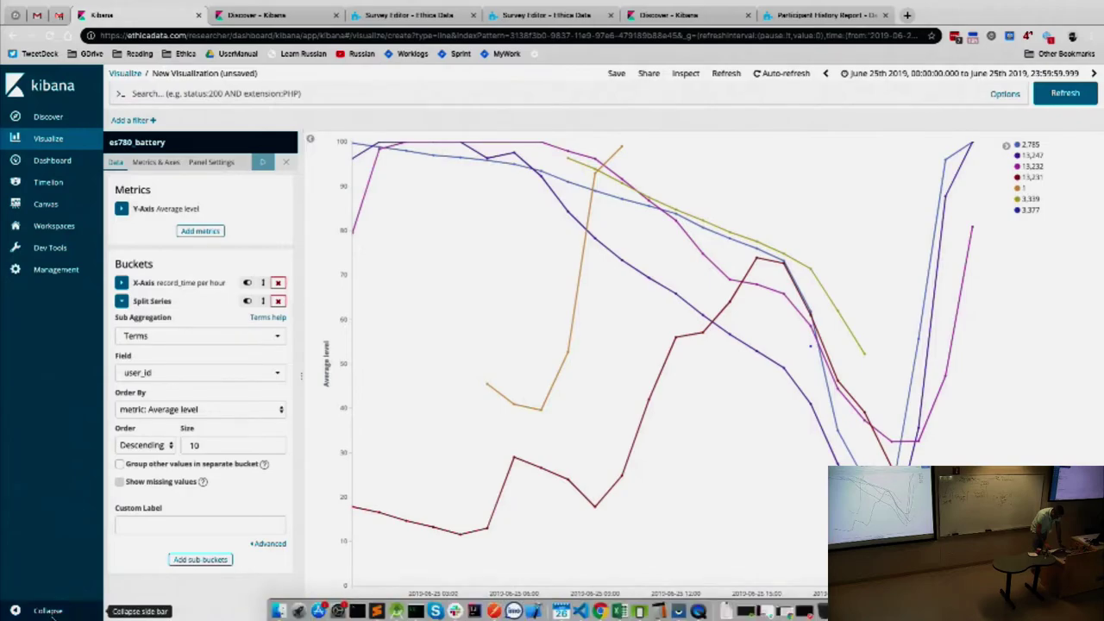
Collapse the navigation sidebar and chart editor, and open and close the colour options of the first legend entry.
left_click(15, 610)
left_click(237, 138)
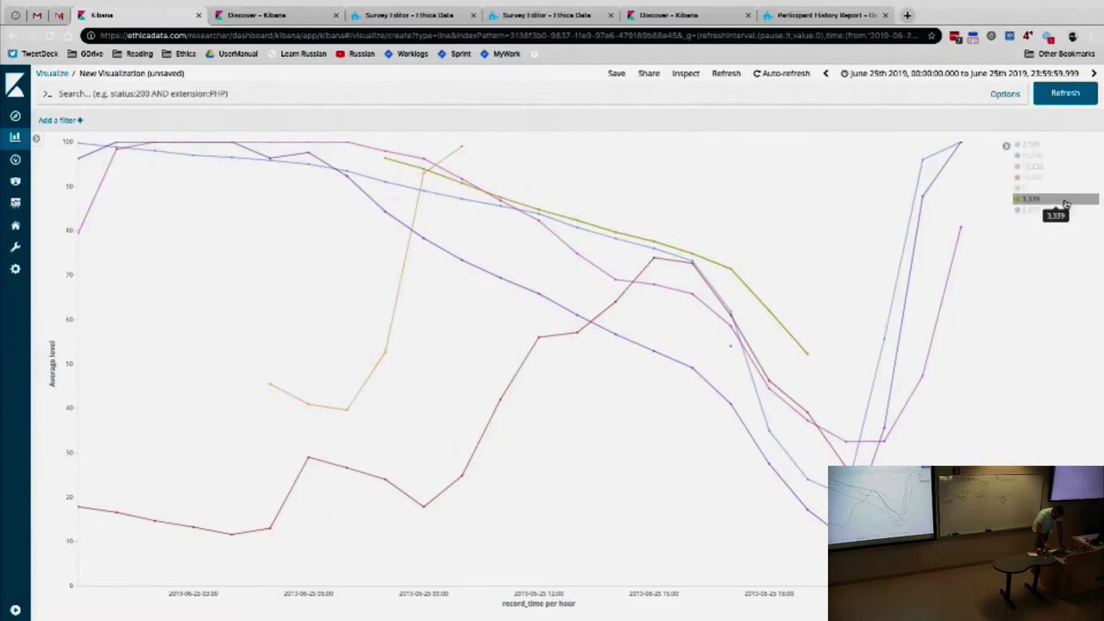
left_click(1026, 149)
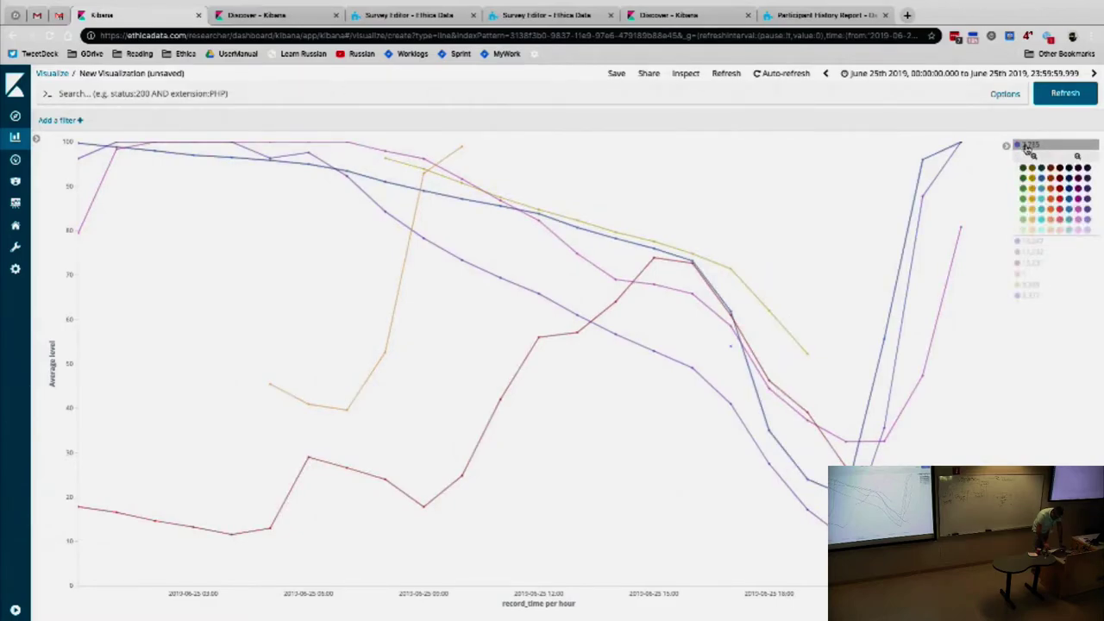
left_click(1026, 149)
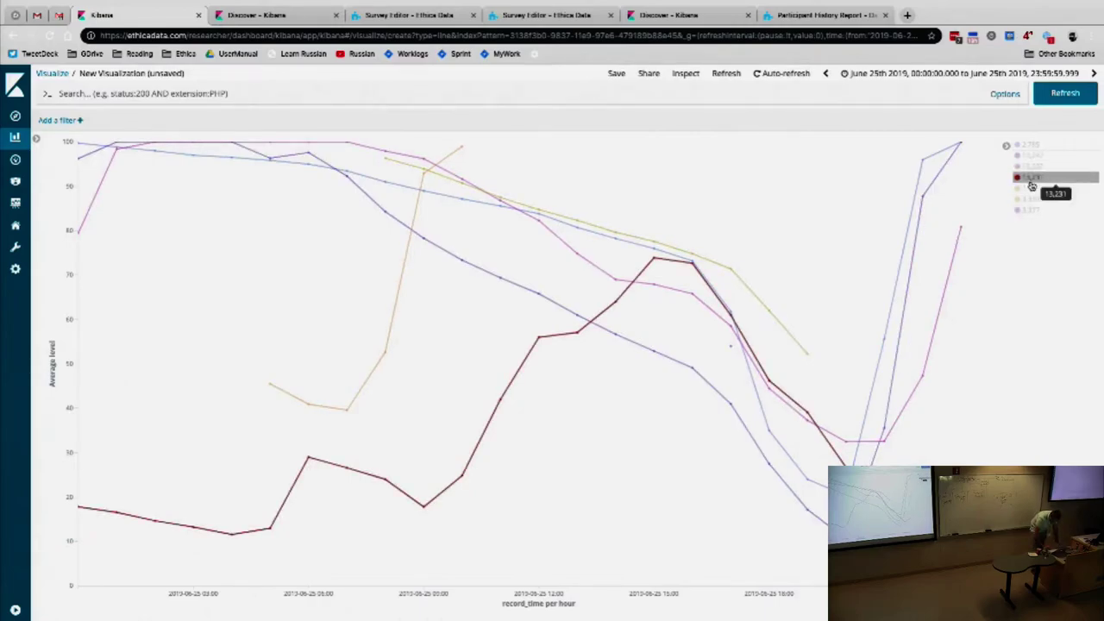
Add and save a filter where user_id is the ID of the participant shown as the dark red line.
left_click(78, 122)
type("user_id")
key("Return")
type("is")
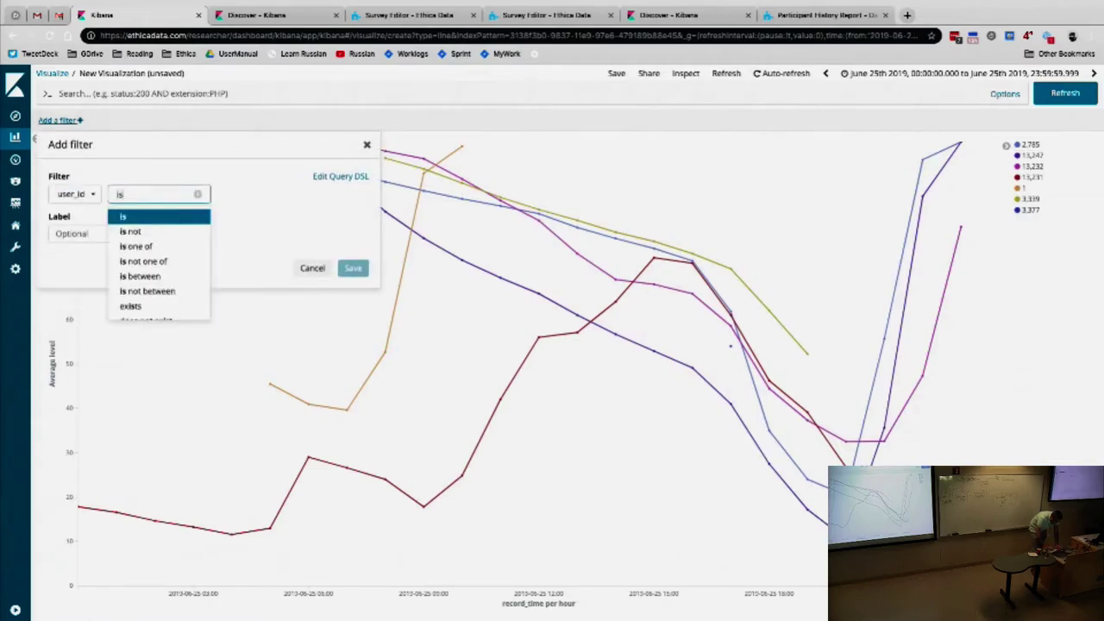
key("Return")
type("13,231")
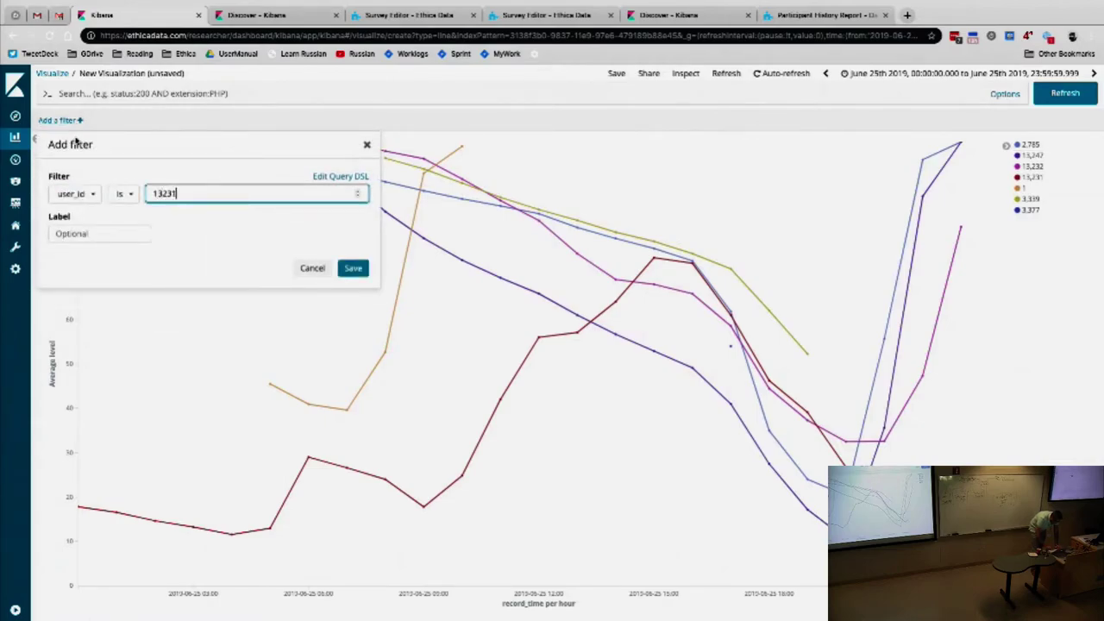
left_click(352, 267)
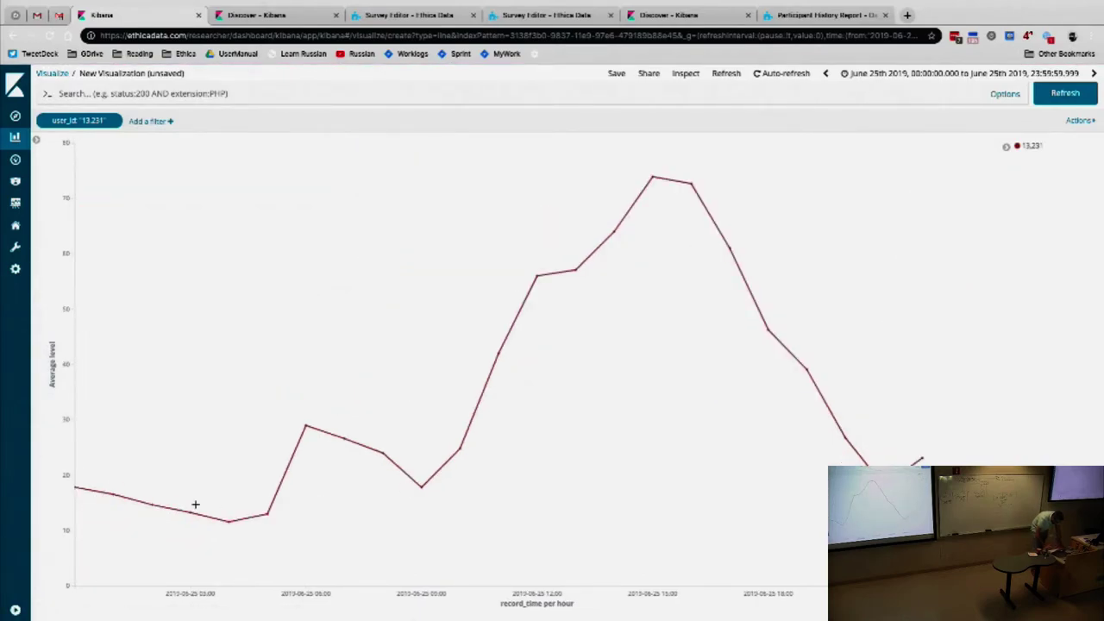
Examine the rises and drops of the filtered participant's battery curve, and collapse the Split Series settings and the editor.
mouse_move(306, 427)
mouse_move(653, 177)
mouse_move(882, 485)
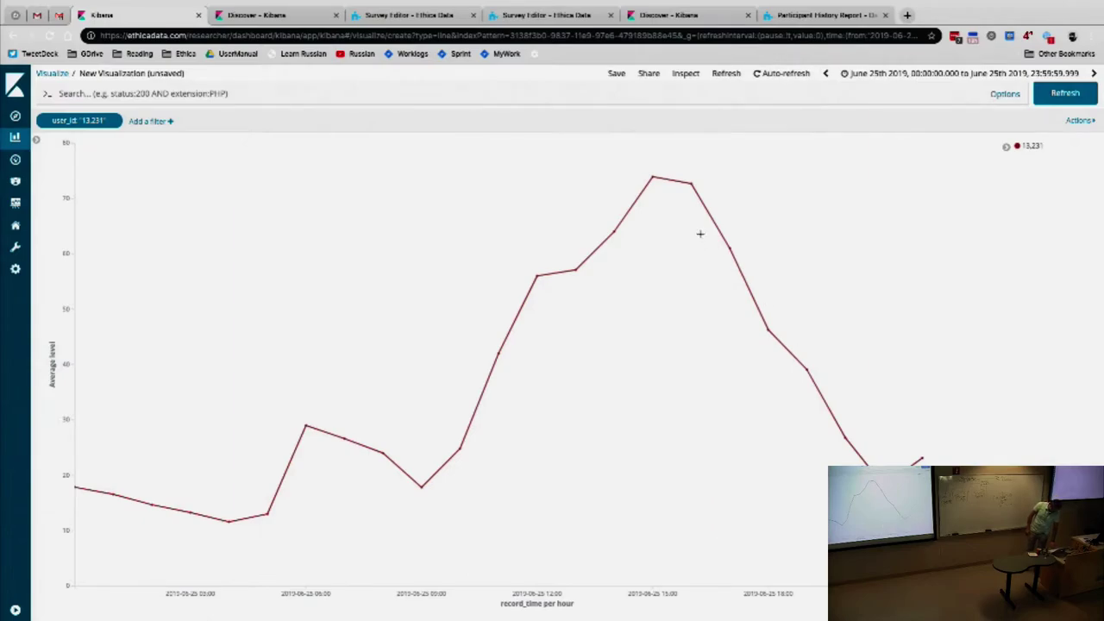
mouse_move(691, 190)
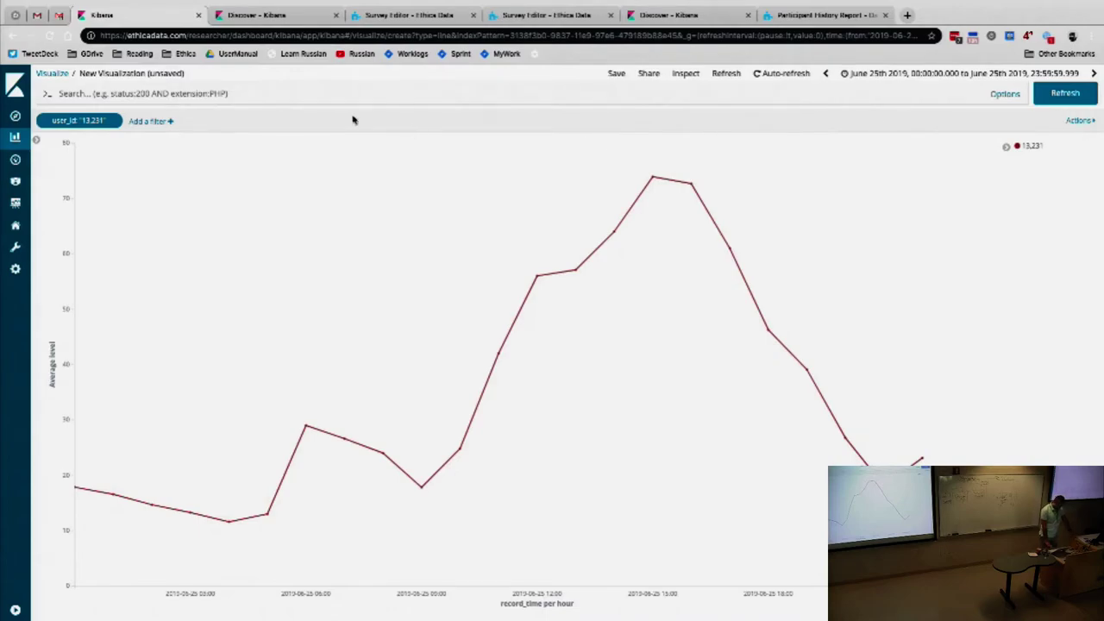
left_click(38, 139)
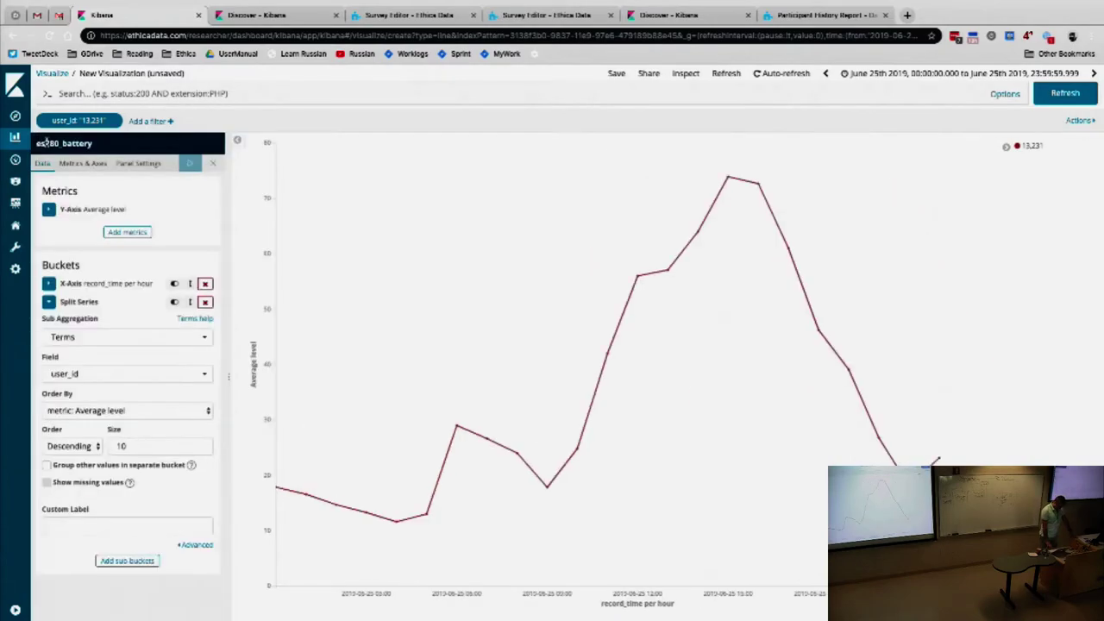
left_click(48, 302)
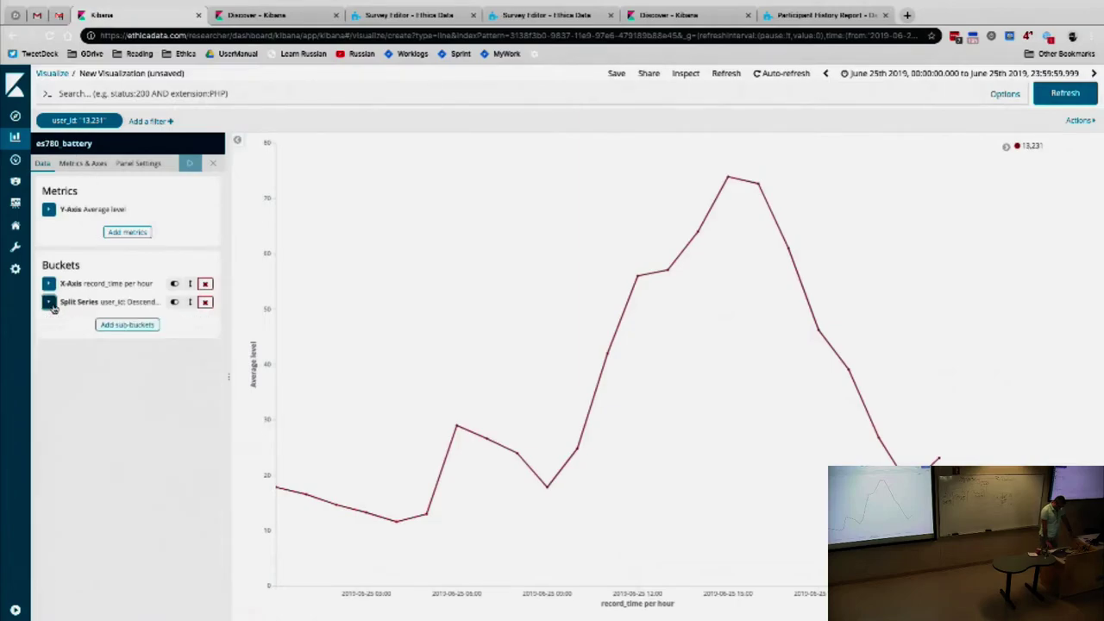
left_click(237, 139)
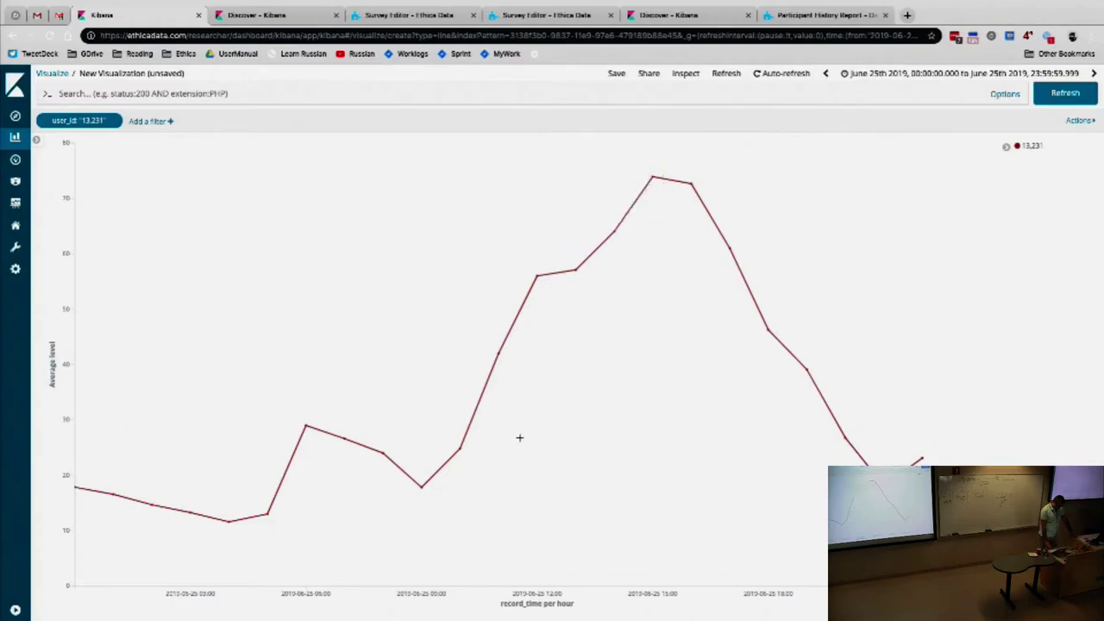
mouse_move(421, 491)
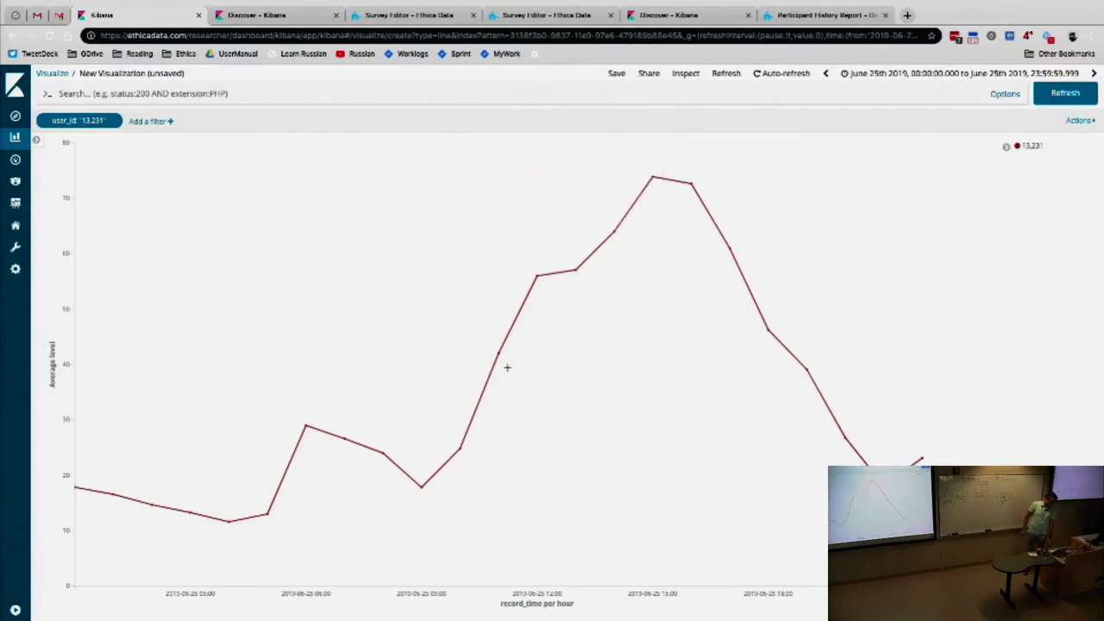
mouse_move(421, 487)
mouse_move(654, 176)
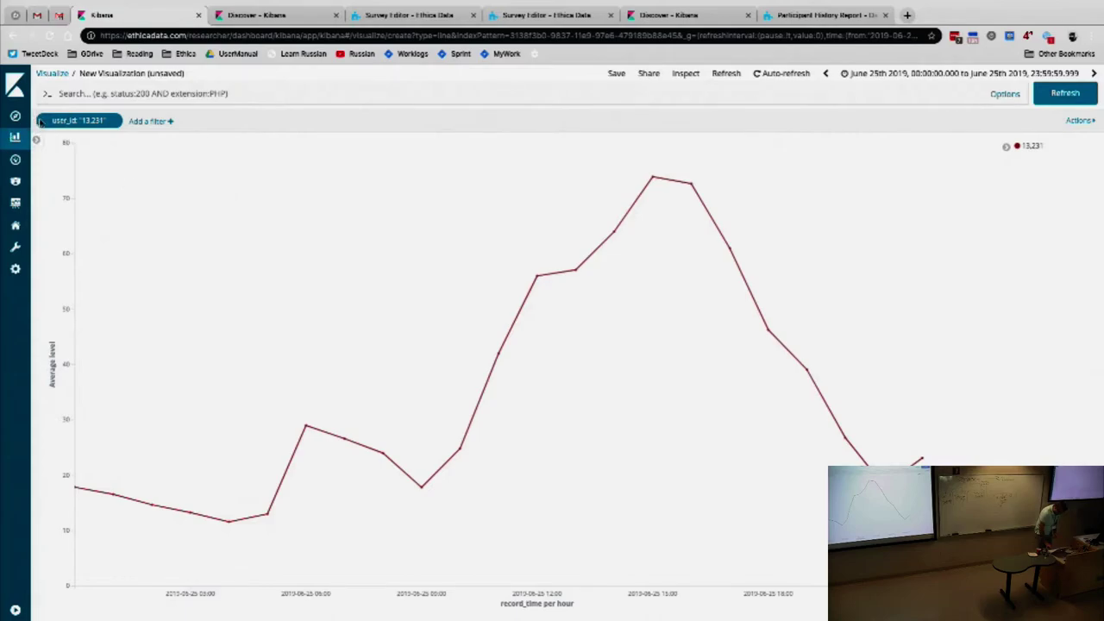
Disable the user_id filter, reopen the chart editor, and review the X-Axis and Split Series bucket settings.
left_click(14, 136)
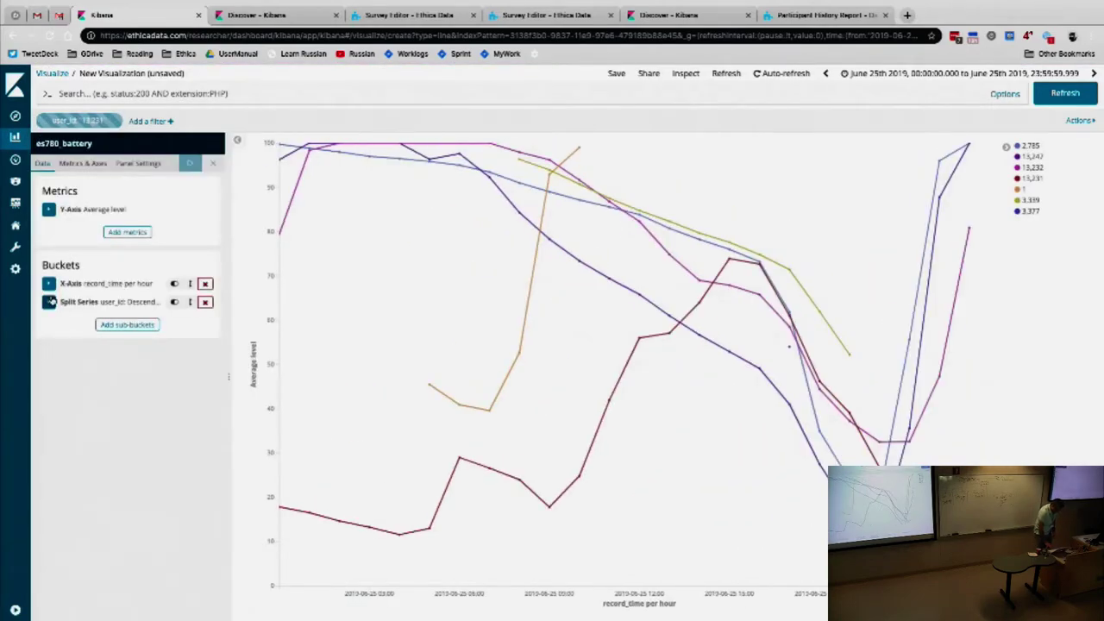
left_click(49, 302)
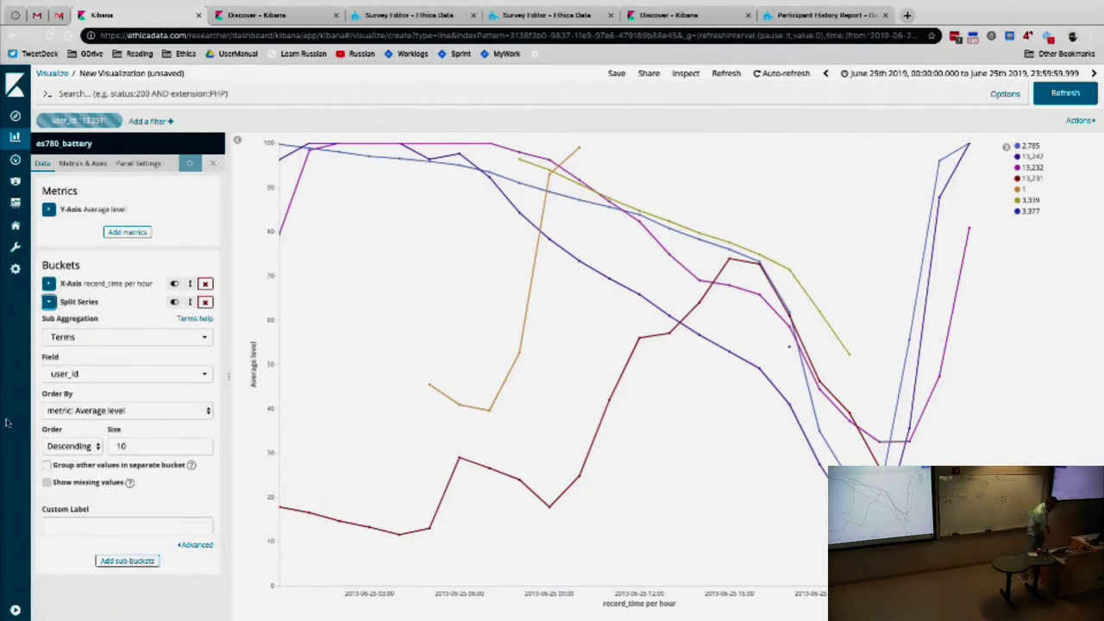
left_click(49, 284)
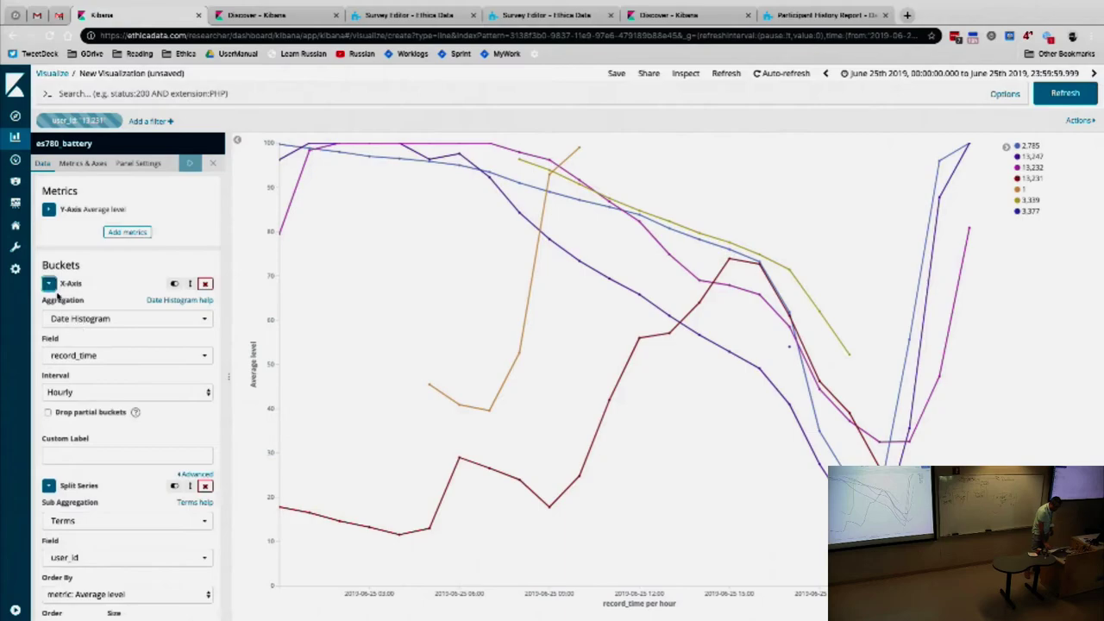
left_click(49, 284)
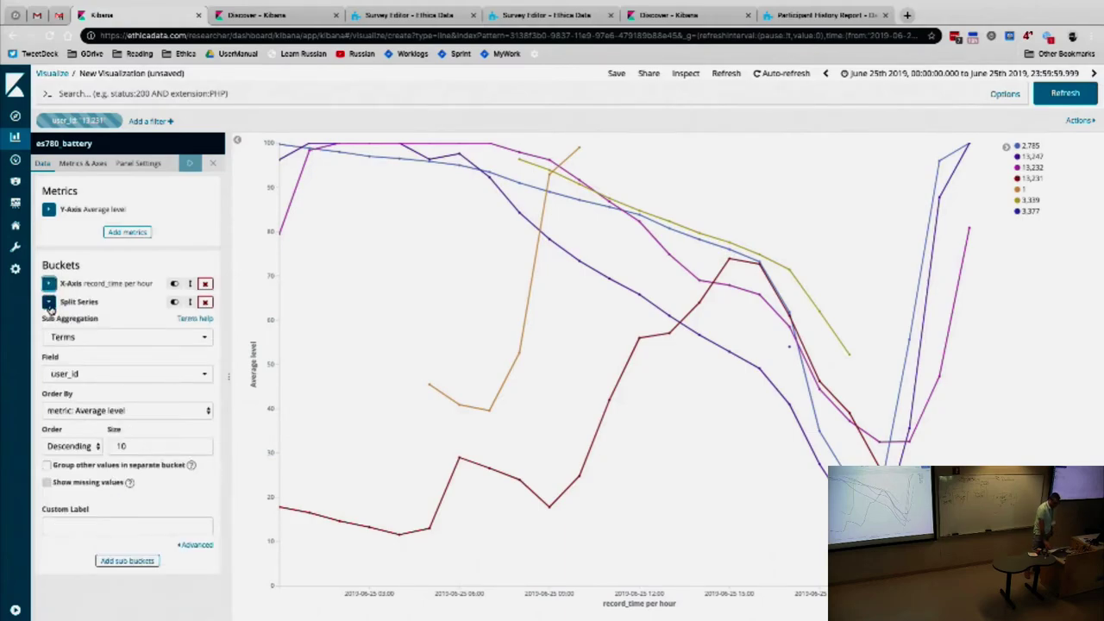
left_click(49, 302)
left_click(49, 301)
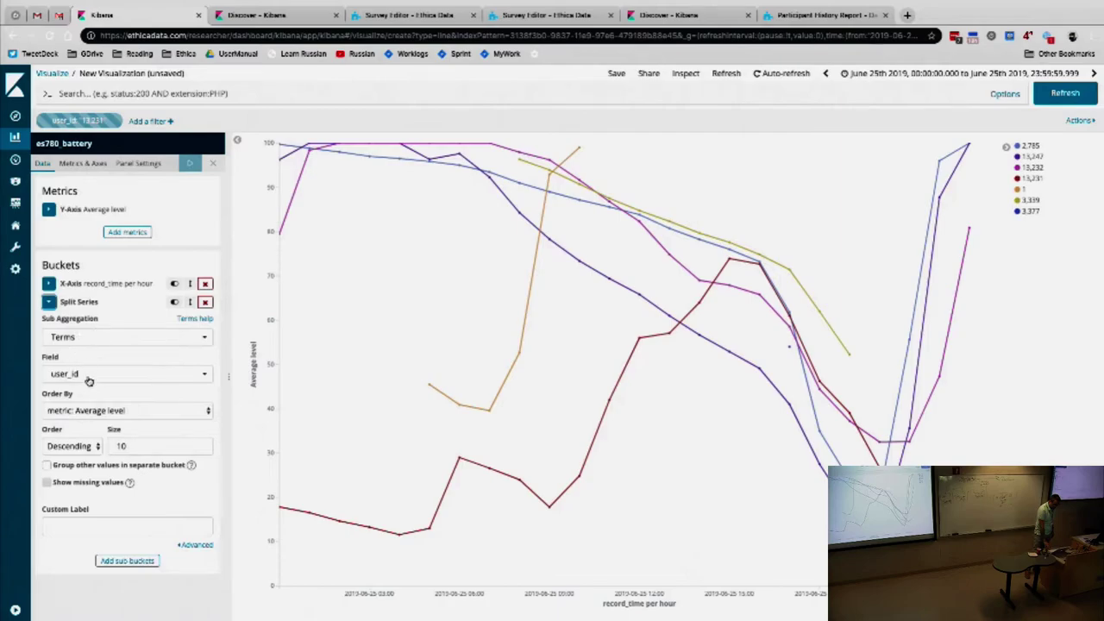
left_click(135, 448)
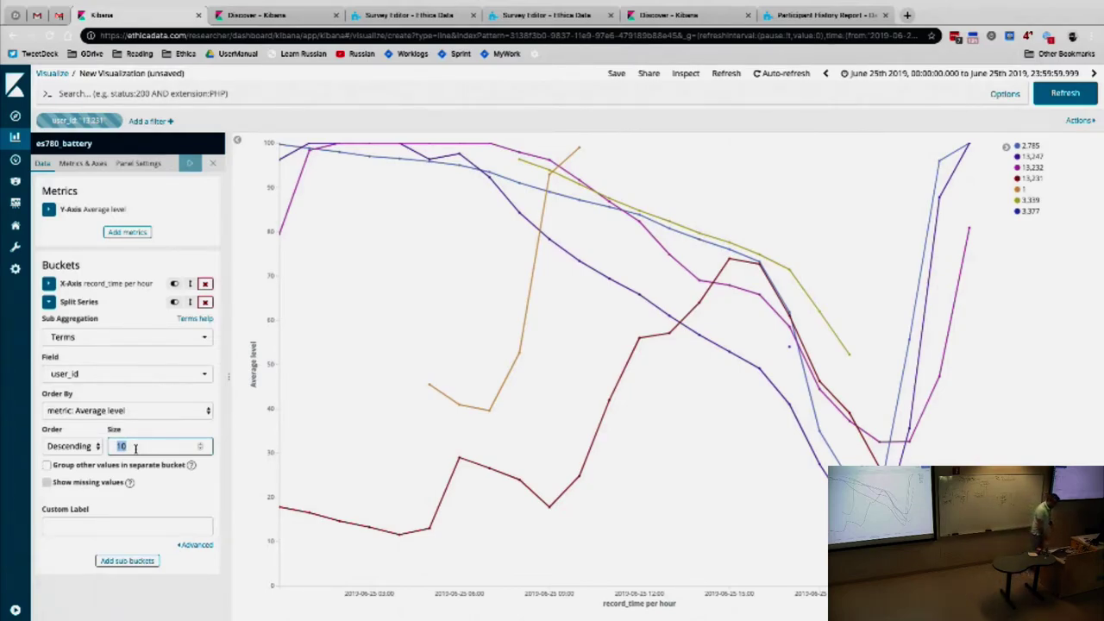
left_click(49, 302)
left_click(117, 325)
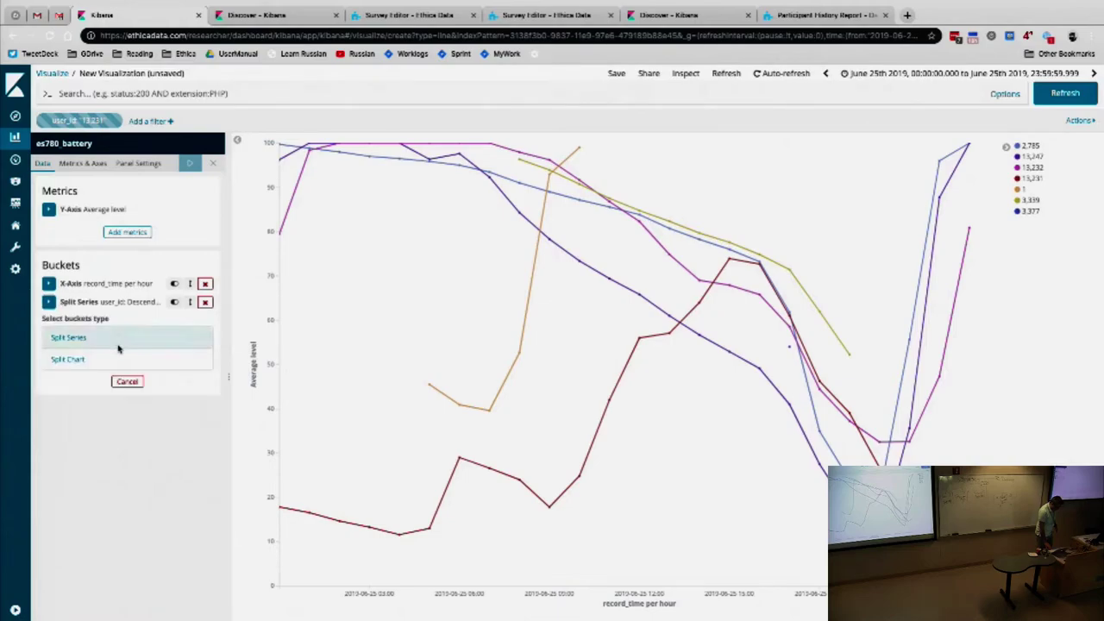
left_click(96, 359)
left_click(61, 342)
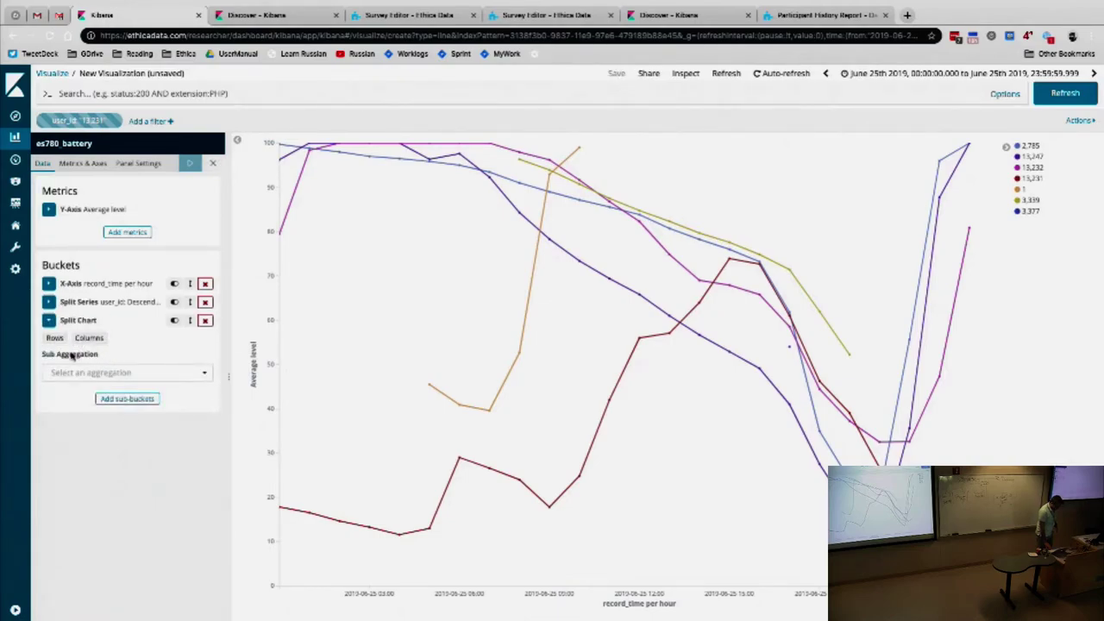
left_click(204, 320)
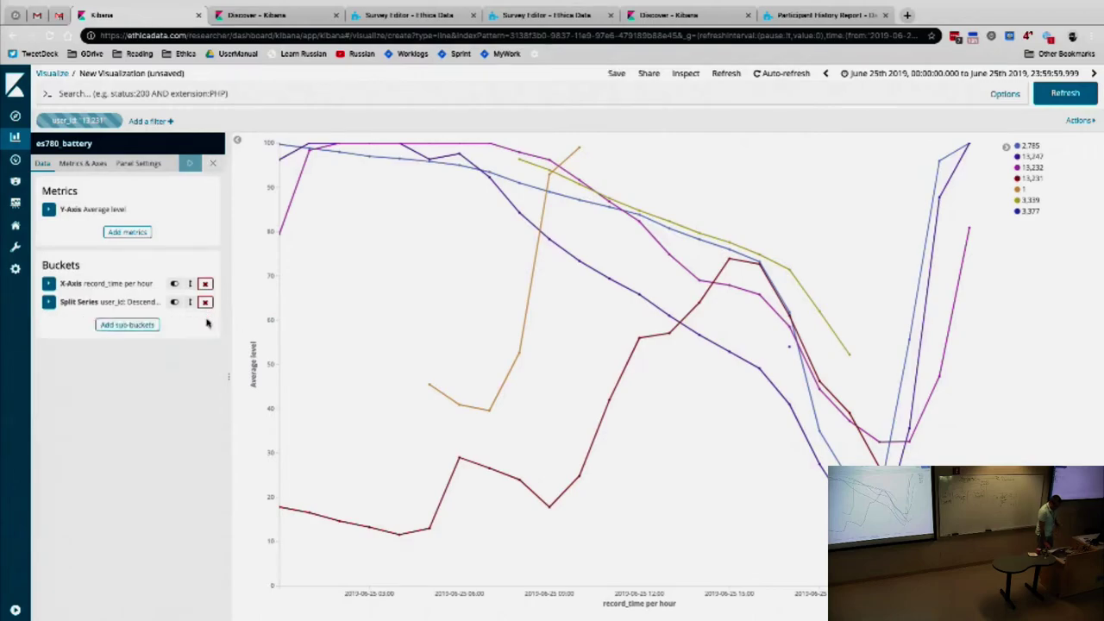
Replace the Split Series bucket with a Split Chart bucket using the Terms sub-aggregation.
left_click(205, 302)
left_click(138, 309)
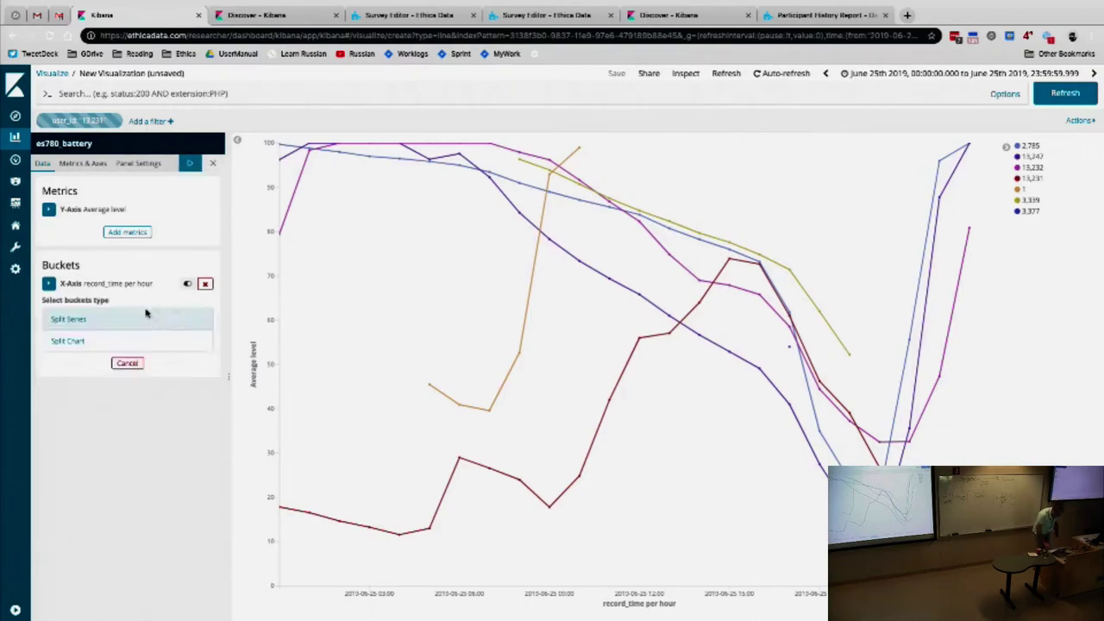
left_click(112, 343)
left_click(113, 354)
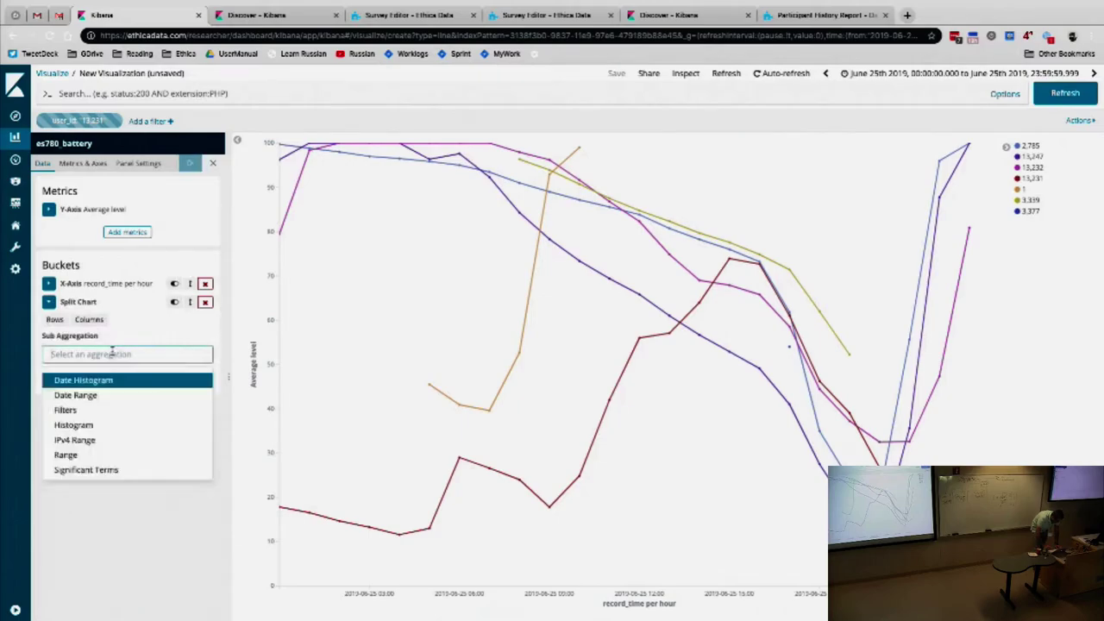
type("te")
key("Return")
Set the Split Chart field to user_id and apply the changes to the visualization.
left_click(102, 392)
type("u")
key("Return")
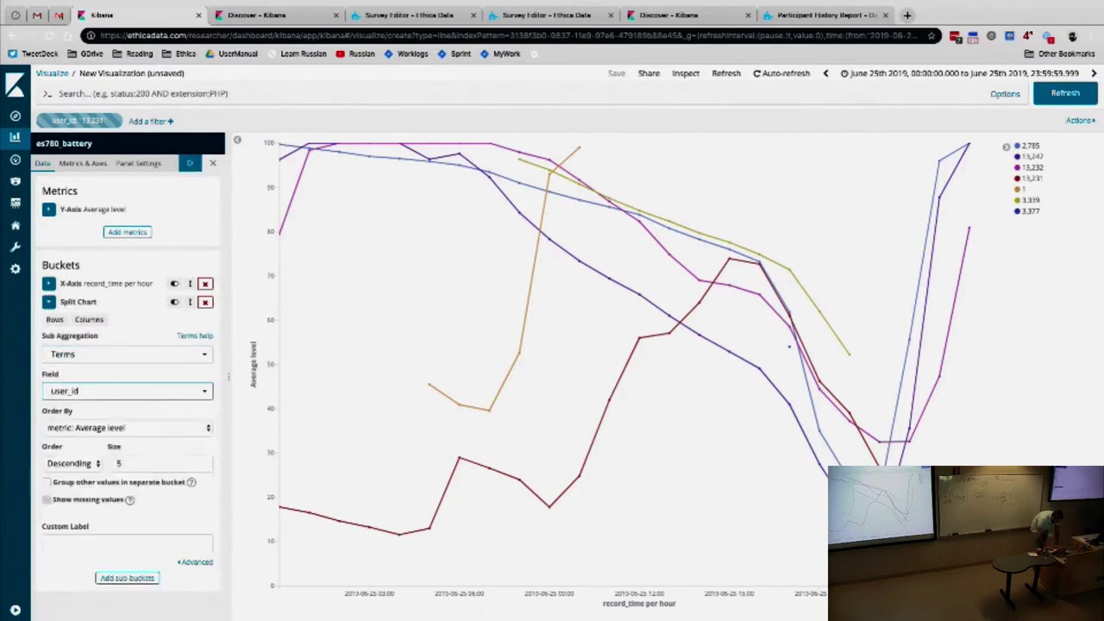
left_click(147, 463)
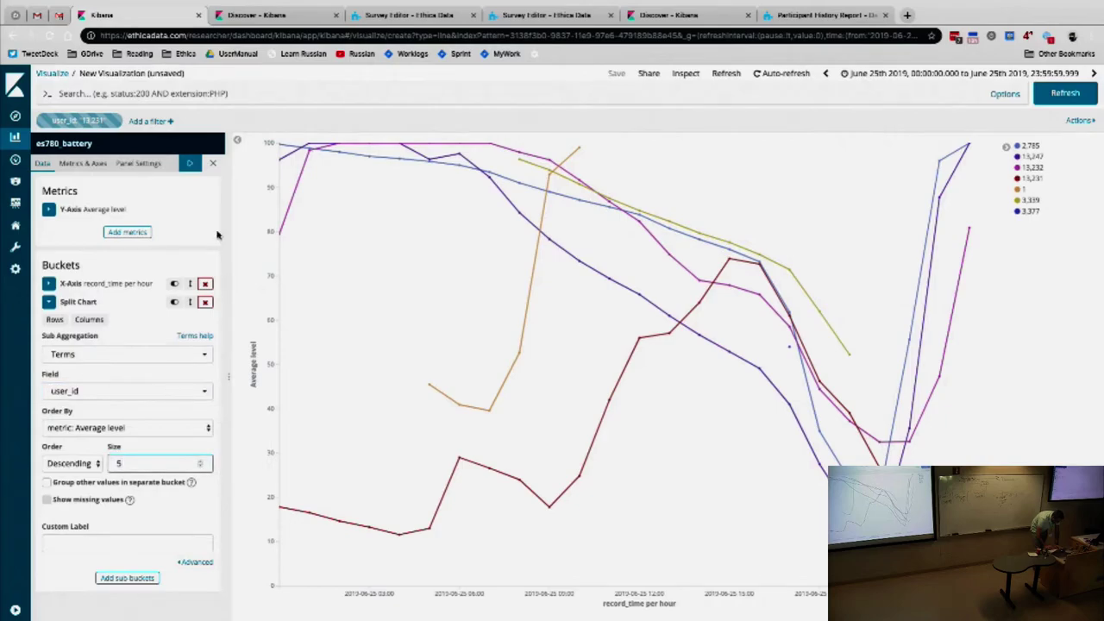
left_click(188, 175)
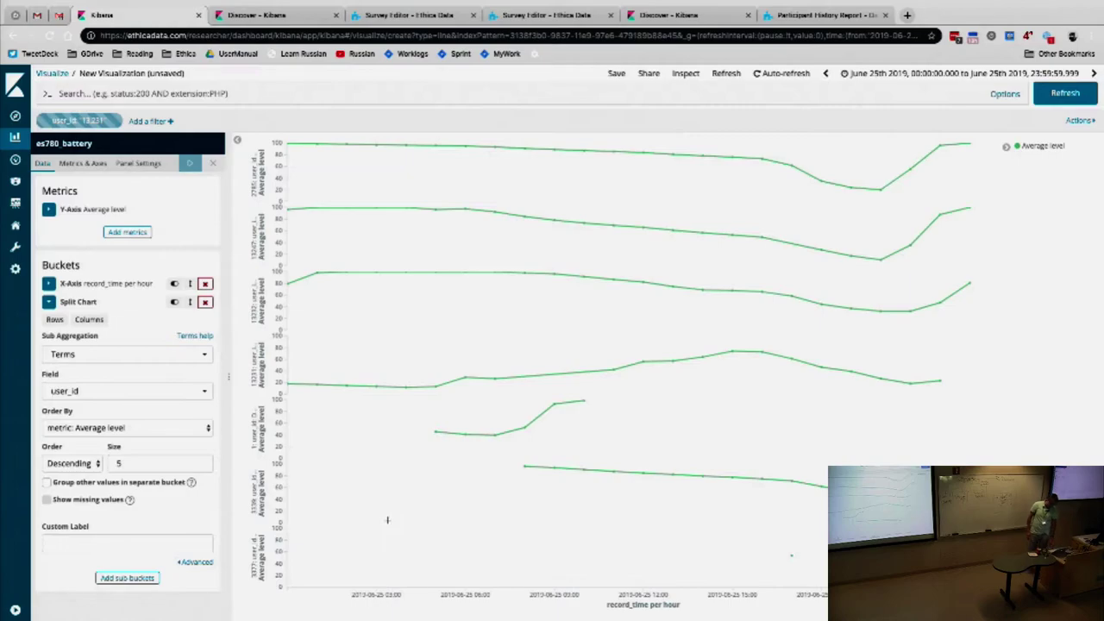
key("ctrl+Right")
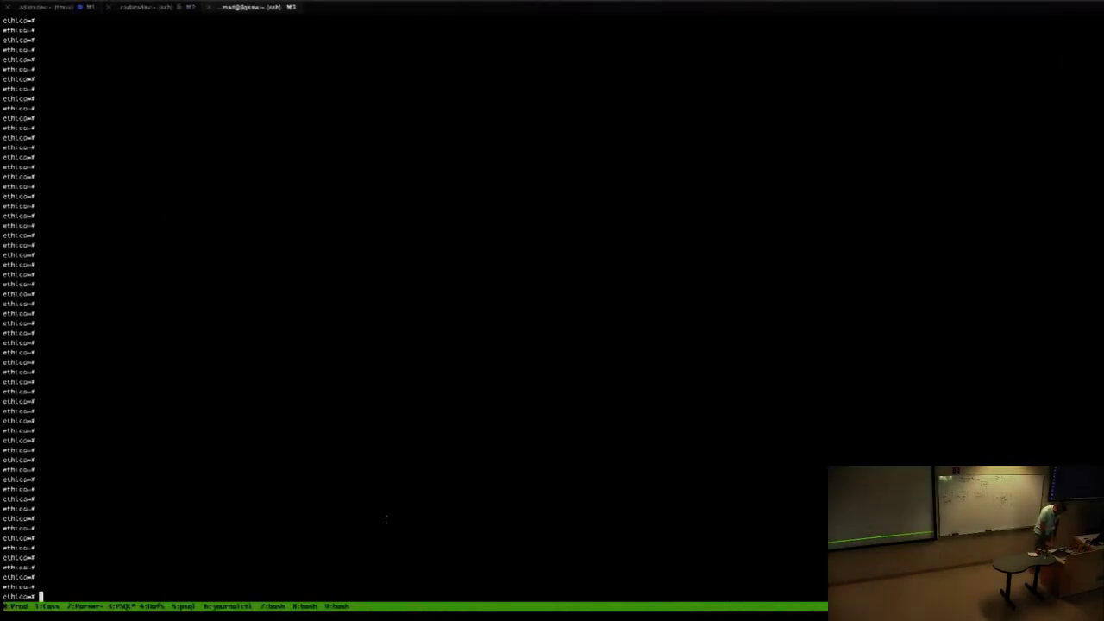
key("ctrl+Left")
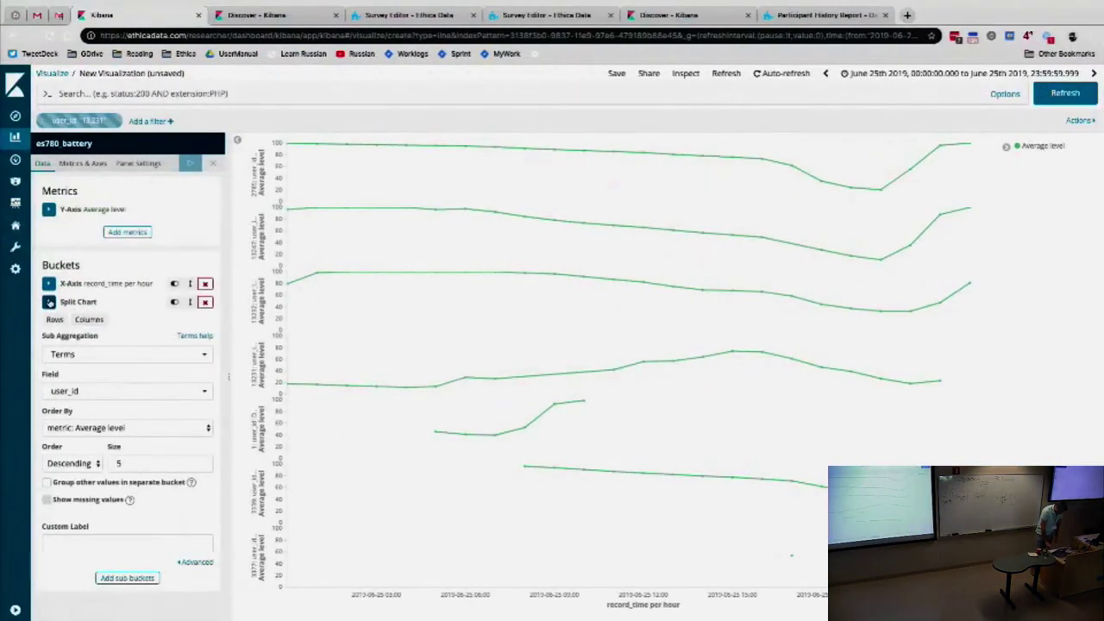
left_click(48, 301)
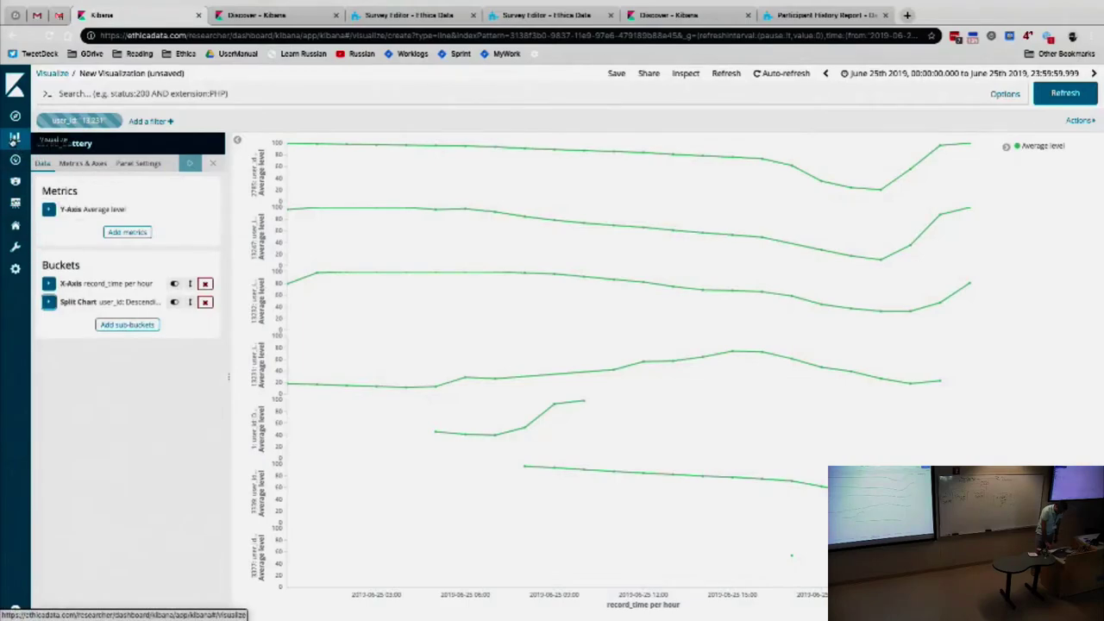
left_click(13, 140)
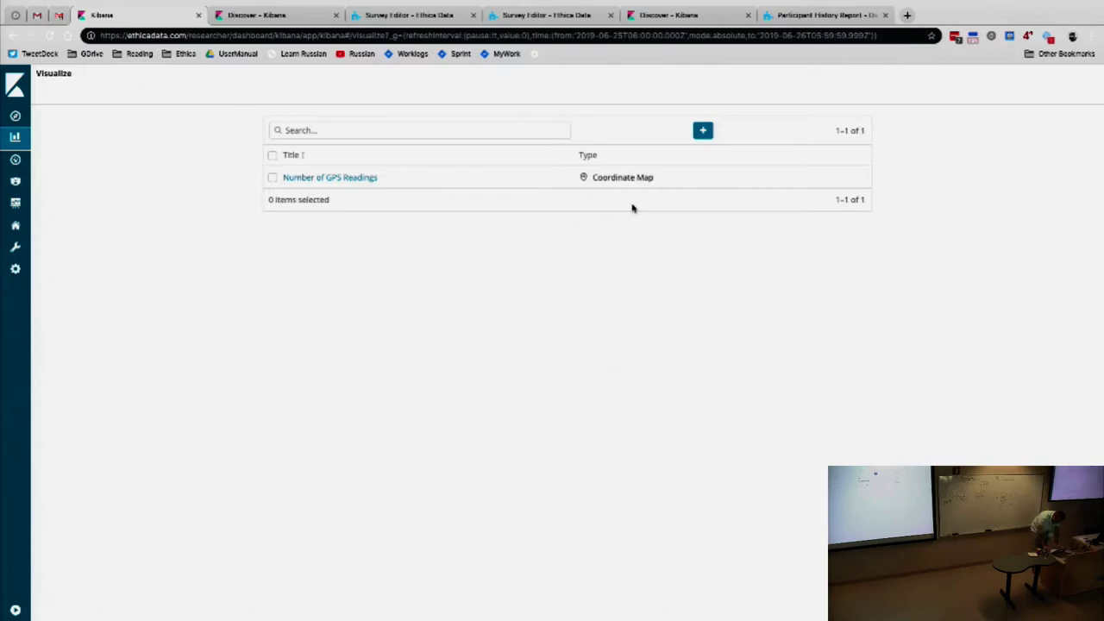
key("alt+Left")
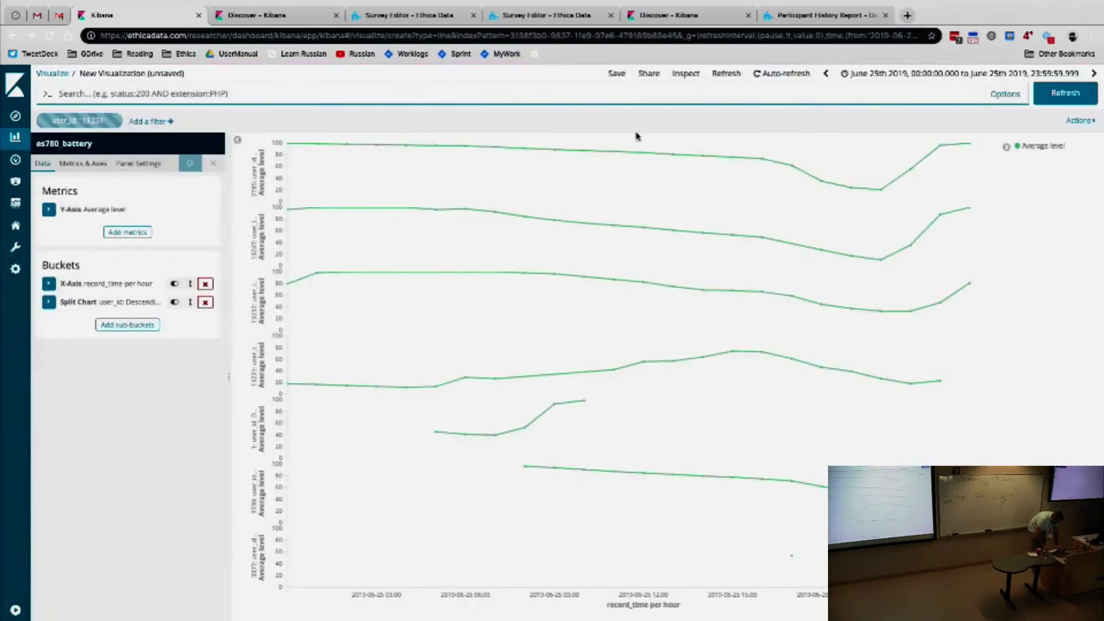
Replace the Split Chart bucket with a Split Series bucket using the Terms sub-aggregation.
left_click(48, 302)
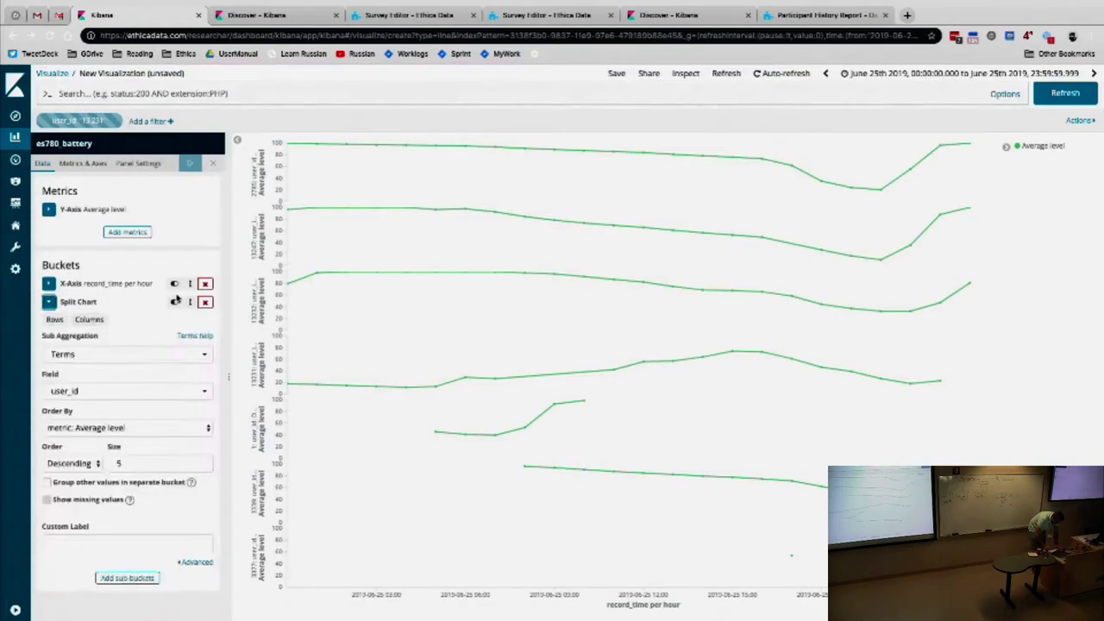
left_click(204, 302)
left_click(152, 313)
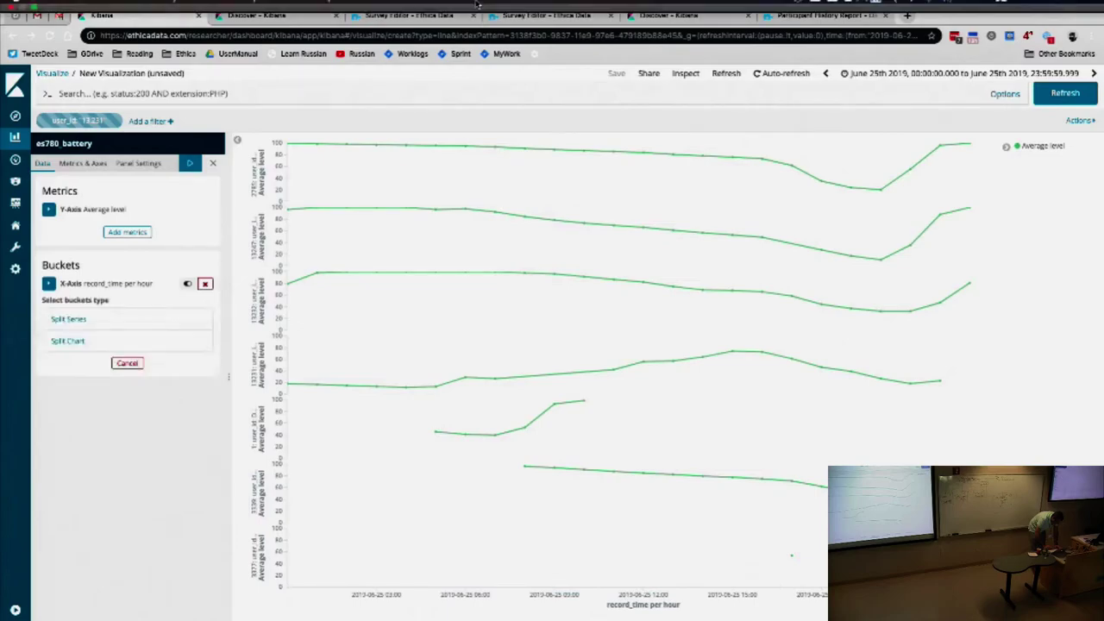
left_click(83, 319)
left_click(104, 338)
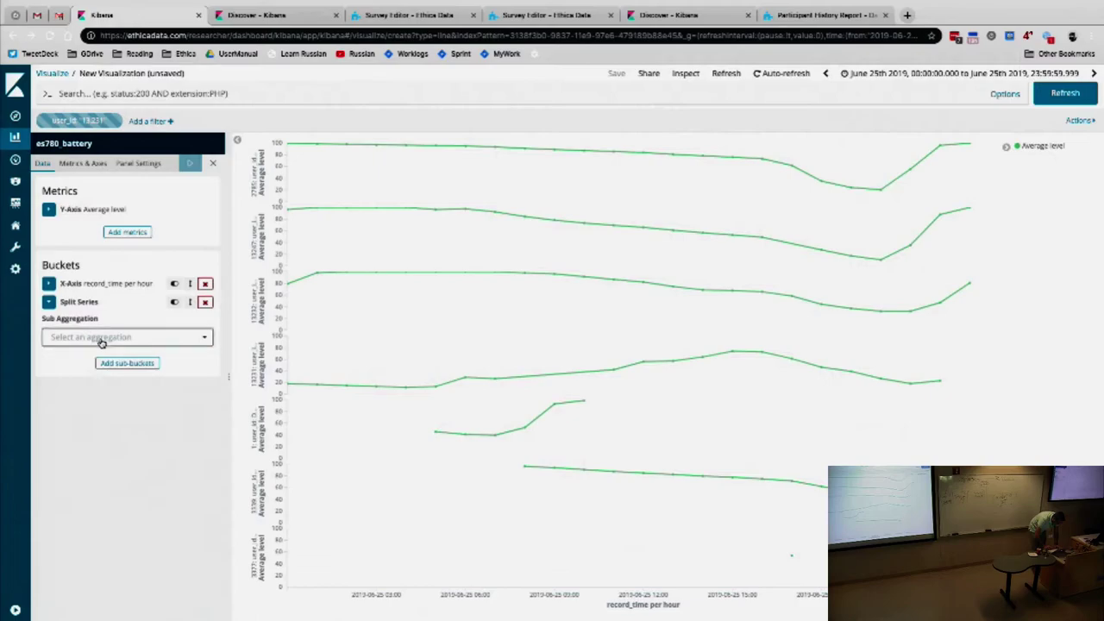
scroll(93, 421, "down", 1)
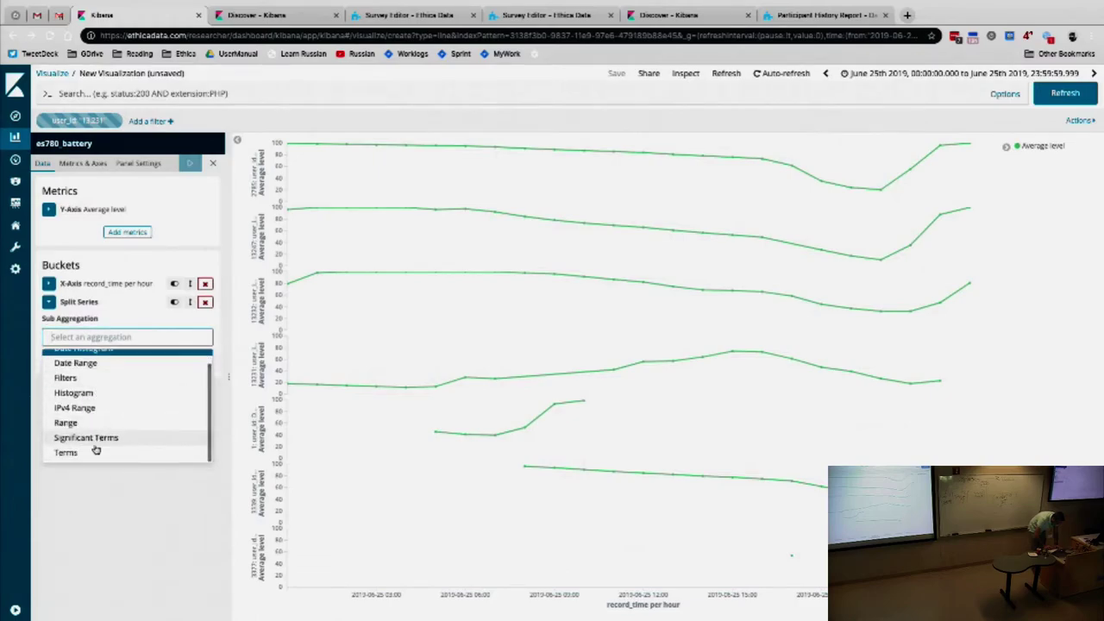
left_click(93, 454)
Set the Split Series field to user_id with a size of 10 and apply the changes to the chart.
left_click(85, 374)
type("us")
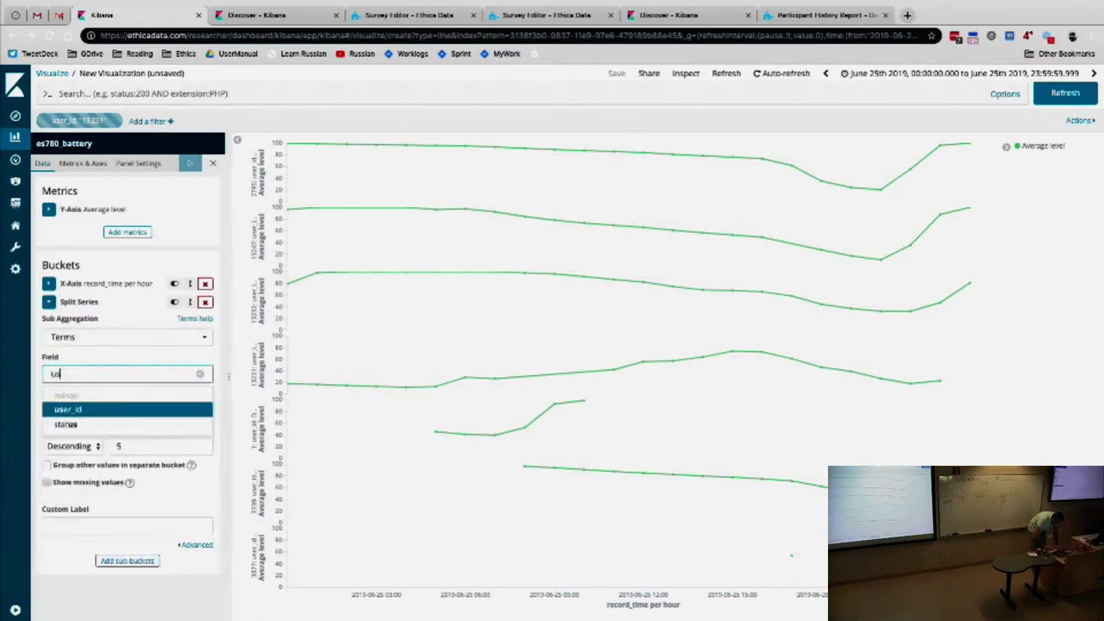
key("Return")
left_click(144, 446)
key("BackSpace")
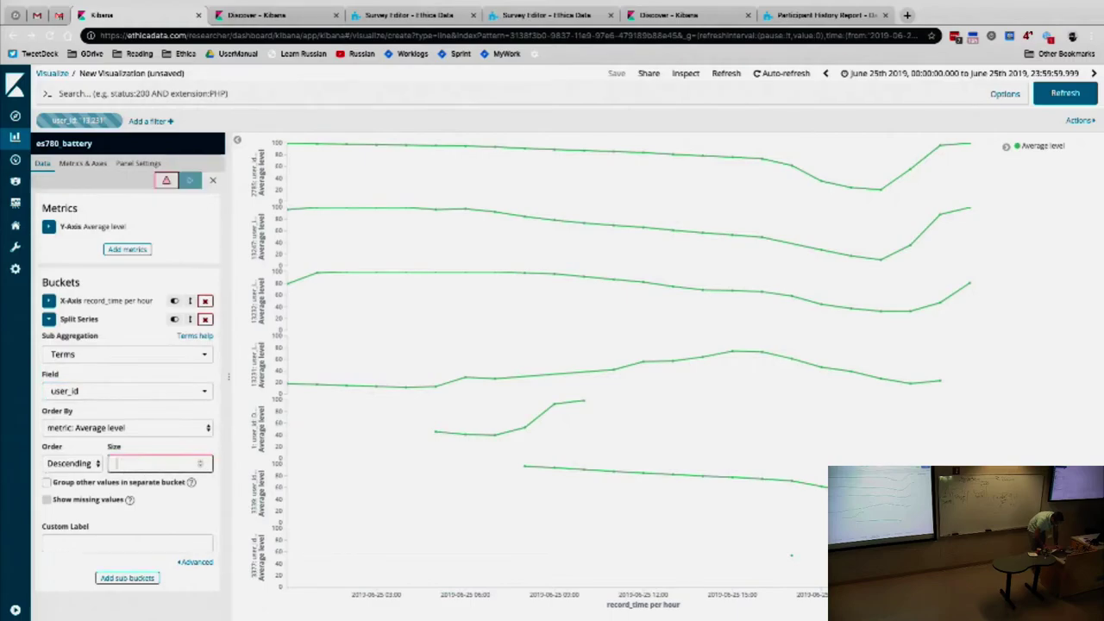
type("10")
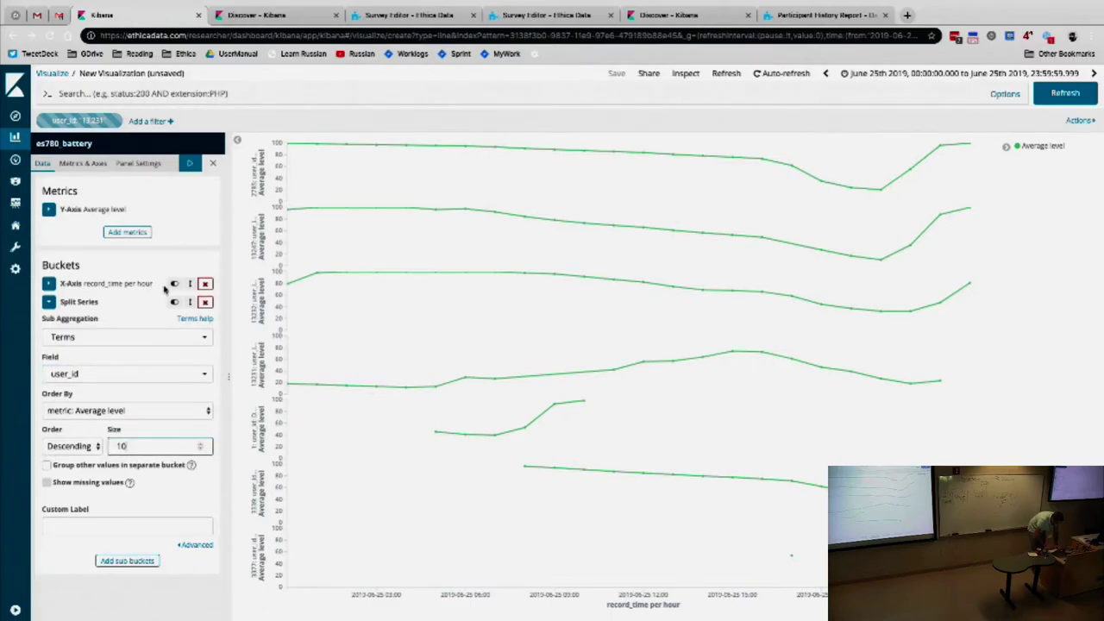
left_click(191, 164)
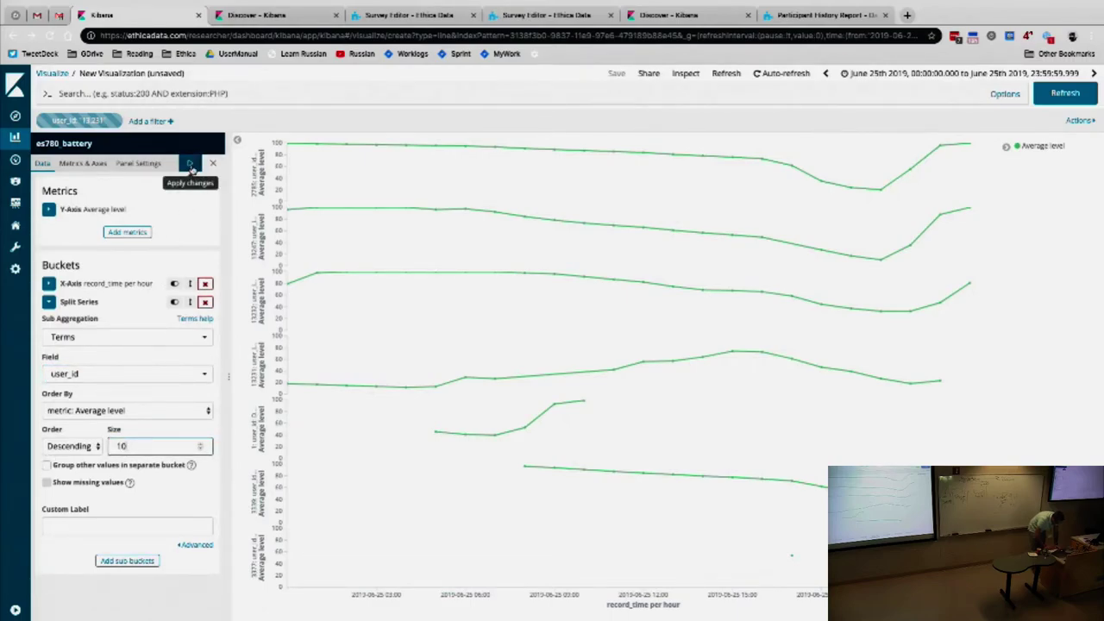
left_click(189, 165)
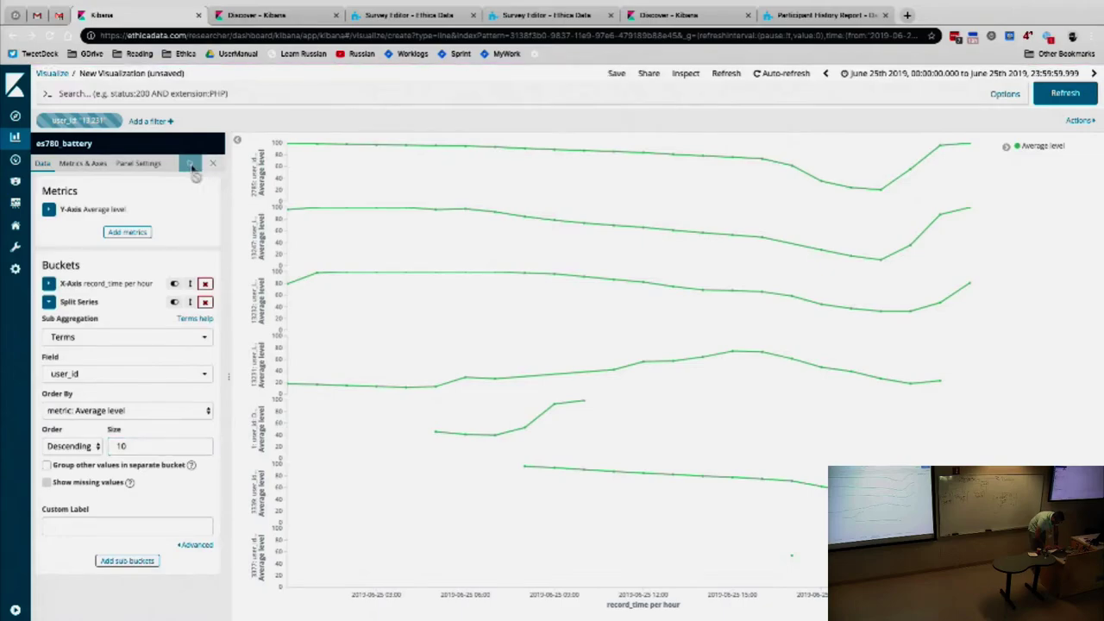
Save the visualization with the title "Battery Data".
left_click(616, 74)
triple_click(591, 306)
type("Battery Dai")
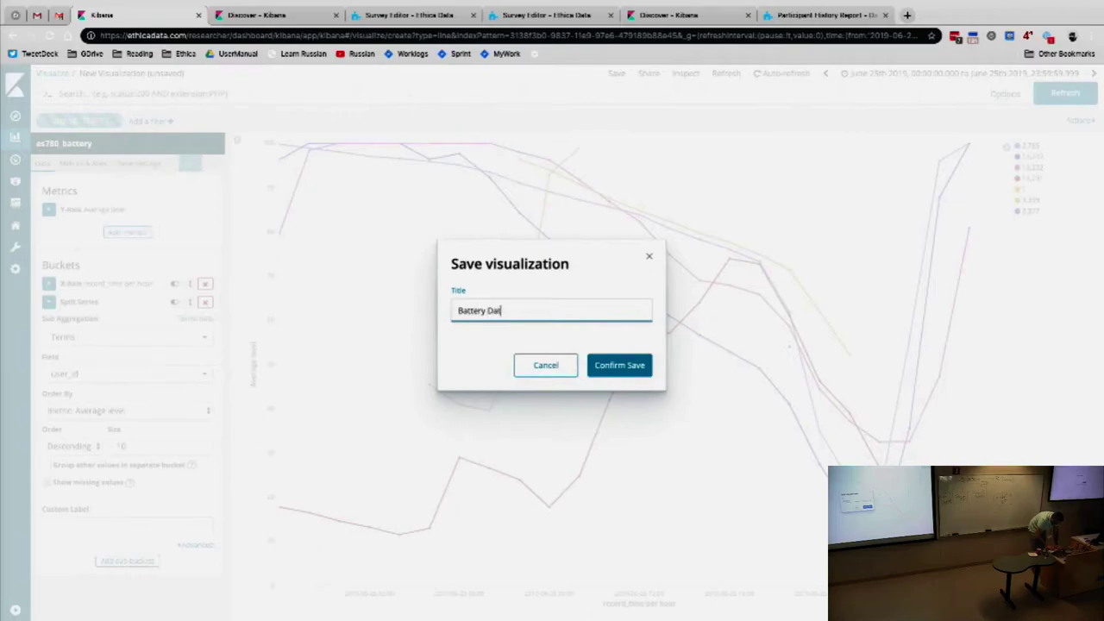
left_click(632, 365)
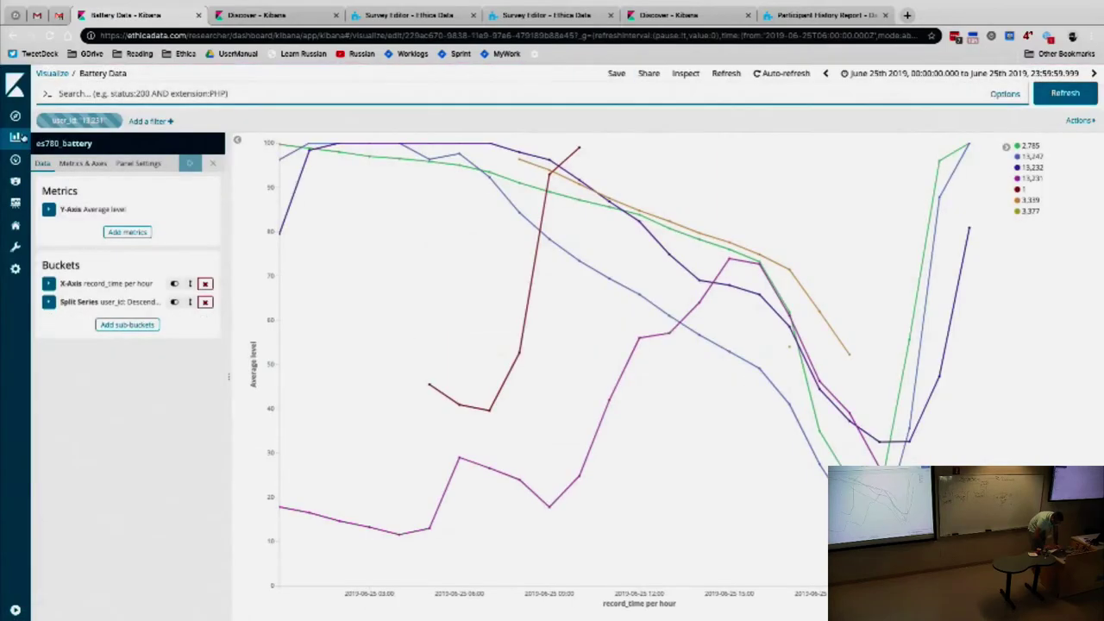
Start a new index pattern in Kibana's management settings and define it as es780_pedometer.
left_click(16, 137)
left_click(15, 268)
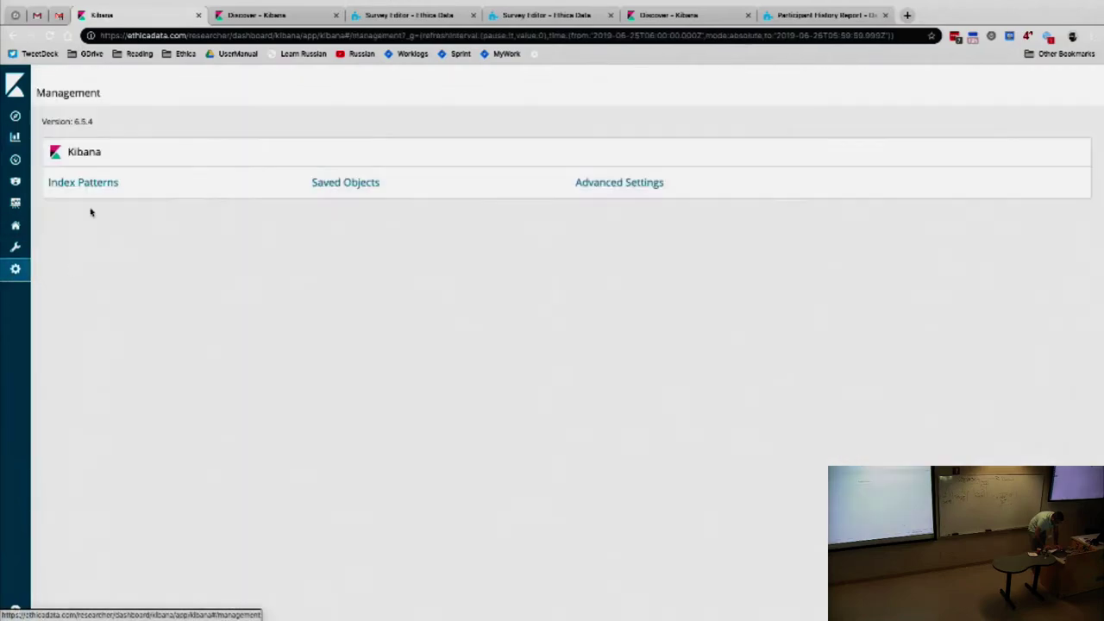
left_click(61, 182)
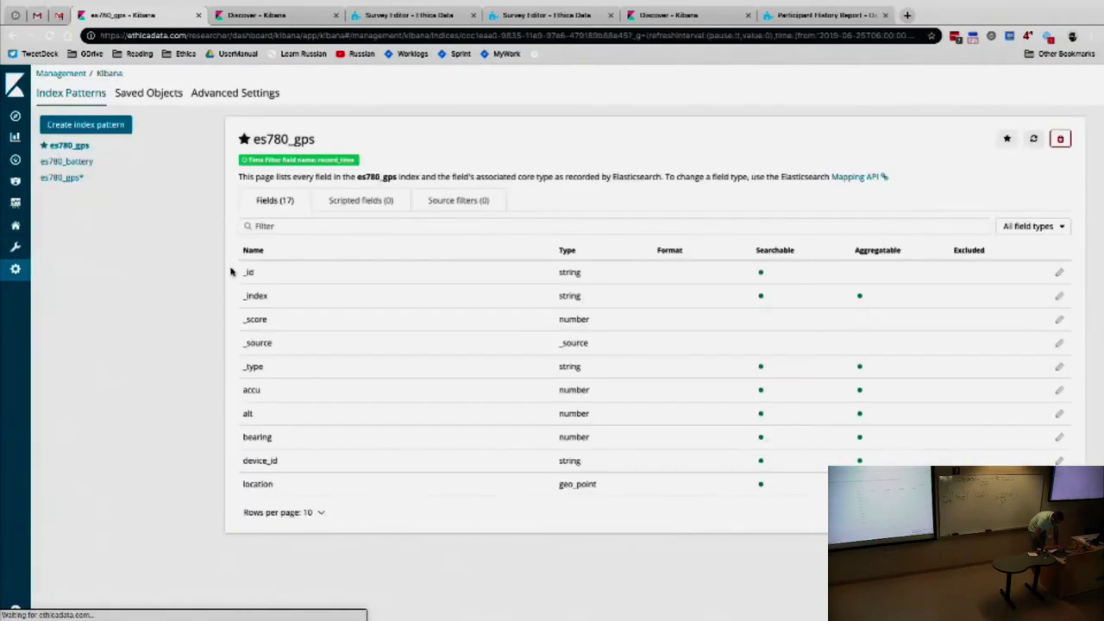
left_click(74, 126)
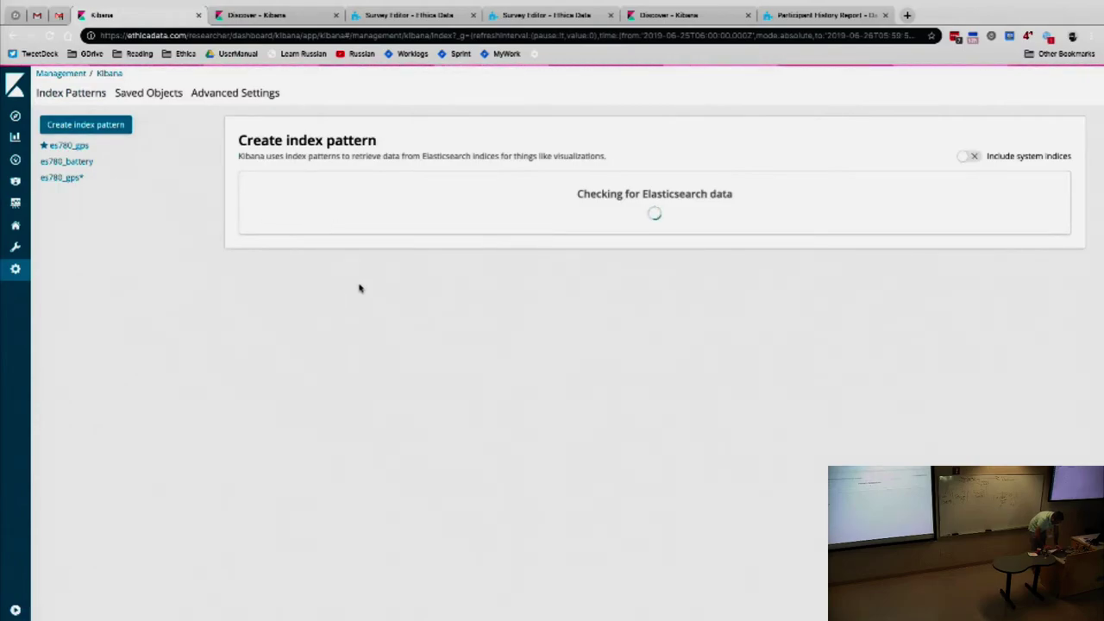
double_click(319, 234)
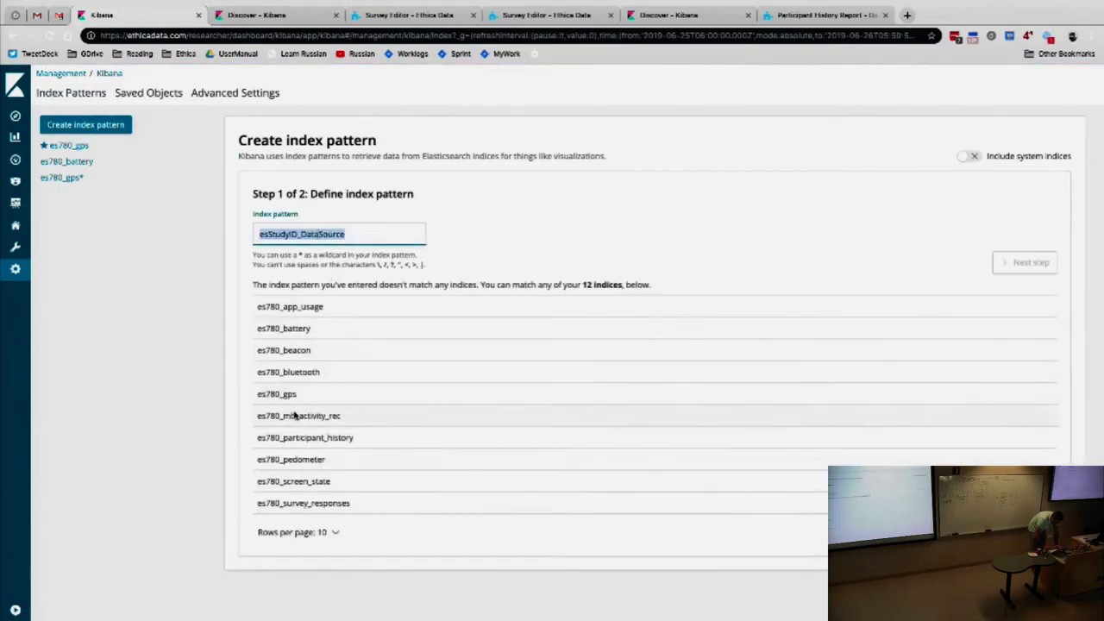
double_click(294, 459)
key("ctrl+c")
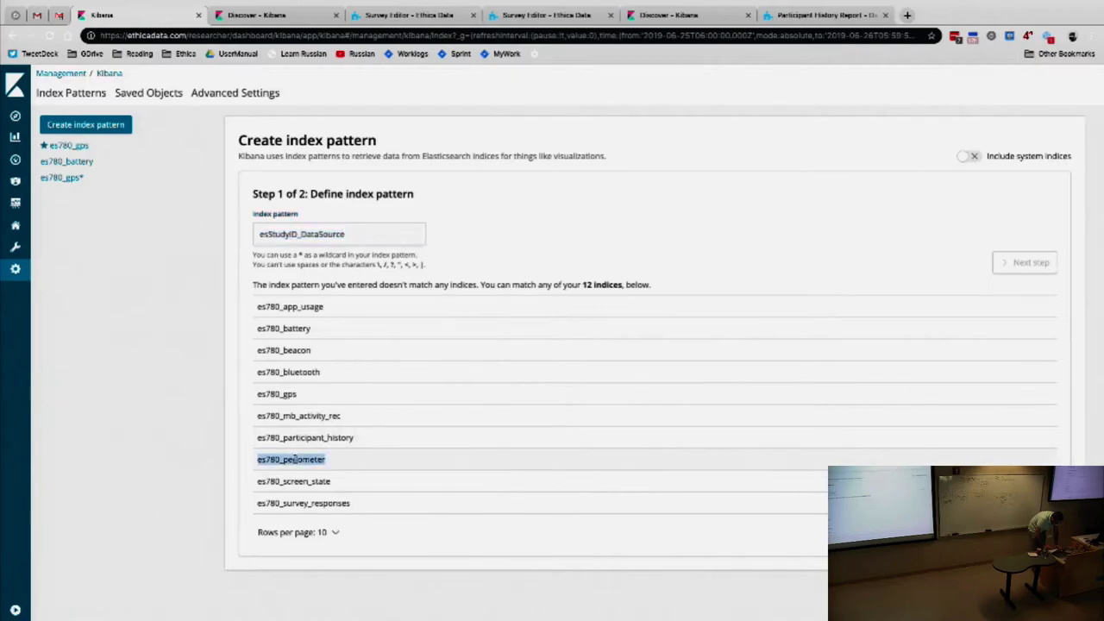
double_click(292, 233)
key("ctrl+v")
left_click(1023, 262)
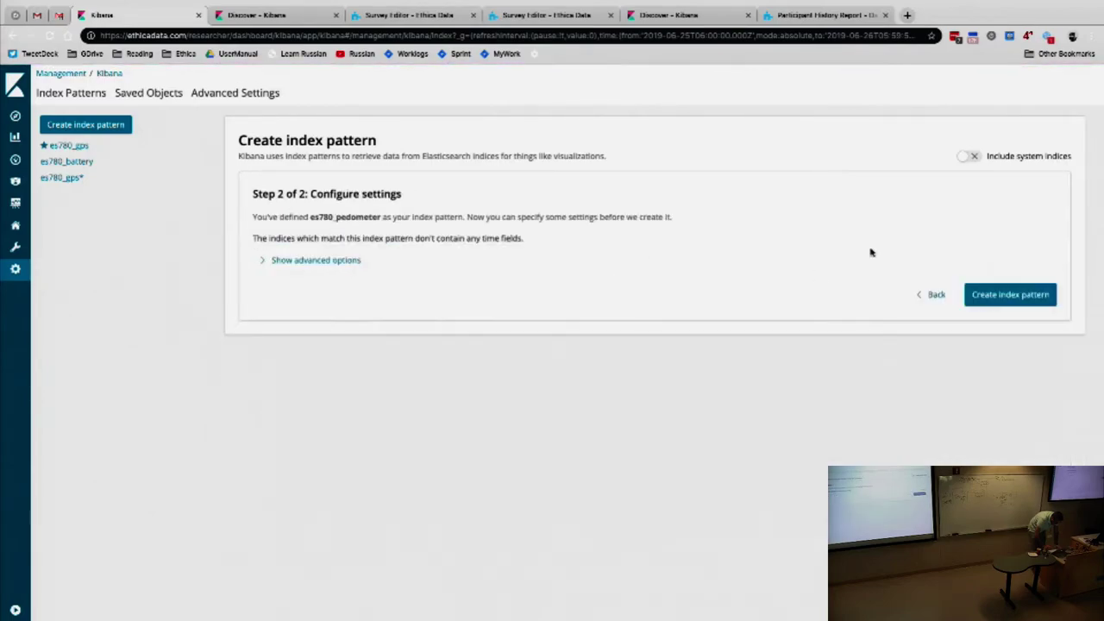
Choose record_time as the Time Filter field and create the es780_pedometer index pattern.
left_click(384, 265)
left_click(373, 268)
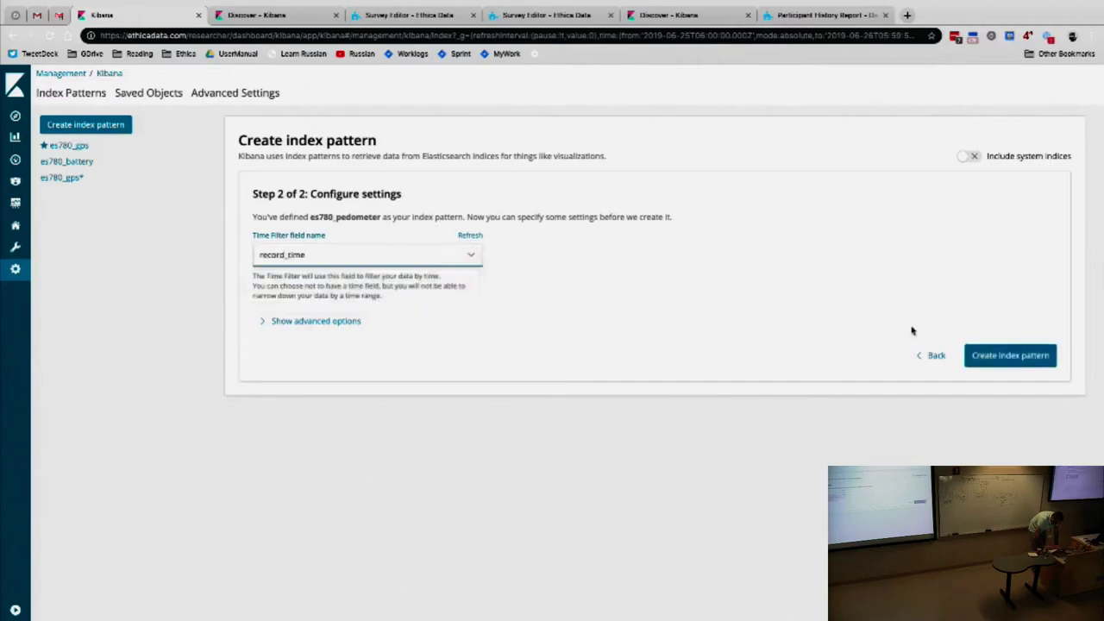
left_click(1007, 354)
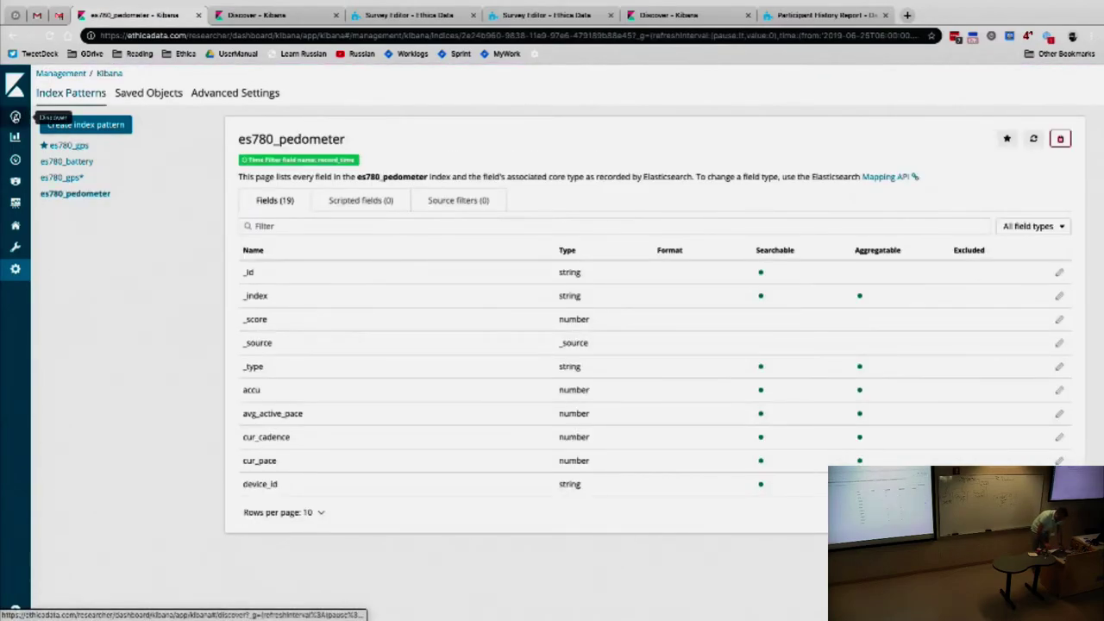
Create a new Vertical Bar visualization based on the es780_pedometer index.
left_click(14, 117)
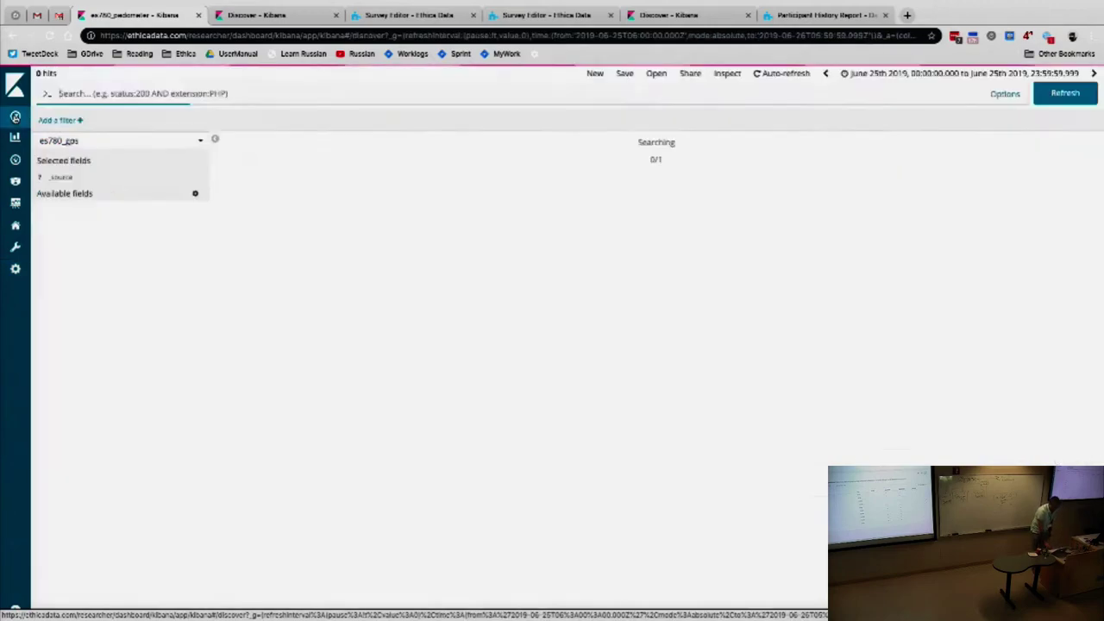
left_click(15, 137)
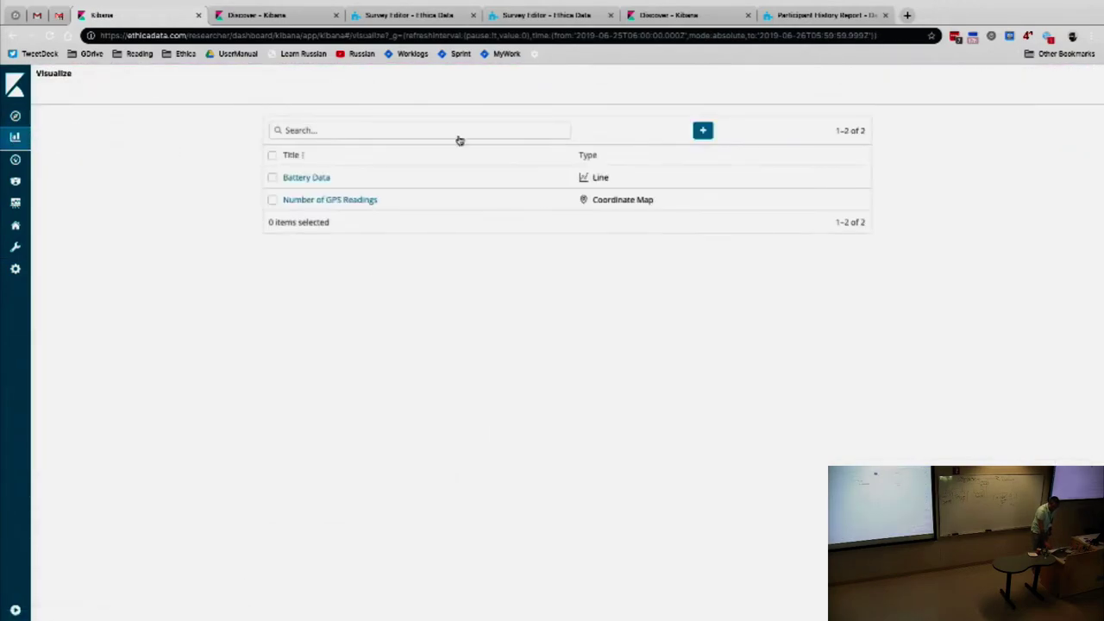
left_click(703, 134)
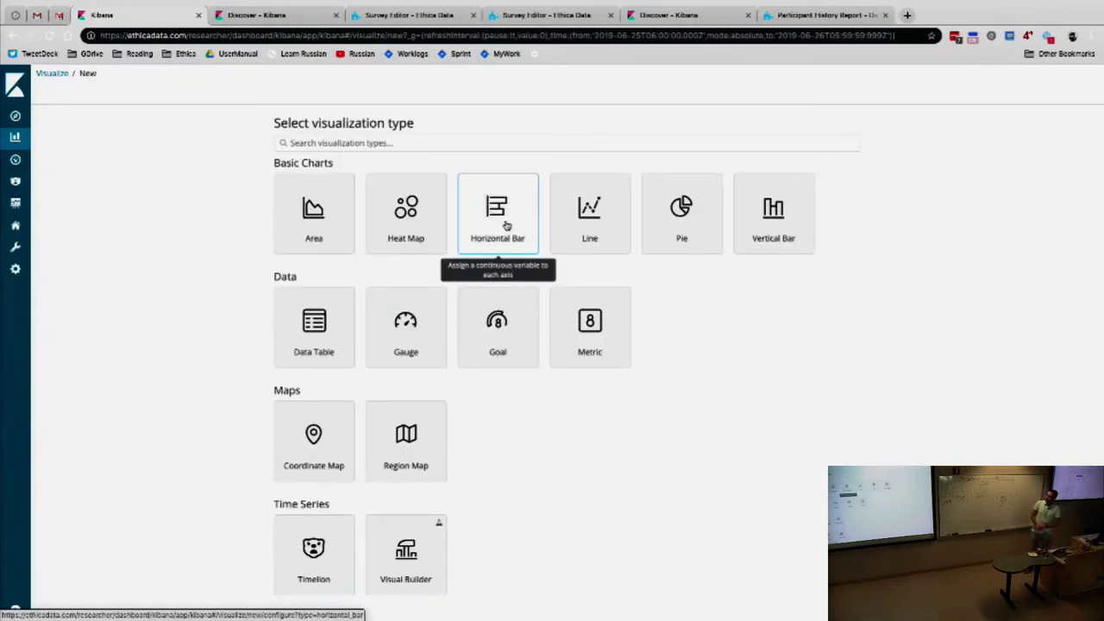
left_click(785, 228)
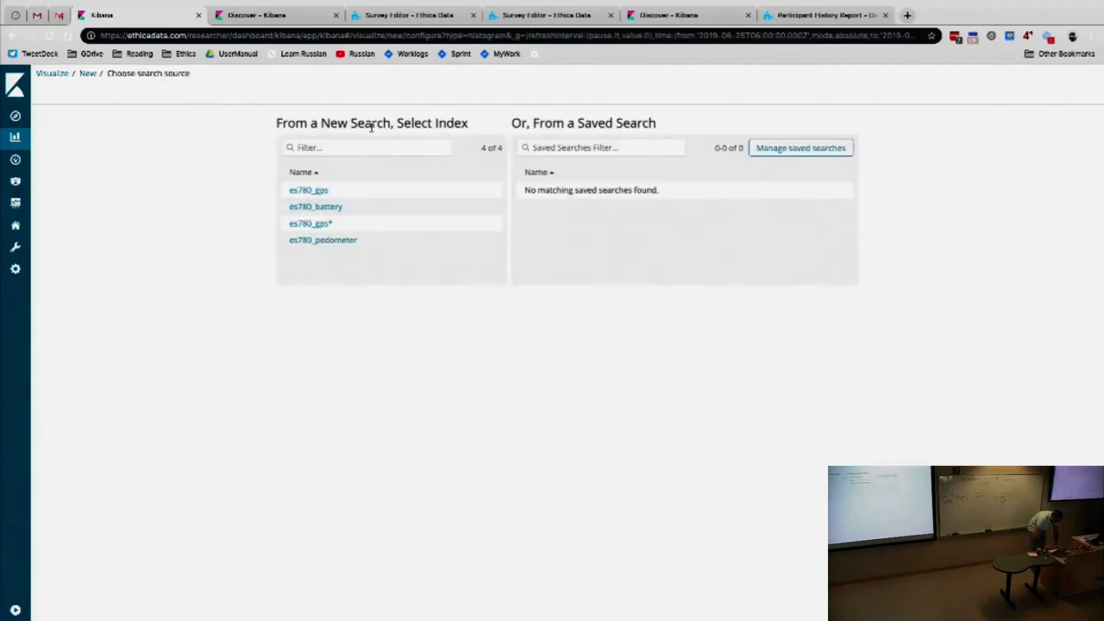
key("alt+Left")
left_click(784, 220)
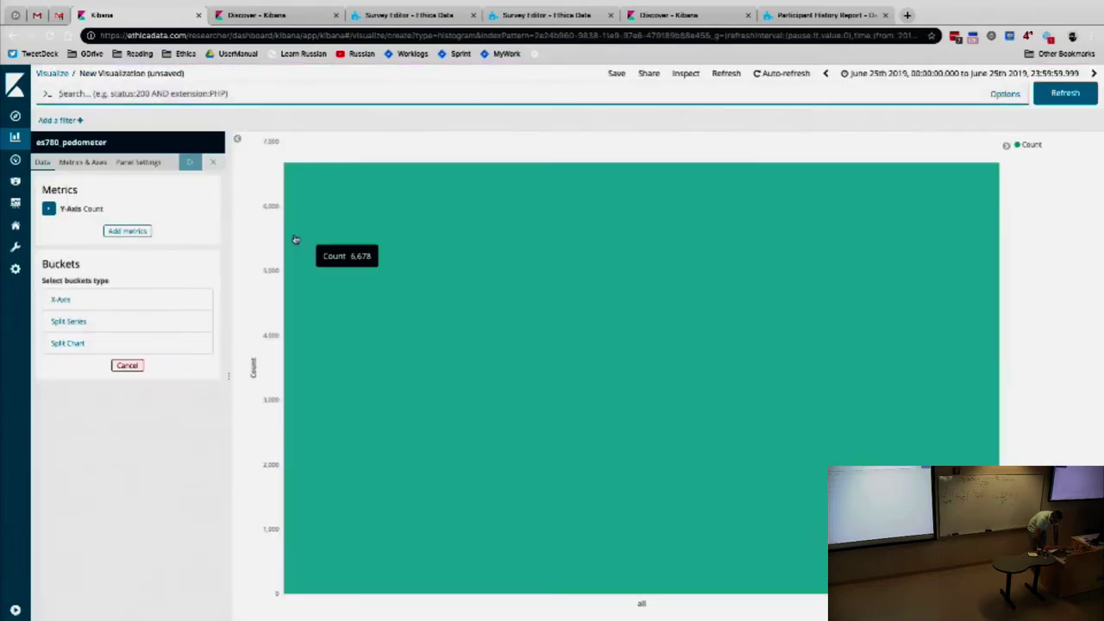
Add an X-Axis bucket with a Date Histogram aggregation on record_time and an Hourly interval.
left_click(49, 209)
left_click(49, 209)
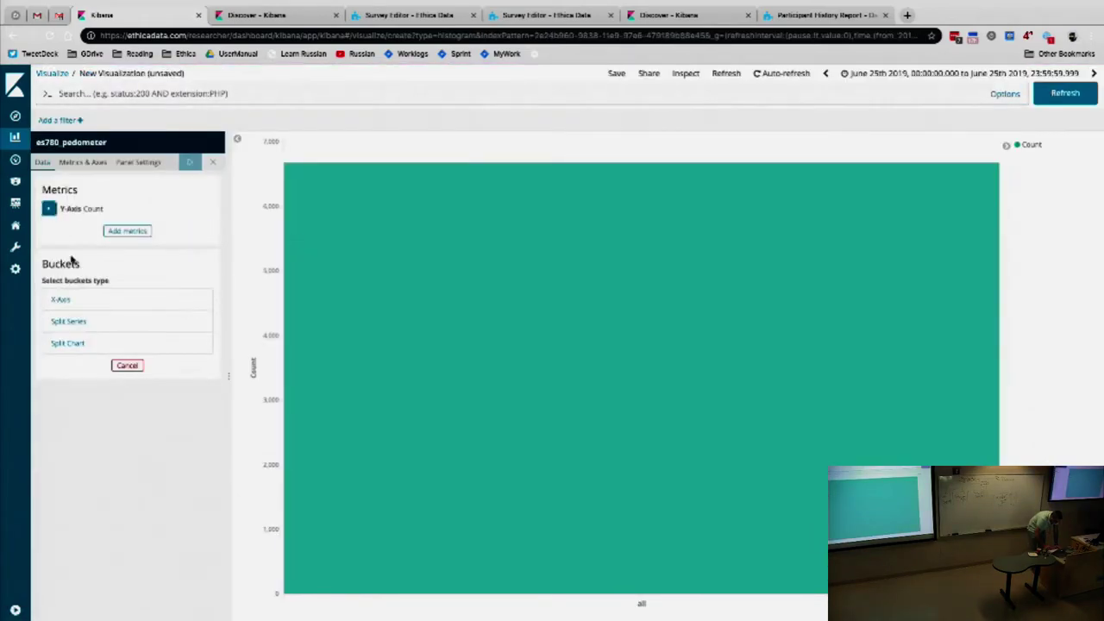
left_click(79, 301)
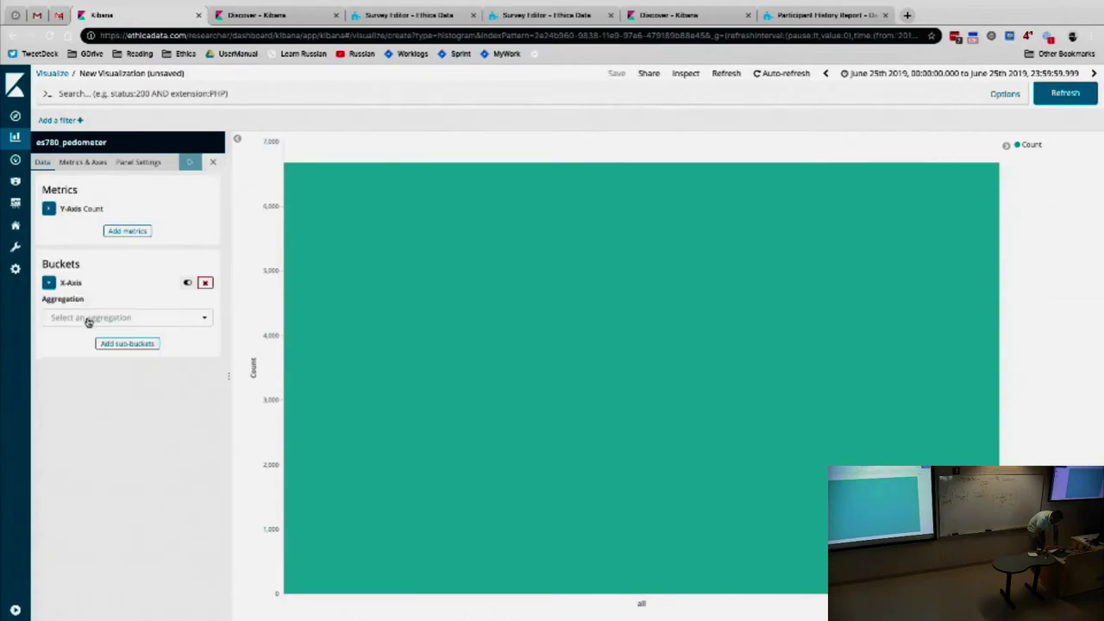
left_click(86, 319)
left_click(87, 346)
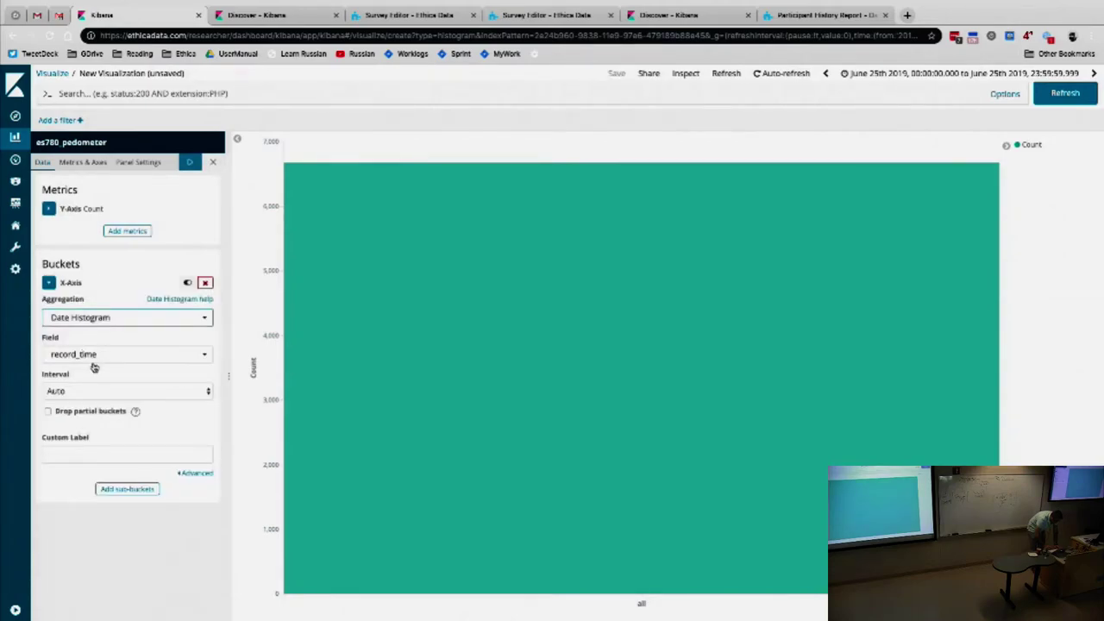
left_click(93, 392)
left_click(87, 435)
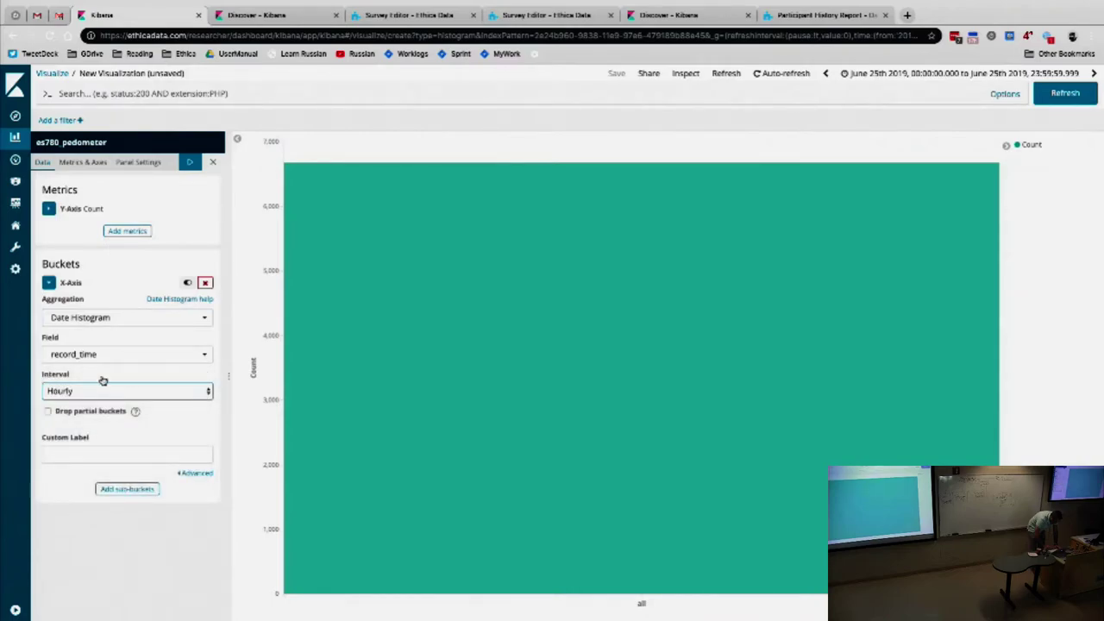
Set the Y-Axis metric to the Sum of the steps field, apply it and inspect the hourly bars.
left_click(49, 209)
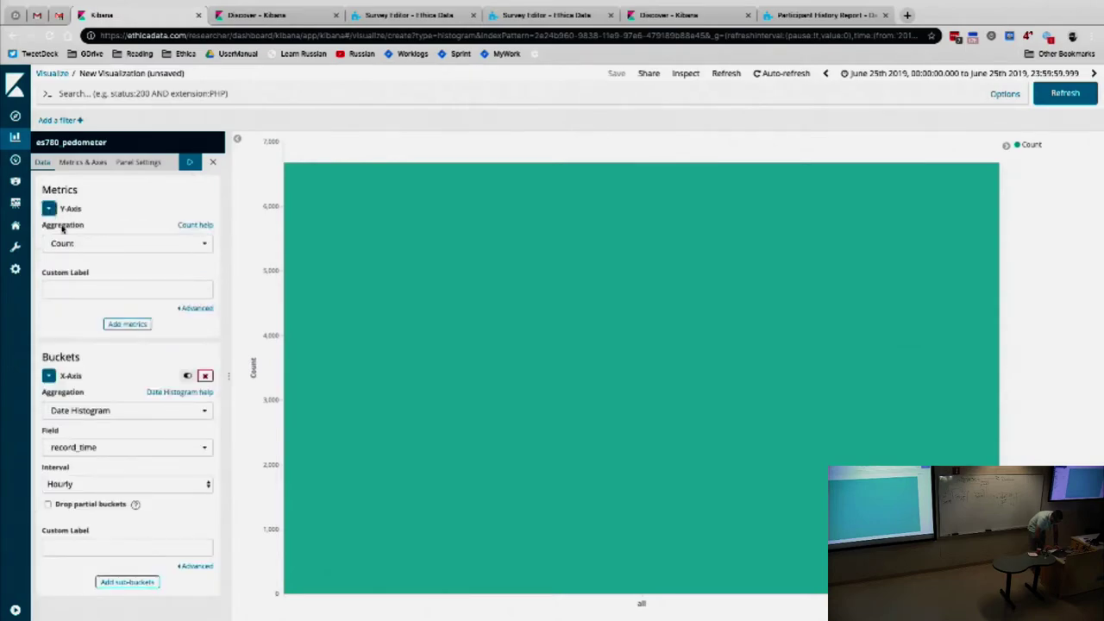
left_click(73, 245)
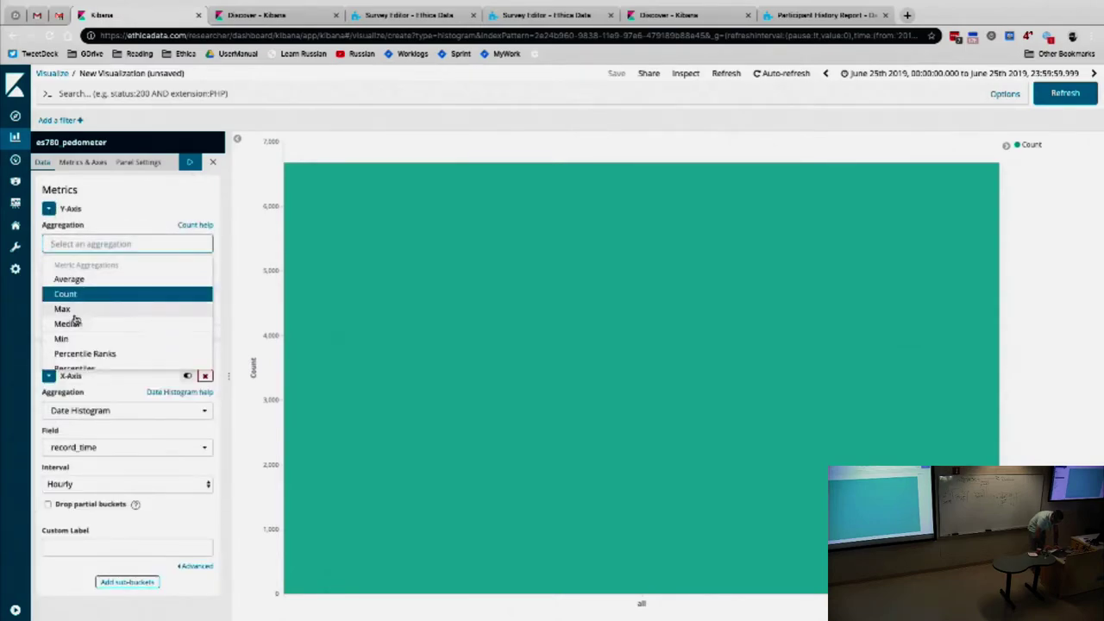
type("sum")
key("Return")
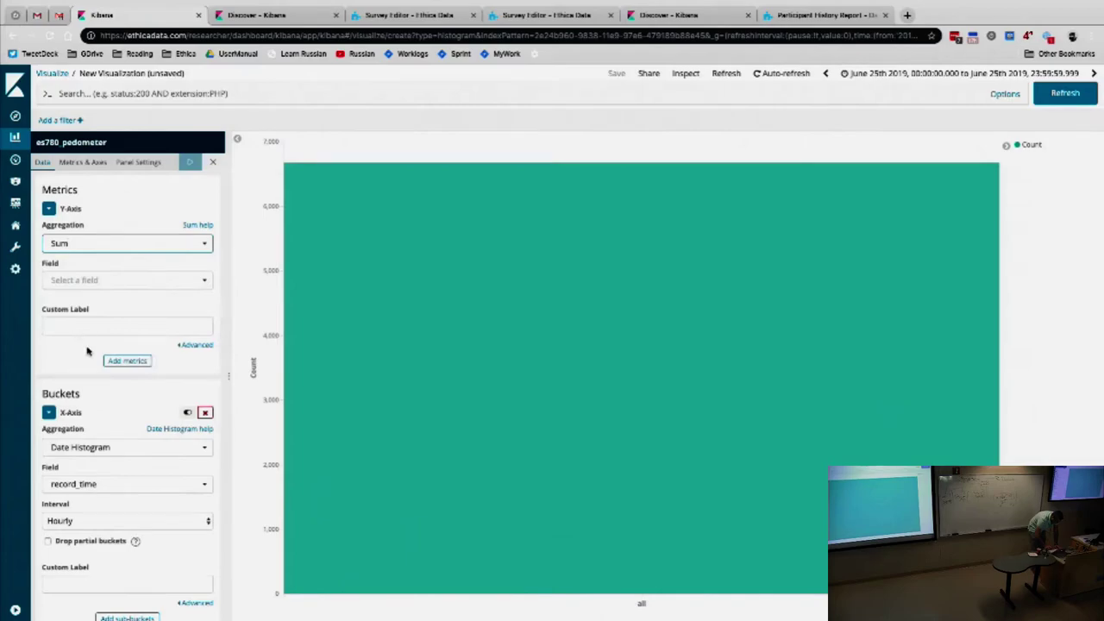
left_click(86, 281)
type("ste")
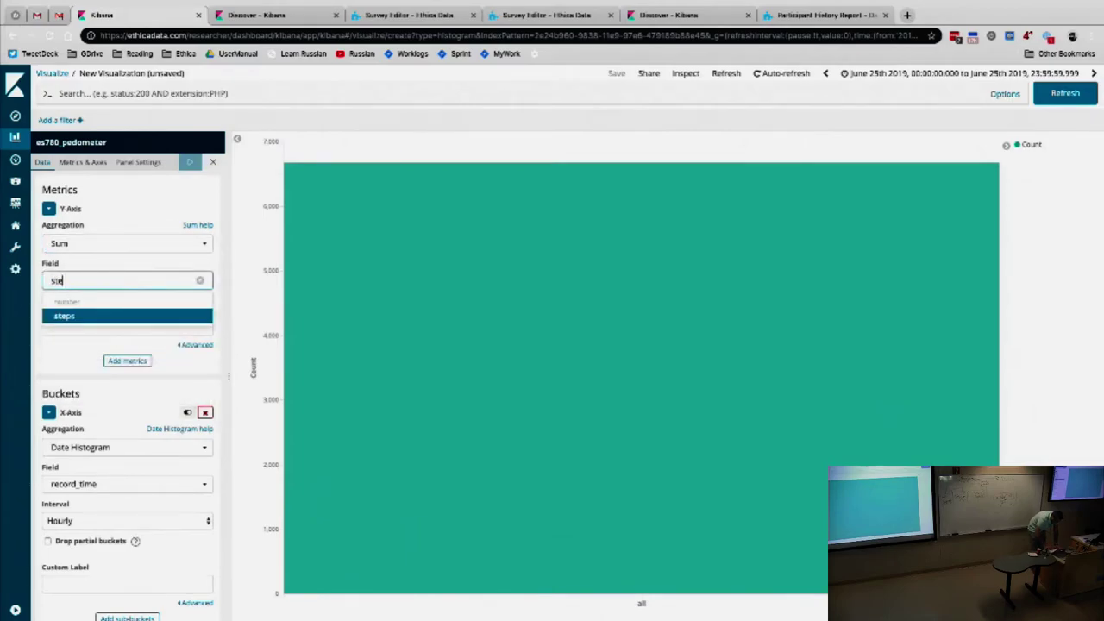
key("Return")
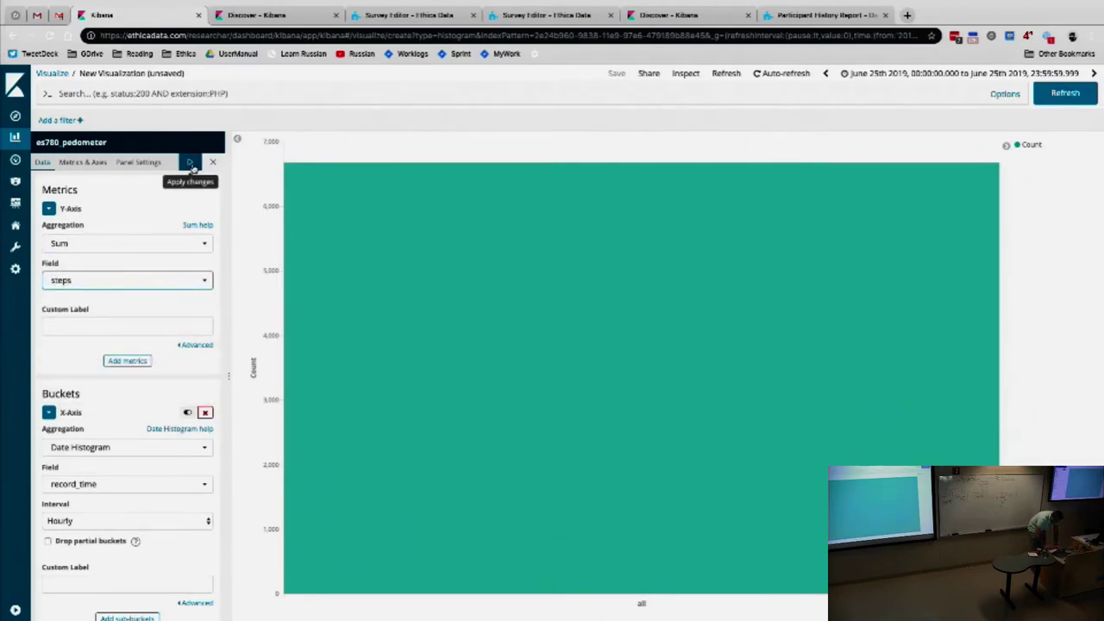
left_click(191, 164)
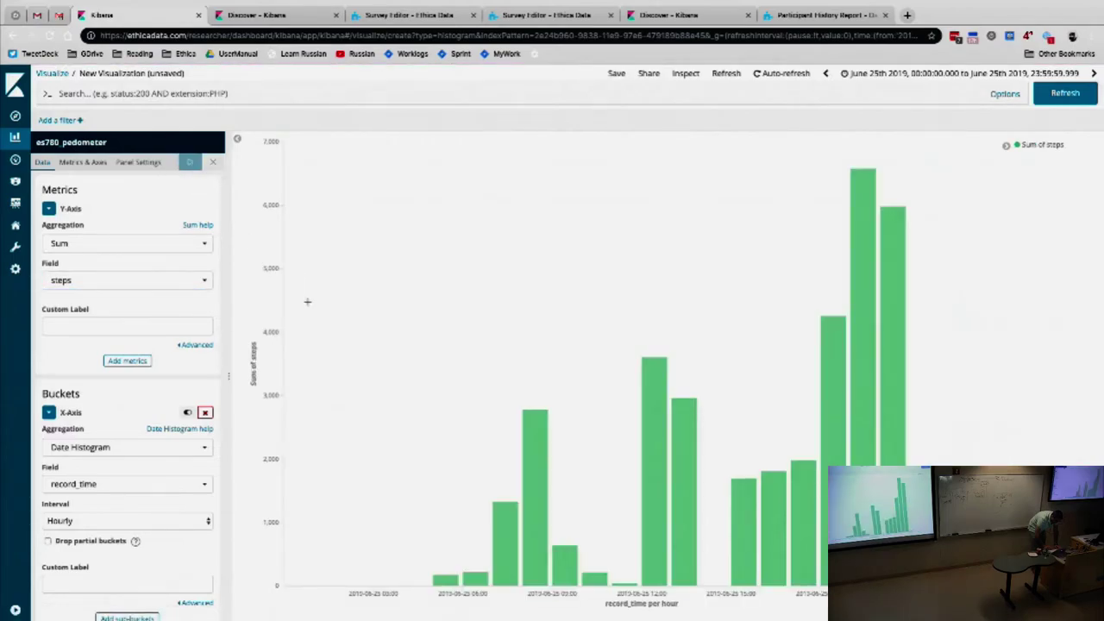
mouse_move(447, 585)
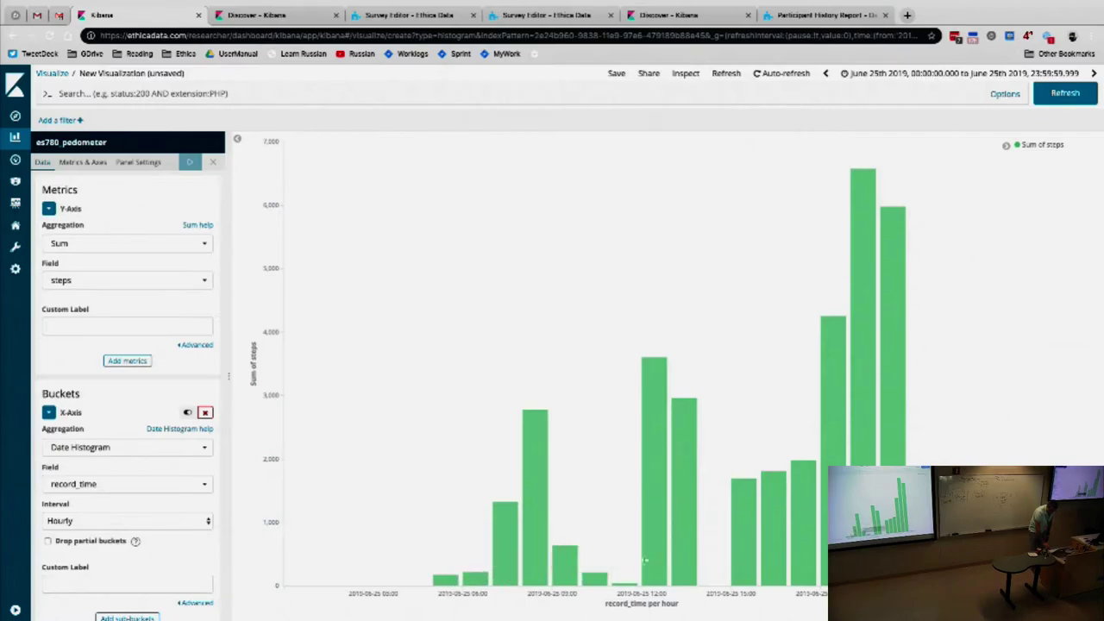
mouse_move(830, 509)
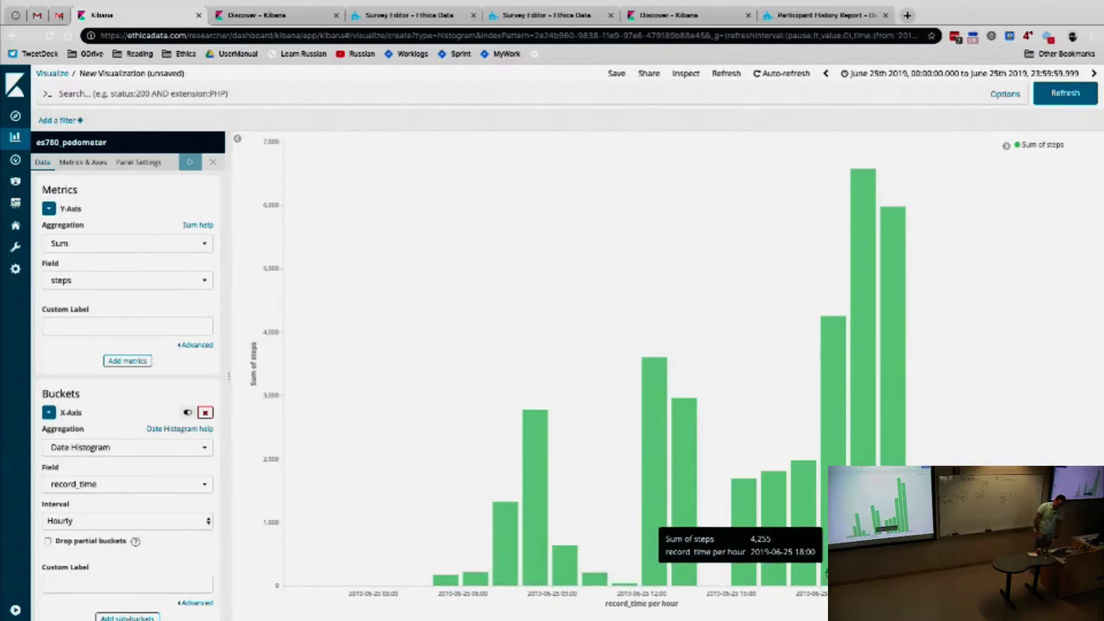
Collapse both axis settings and add a Split Chart sub-bucket with a Terms aggregation.
left_click(49, 412)
left_click(50, 209)
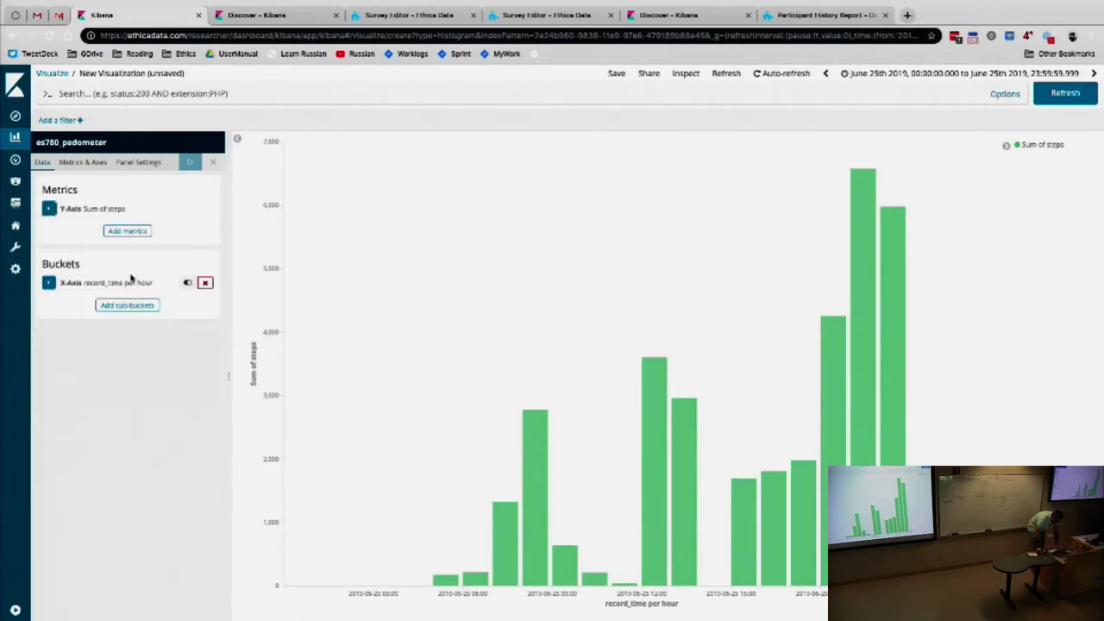
left_click(127, 305)
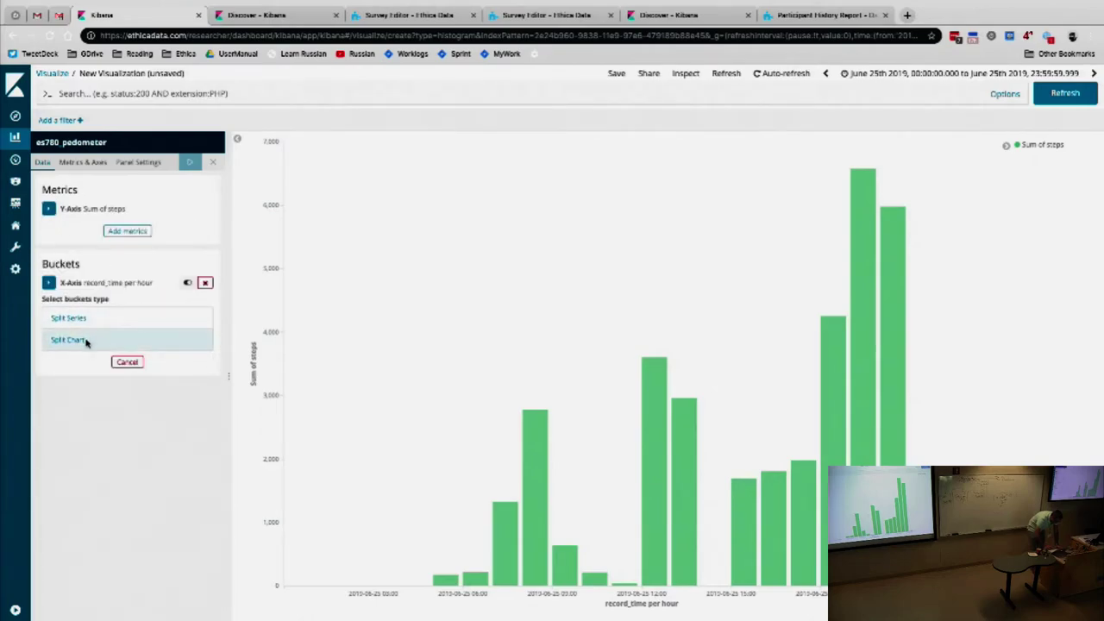
left_click(86, 342)
left_click(89, 354)
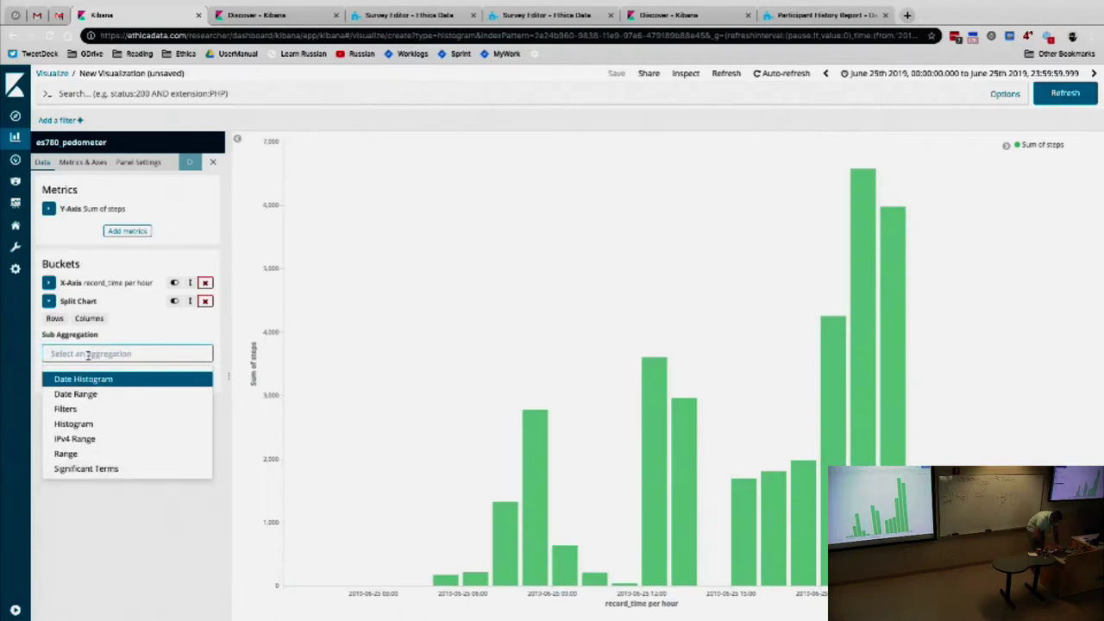
type("ter")
left_click(85, 377)
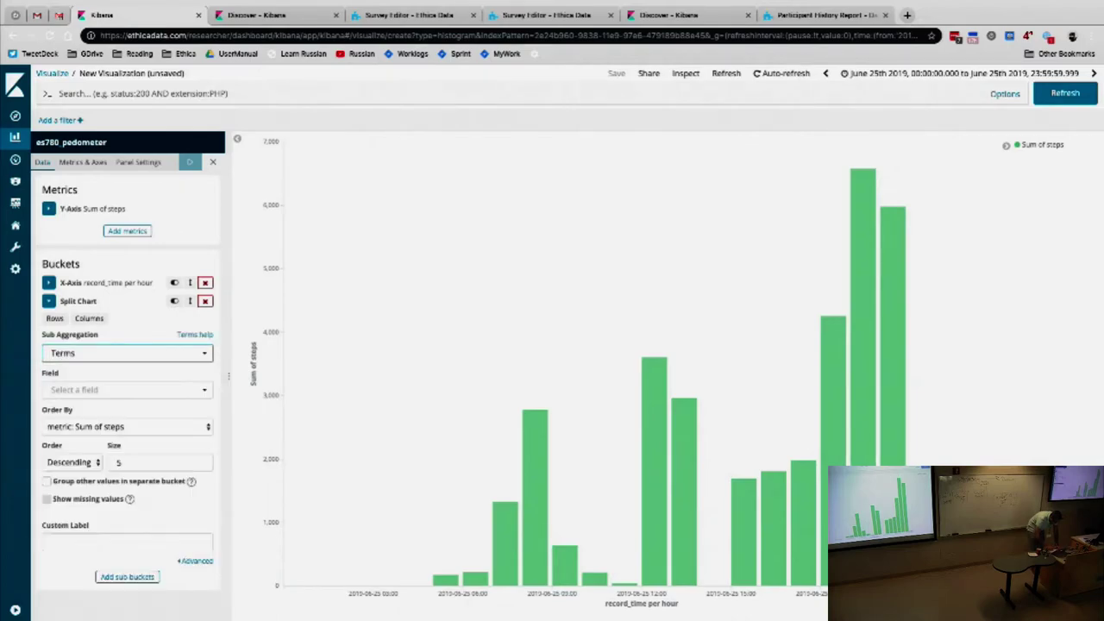
Split the chart by user_id with size 10, apply the changes and view the per-participant charts with the editor hidden.
left_click(87, 389)
type("us")
key("Return")
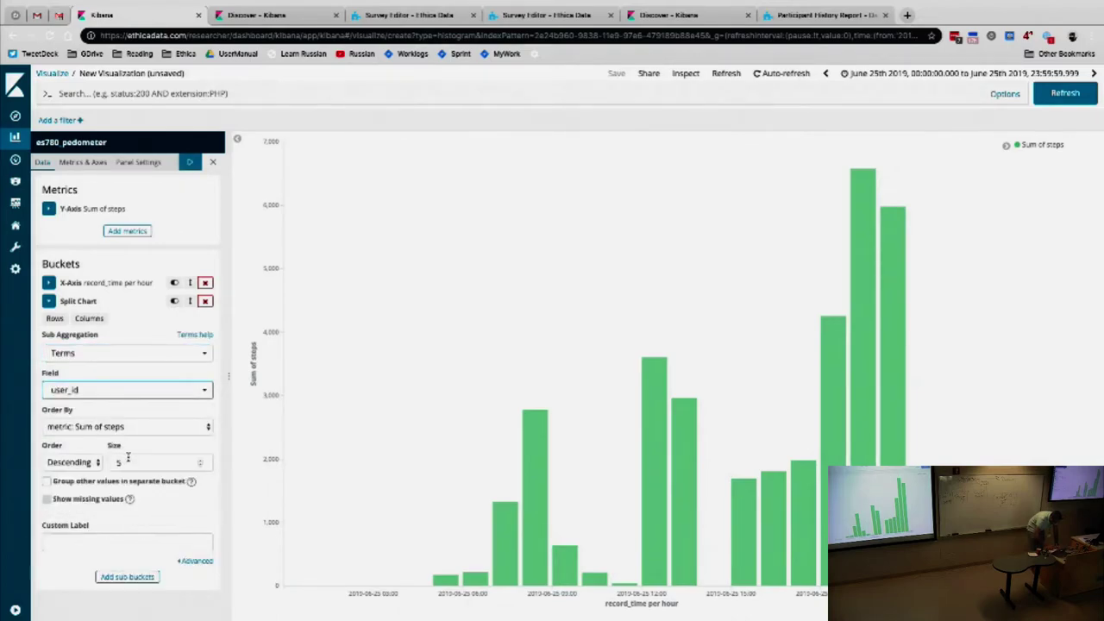
type("10")
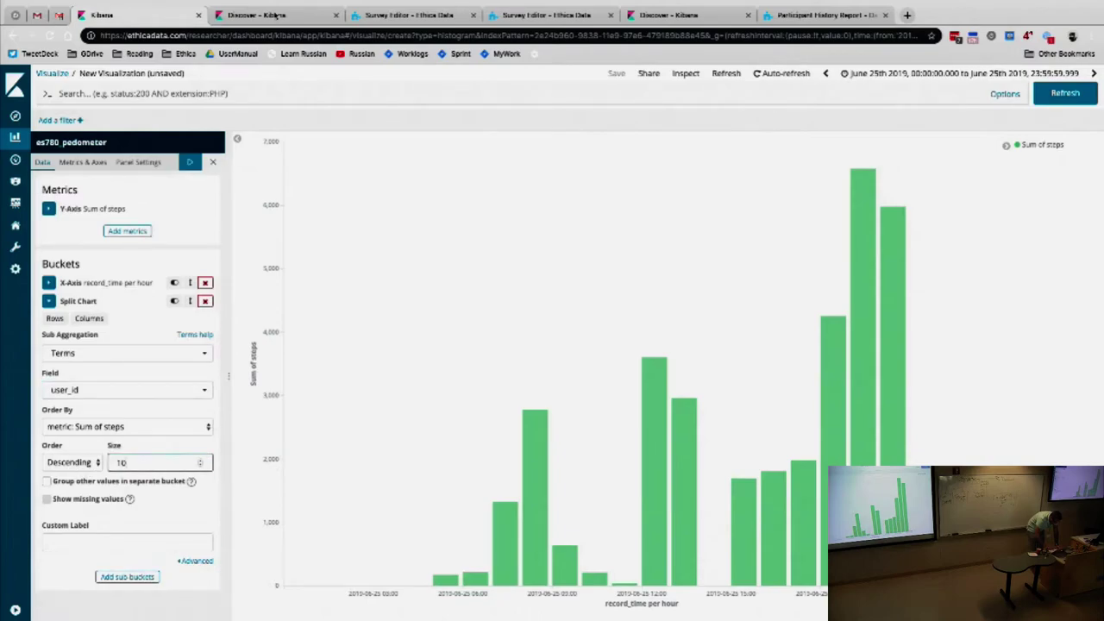
left_click(191, 161)
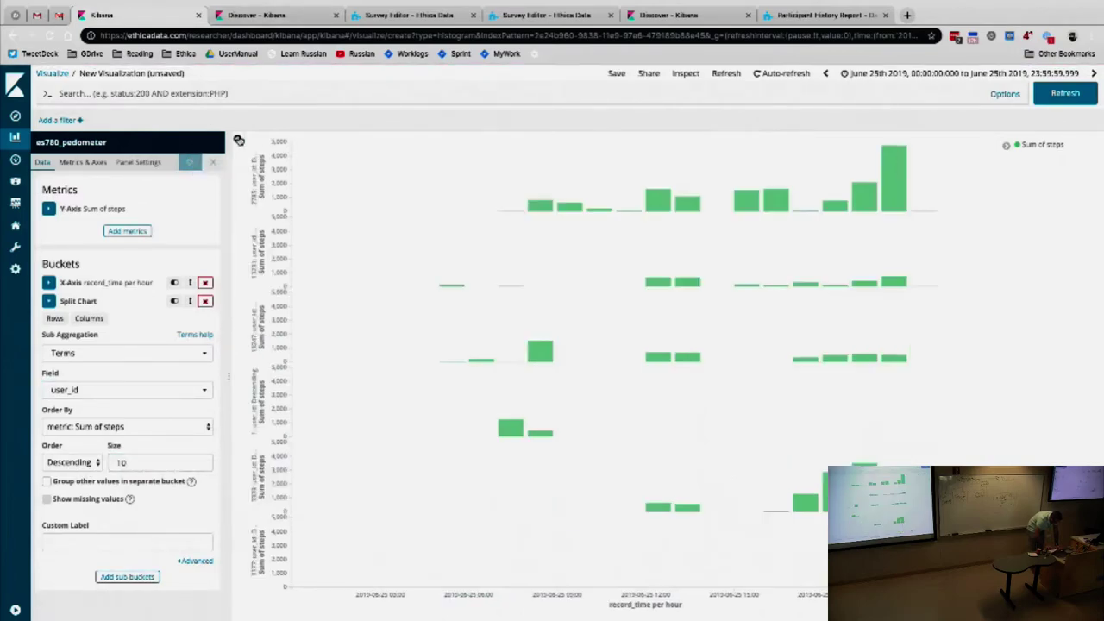
left_click(239, 139)
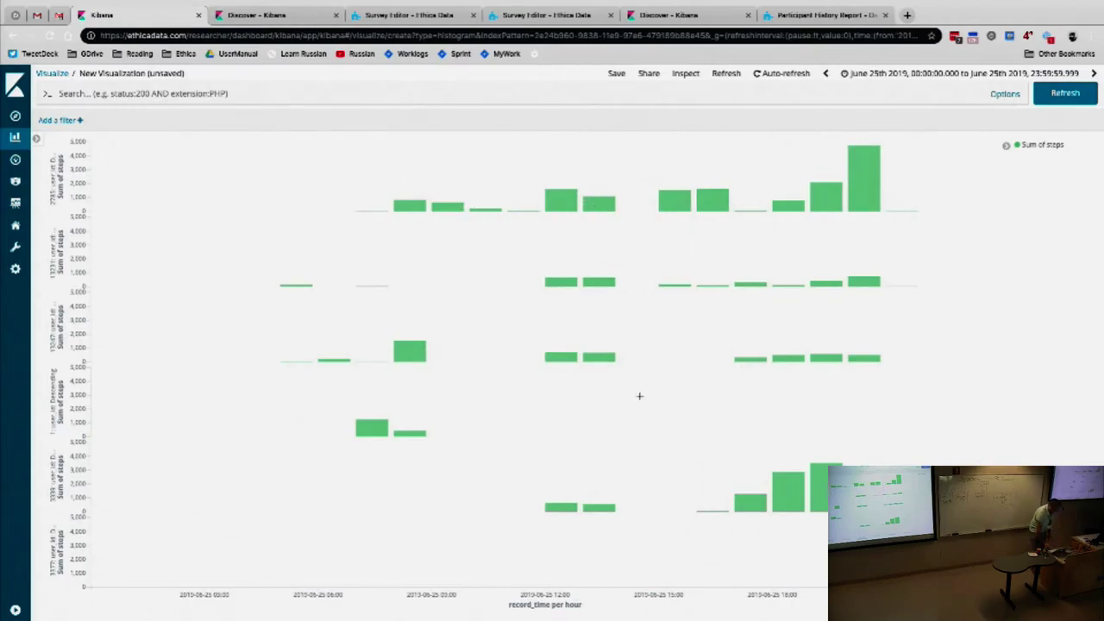
mouse_move(765, 500)
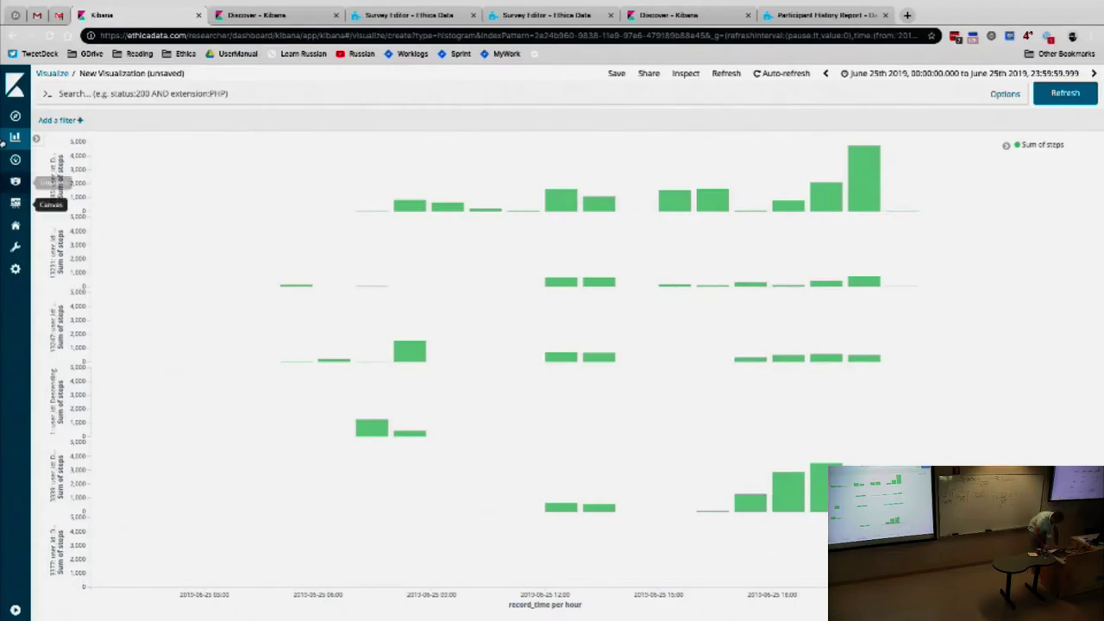
Bring back the editor, reduce the Split Chart size to 2 and apply the change.
left_click(36, 138)
double_click(140, 462)
type("2")
left_click(192, 164)
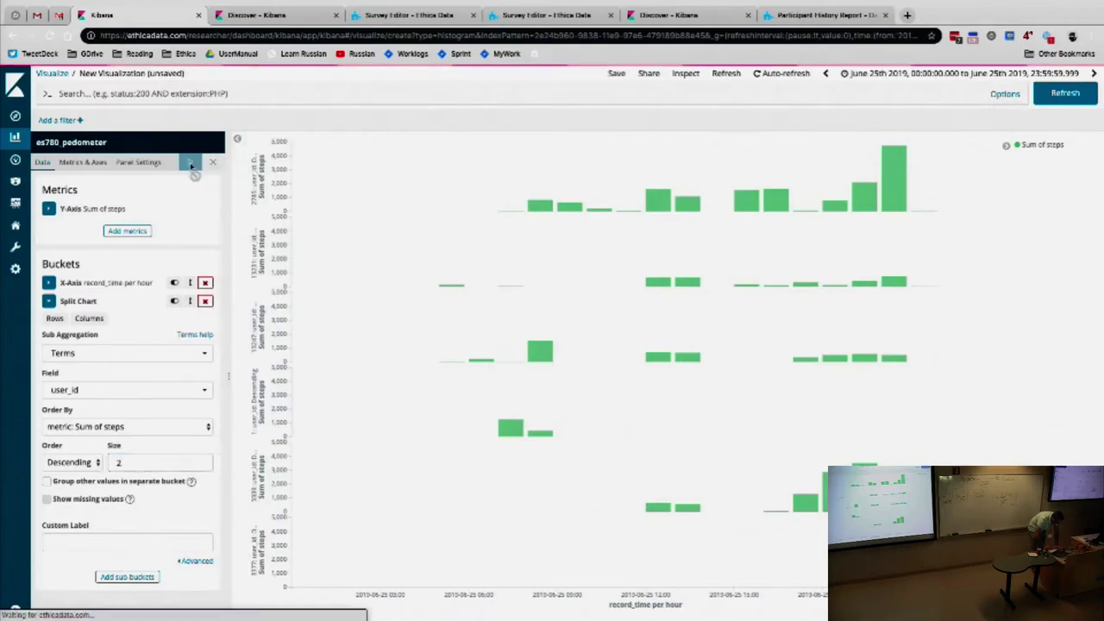
left_click(150, 466)
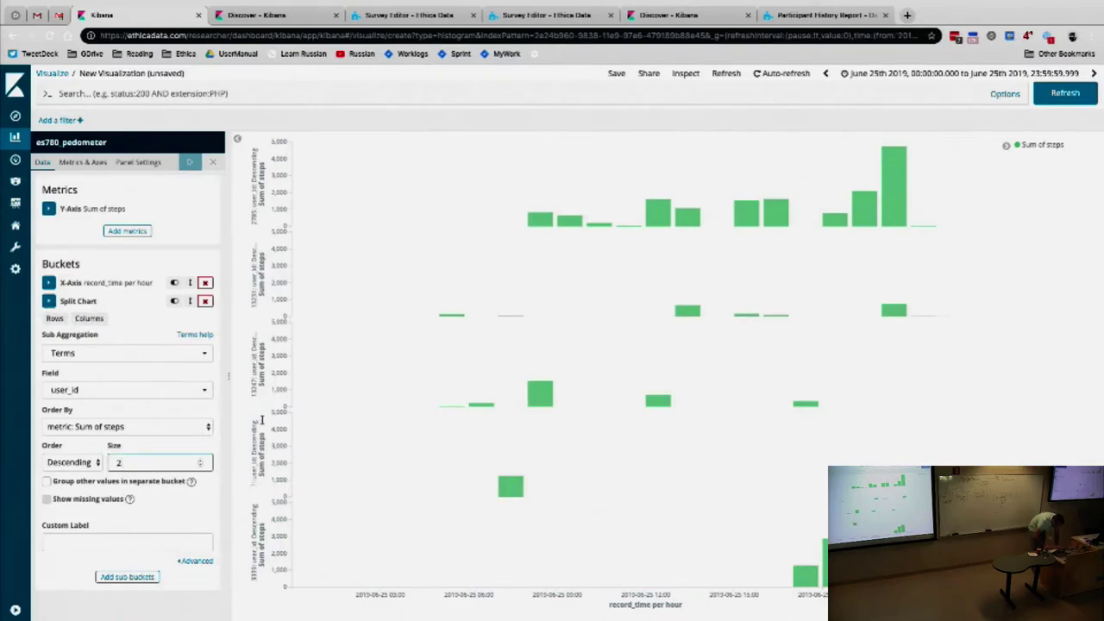
Highlight the user_id in the first chart's label and remove the Split Chart bucket.
left_click(252, 214)
double_click(253, 218)
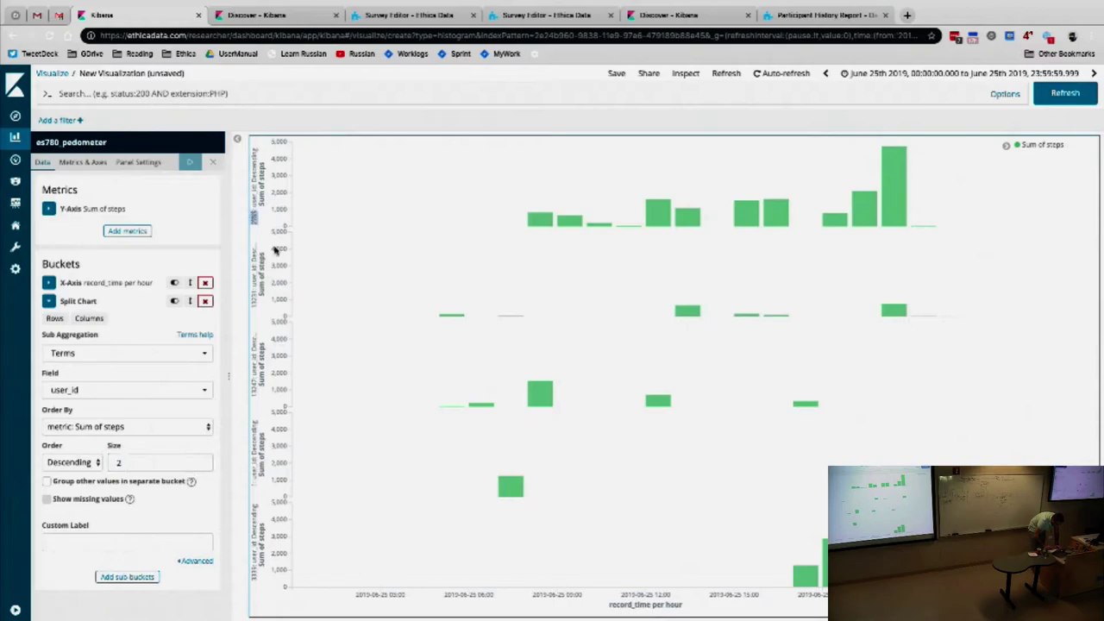
left_click(204, 300)
Filter the visualization to the first charted participant's user_id and view that person's hourly steps with the editor hidden.
left_click(74, 121)
type("user")
key("Return")
key("Return")
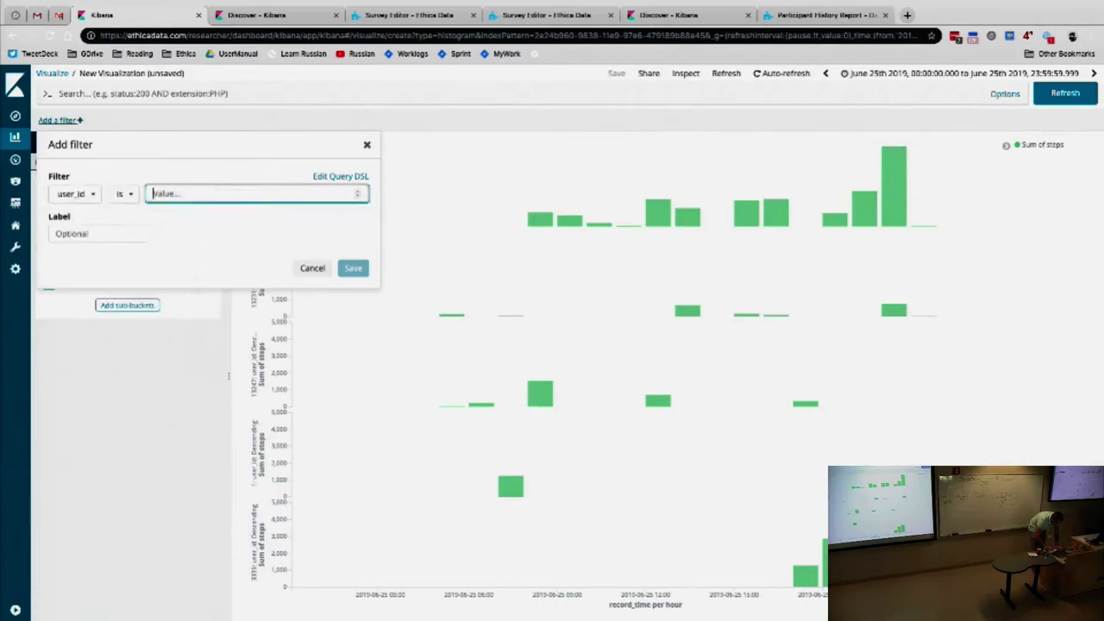
type("2785")
left_click(354, 270)
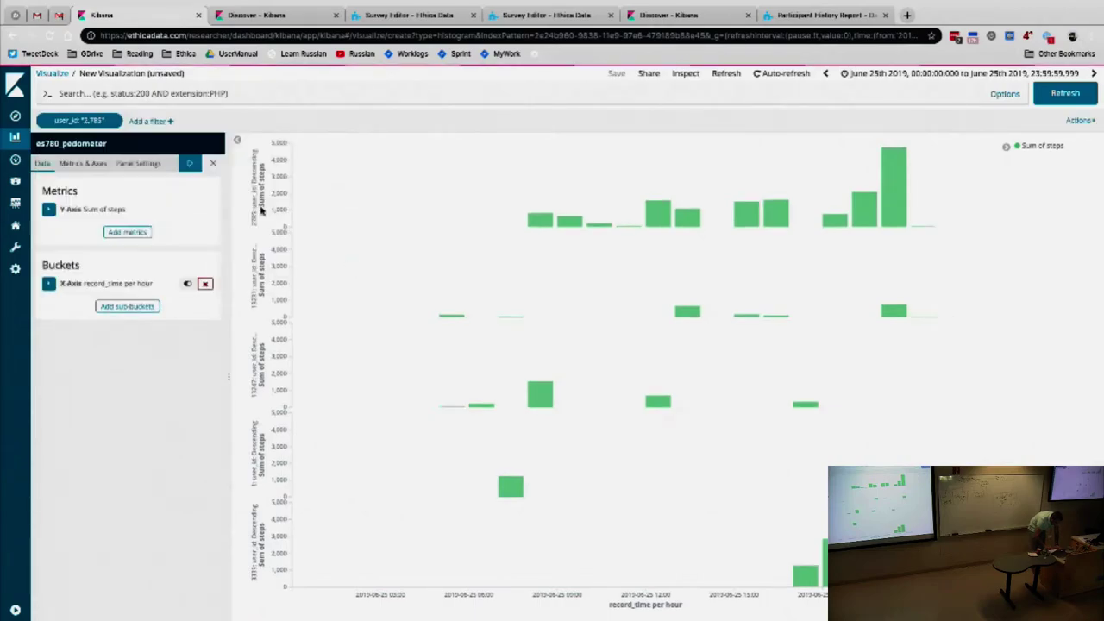
left_click(239, 145)
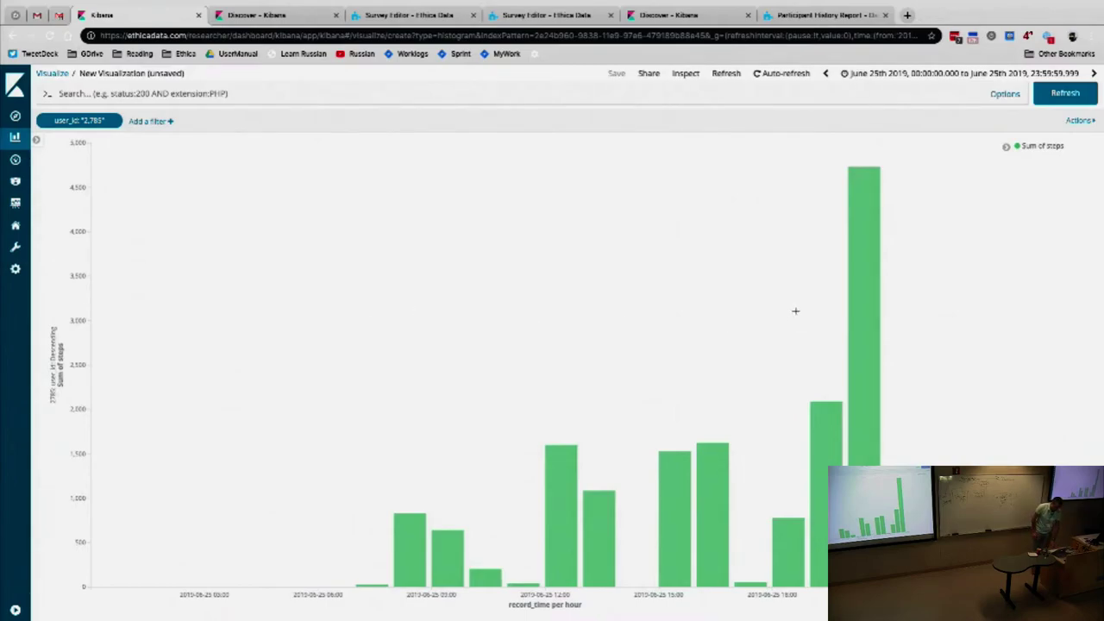
mouse_move(871, 312)
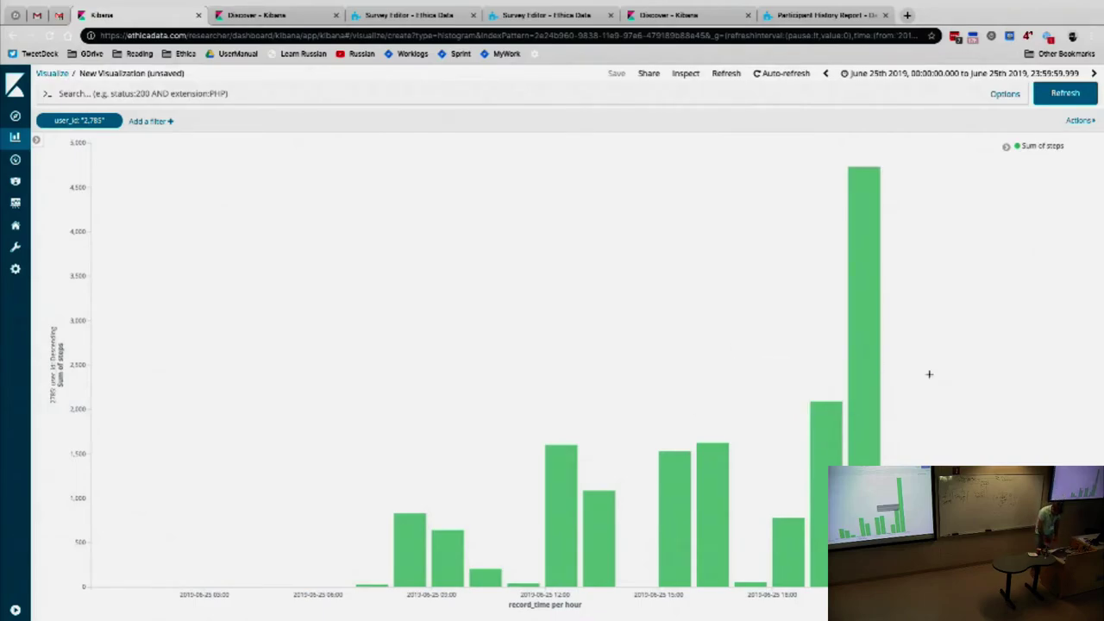
mouse_move(868, 423)
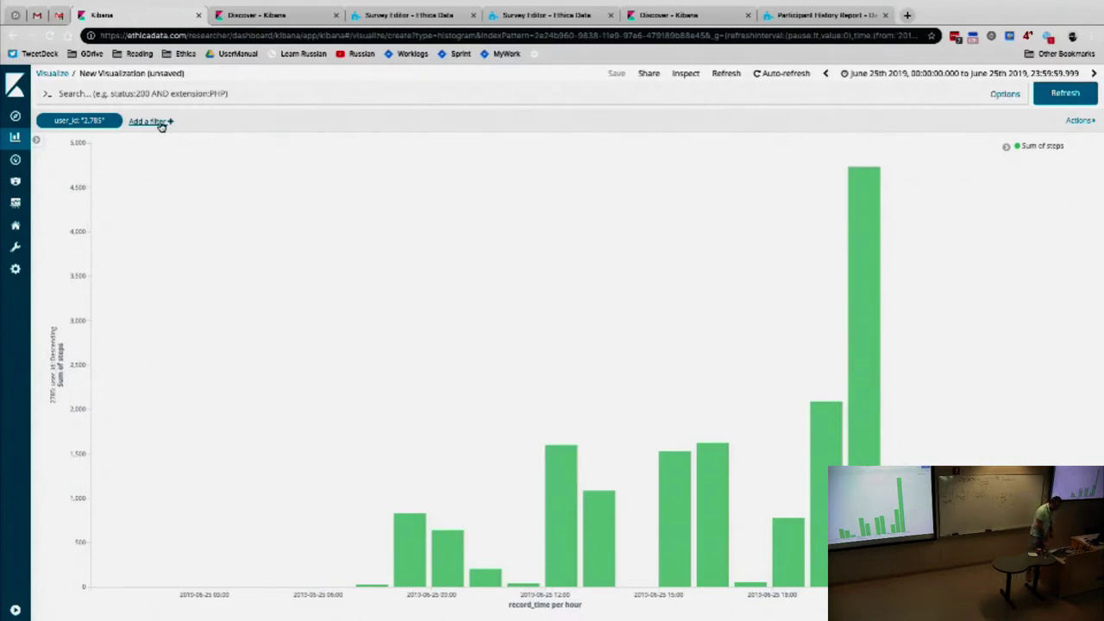
Open the es780_gps records in Discover, expand the speed field's top values and visualize that field.
left_click(15, 115)
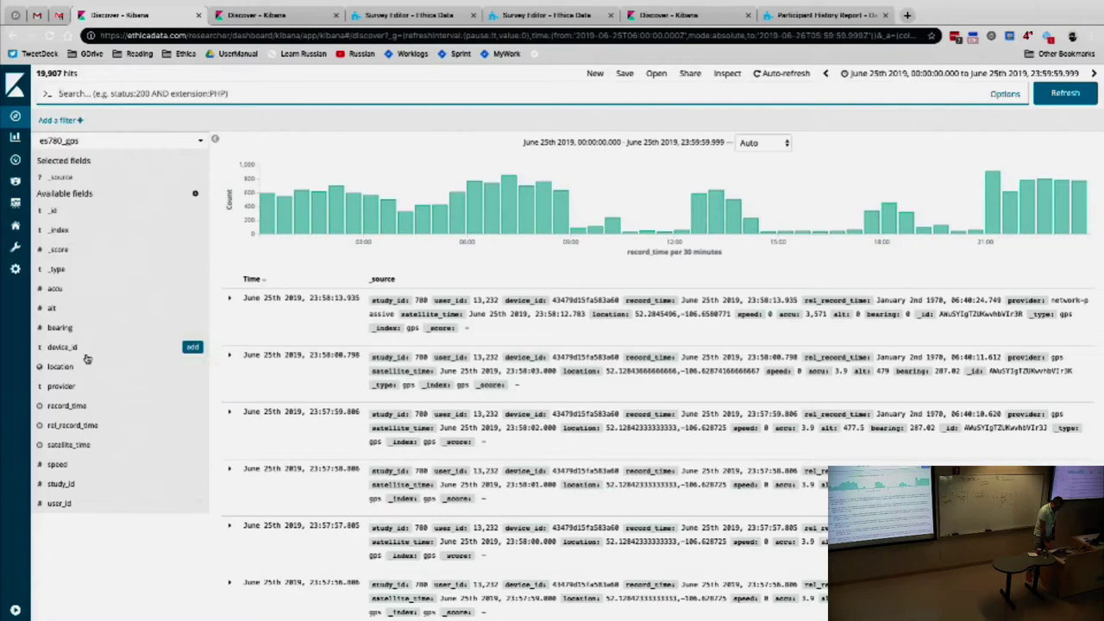
left_click(103, 465)
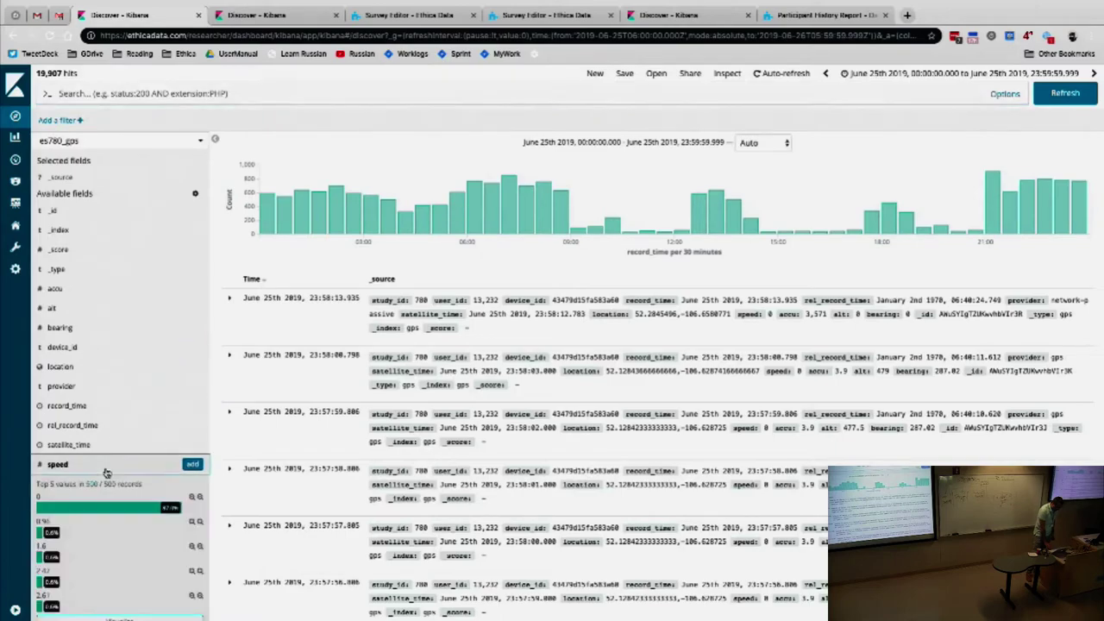
scroll(65, 355, "down", 3)
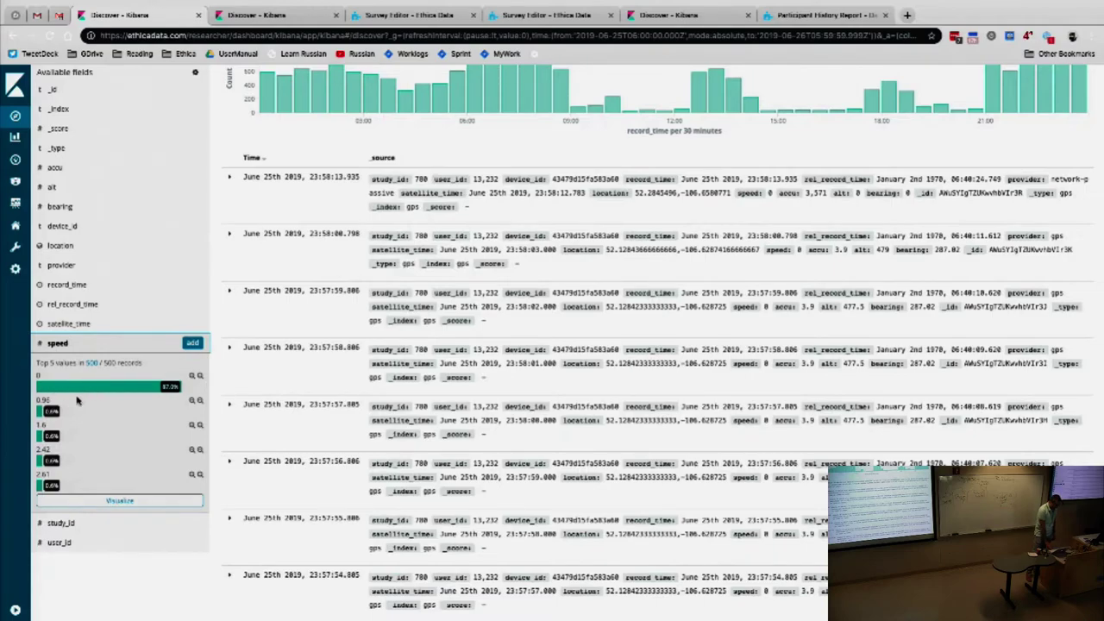
left_click(105, 504)
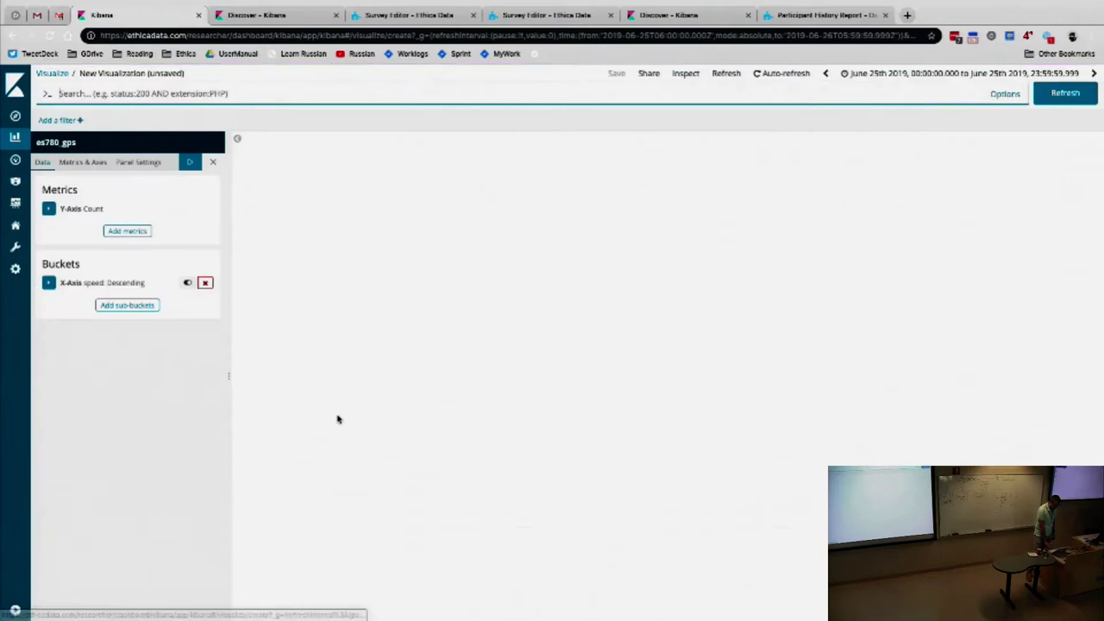
mouse_move(297, 476)
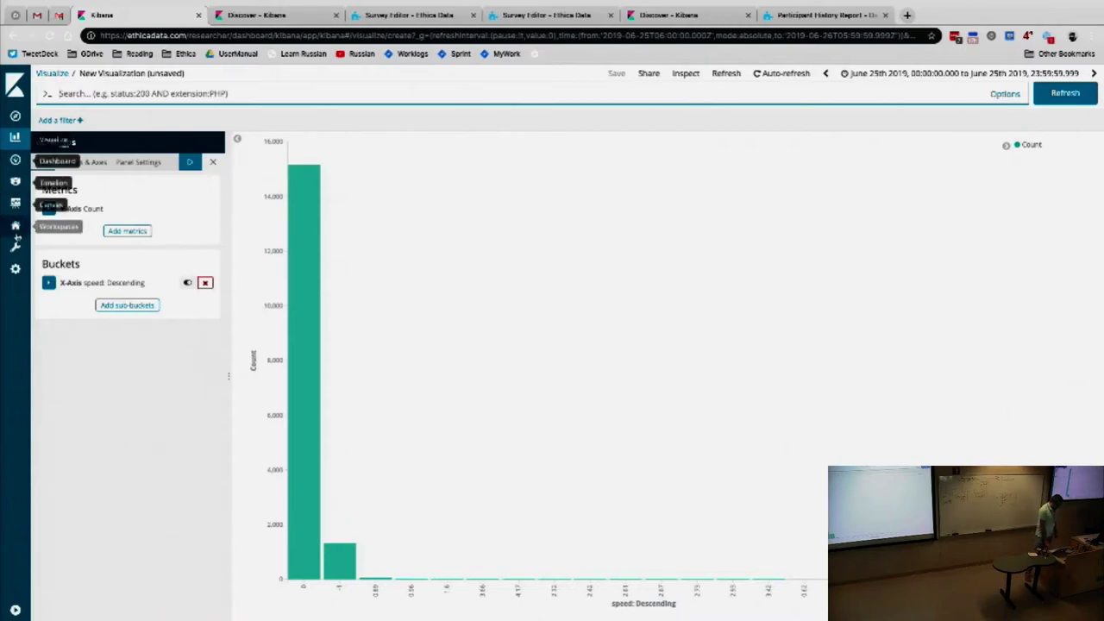
Look over the es380_beacon search query in the Dev Tools console and return to the speed visualization.
left_click(17, 254)
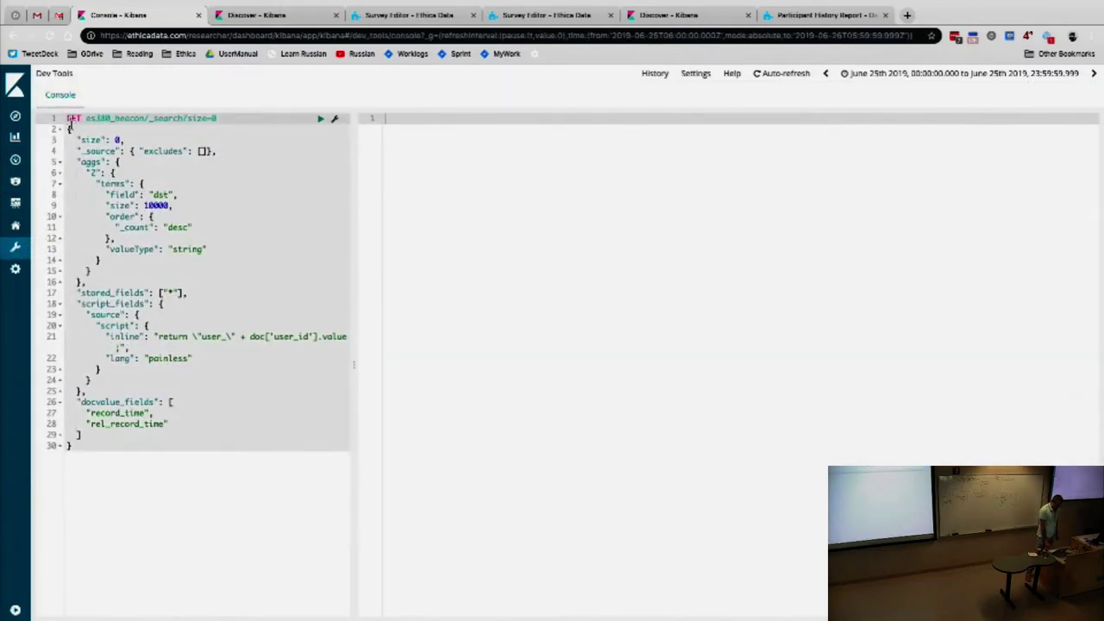
left_click_drag(67, 118, 95, 304)
left_click(95, 304)
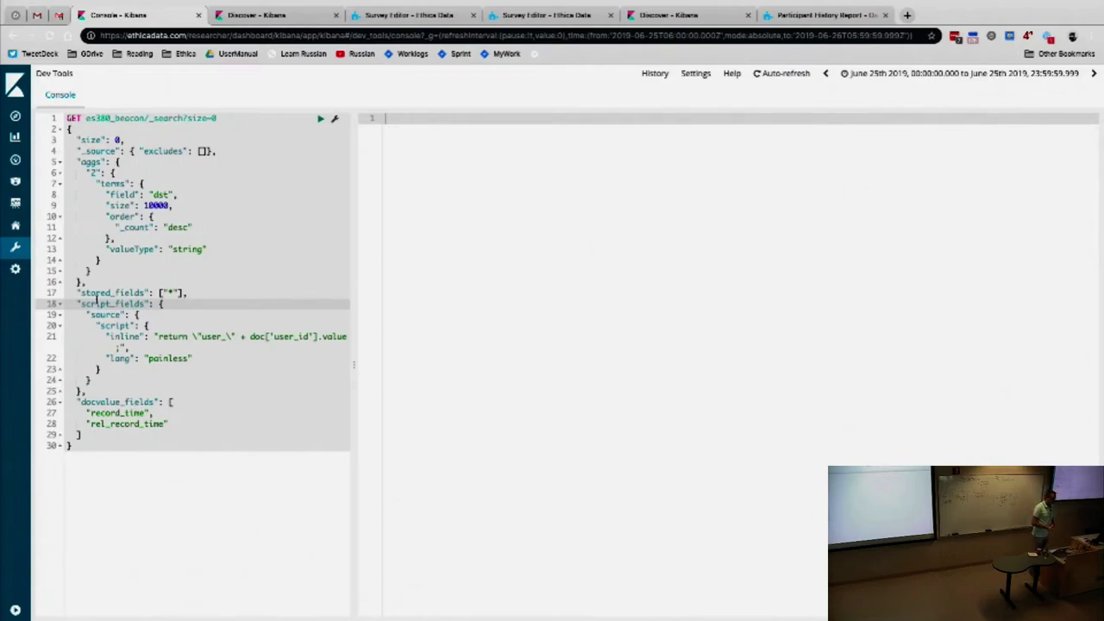
left_click(15, 137)
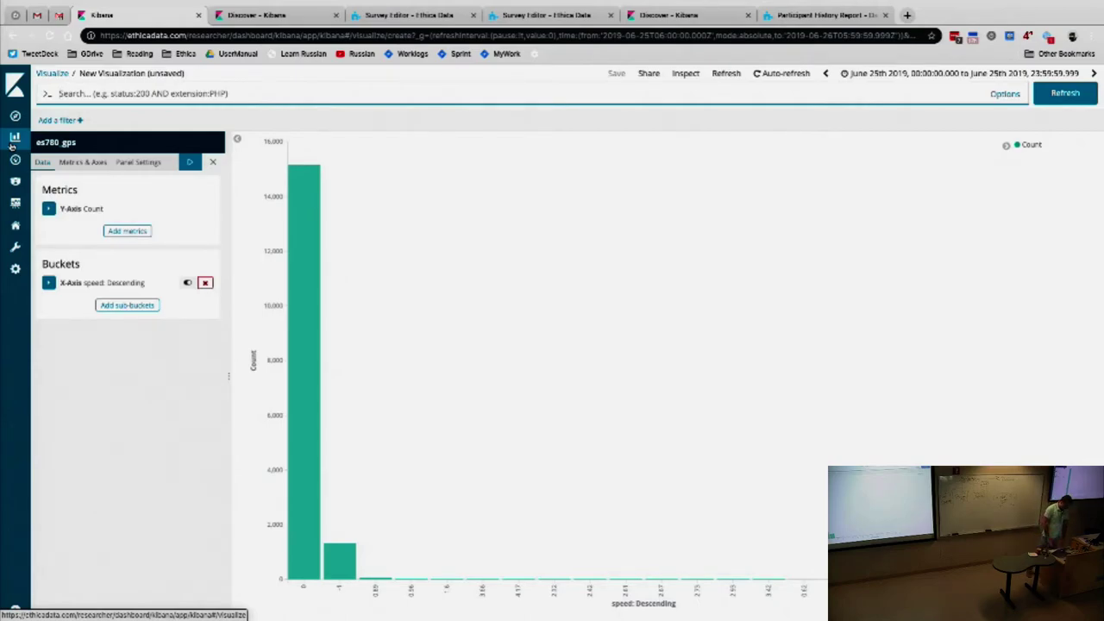
mouse_move(324, 6)
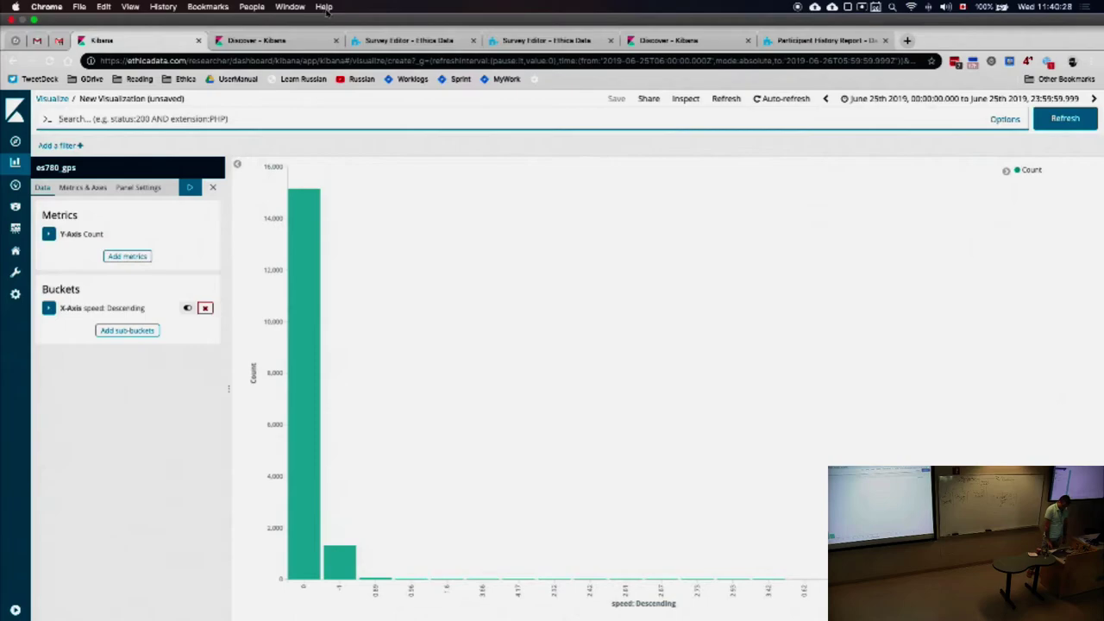
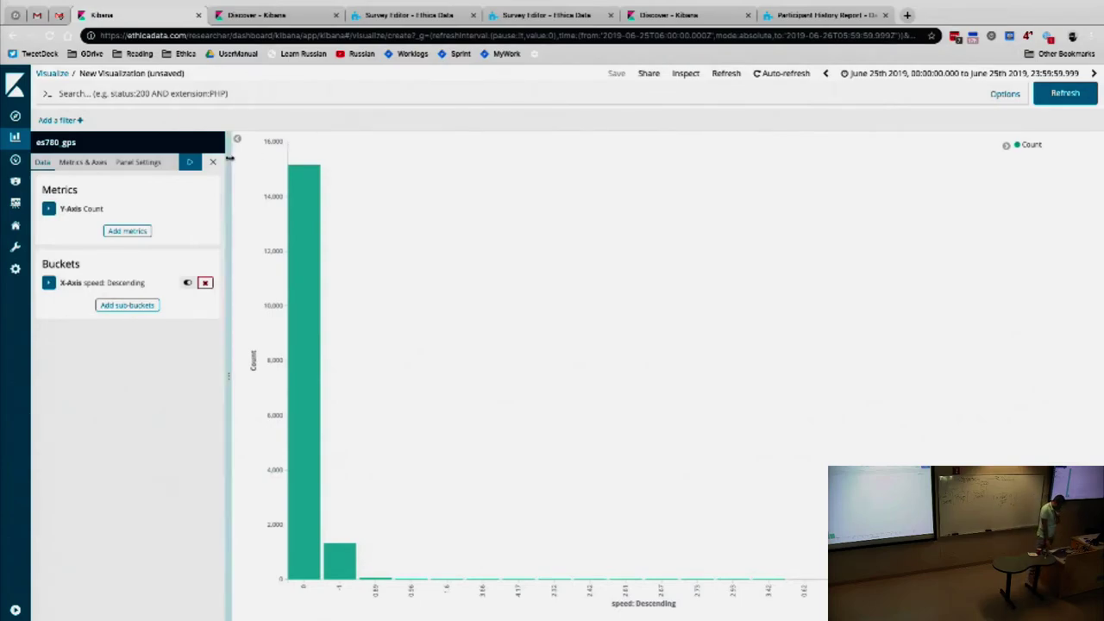
Create a new dashboard and add the saved Number of GPS Readings and Battery Data visualizations to it.
left_click(55, 73)
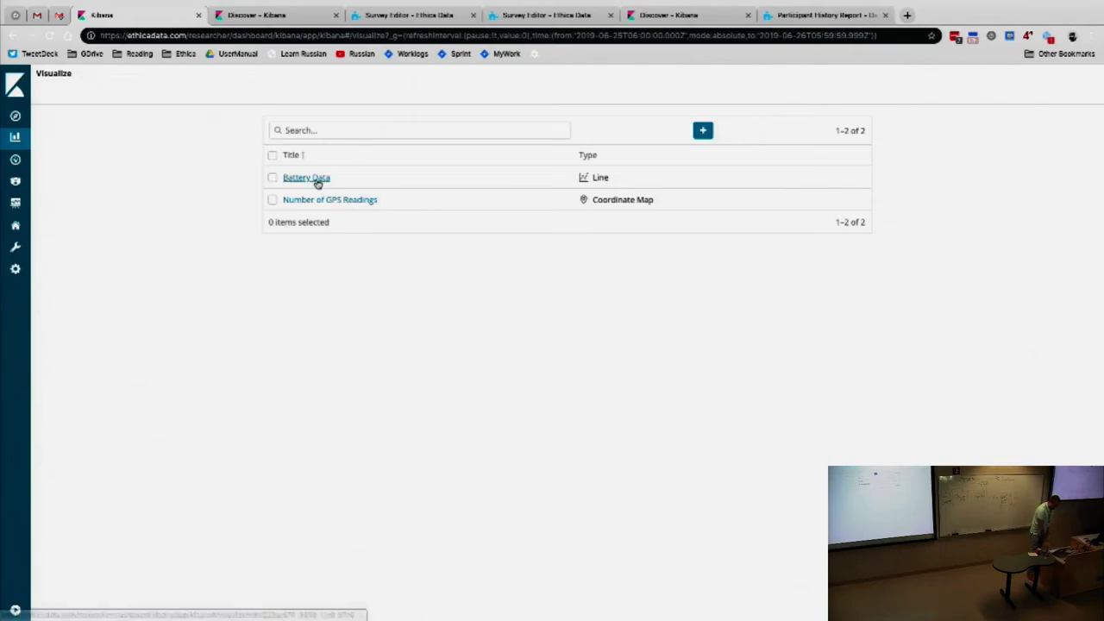
left_click(15, 161)
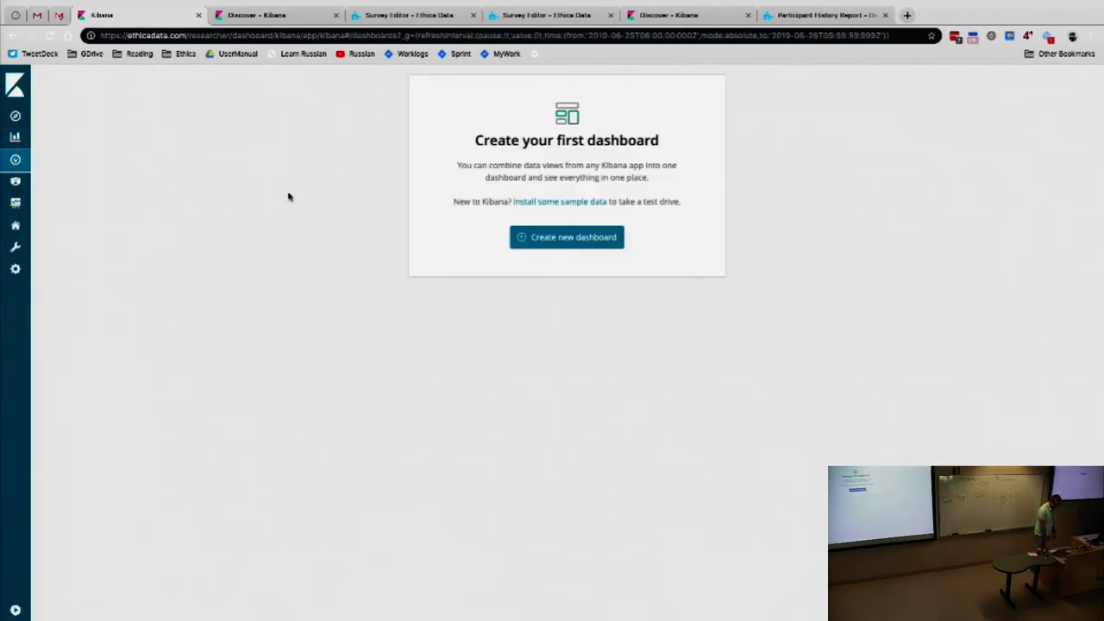
left_click(589, 237)
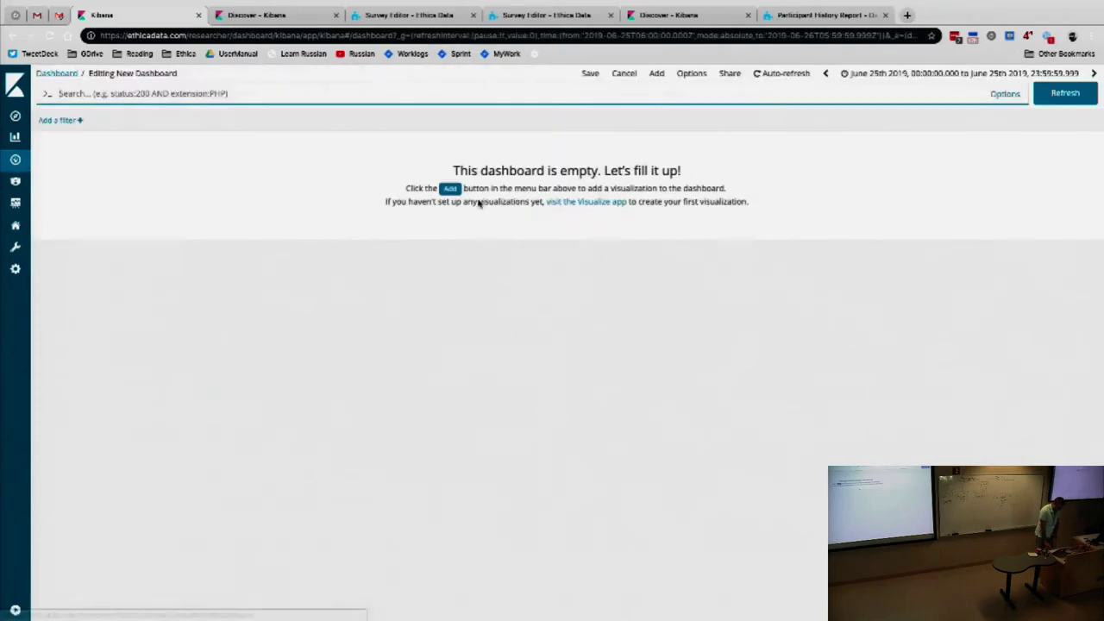
left_click(14, 160)
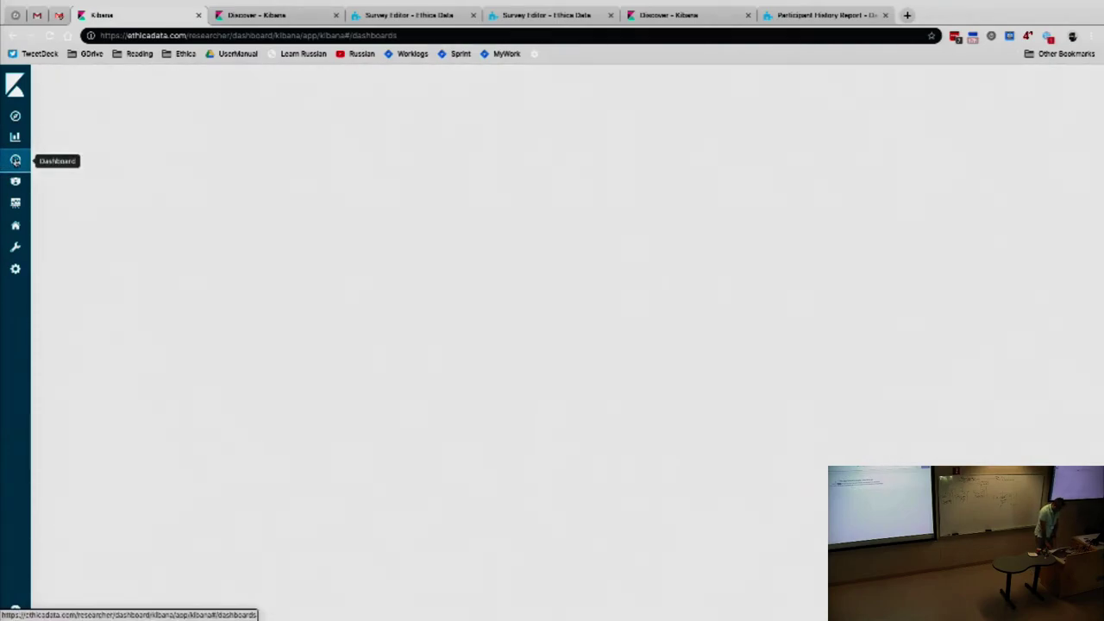
left_click(574, 245)
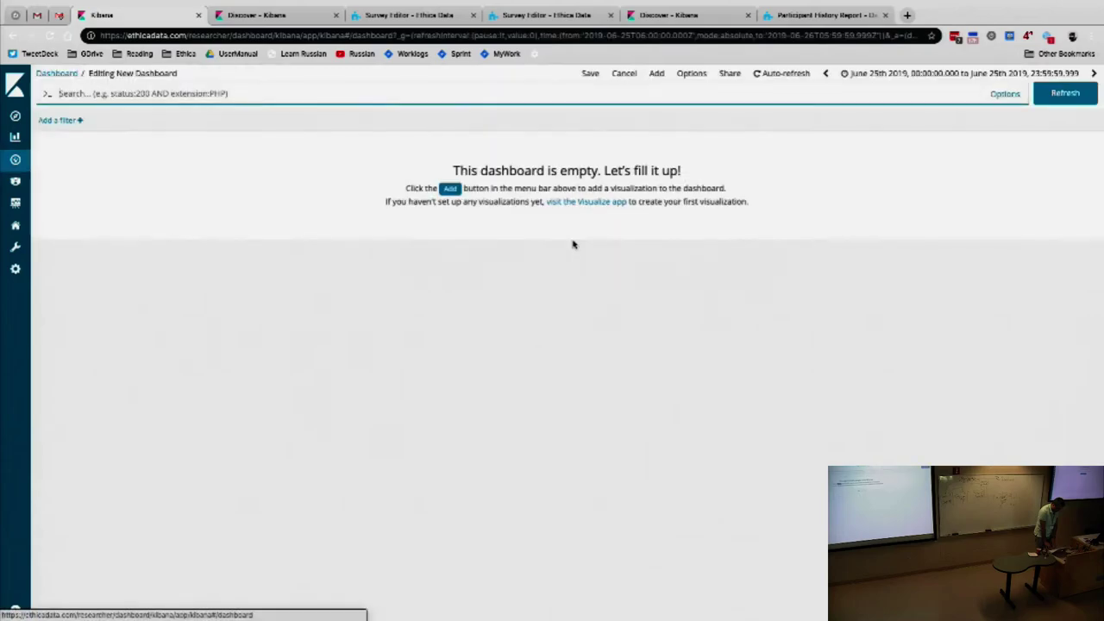
left_click(657, 76)
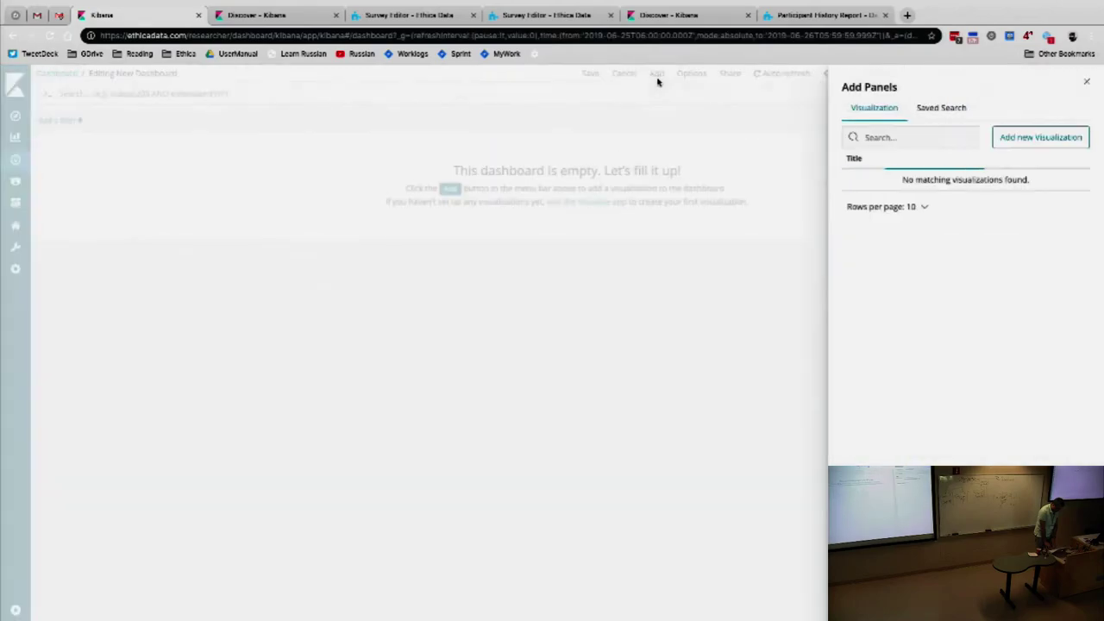
left_click(908, 182)
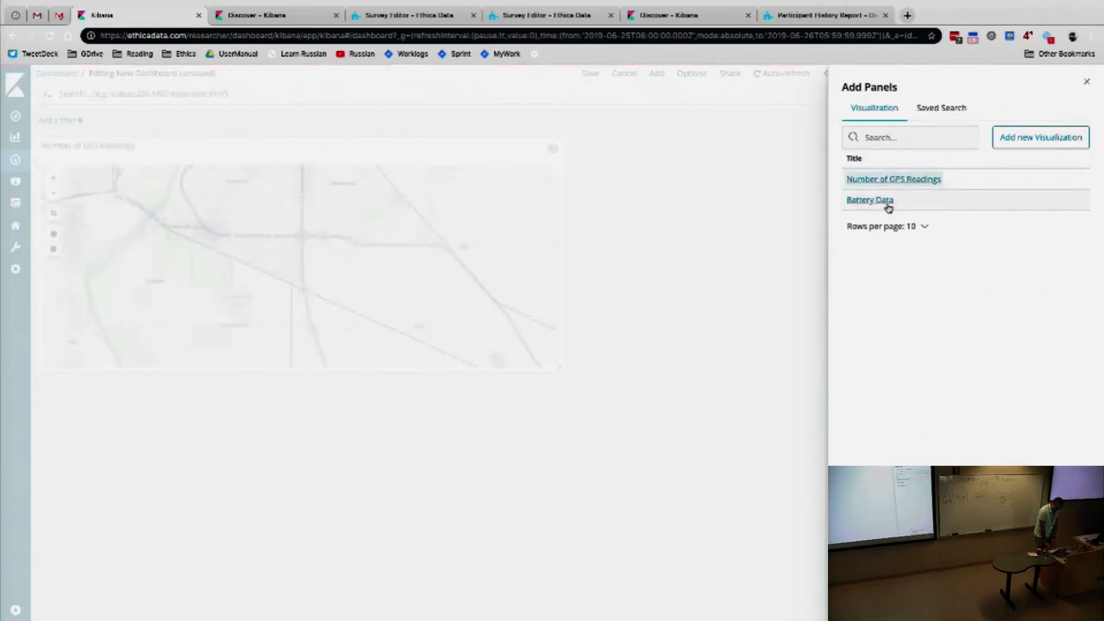
left_click(887, 204)
left_click(649, 439)
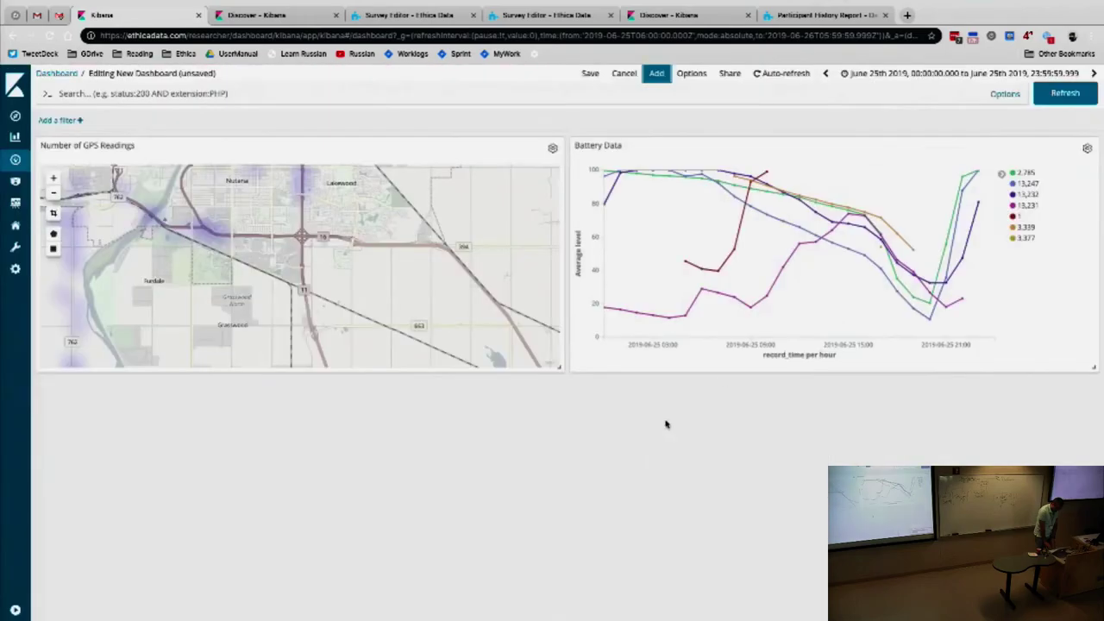
Save the dashboard with the title "Monitoring Dashboard".
left_click(591, 76)
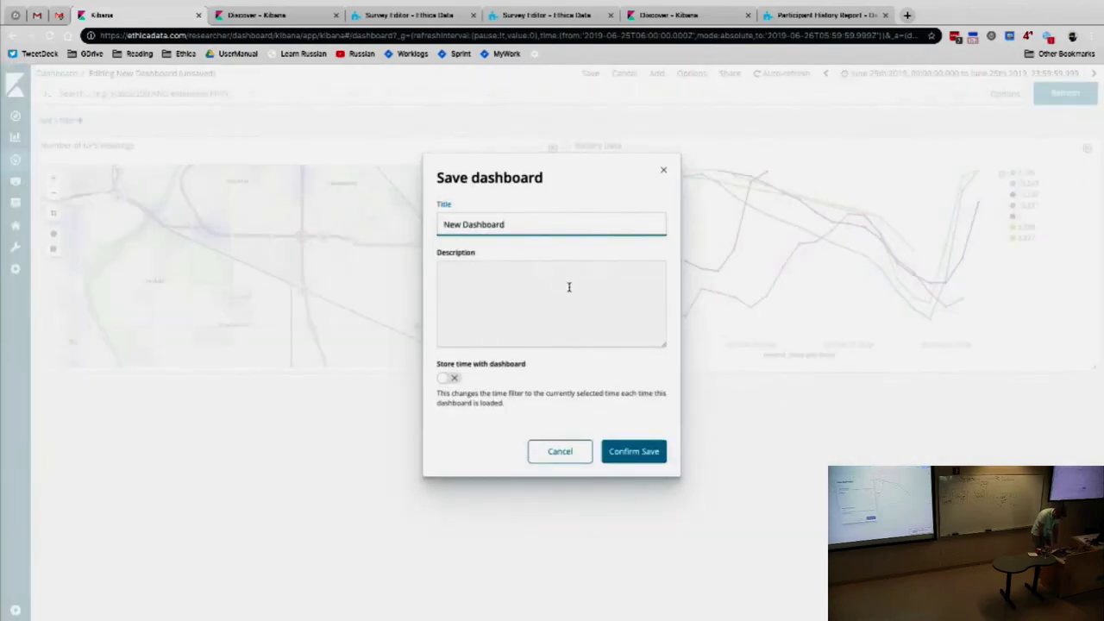
key("ctrl+a")
type("Monitoring Dashboard")
left_click(634, 451)
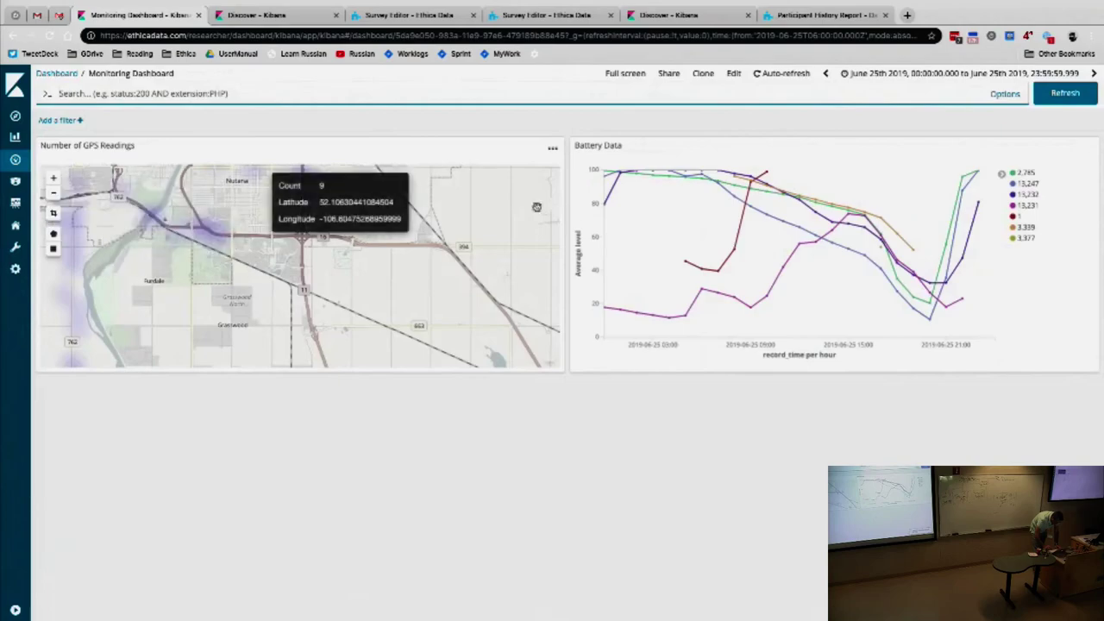
Zoom the GPS readings map out to the surrounding region and set the dashboard's auto-refresh interval to 1 hour.
left_click(52, 192)
left_click(53, 191)
left_click(52, 191)
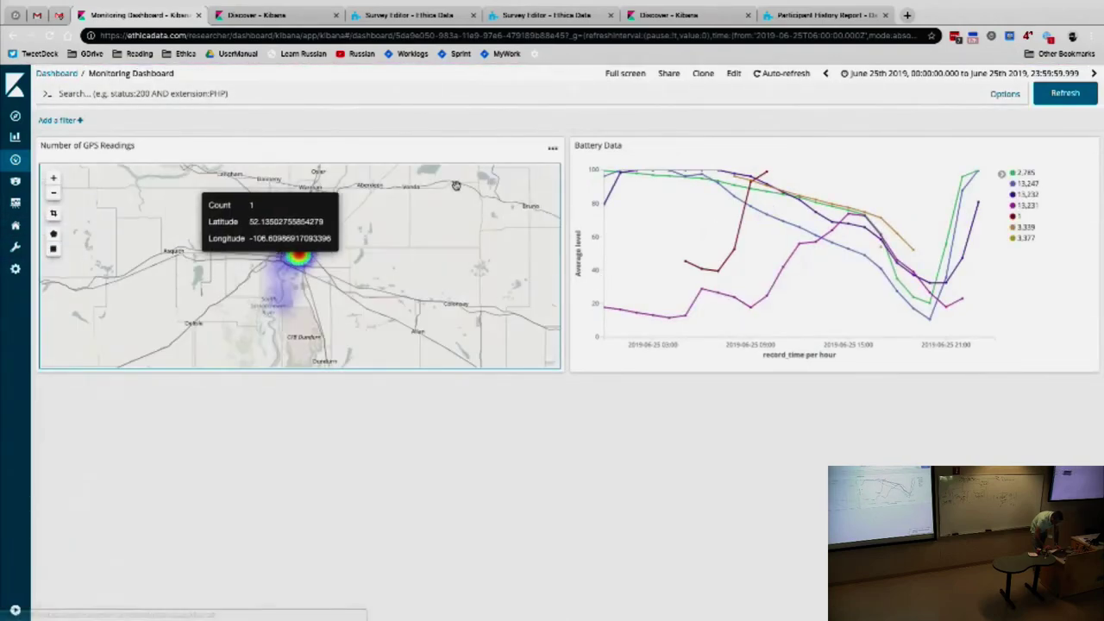
left_click(781, 74)
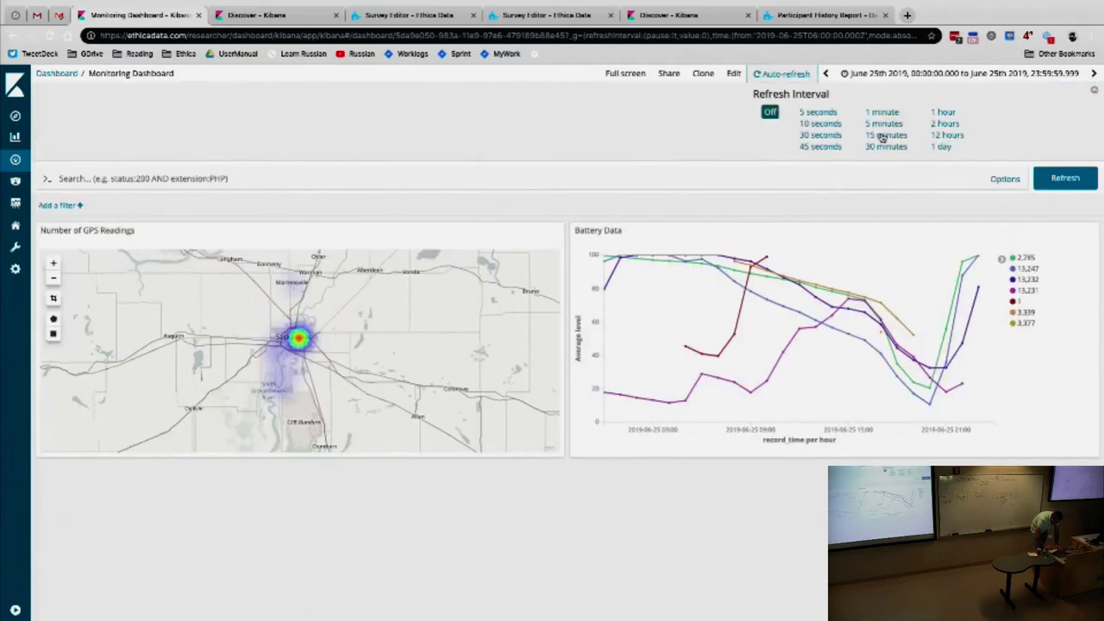
left_click(942, 113)
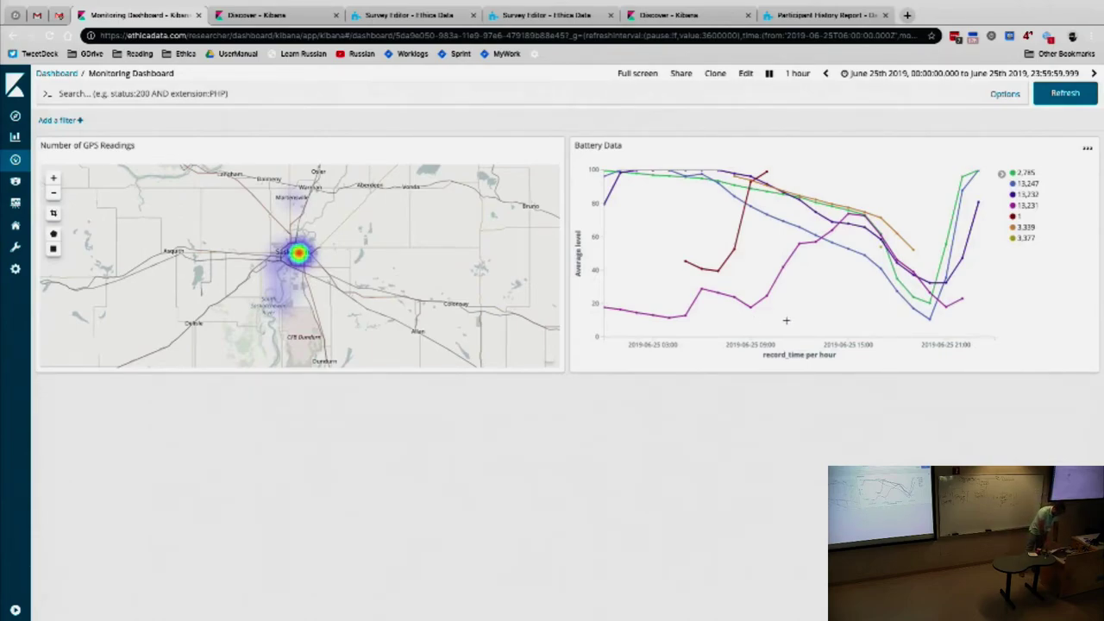
Turn off the browser option that always shows the toolbar in full screen.
left_click(163, 6)
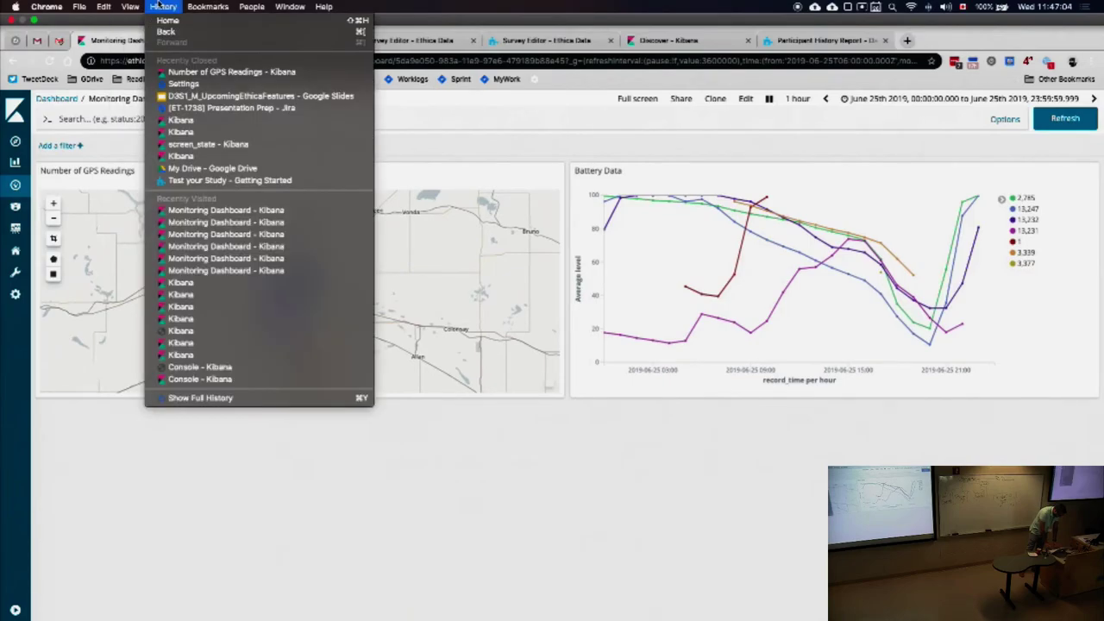
mouse_move(130, 6)
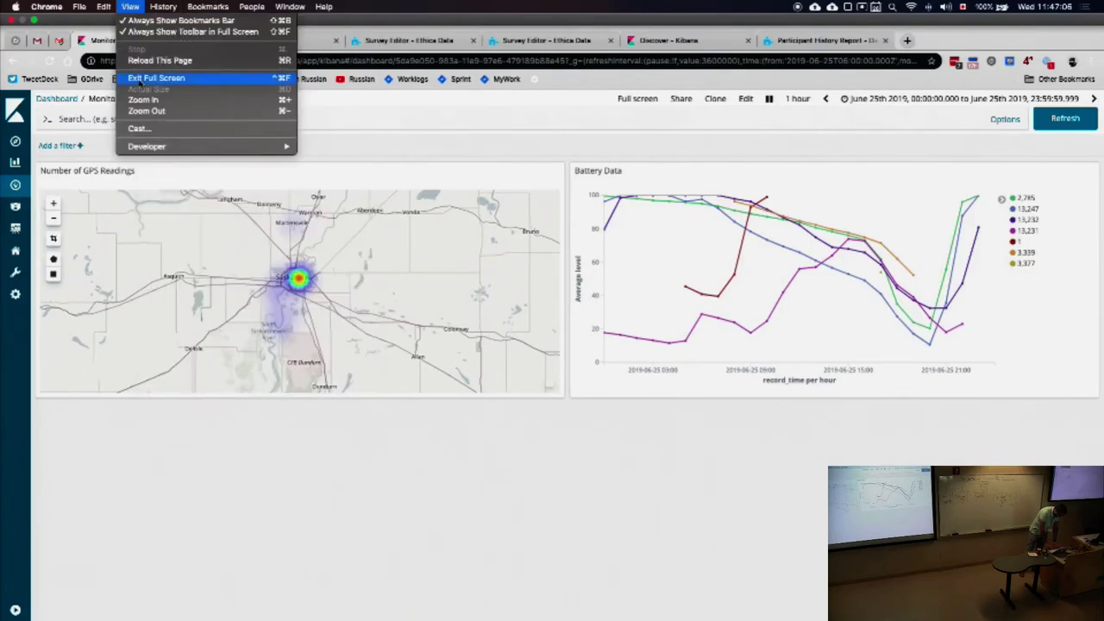
left_click(142, 32)
left_click(130, 6)
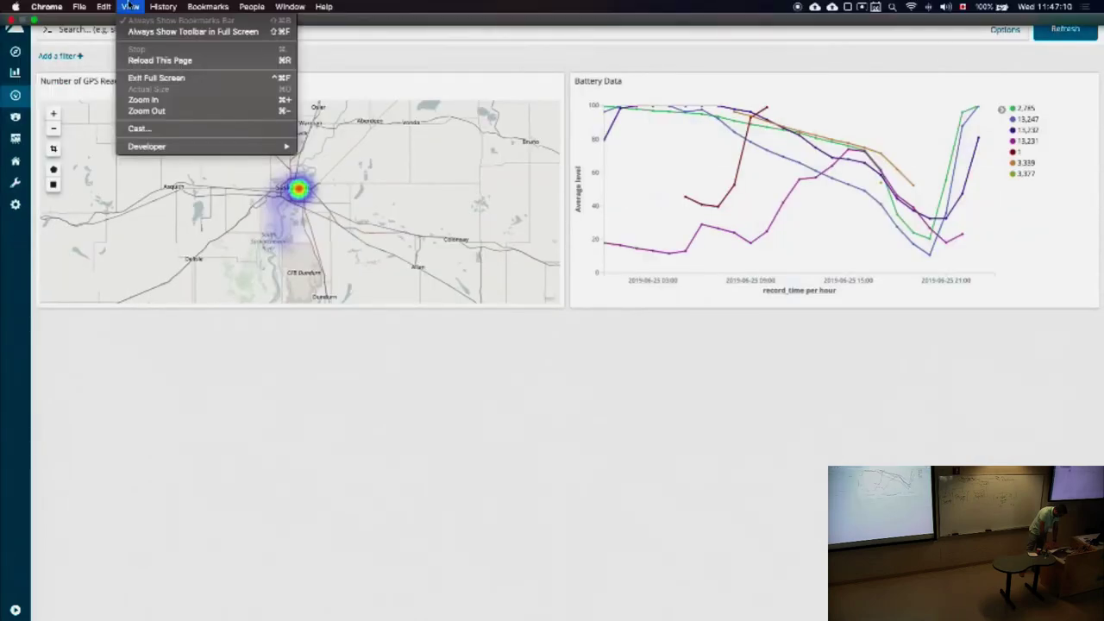
left_click(226, 486)
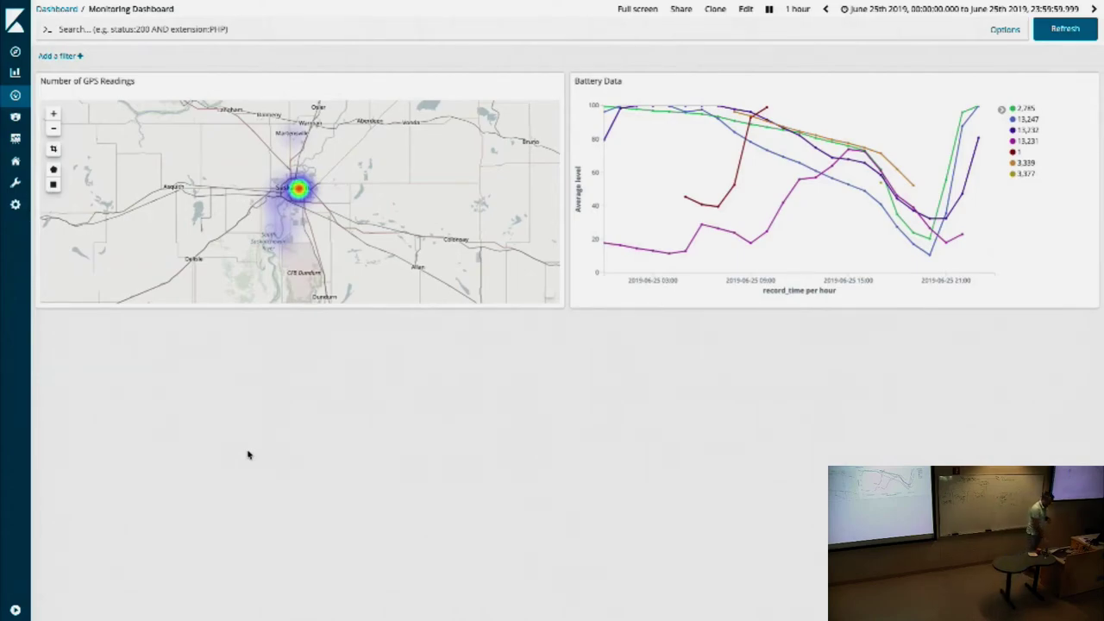
Set the dashboard's auto-refresh interval to 30 seconds and its time range to Last 24 hours.
left_click(797, 8)
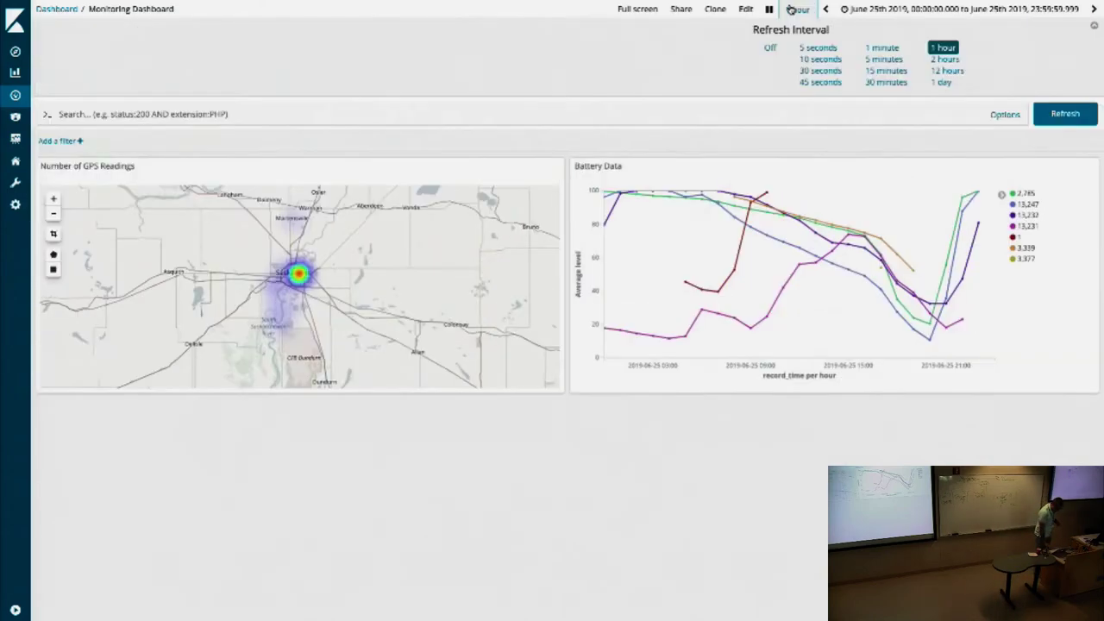
left_click(826, 73)
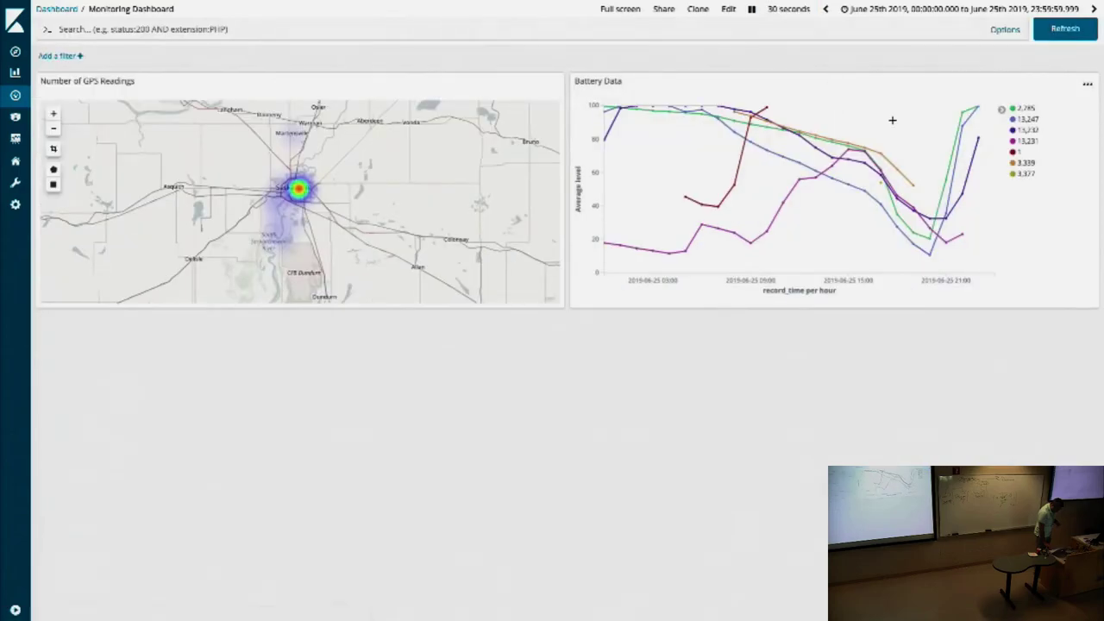
left_click(992, 9)
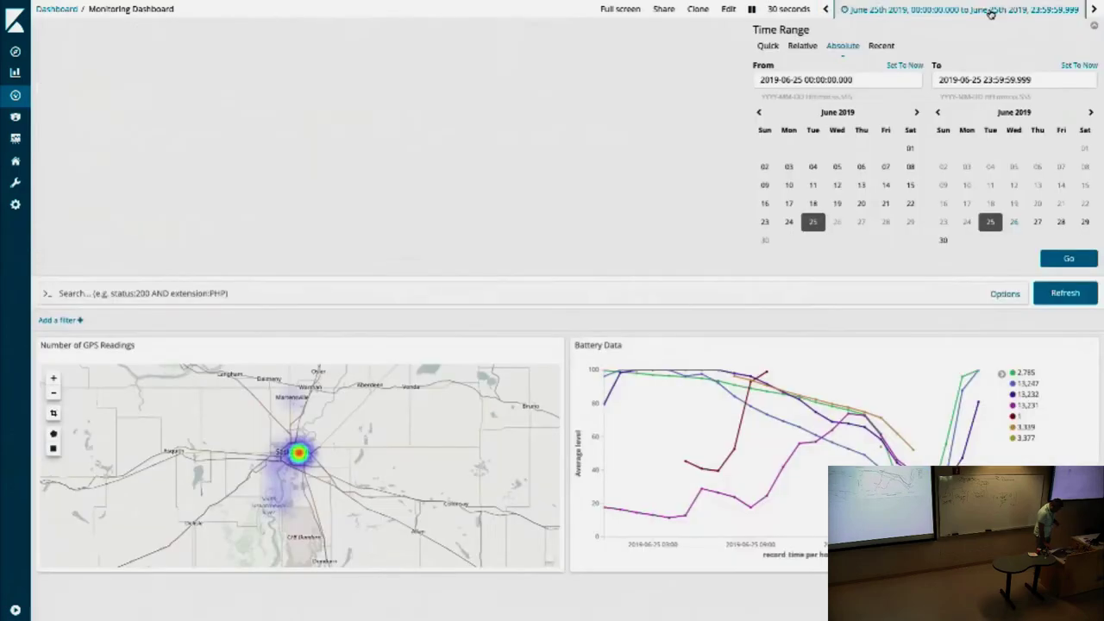
left_click(794, 46)
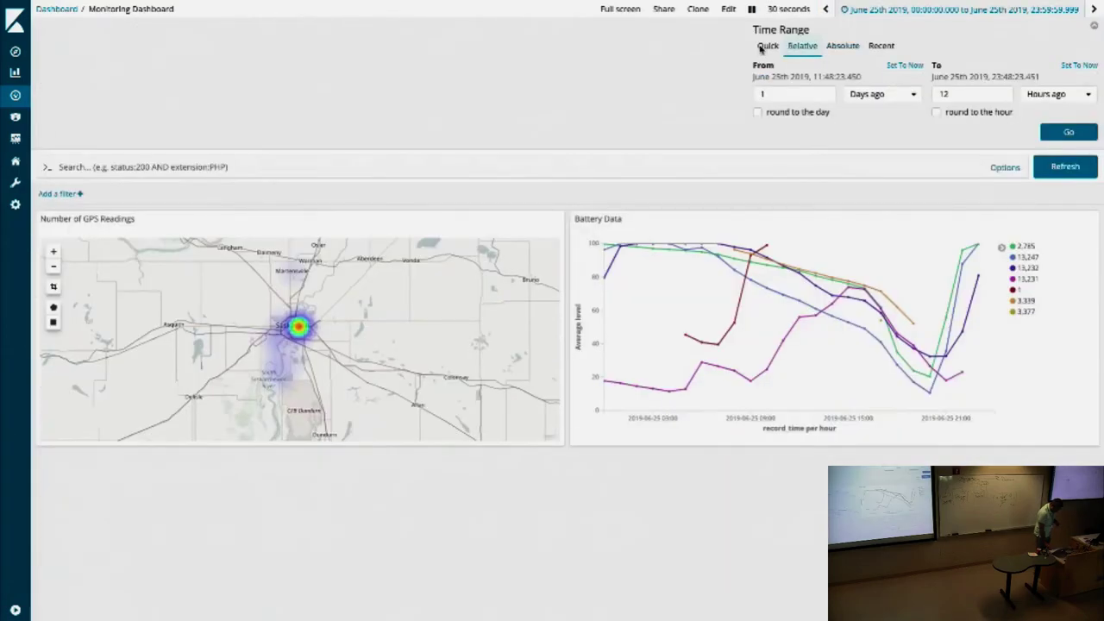
left_click(763, 48)
left_click(872, 122)
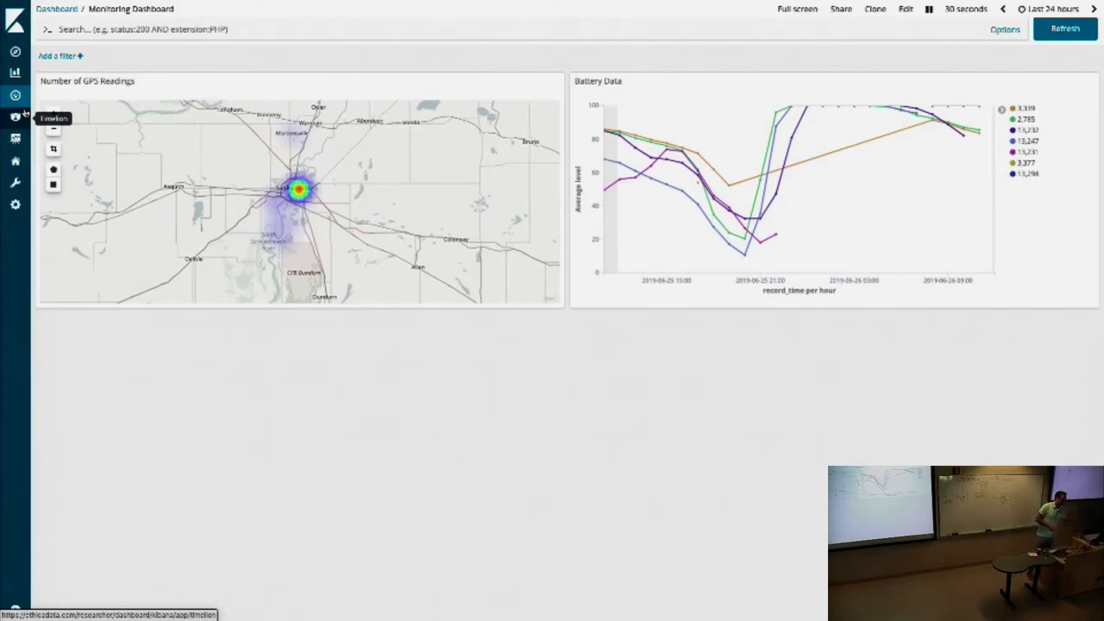
Start a new visualization and look over the available visualization types, down to the Other group.
left_click(15, 72)
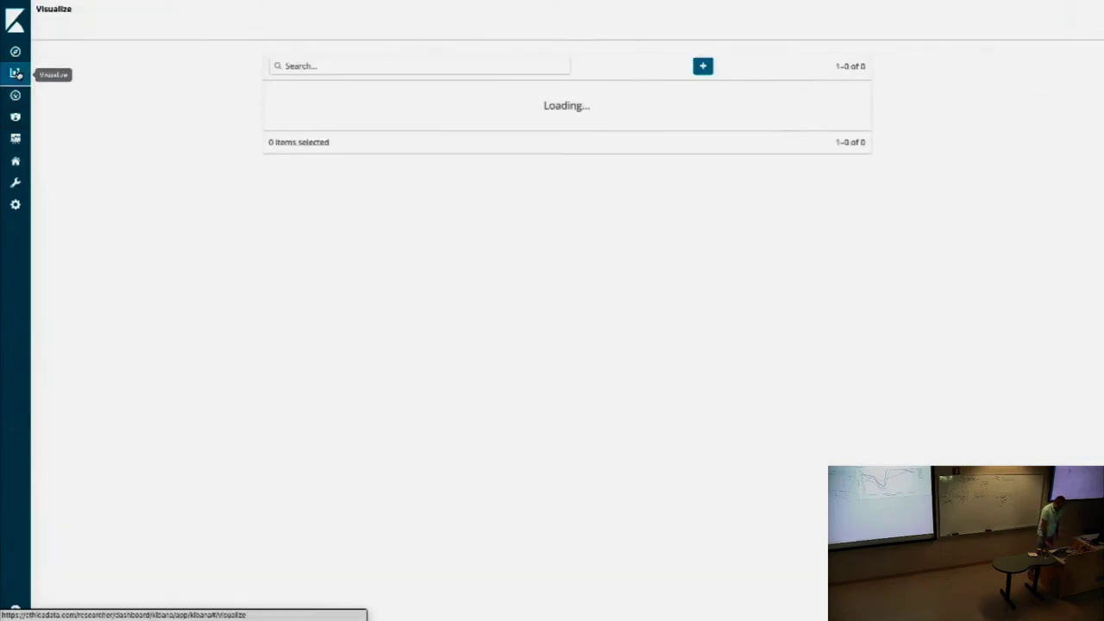
left_click(703, 66)
scroll(550, 310, "down", 1)
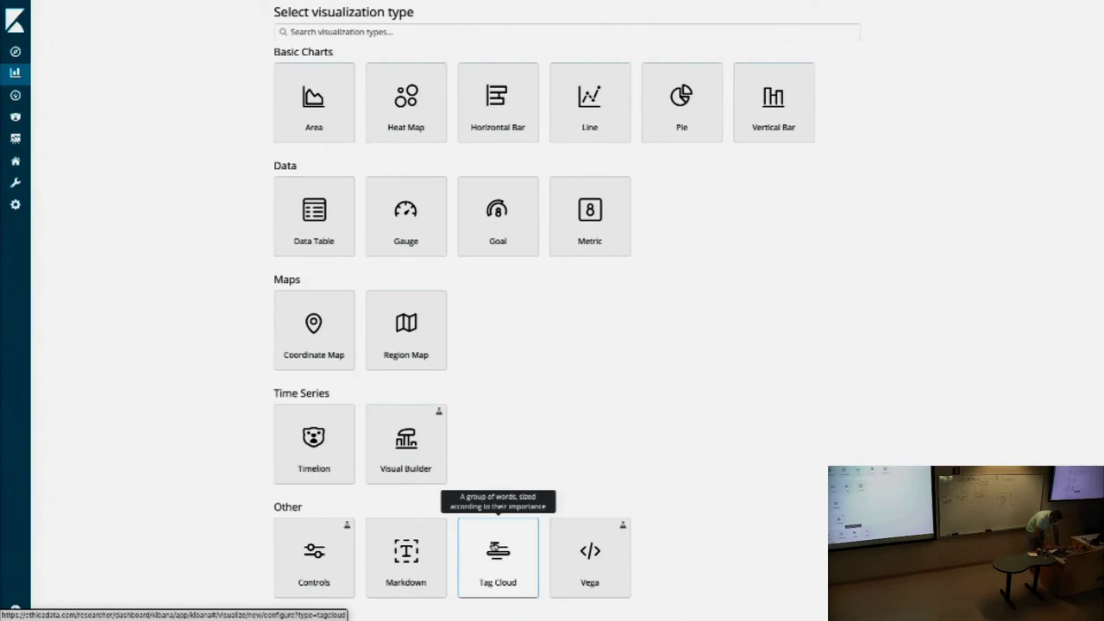
Look at the study workspace's index patterns and switch to the personal workspace.
left_click(14, 205)
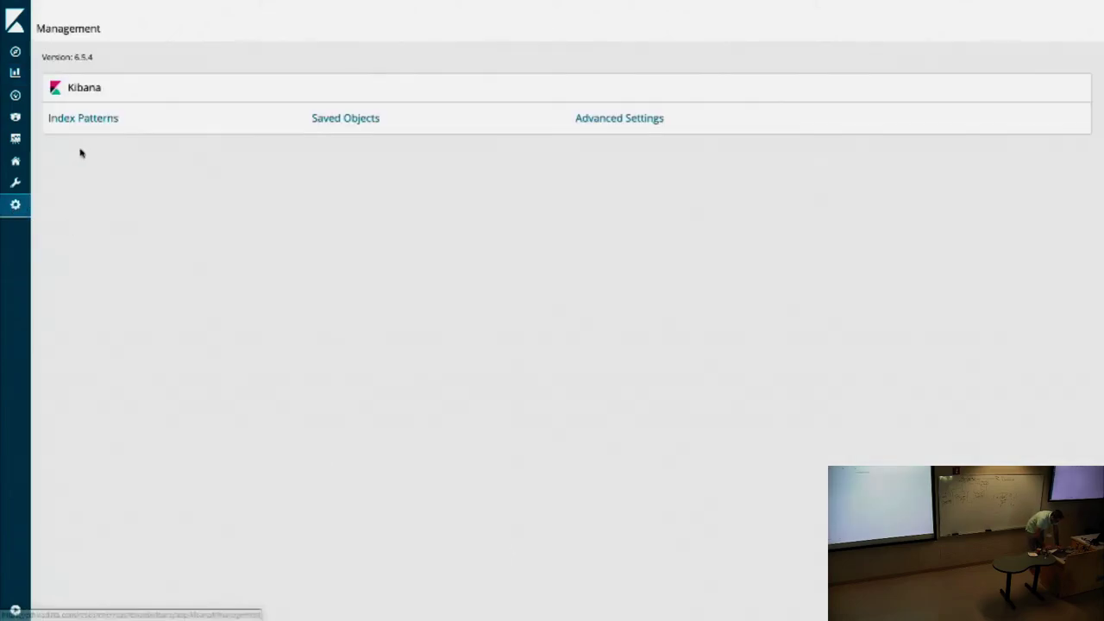
left_click(79, 121)
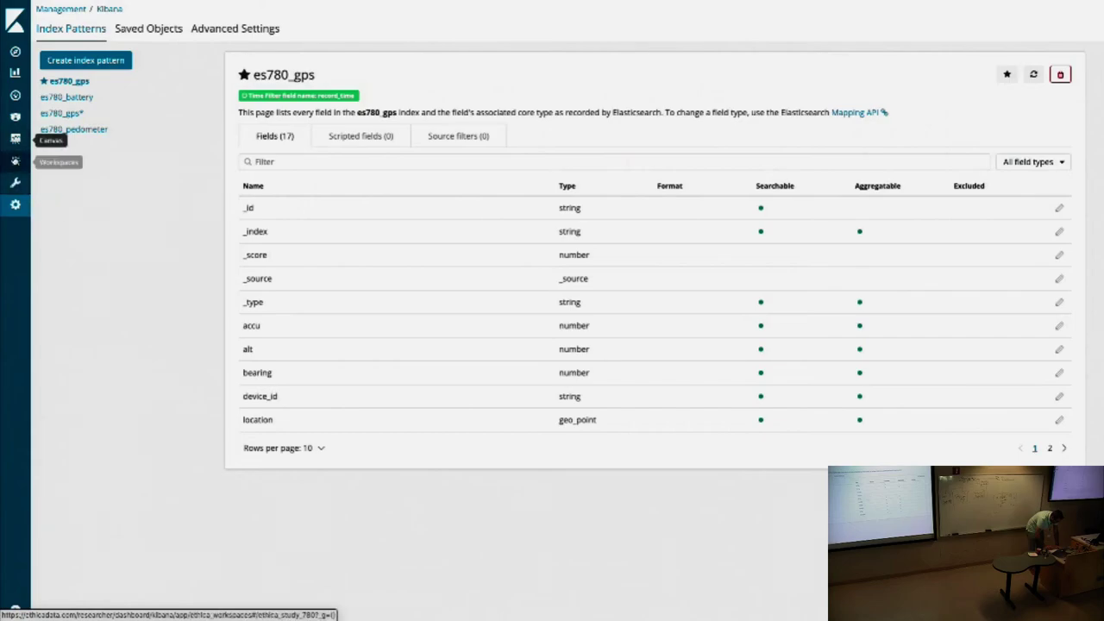
left_click(14, 183)
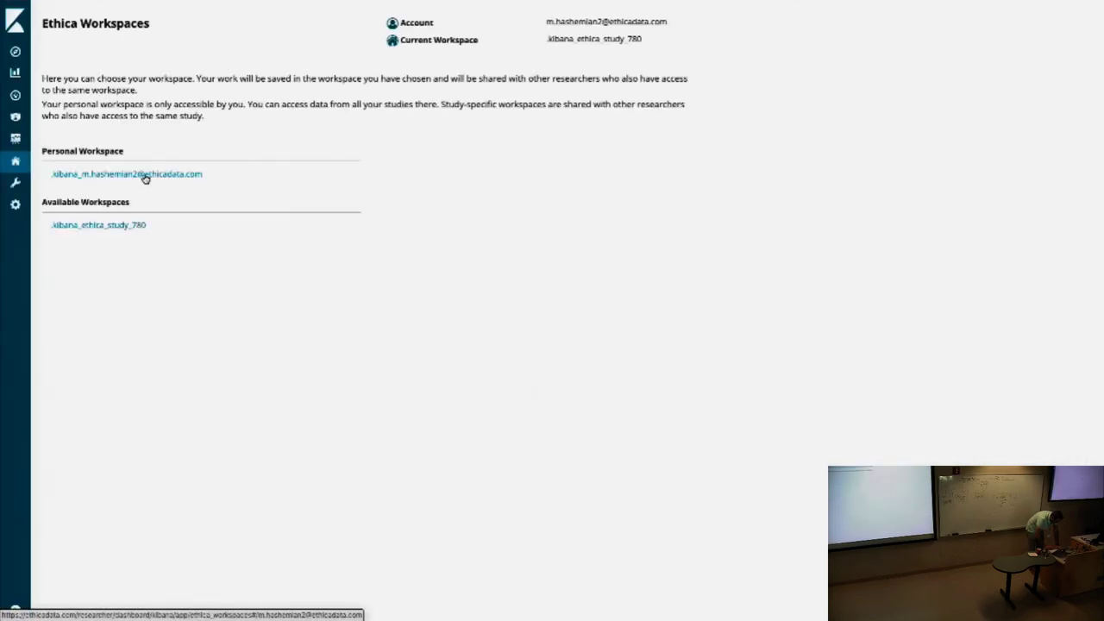
left_click(145, 176)
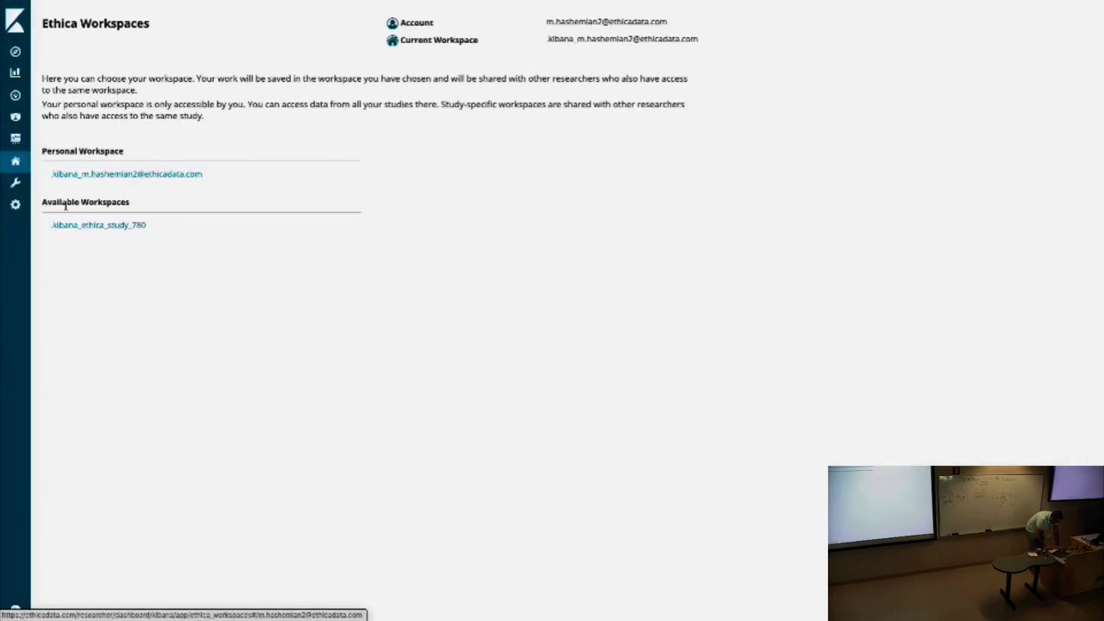
Begin a new index pattern in the personal workspace and define it as es73_survey_responses.
left_click(14, 208)
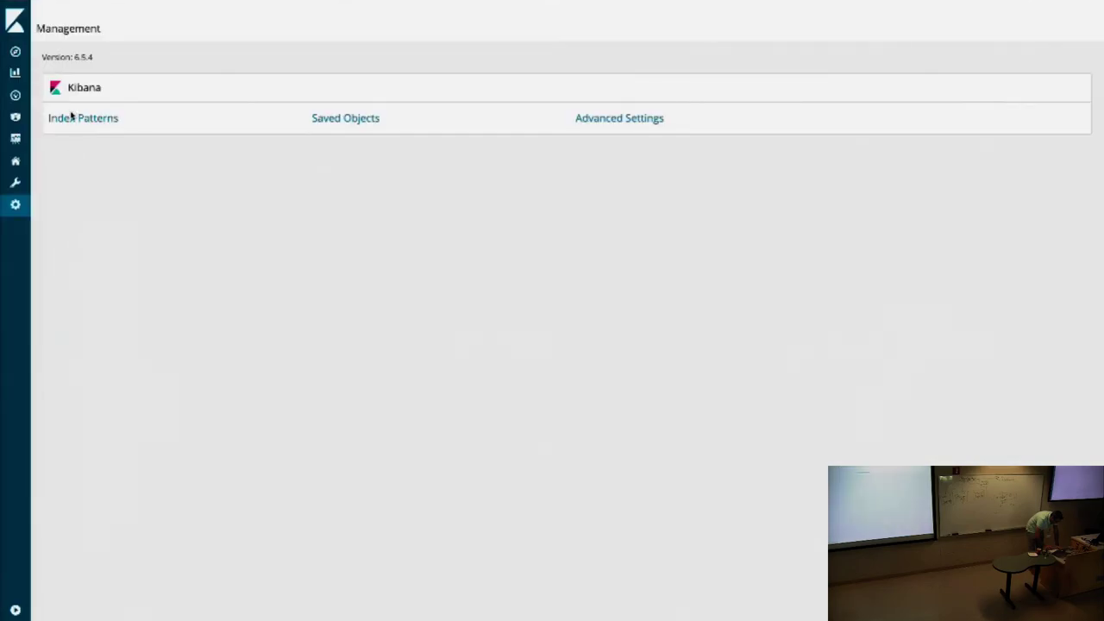
left_click(72, 118)
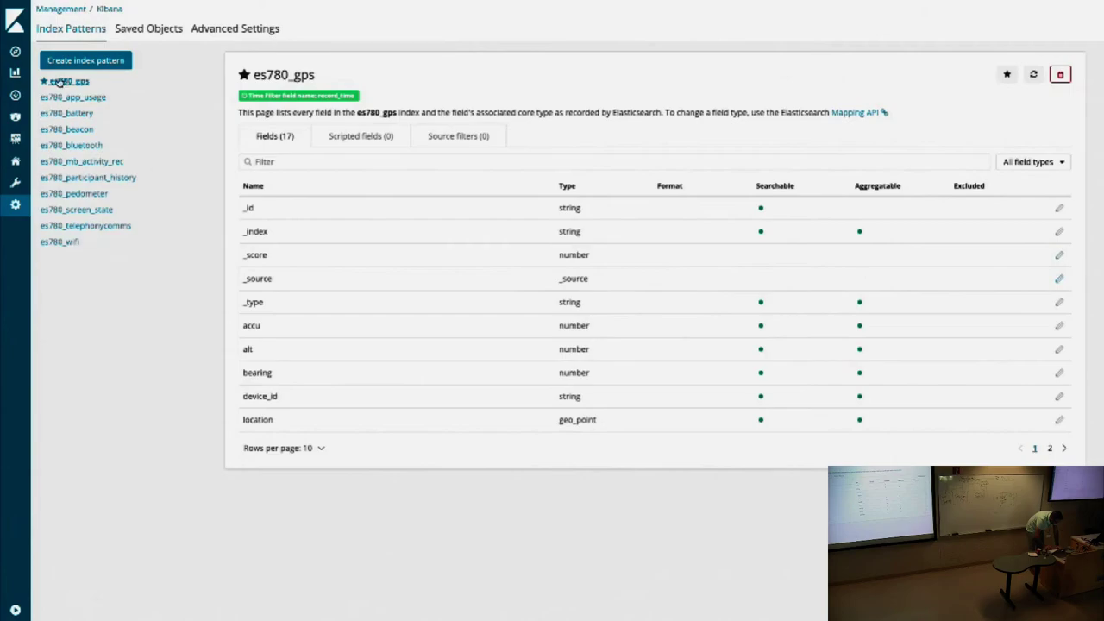
left_click(86, 61)
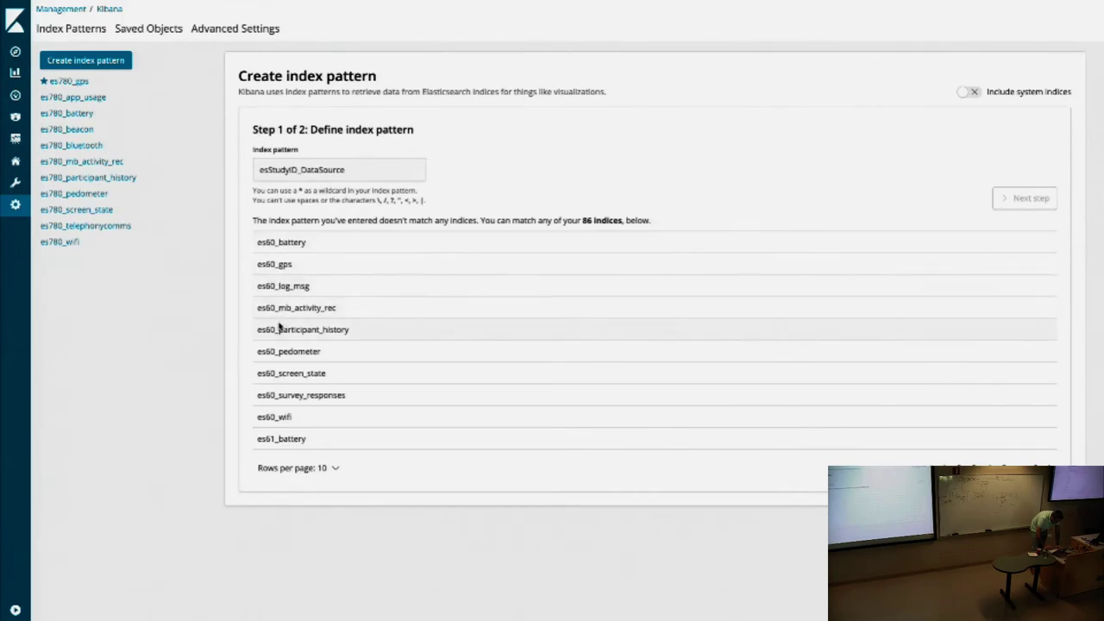
left_click(276, 169)
type("es73_surve")
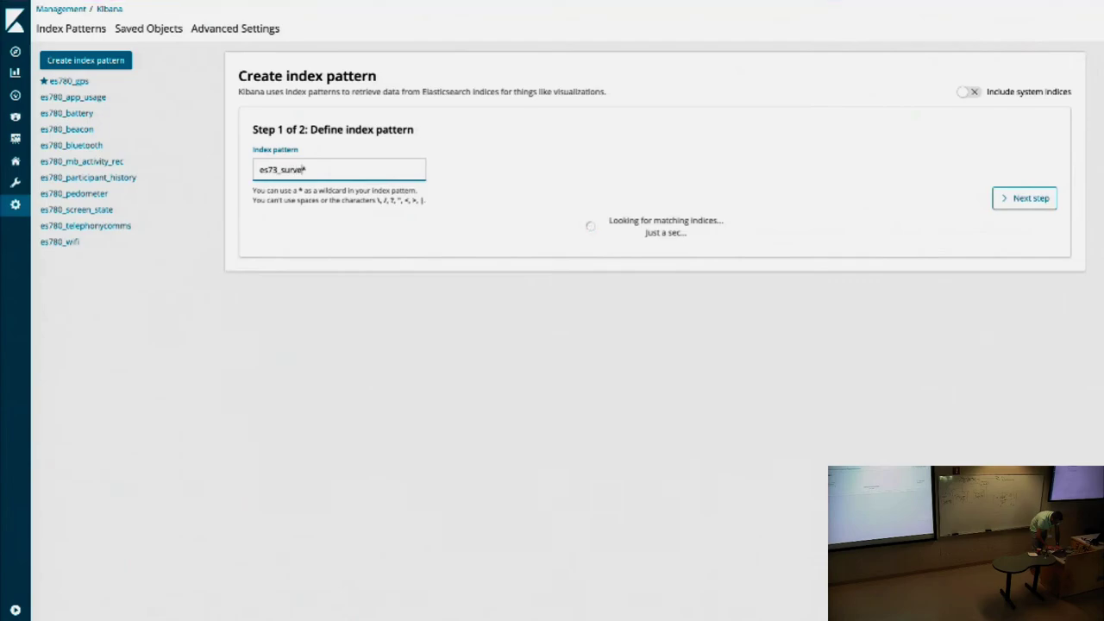
type("y_responses")
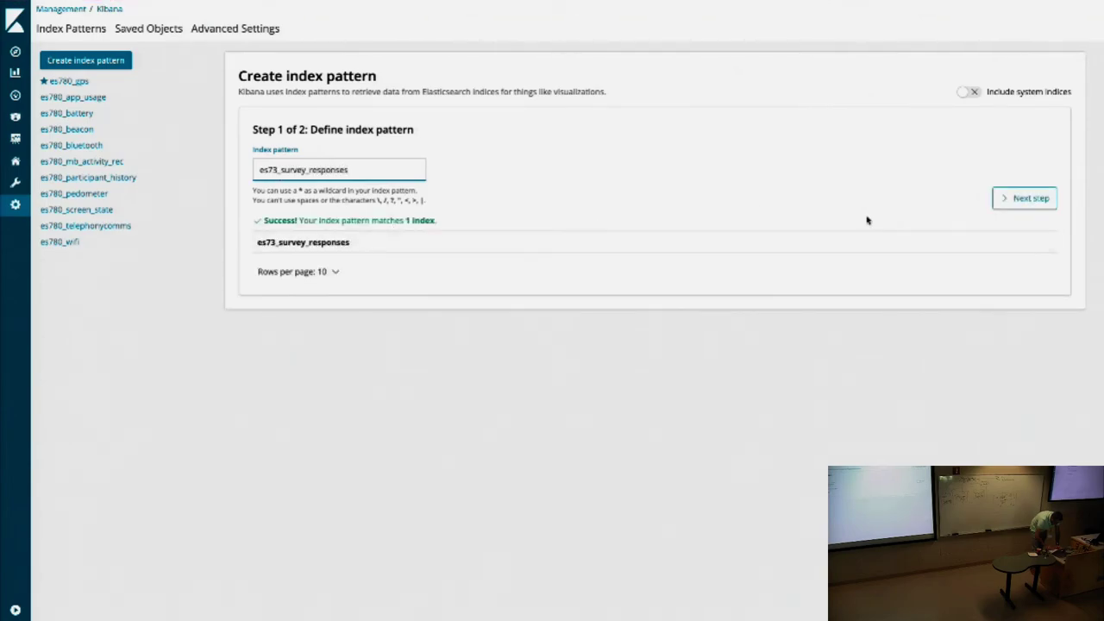
Choose record_time as the time filter field and create the survey responses index pattern.
left_click(1027, 198)
left_click(367, 195)
left_click(349, 212)
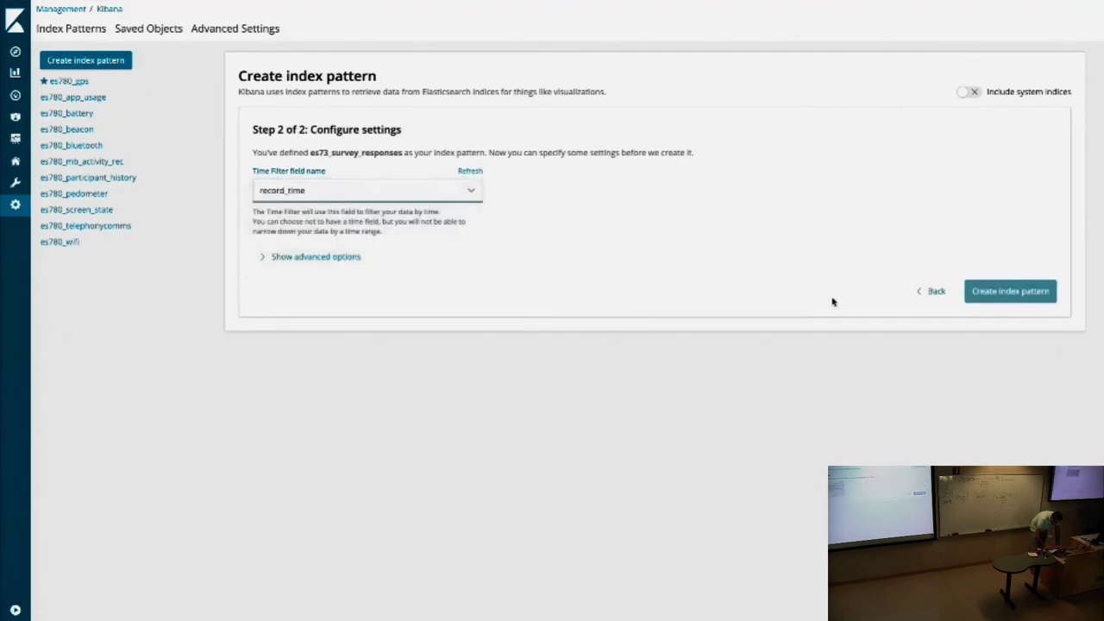
left_click(1036, 290)
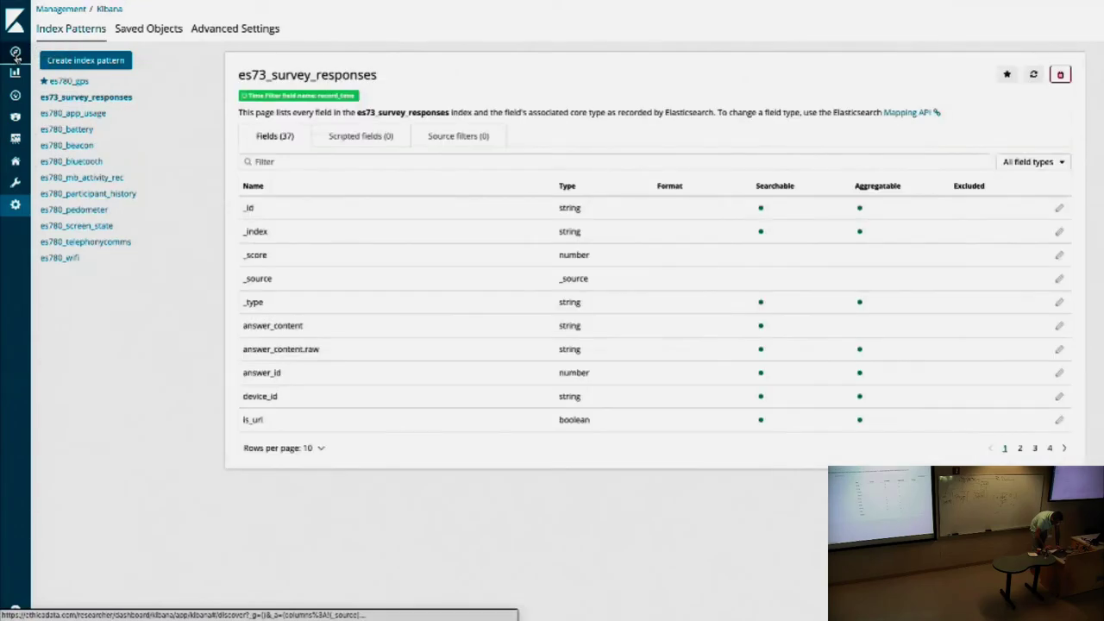
Show the es73_survey_responses records in Discover for the last 1 year.
left_click(16, 54)
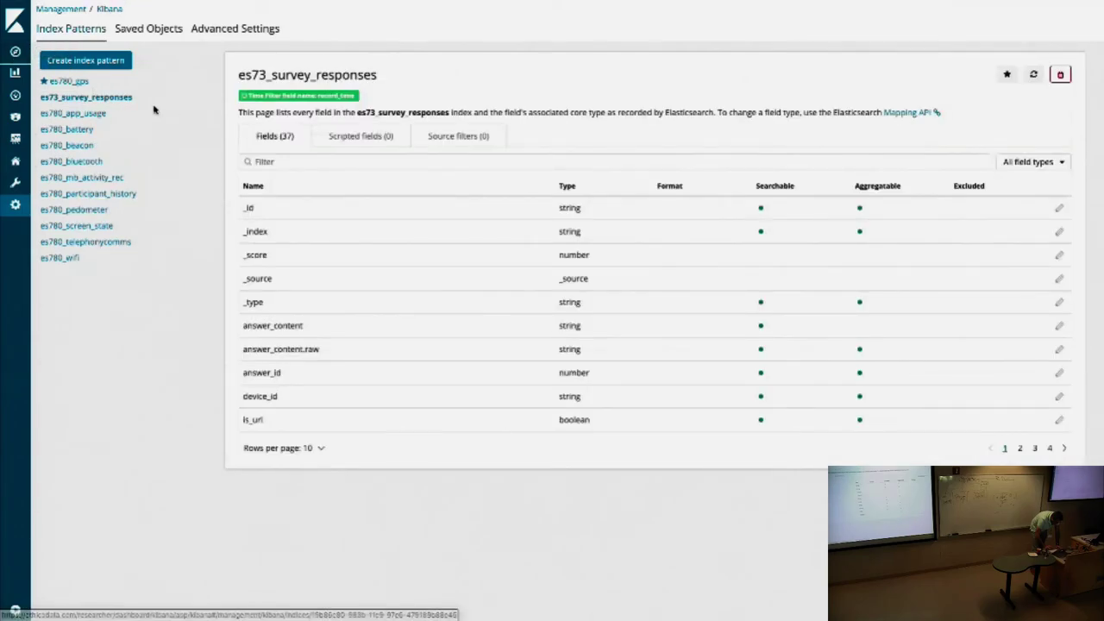
left_click(76, 80)
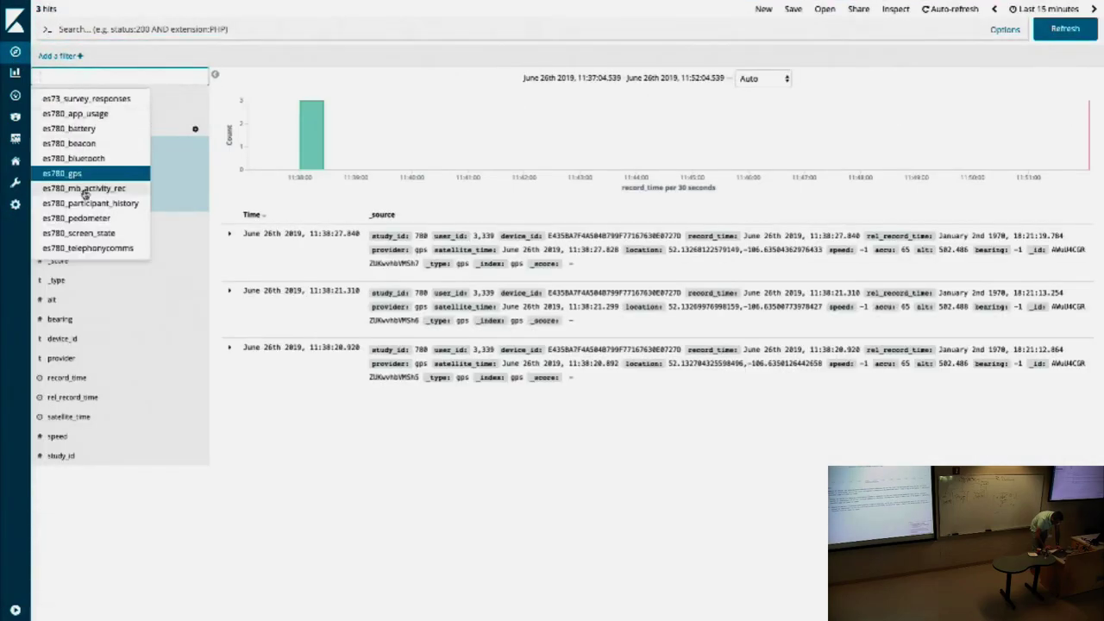
scroll(95, 220, "down", 1)
scroll(97, 240, "up", 1)
left_click(75, 98)
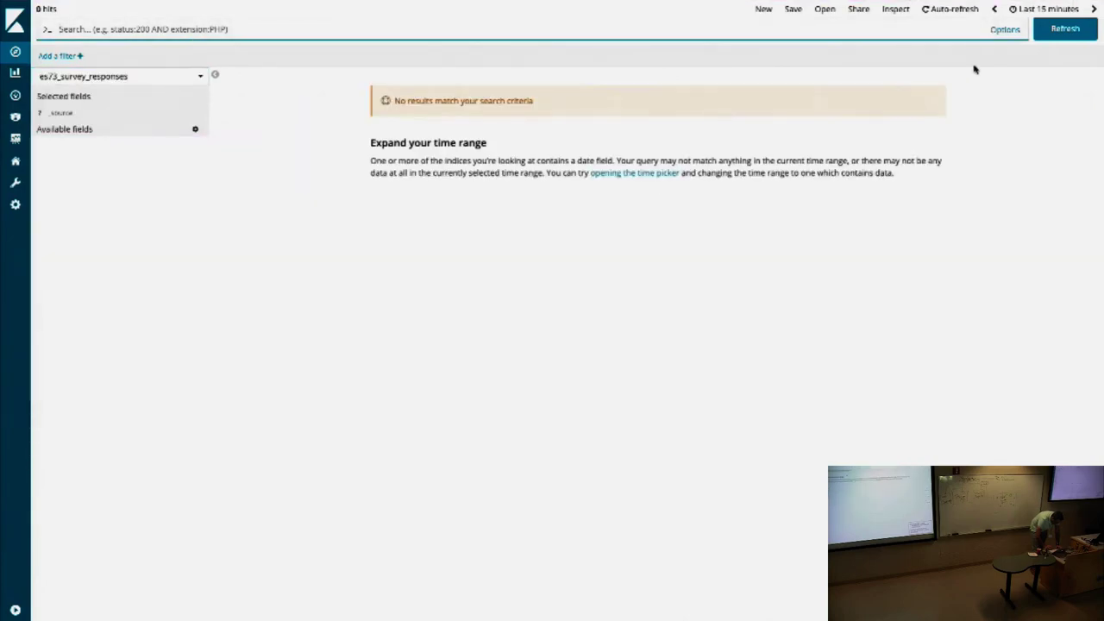
left_click(1030, 10)
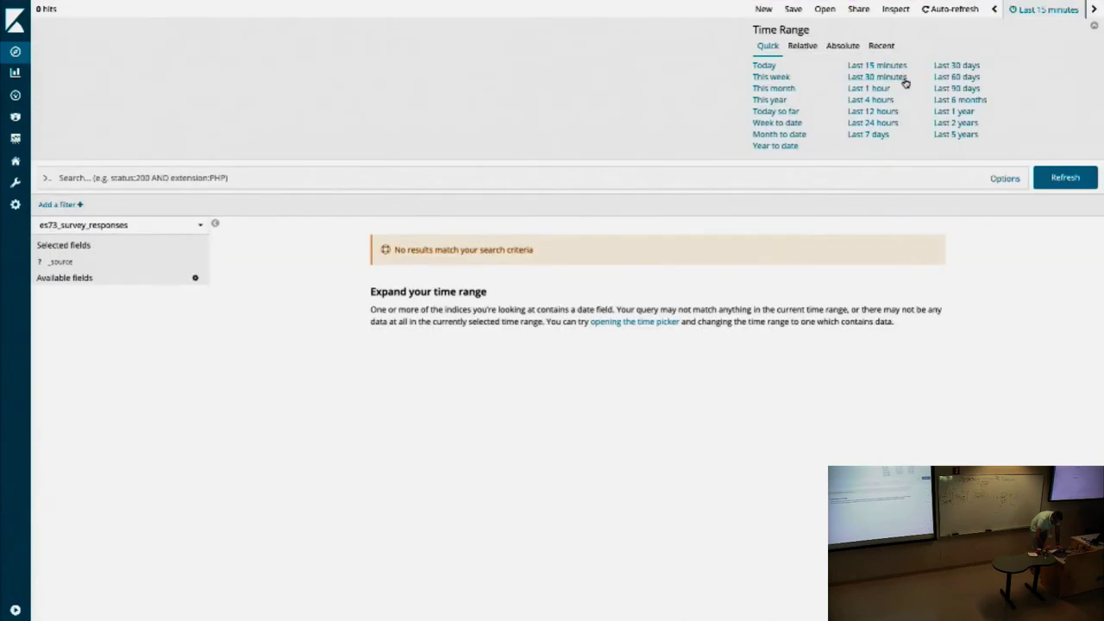
left_click(960, 113)
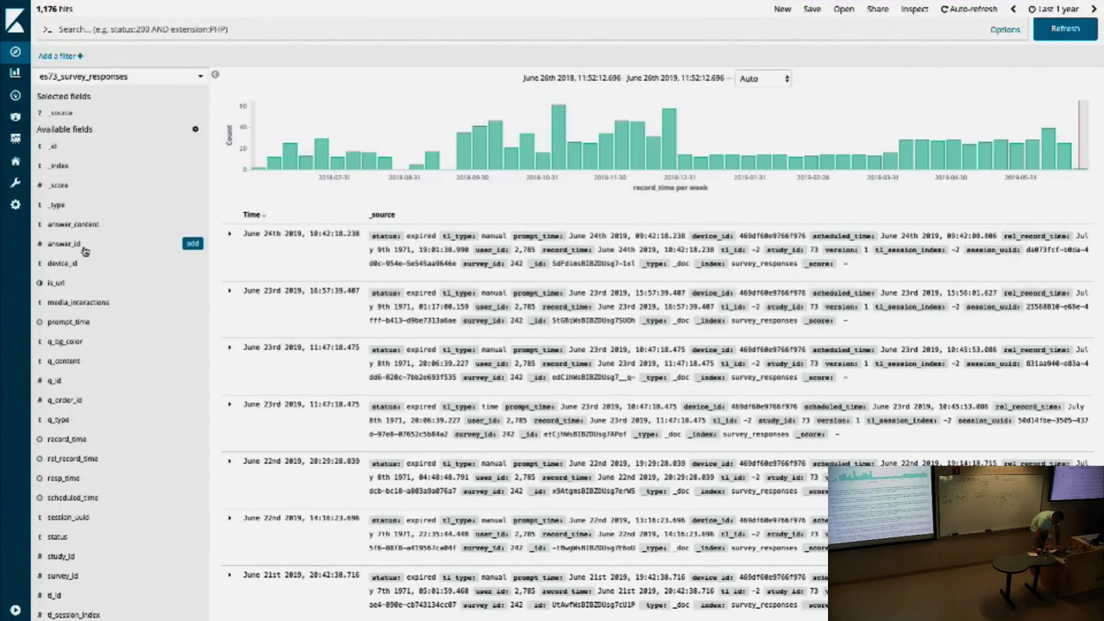
Find the answer_content field by searching the page for "ans" and show its top values.
key("ctrl+f")
type("ans")
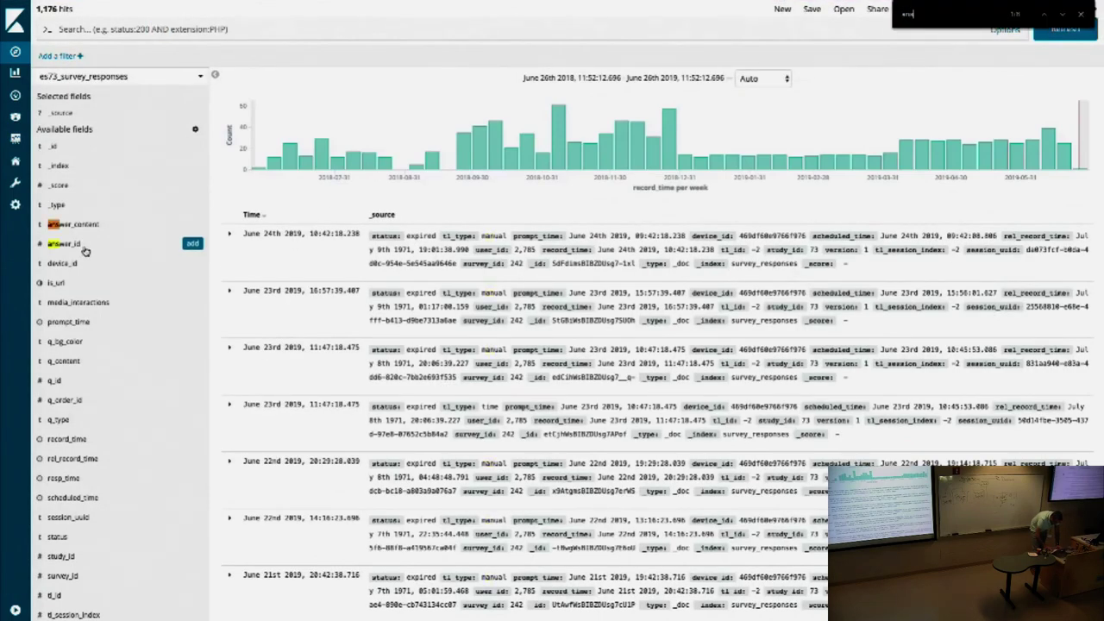
left_click(86, 224)
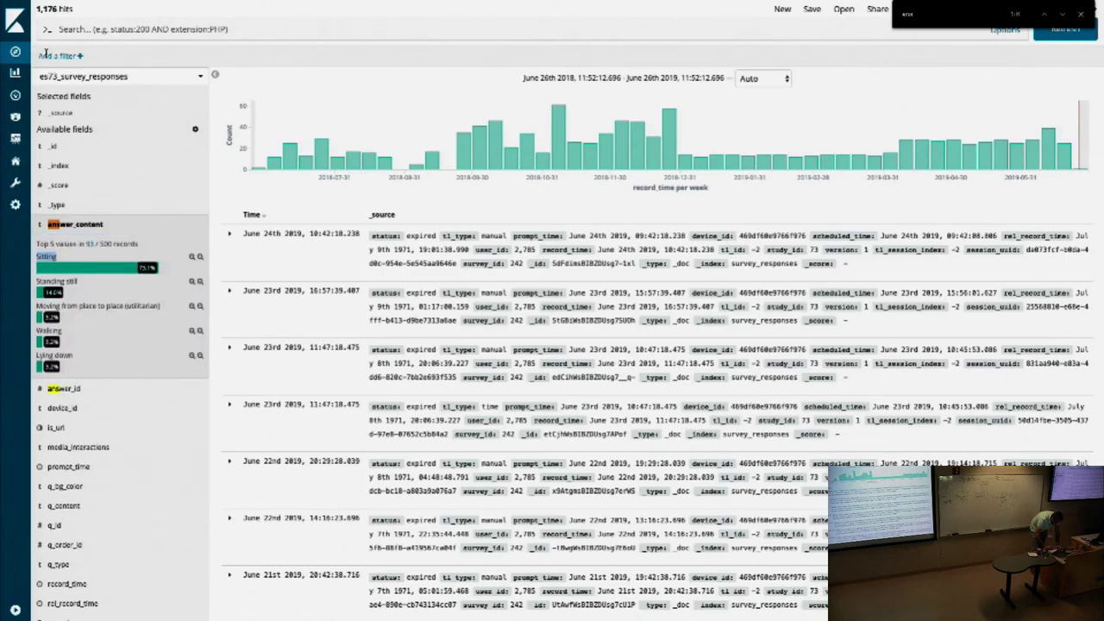
Search the page for "Sitting" and examine the matching survey record from its answer_content through its q_content.
key("ctrl+f")
key("Return")
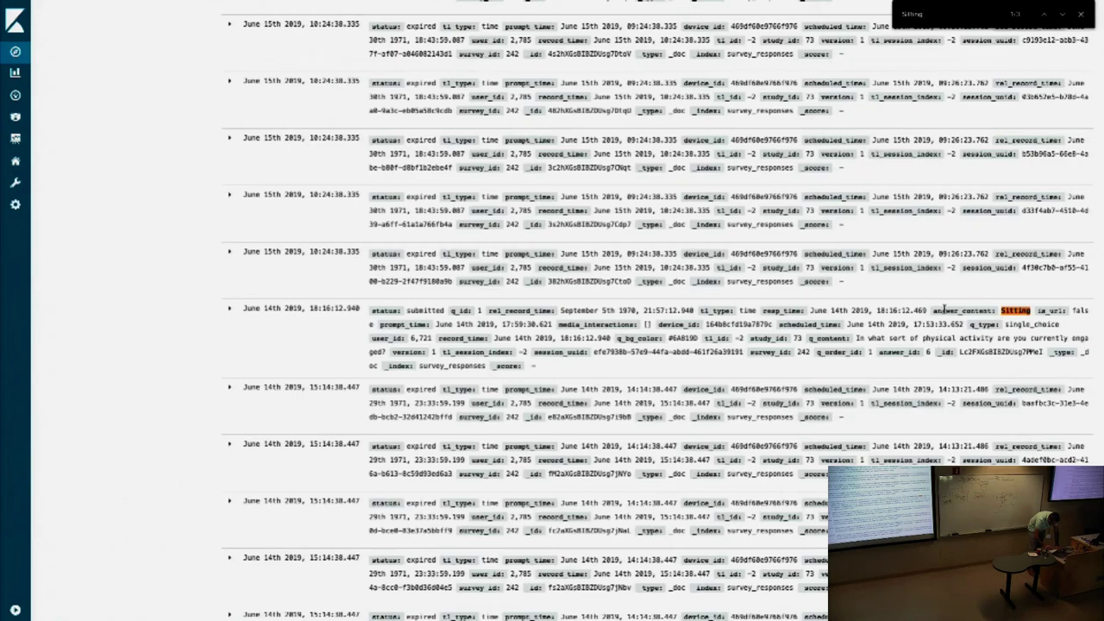
left_click_drag(943, 310, 947, 336)
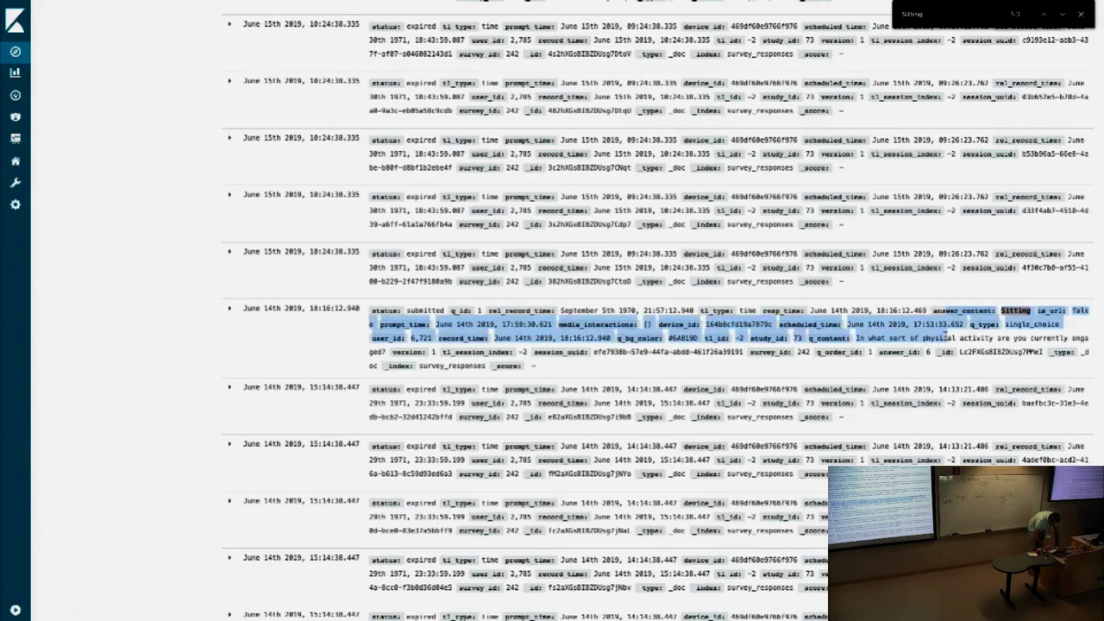
left_click(946, 336)
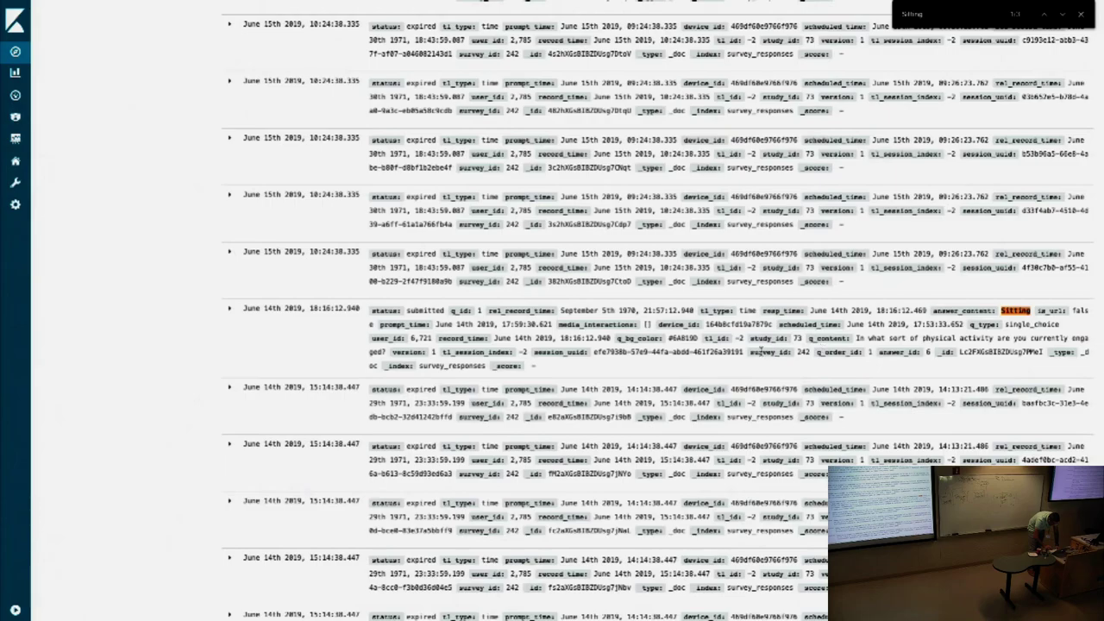
scroll(268, 243, "up", 15)
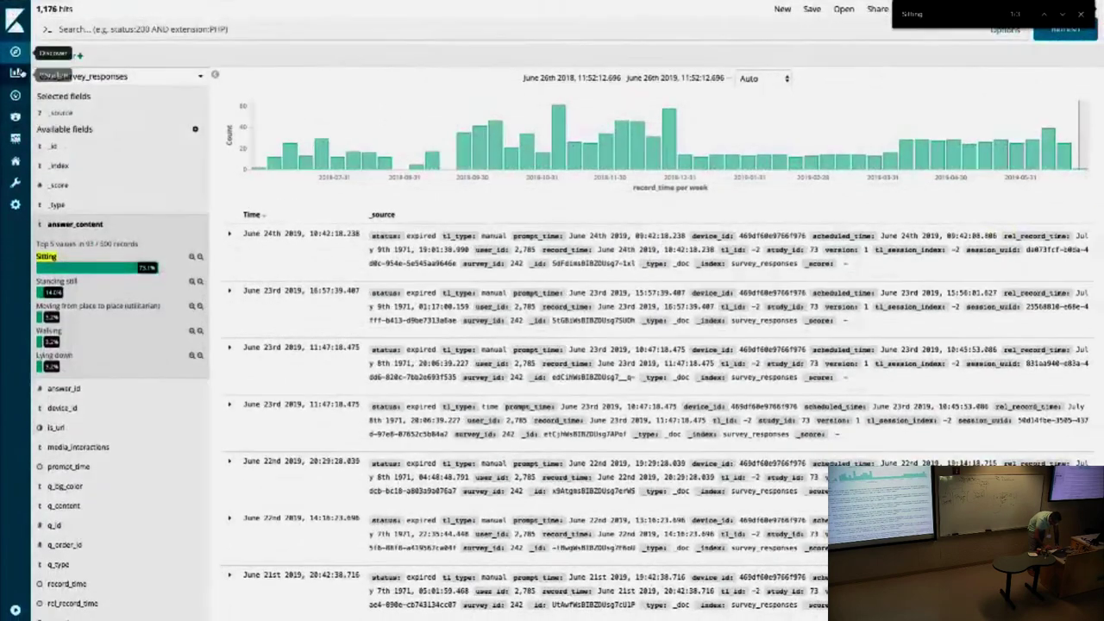
Start a new Tag Cloud visualization based on the es73_survey_responses index.
left_click(14, 72)
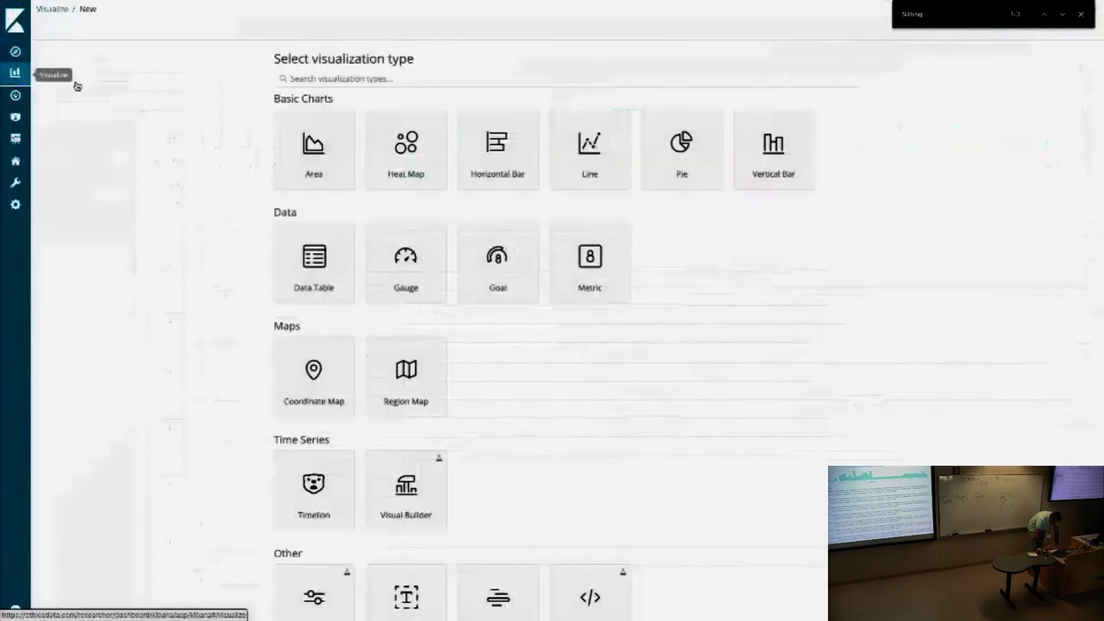
scroll(468, 456, "down", 1)
left_click(496, 542)
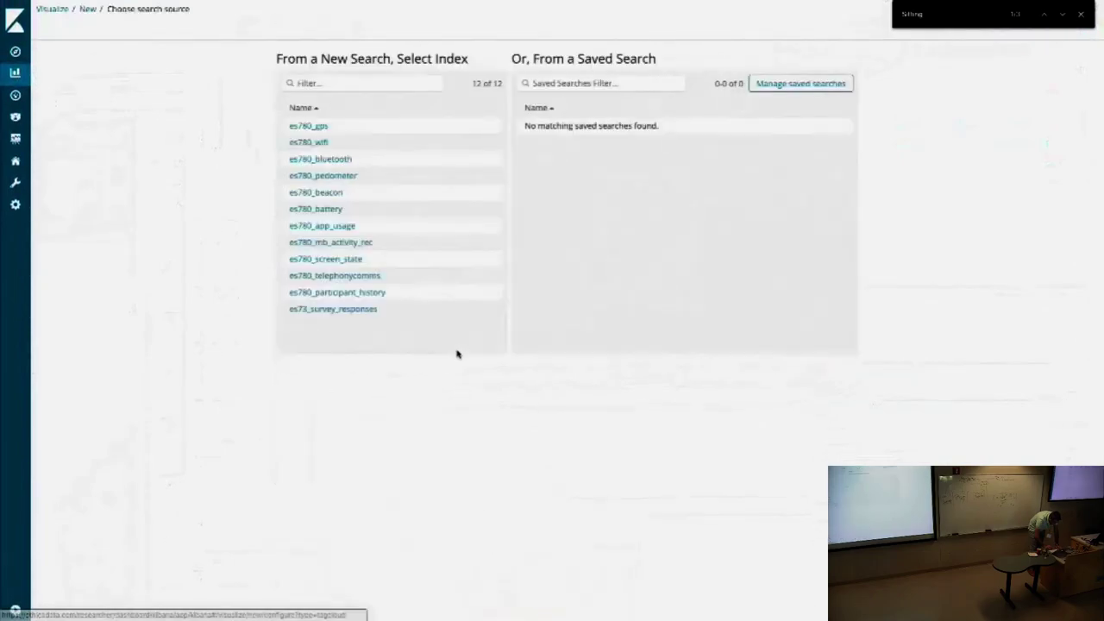
left_click(340, 310)
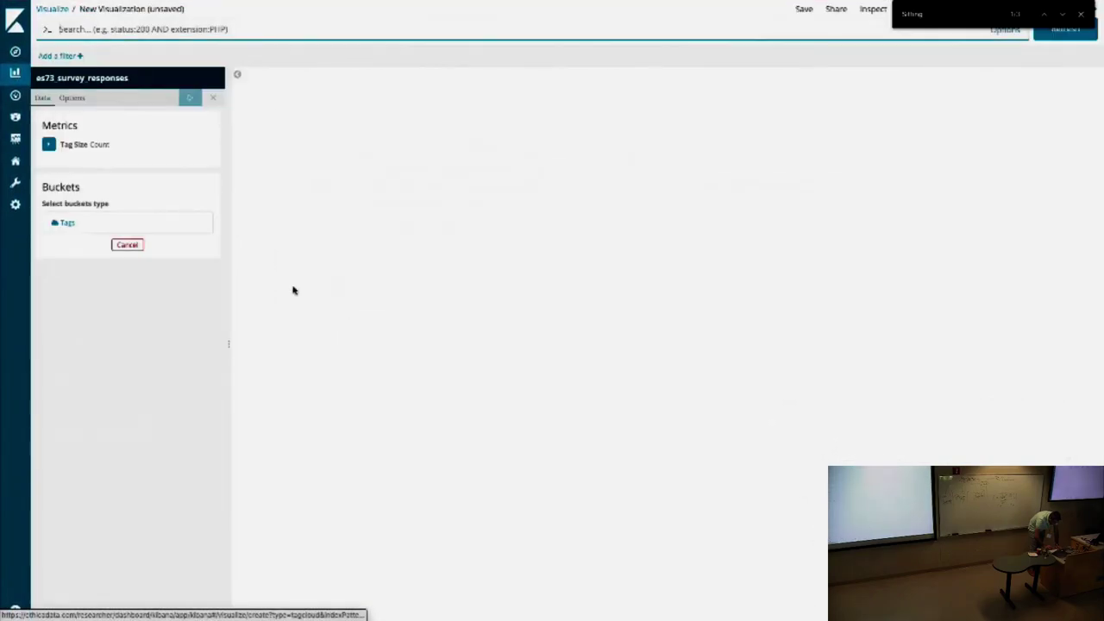
Add a Tags bucket with a Terms aggregation on answer_content.raw and apply it to the tag cloud.
left_click(91, 226)
left_click(94, 241)
type("ans")
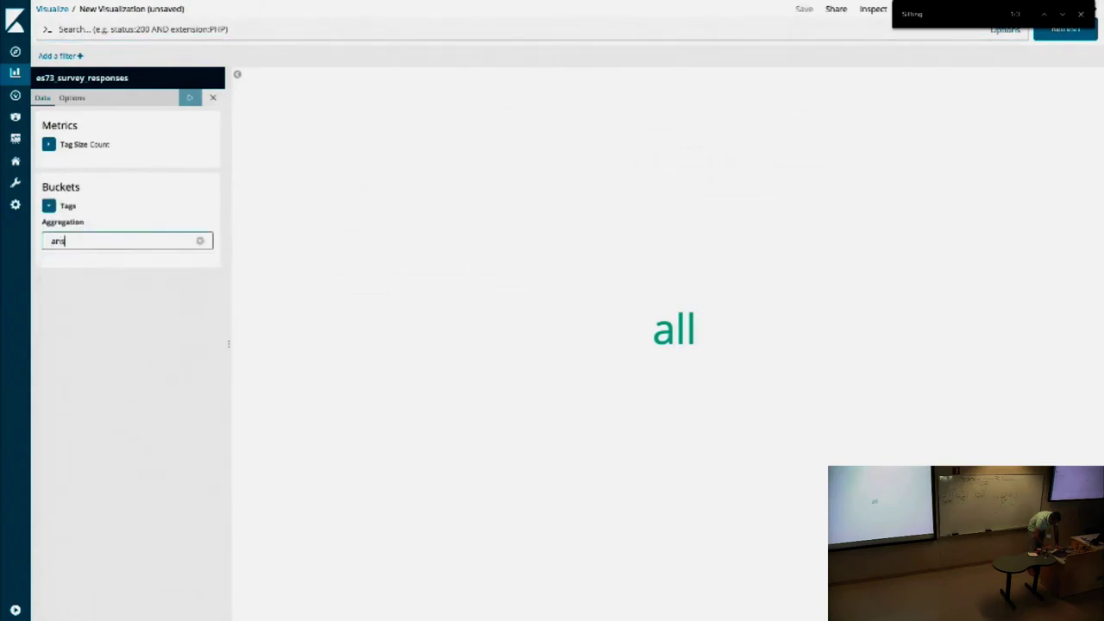
key("BackSpace")
key("BackSpace")
key("BackSpace")
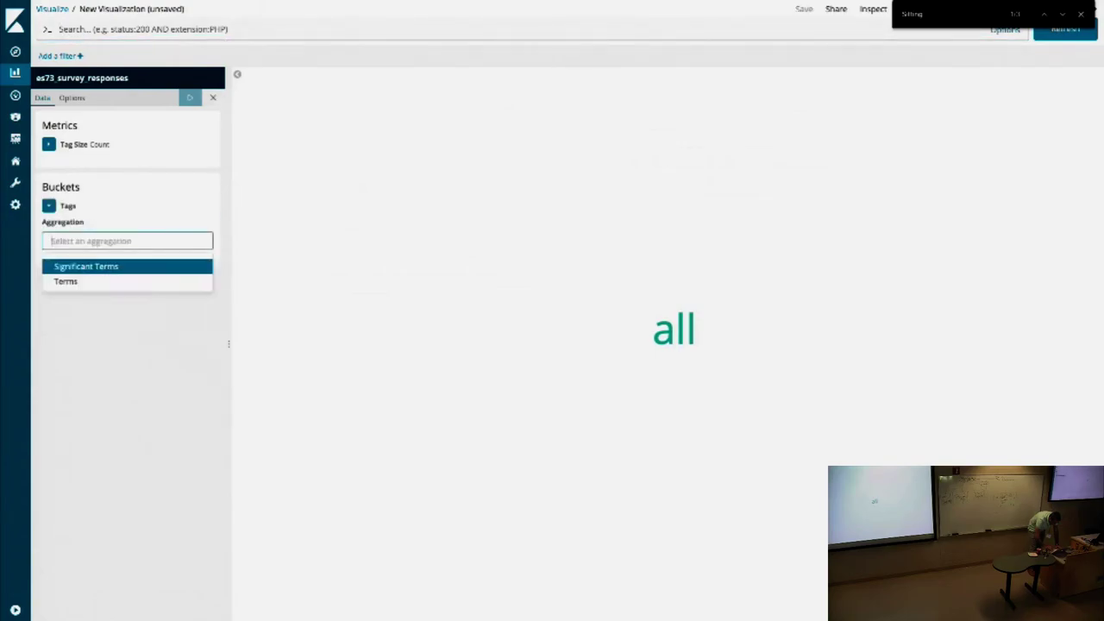
left_click(81, 281)
left_click(90, 278)
type("ans")
key("Return")
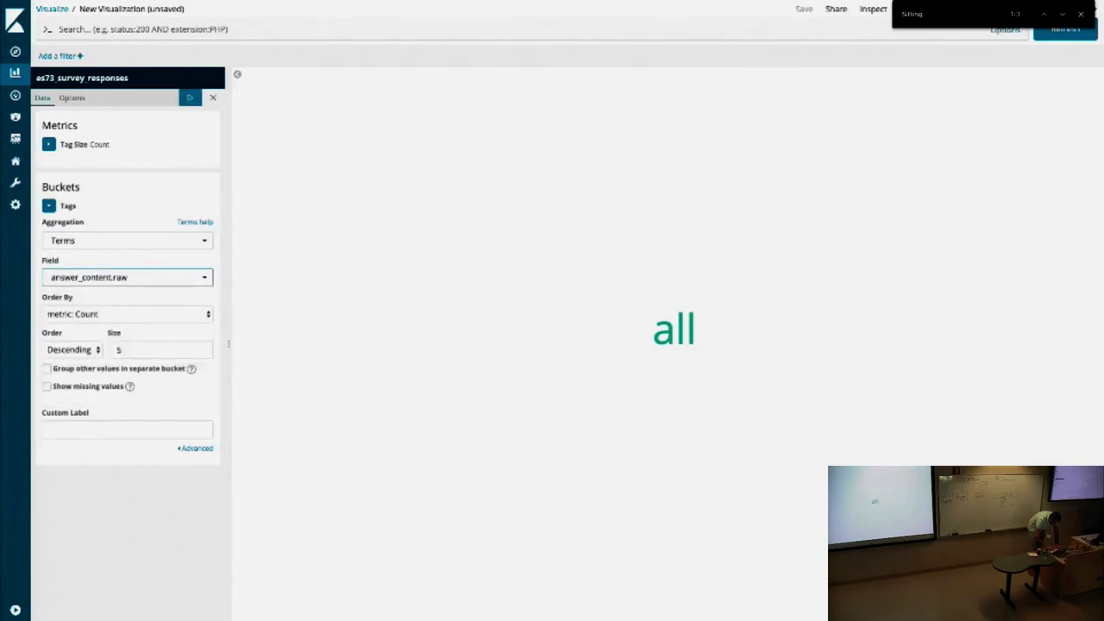
left_click_drag(138, 349, 94, 353)
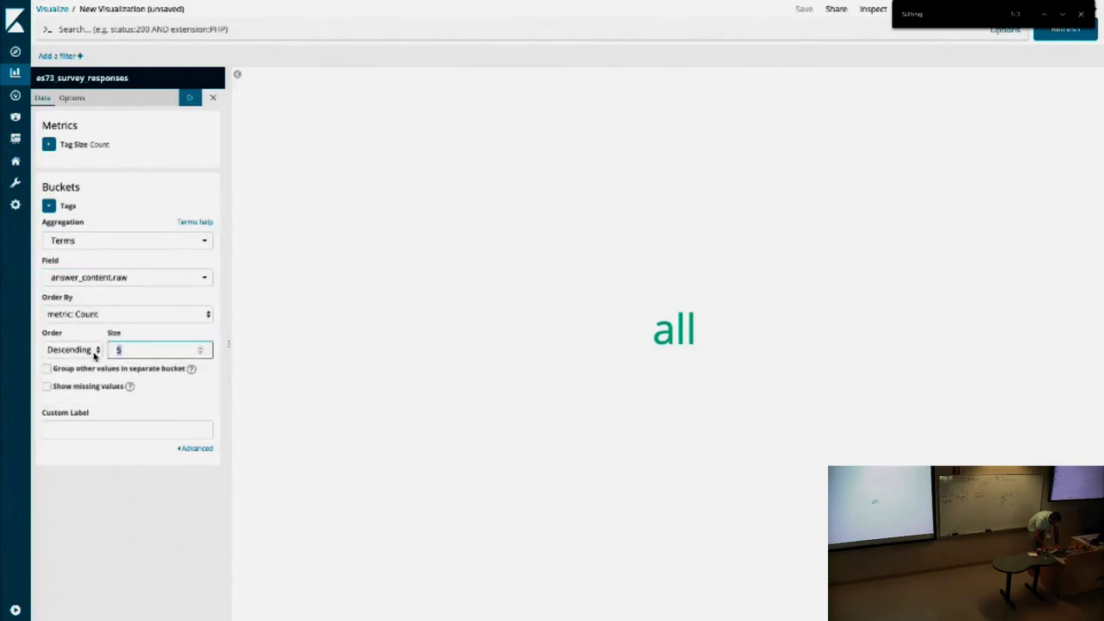
left_click(189, 98)
Add a filter to the tag cloud where q_id is 1.
left_click(47, 56)
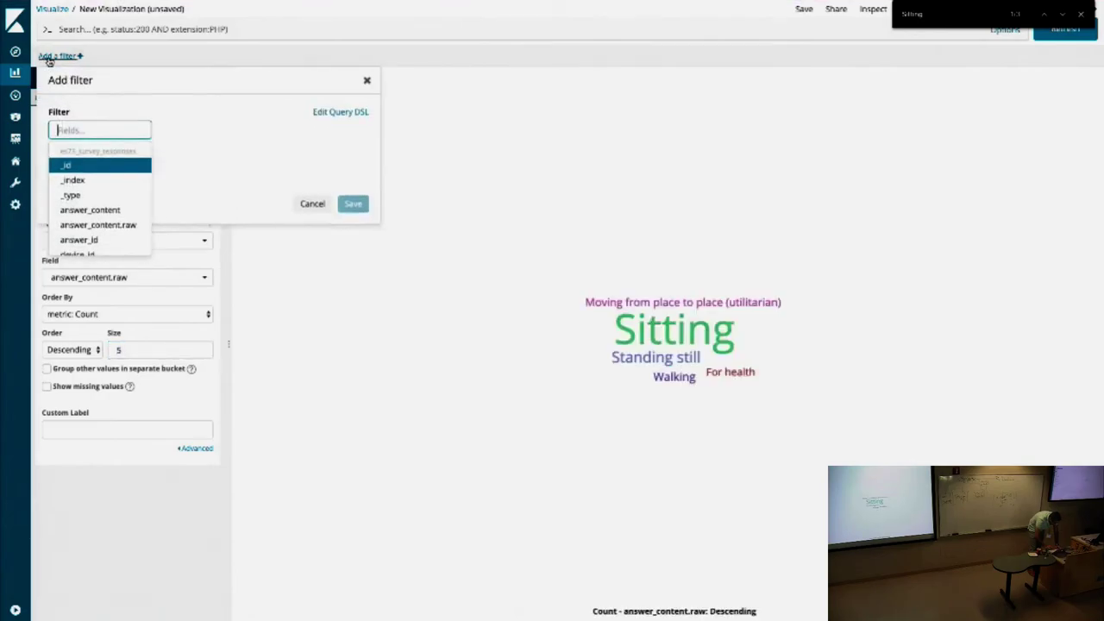
type("q_id")
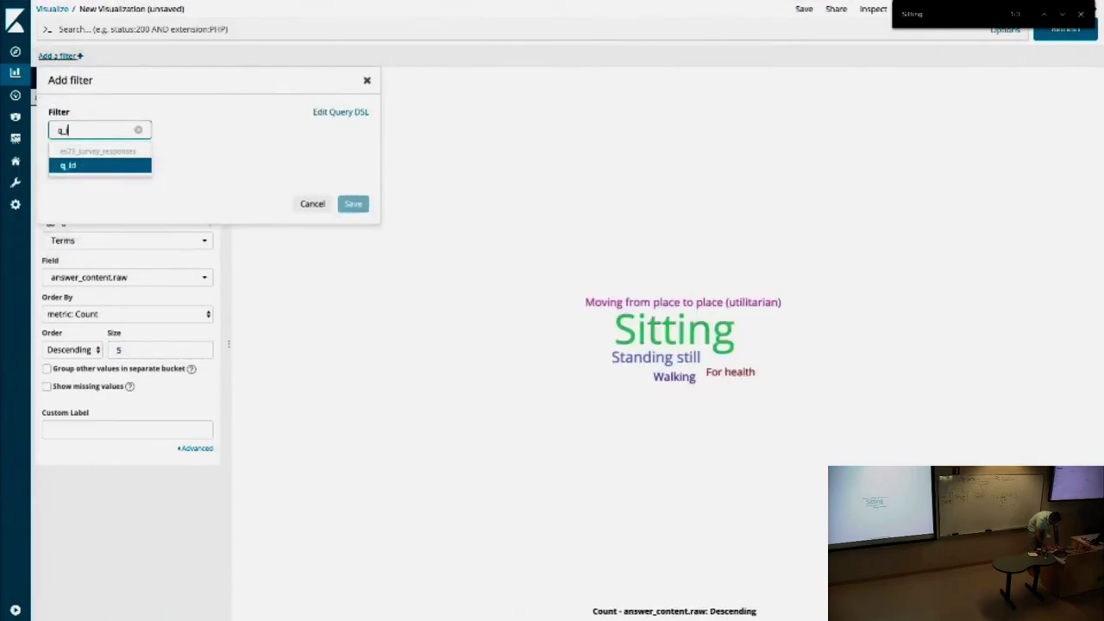
key("Return")
type("1")
key("BackSpace")
key("Return")
type("1")
key("Return")
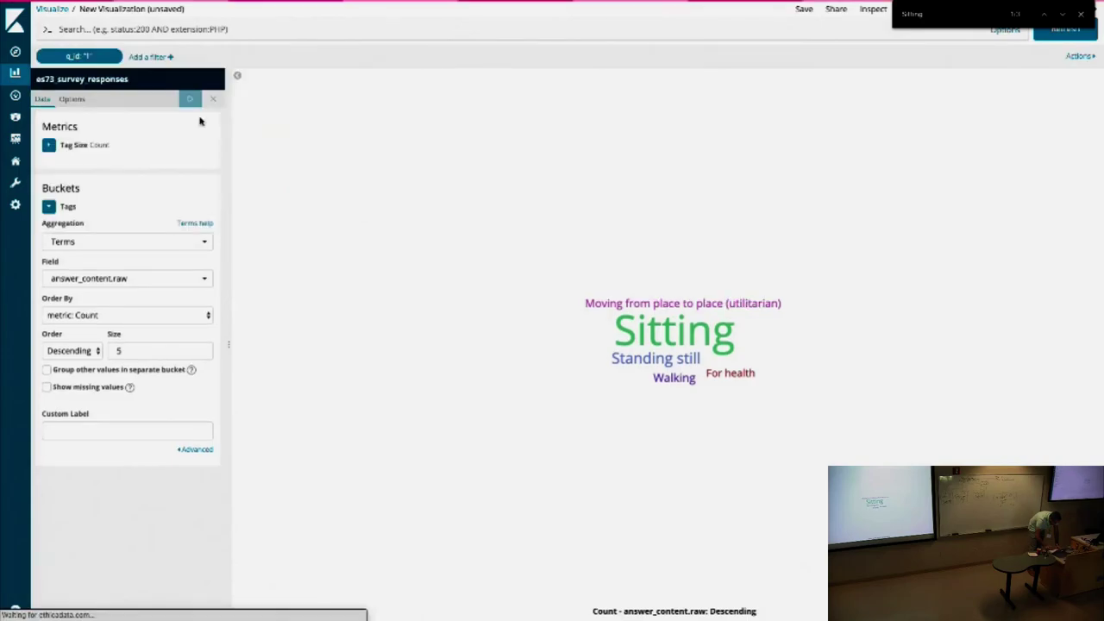
Add a second filter to the tag cloud where survey_id is 242.
left_click(148, 56)
type("su")
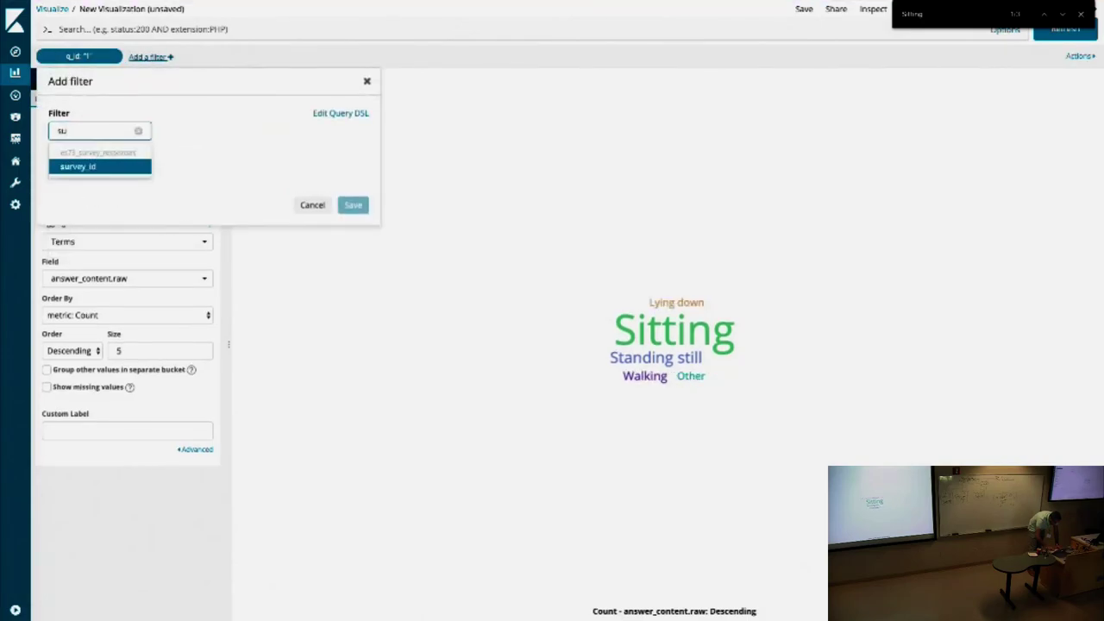
key("Return")
key("Return")
type("24")
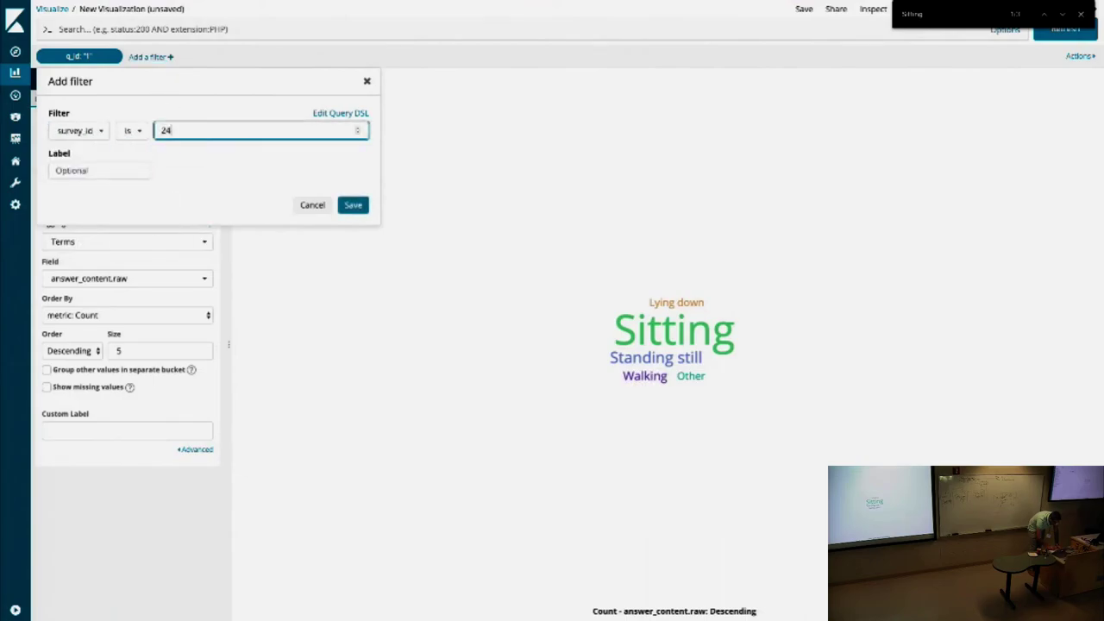
type("2")
left_click(352, 207)
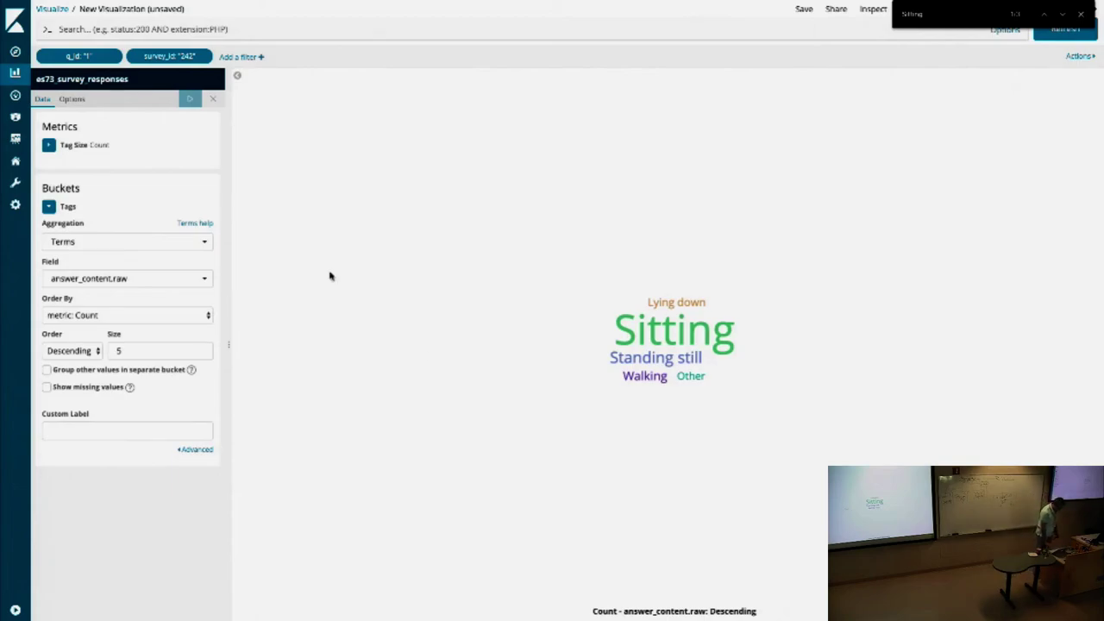
Begin another new visualization and look at the Vega option in the Other group of visualization types.
mouse_move(559, 5)
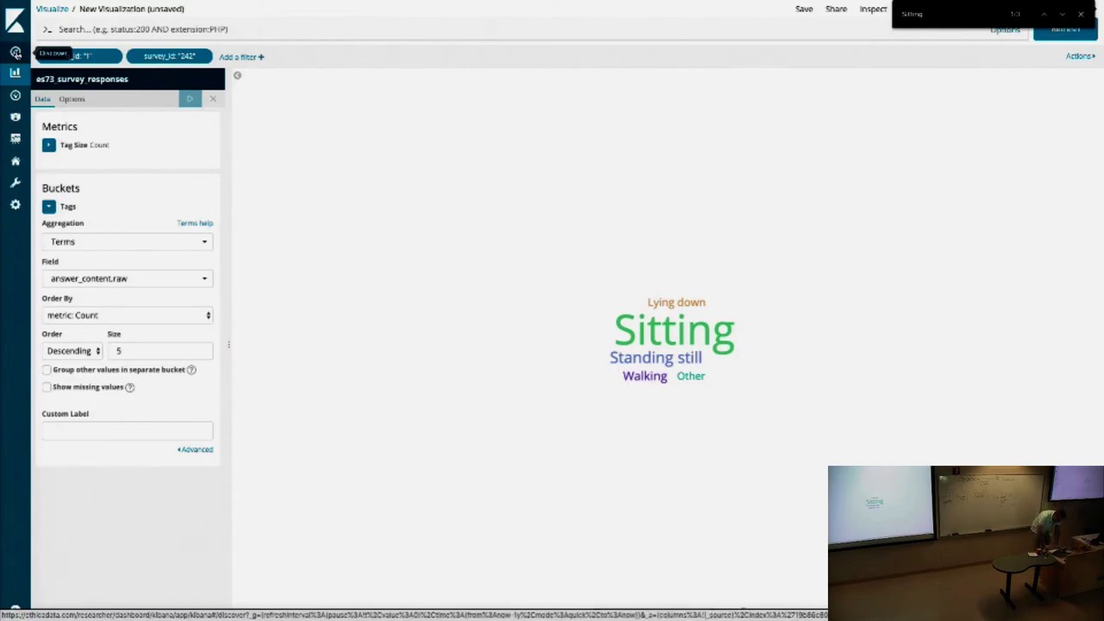
left_click(14, 72)
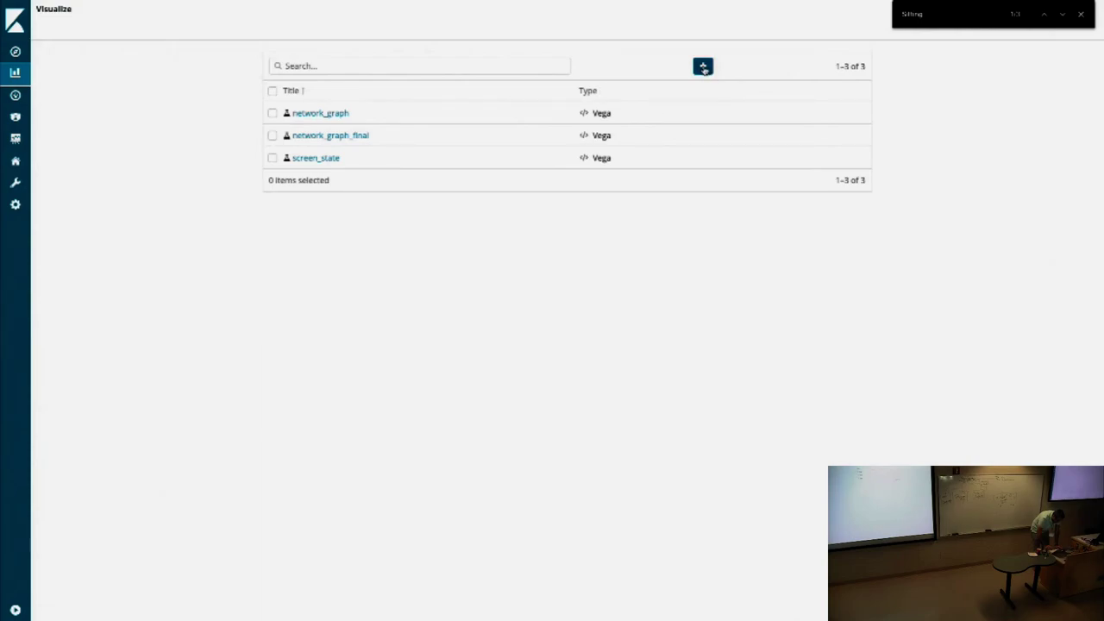
left_click(702, 68)
scroll(546, 312, "down", 1)
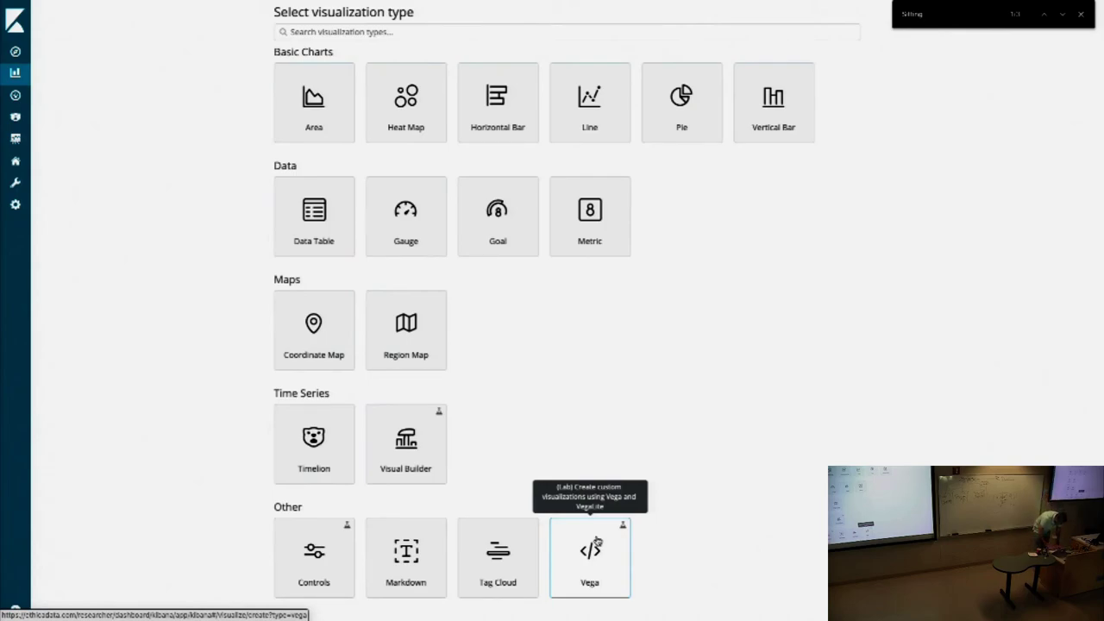
Set the browser to always show its toolbar in full screen.
mouse_move(192, 5)
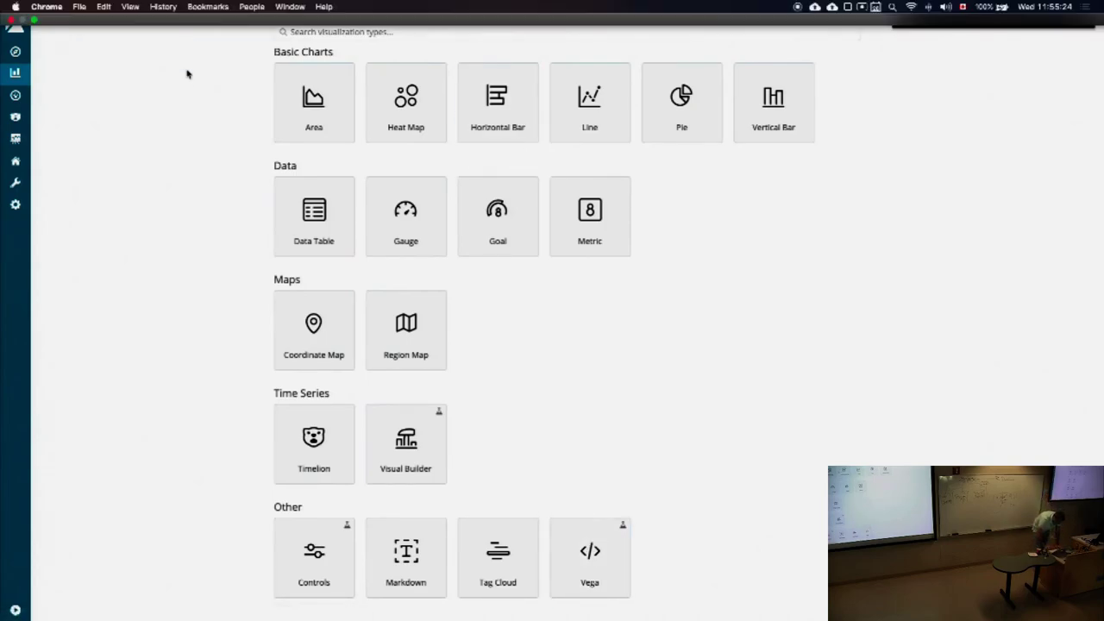
left_click(130, 6)
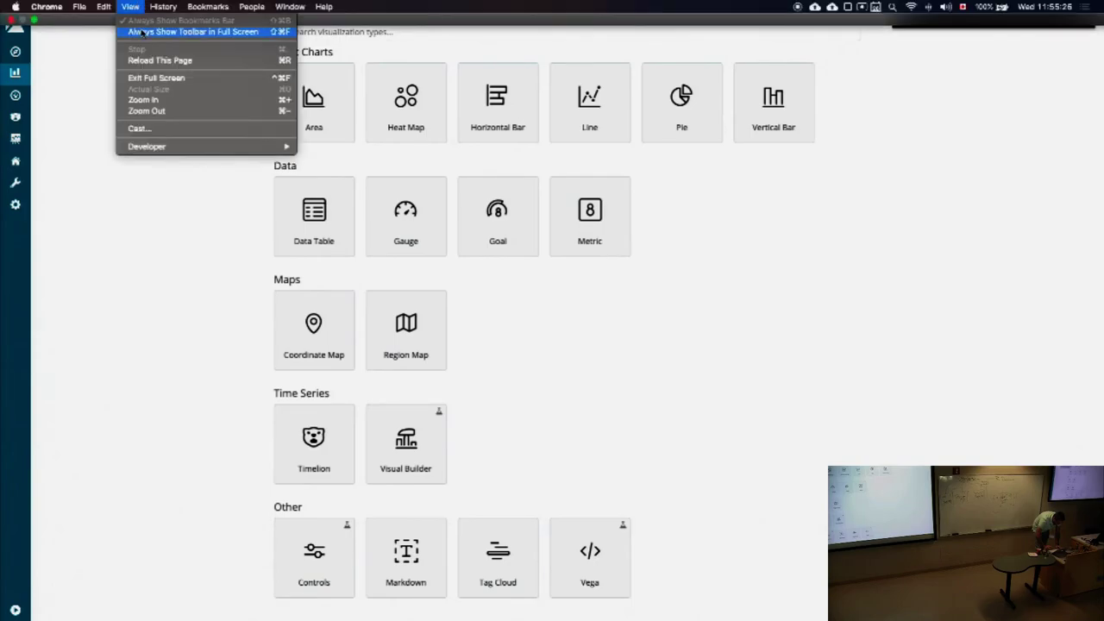
left_click(143, 37)
Open the Vega Example Gallery at vega.github.io/vega/examples/ in a new tab and browse its chart categories.
key("super+t")
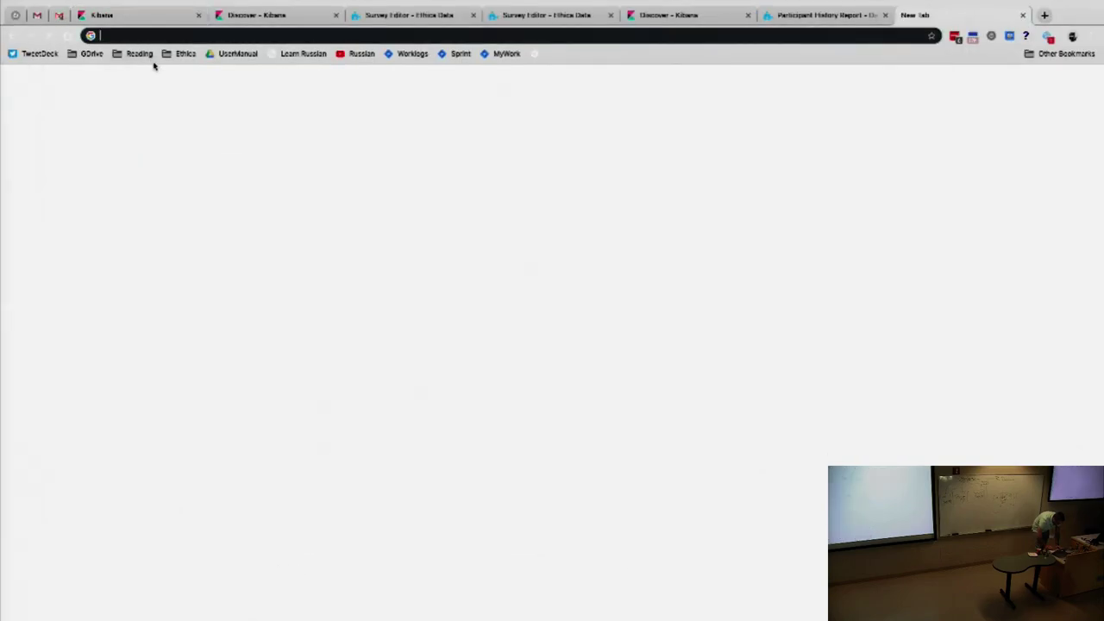
type("vega.git")
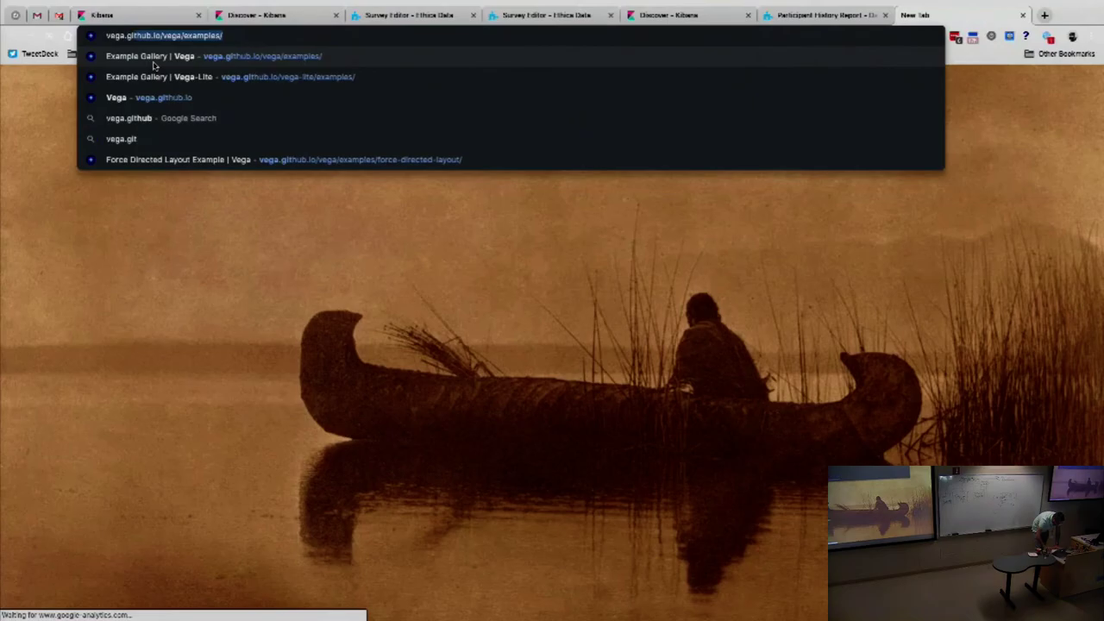
left_click(153, 61)
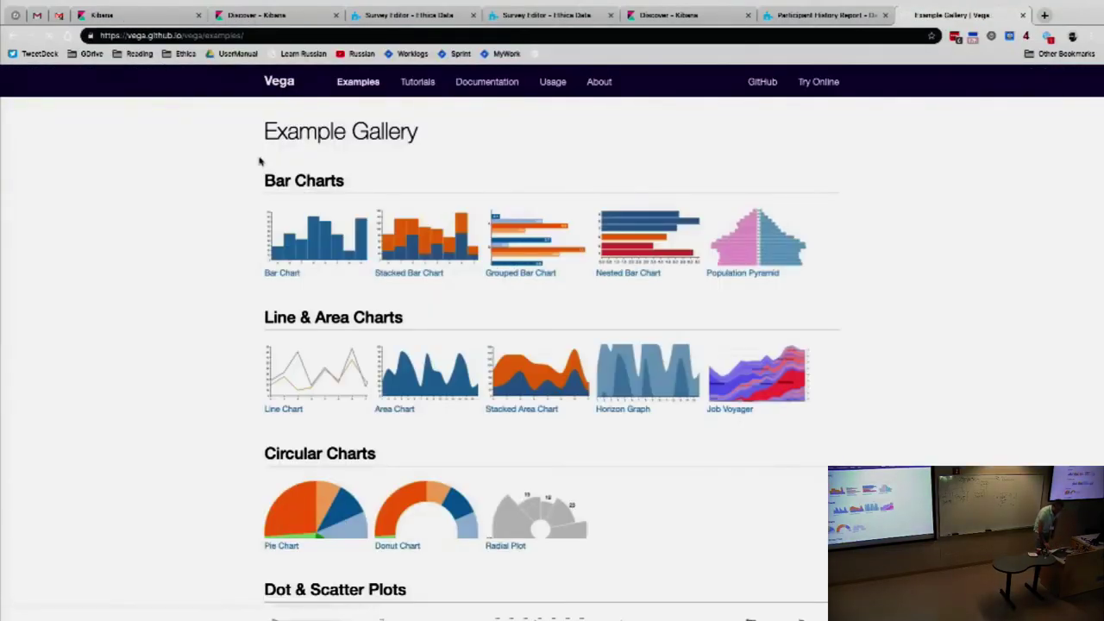
scroll(265, 183, "down", 1)
scroll(143, 278, "down", 10)
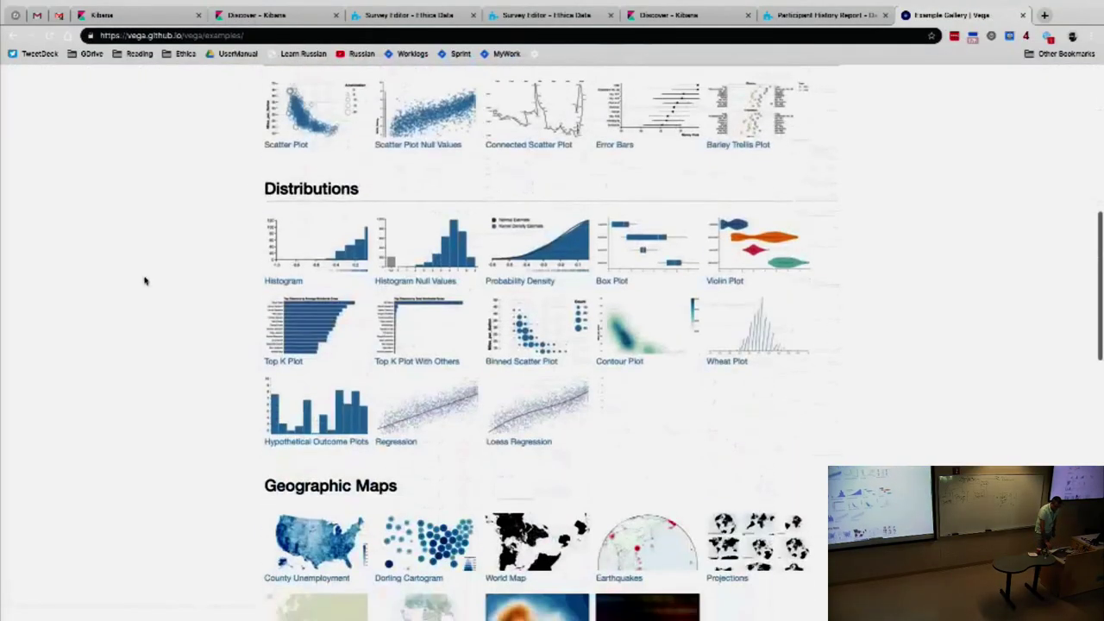
scroll(145, 281, "down", 6)
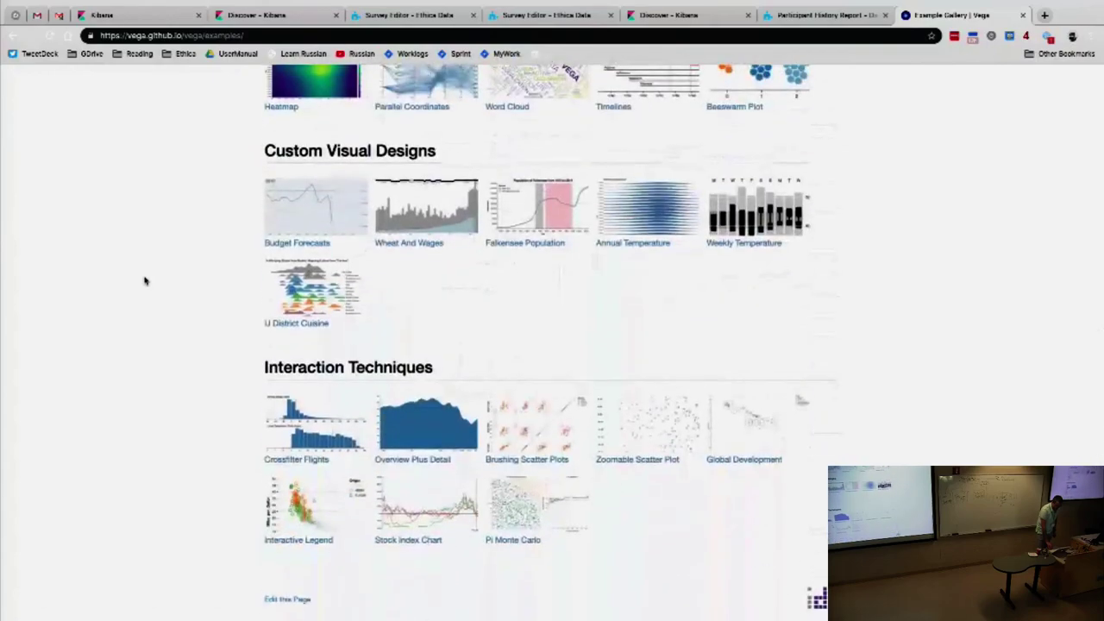
scroll(145, 280, "up", 10)
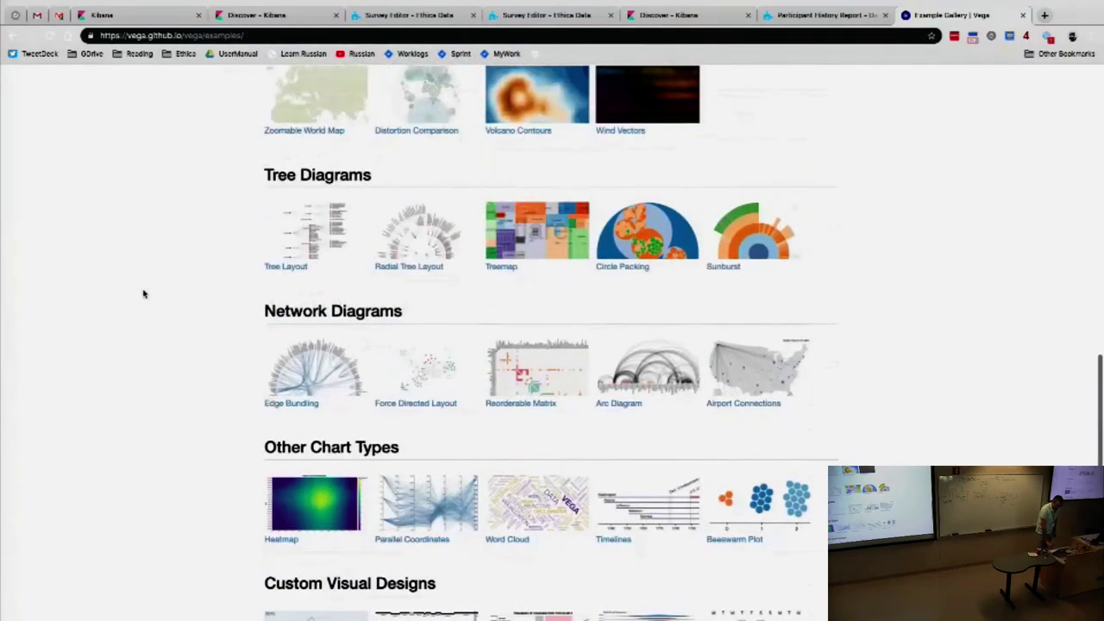
Review the chart categories in the Vega Example Gallery, from the network diagrams back up to the bar charts.
scroll(143, 295, "up", 2)
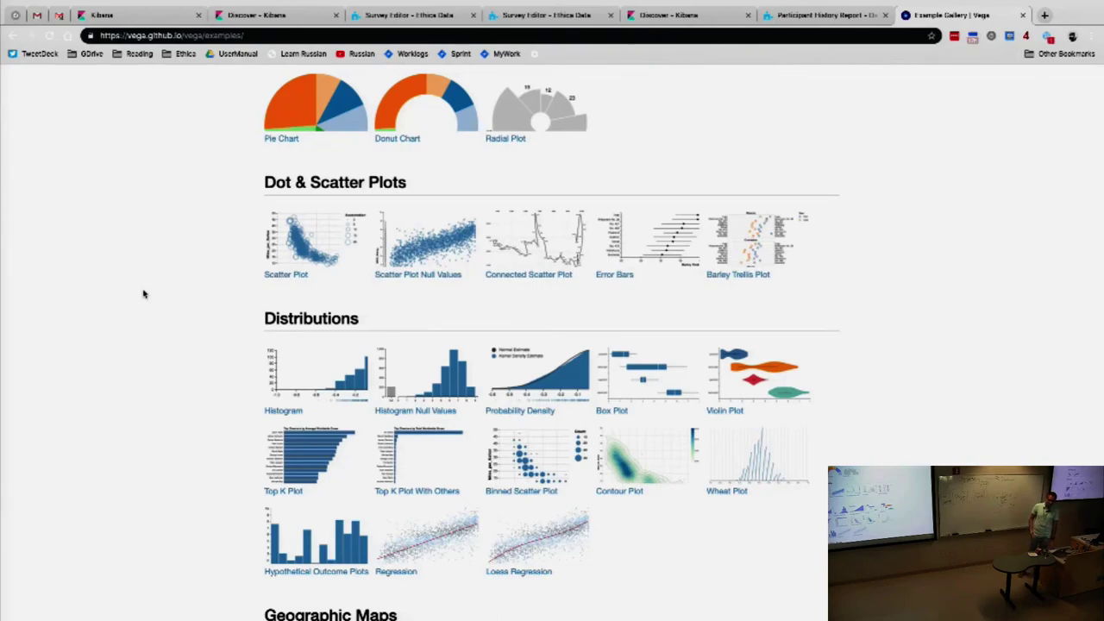
scroll(121, 357, "up", 5)
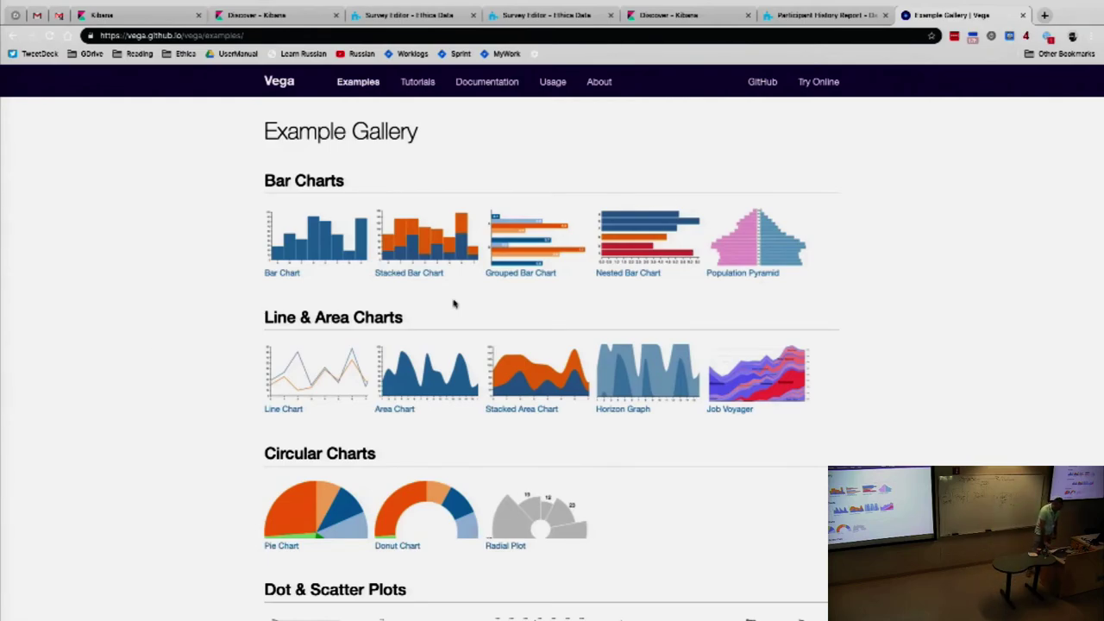
scroll(535, 407, "down", 1)
scroll(534, 407, "down", 3)
scroll(533, 407, "up", 4)
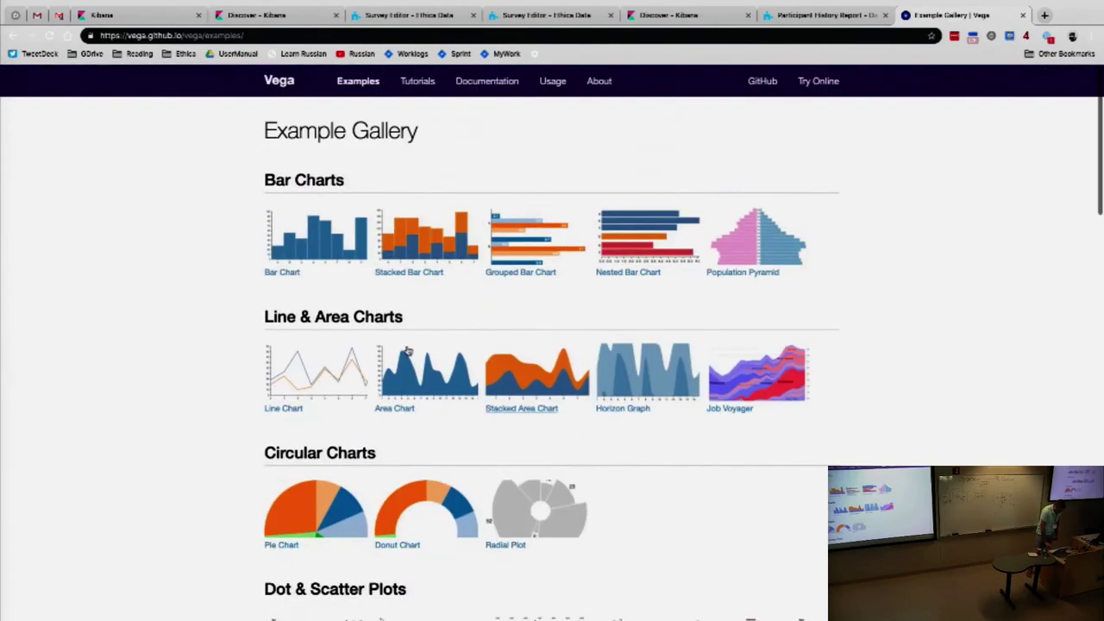
Open the Bar Chart example and read through its Vega JSON specification.
left_click(307, 233)
scroll(315, 259, "down", 5)
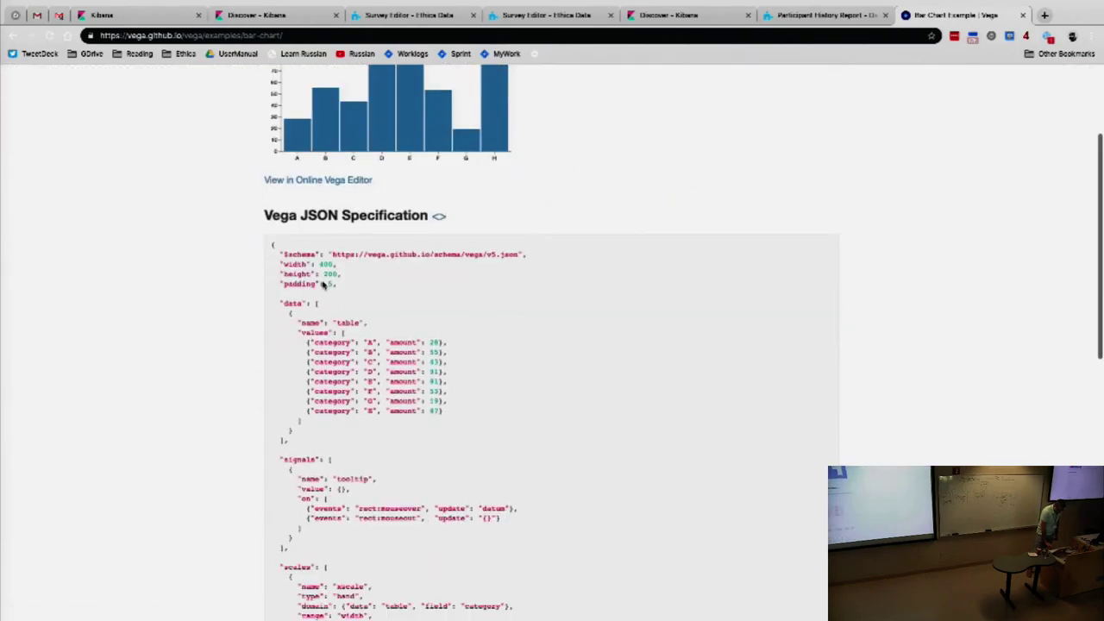
scroll(323, 271, "down", 4)
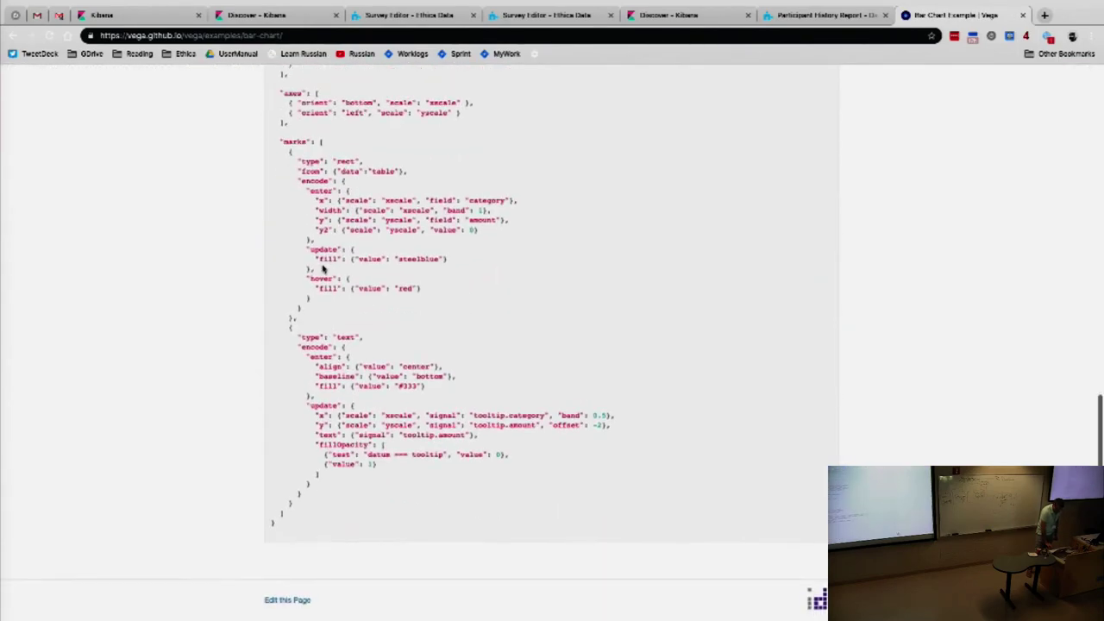
scroll(324, 270, "up", 12)
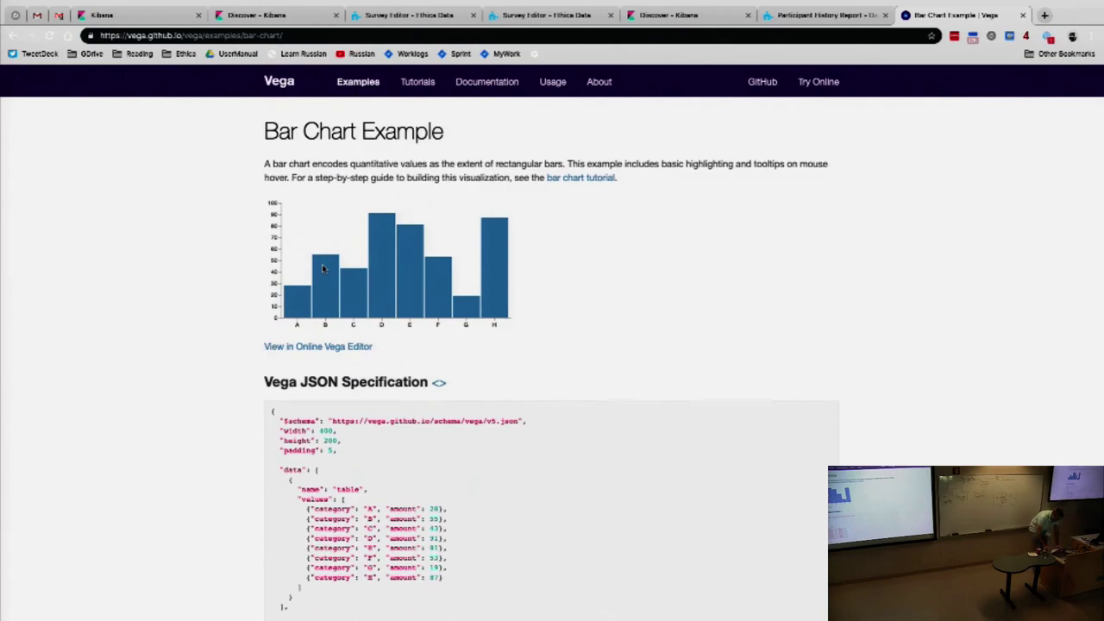
Switch back to the Kibana tab with the visualization types and open the Vega type to view its default specification.
key("ctrl+shift+Tab")
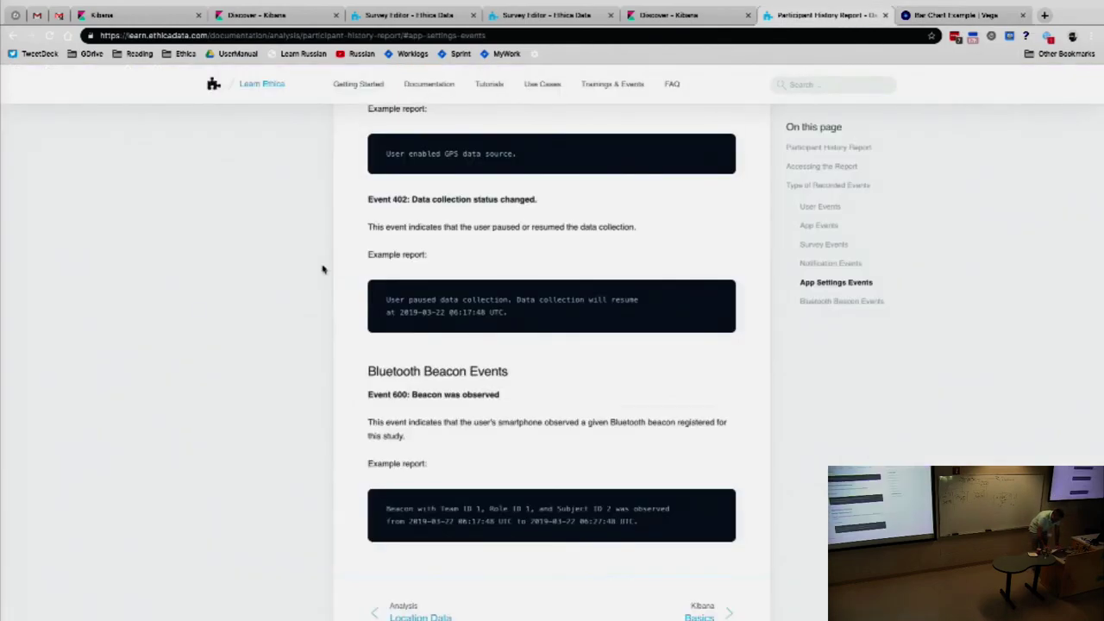
key("ctrl+Tab")
key("ctrl+Tab")
key("ctrl+Tab")
key("ctrl+Tab")
key("ctrl+Tab")
key("ctrl+Tab")
key("ctrl+shift+Tab")
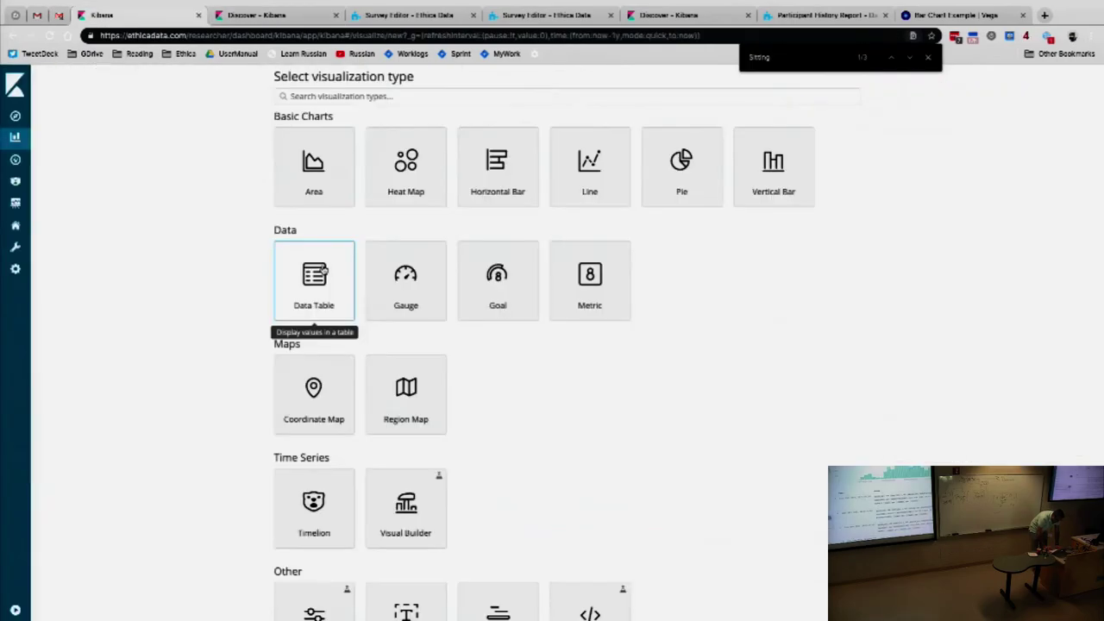
scroll(370, 296, "down", 1)
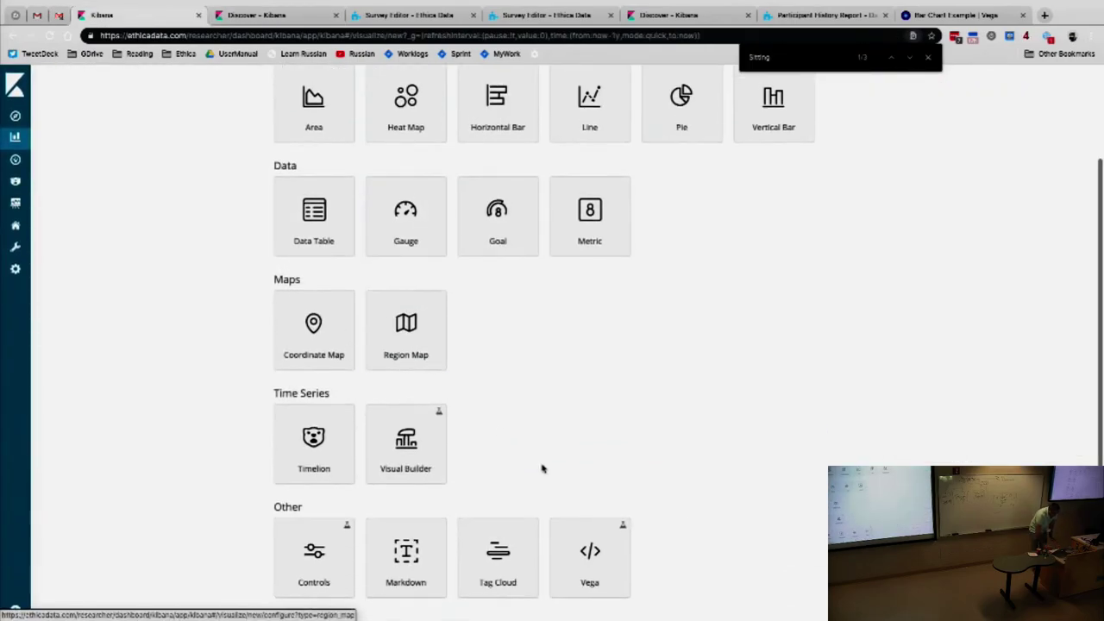
left_click(593, 564)
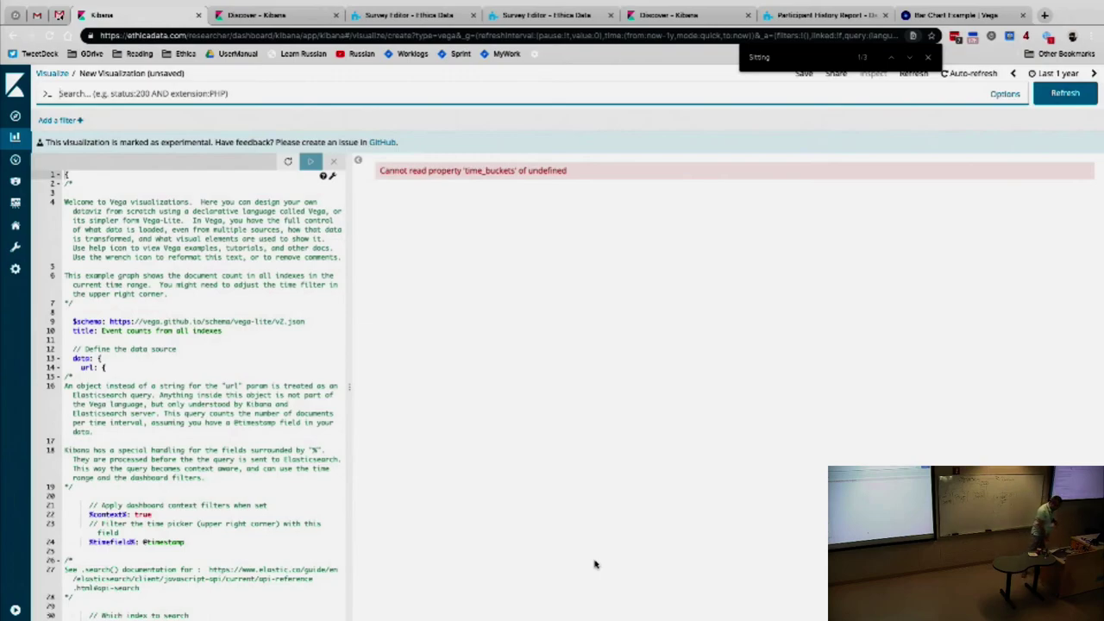
Leave the unsaved Vega visualization and begin another new visualization, showing the types in the Other group.
left_click(52, 74)
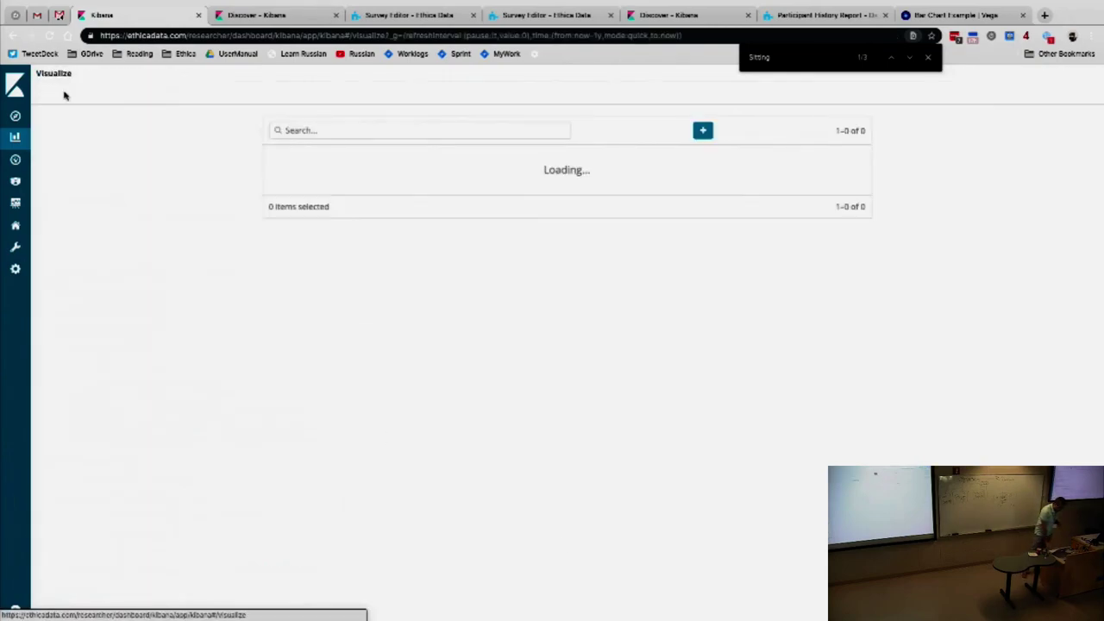
left_click(705, 131)
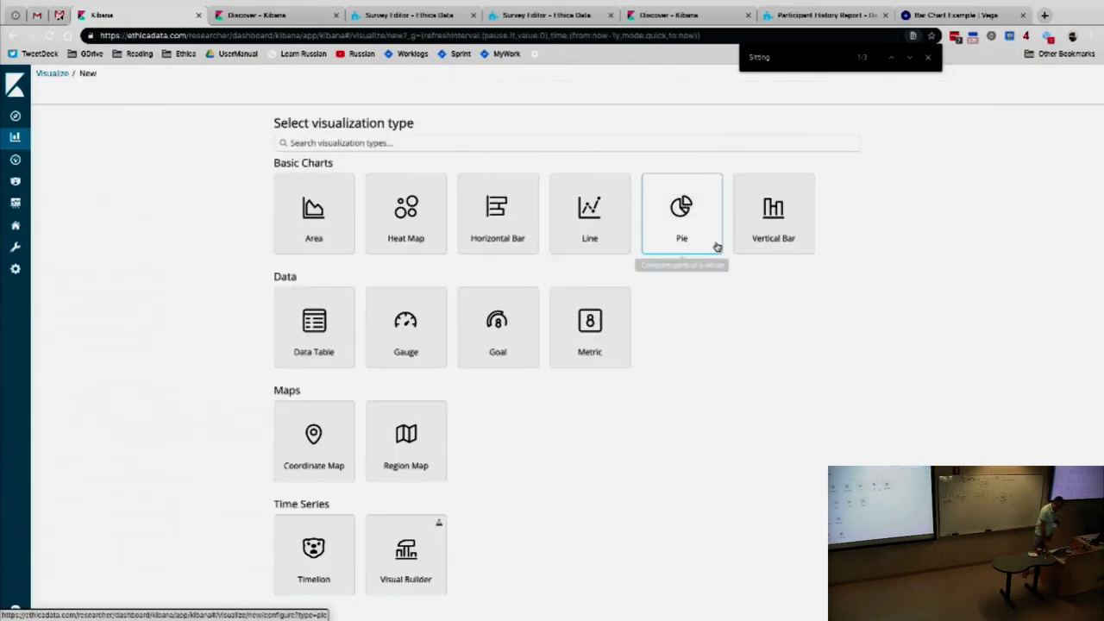
scroll(715, 244, "down", 2)
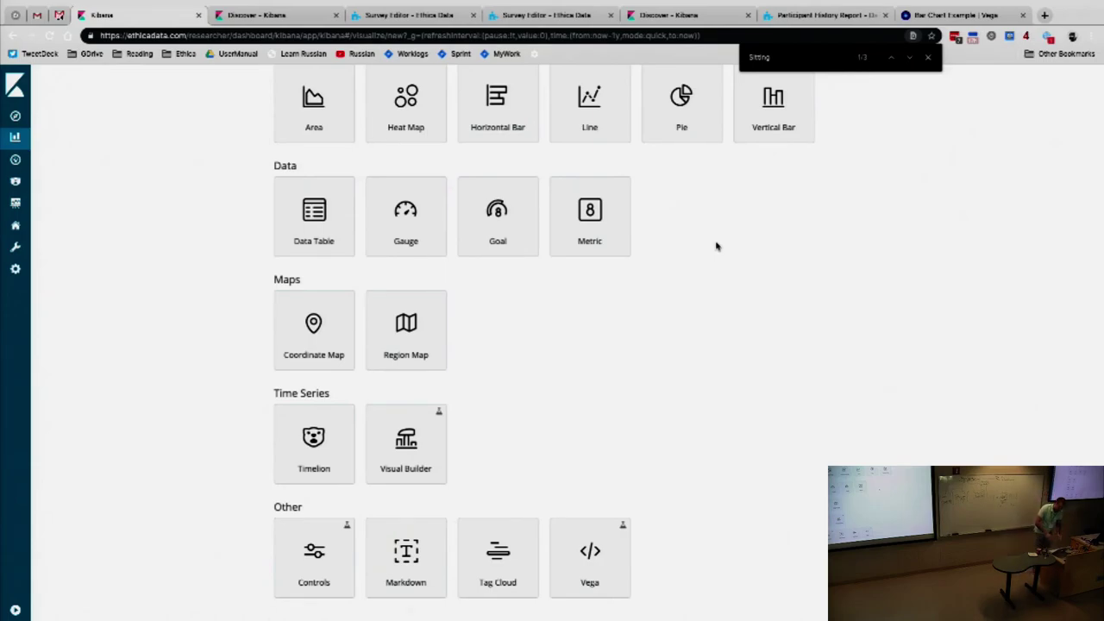
Switch to the code editor and copy the entire Vega-Lite specification from the Untitled-9 document.
key("ctrl+Right")
key("ctrl+Left")
key("super+Tab")
key("super+Tab")
key("super+Tab")
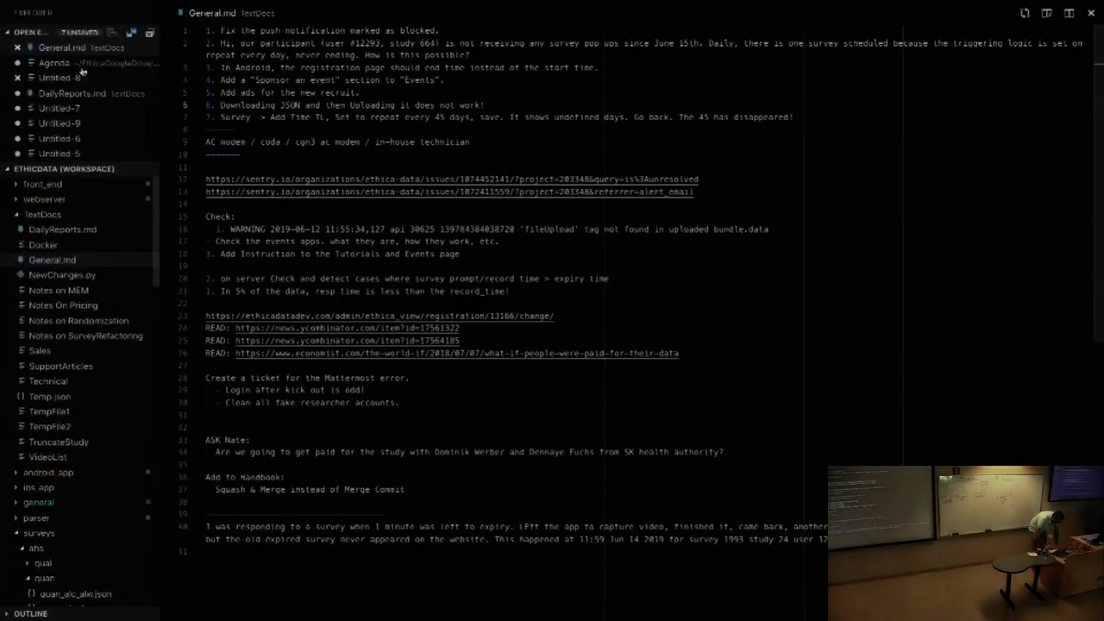
left_click(76, 63)
left_click(76, 78)
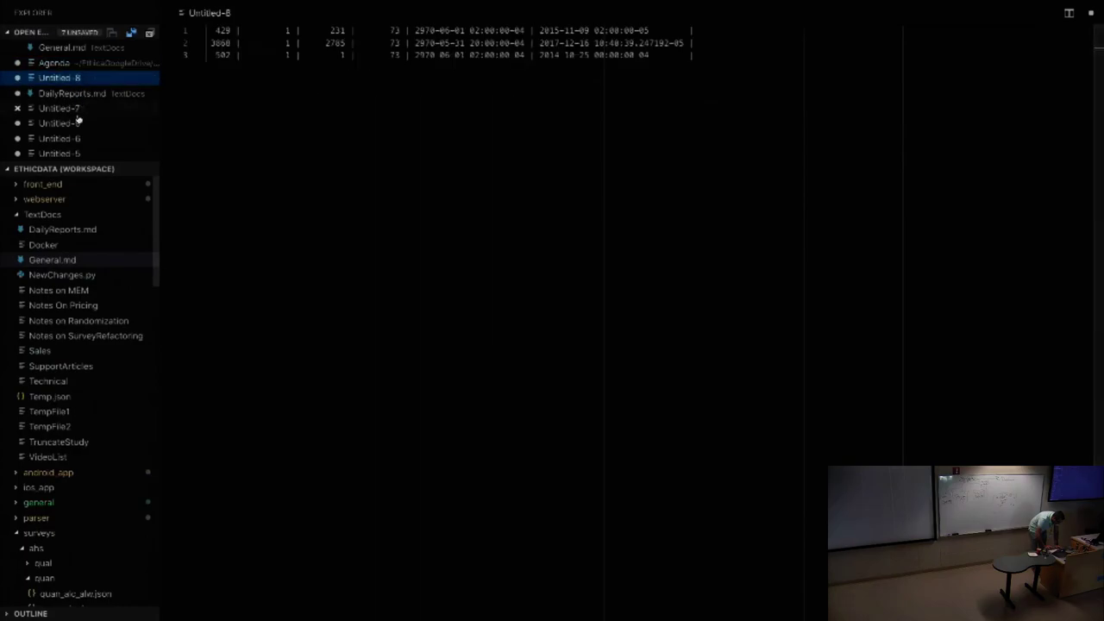
left_click(76, 110)
left_click(78, 125)
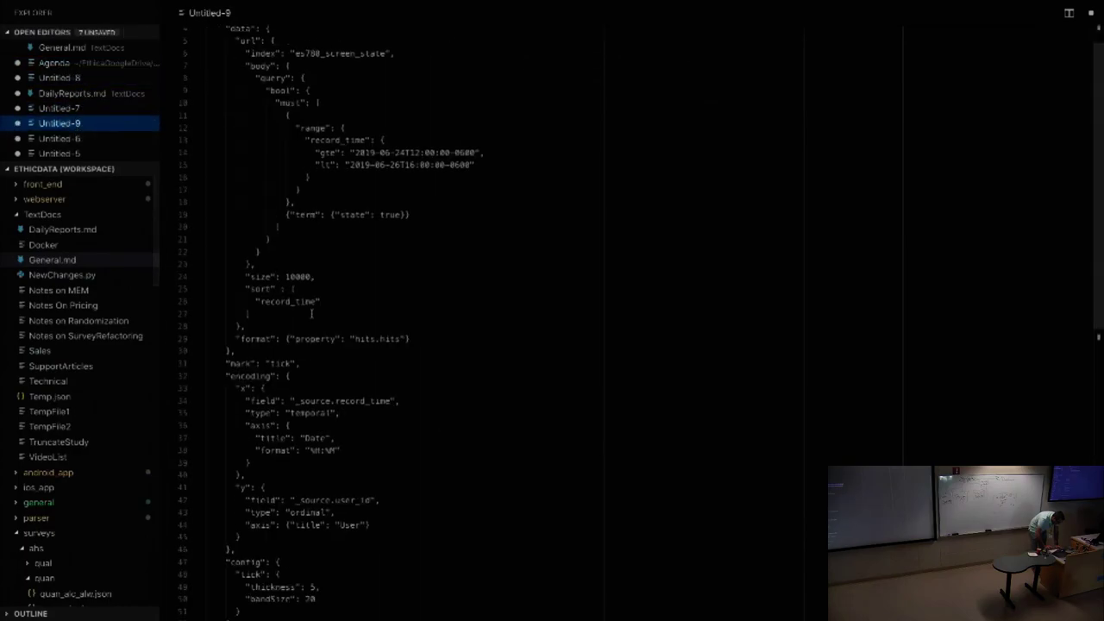
scroll(313, 315, "down", 5)
left_click(311, 318)
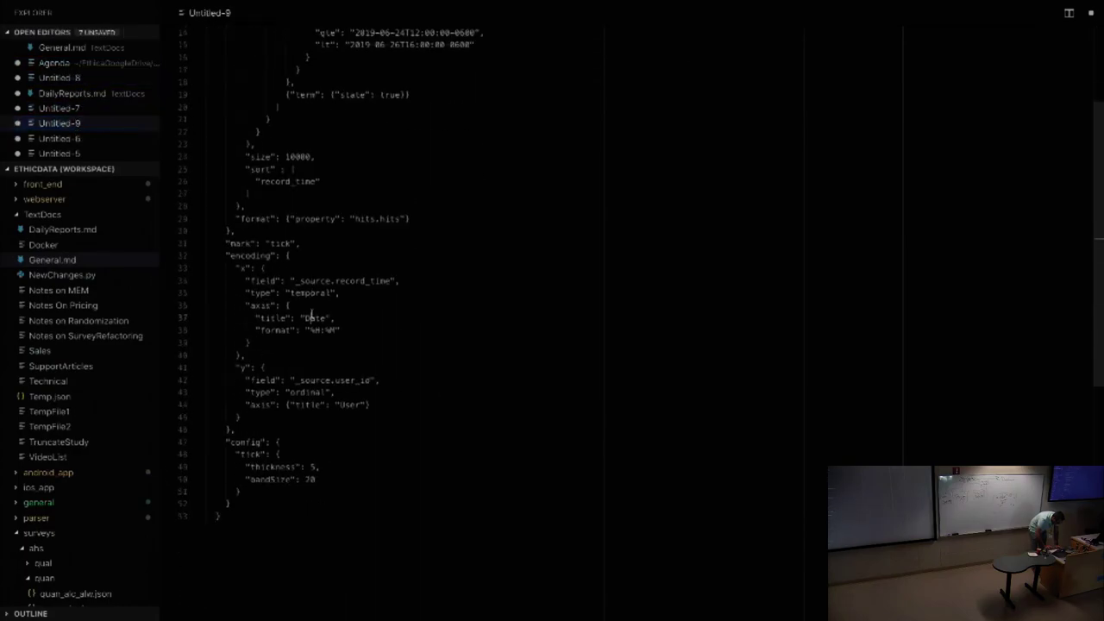
key("super+a")
Return to Kibana and create a new visualization of type Vega.
key("ctrl+Left")
key("ctrl+Left")
left_click(589, 547)
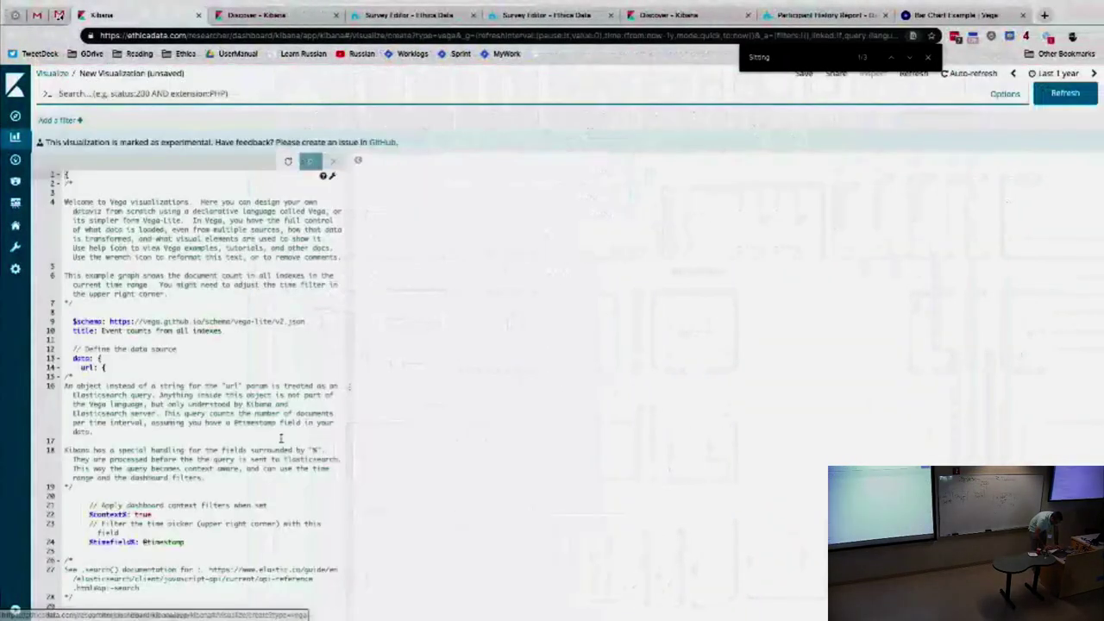
Replace the default Vega code with the copied specification titled "Times the user has checked their phone.".
key("super+a")
key("BackSpace")
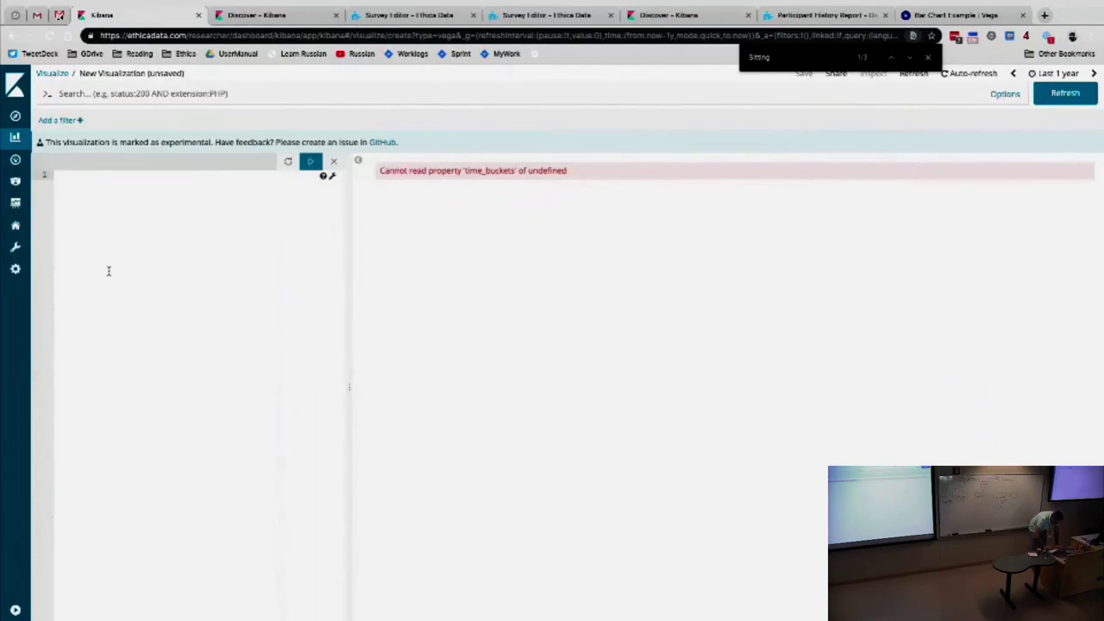
key("super+v")
scroll(161, 268, "up", 2)
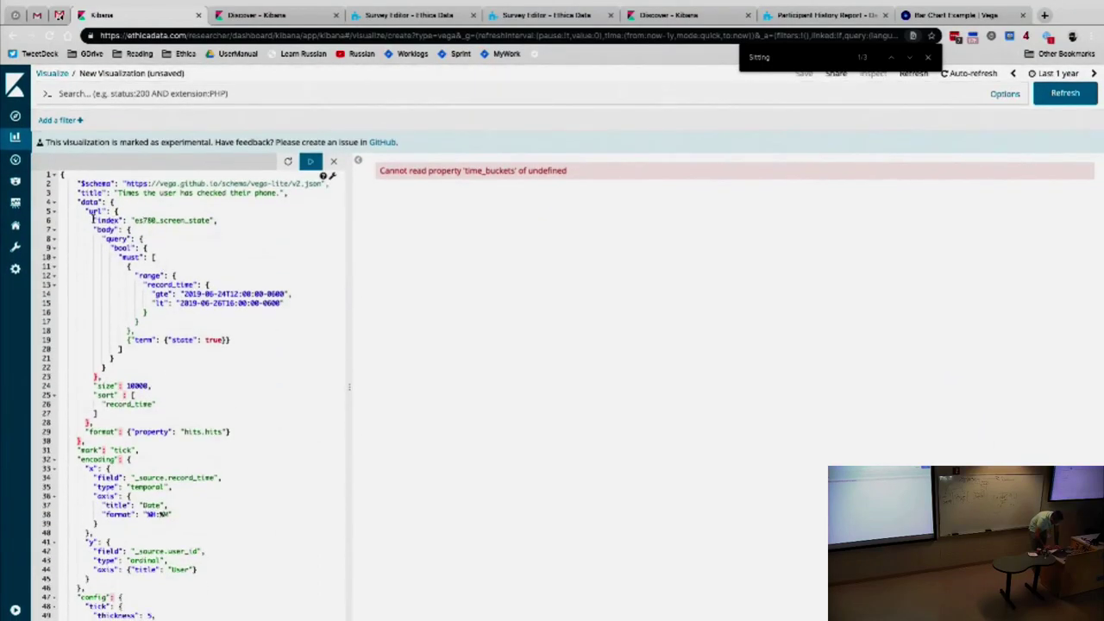
Switch to the .kibana_ethica_study_780 workspace and start creating an index pattern in it.
left_click(15, 224)
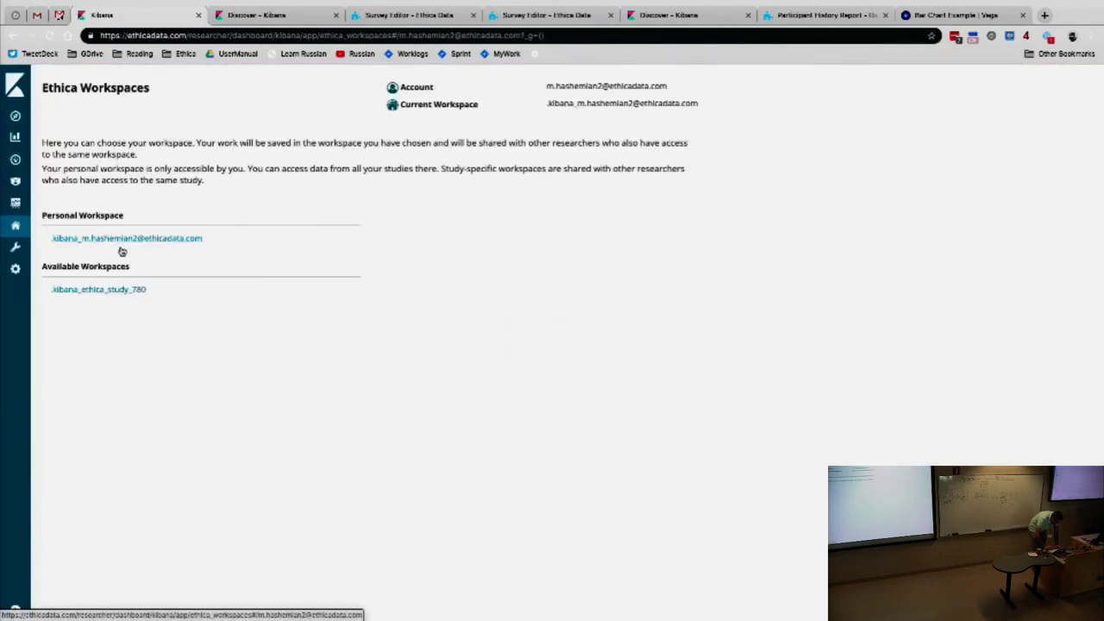
left_click(124, 291)
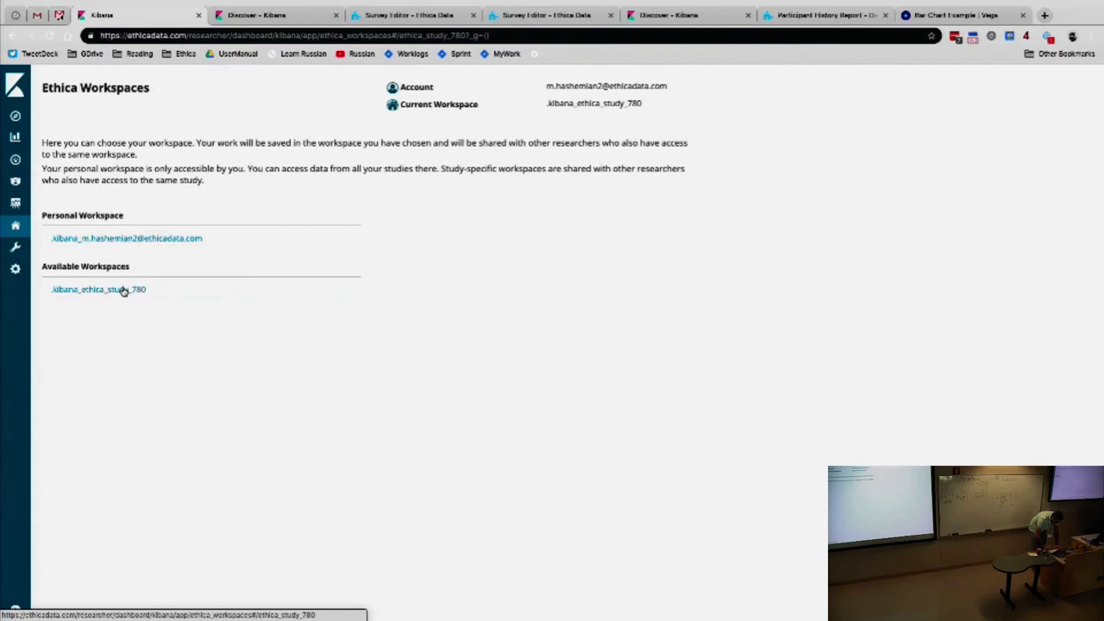
left_click(16, 269)
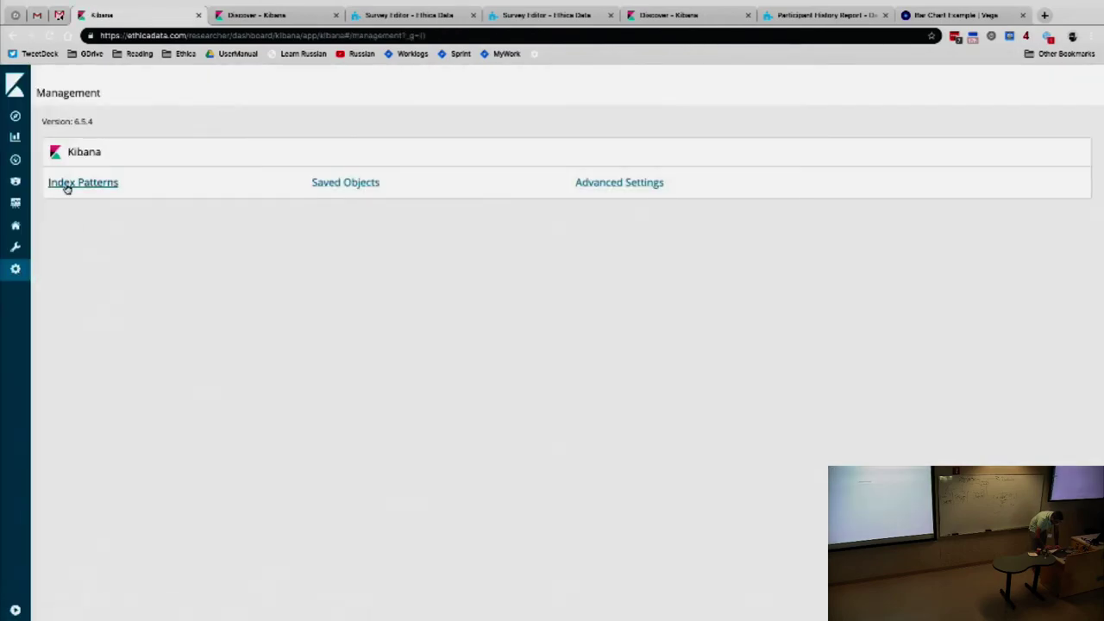
left_click(67, 184)
left_click(99, 125)
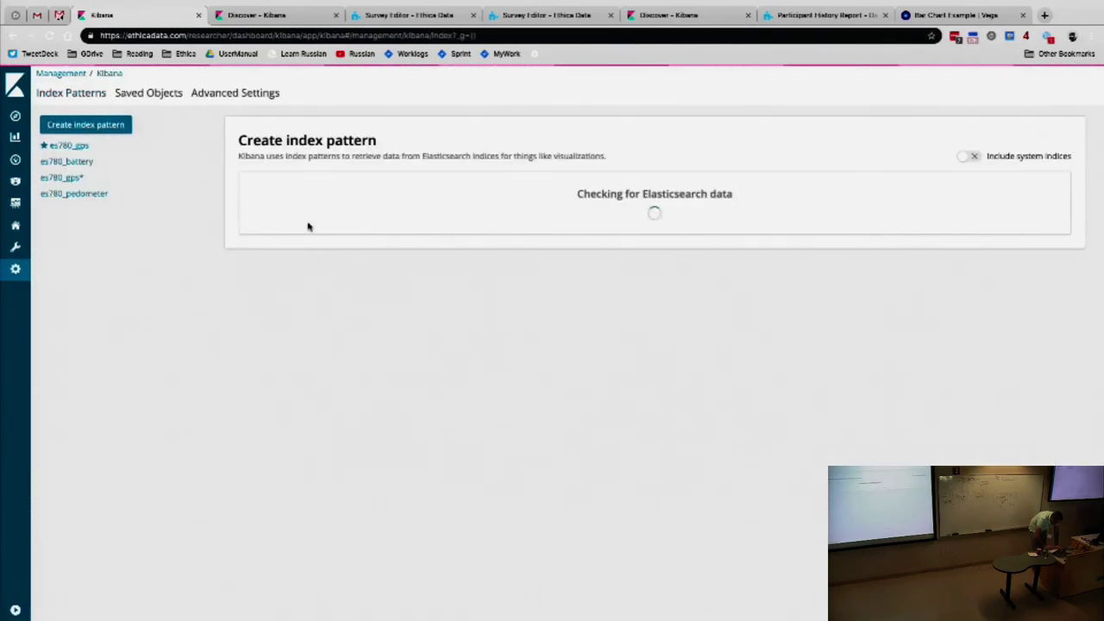
Create the index pattern es780_screen_state with record_time as its time filter field.
triple_click(313, 233)
type("es780_scr")
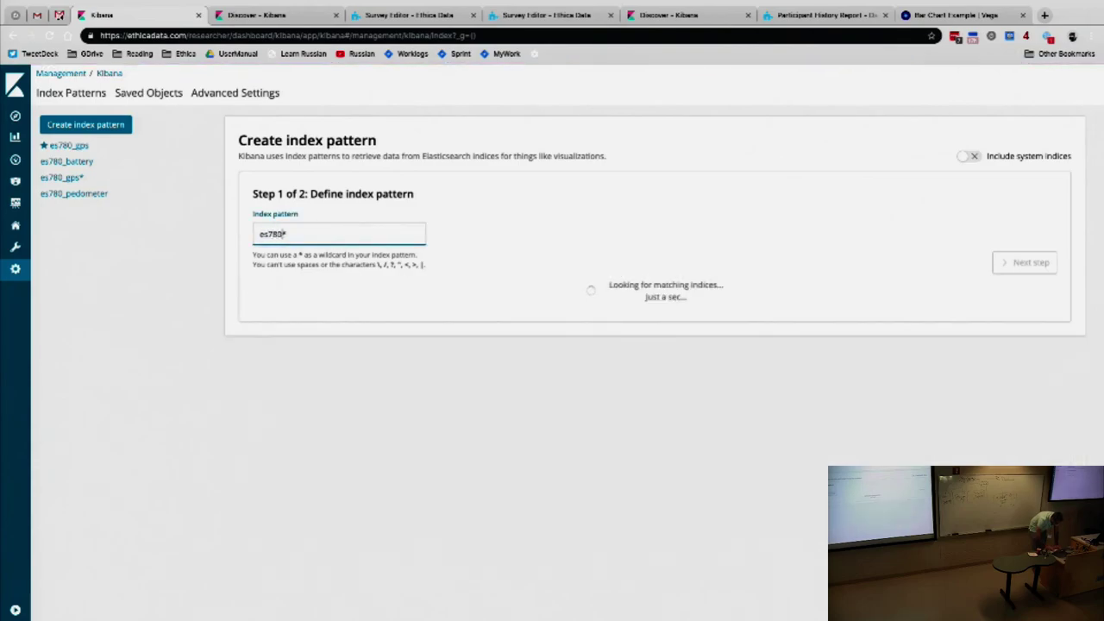
type("een_state")
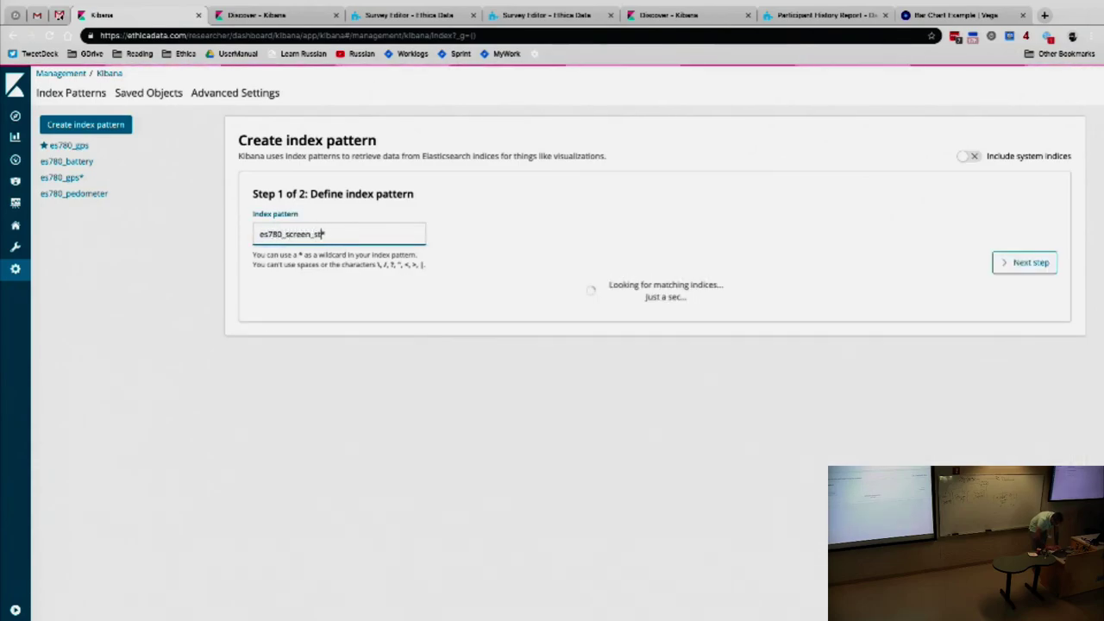
left_click(1026, 262)
left_click(378, 263)
left_click(369, 275)
left_click(1037, 368)
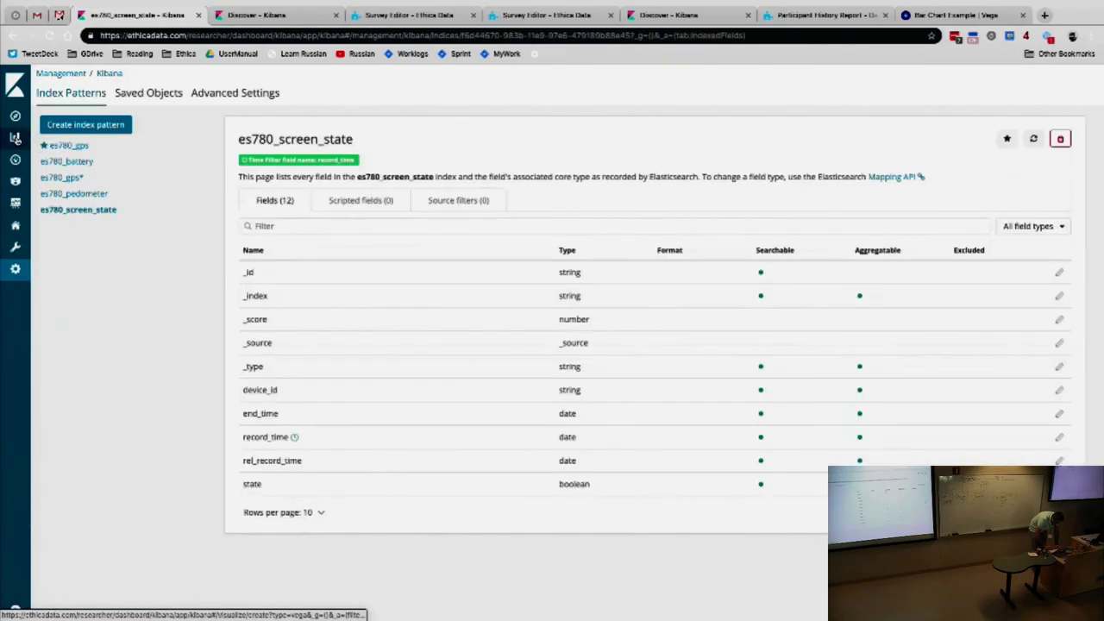
Return to the Vega visualization and replace its default code with the copied es780_screen_state specification.
left_click(16, 137)
left_click(262, 247)
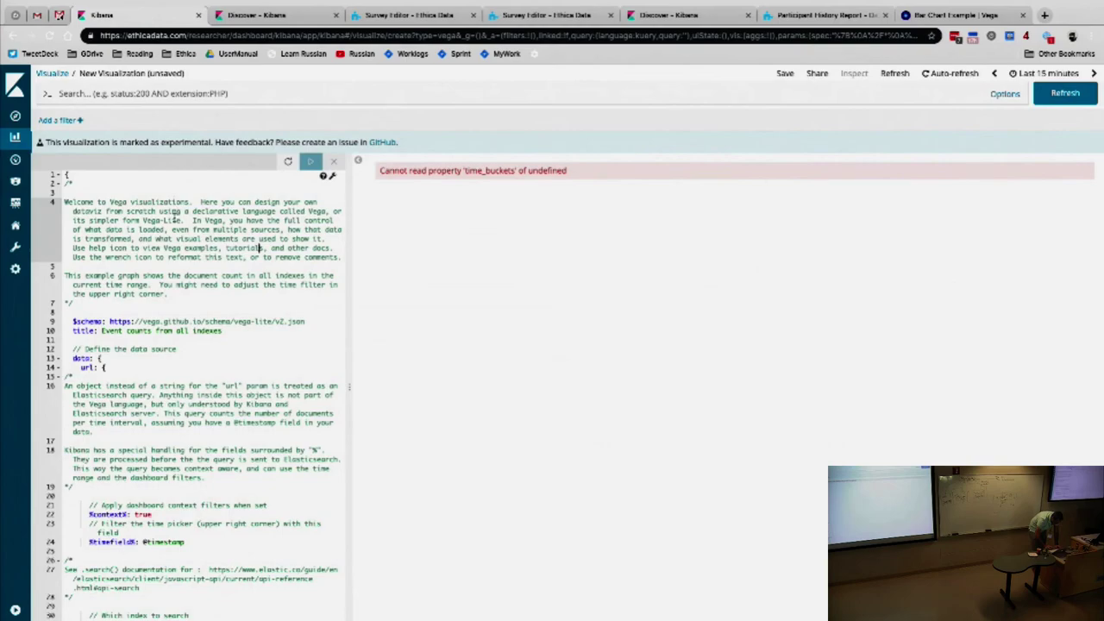
key("ctrl+a")
key("Delete")
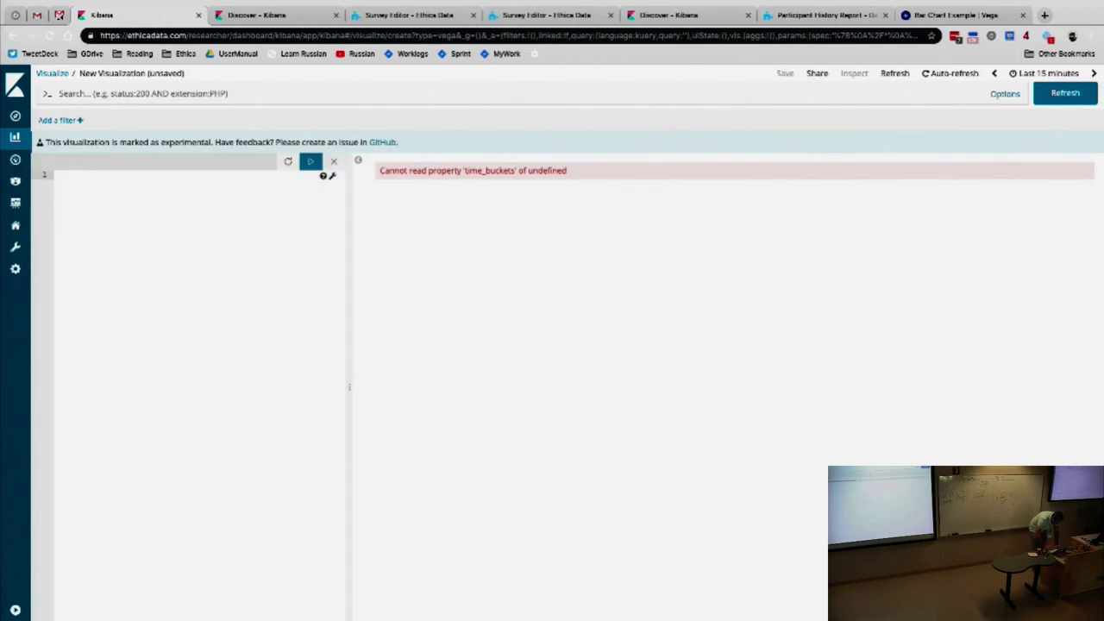
key("ctrl+v")
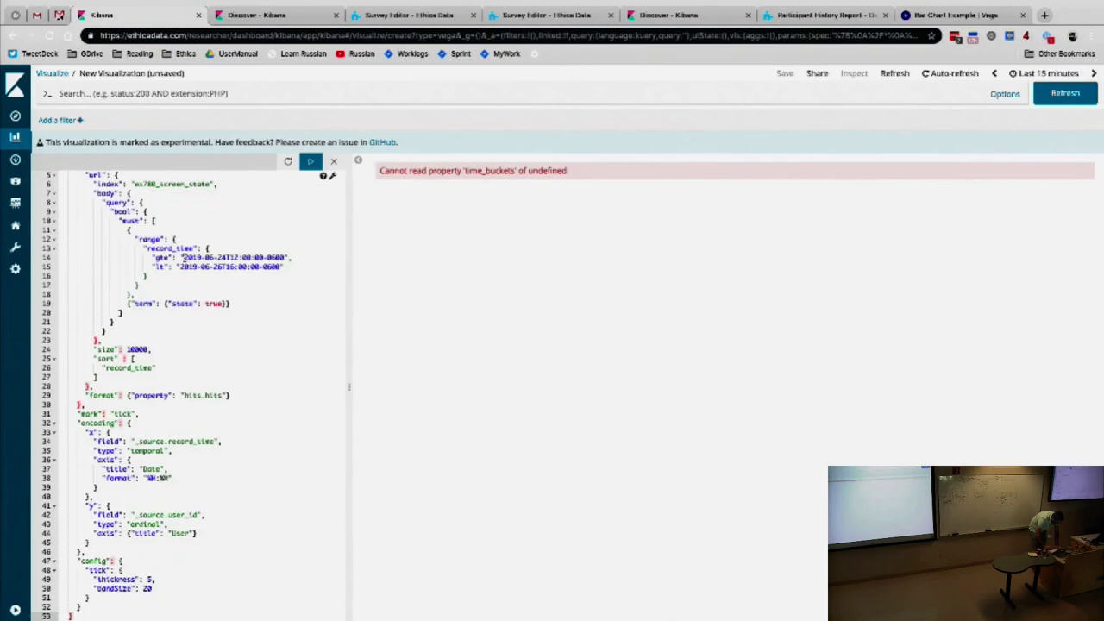
scroll(155, 257, "up", 2)
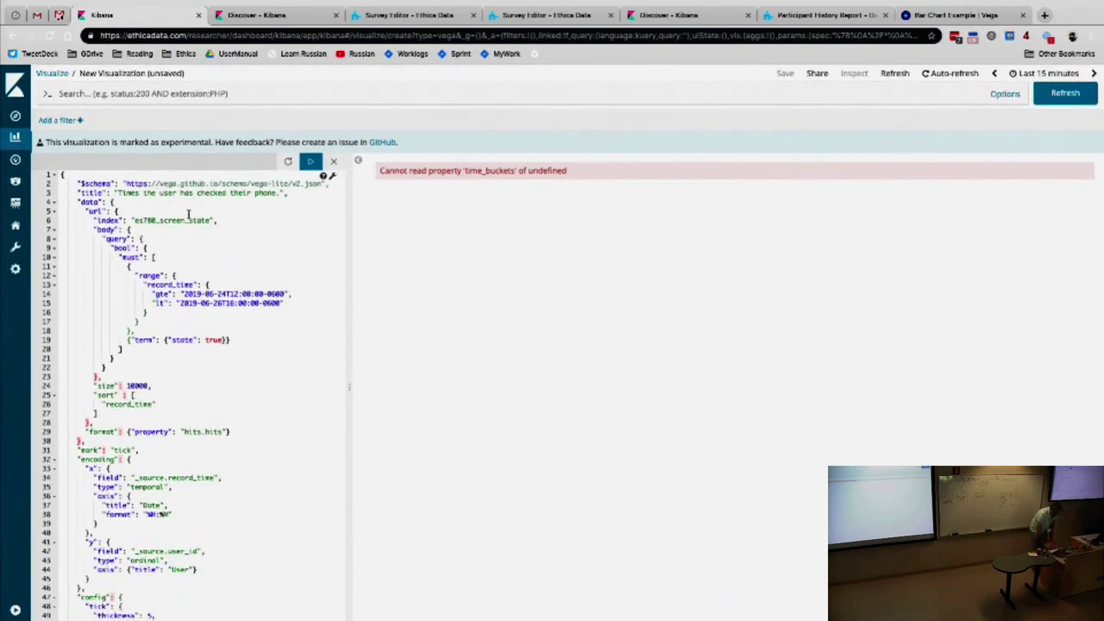
Insert two blank lines after the title and one before the mark property in the specification.
left_click(111, 194)
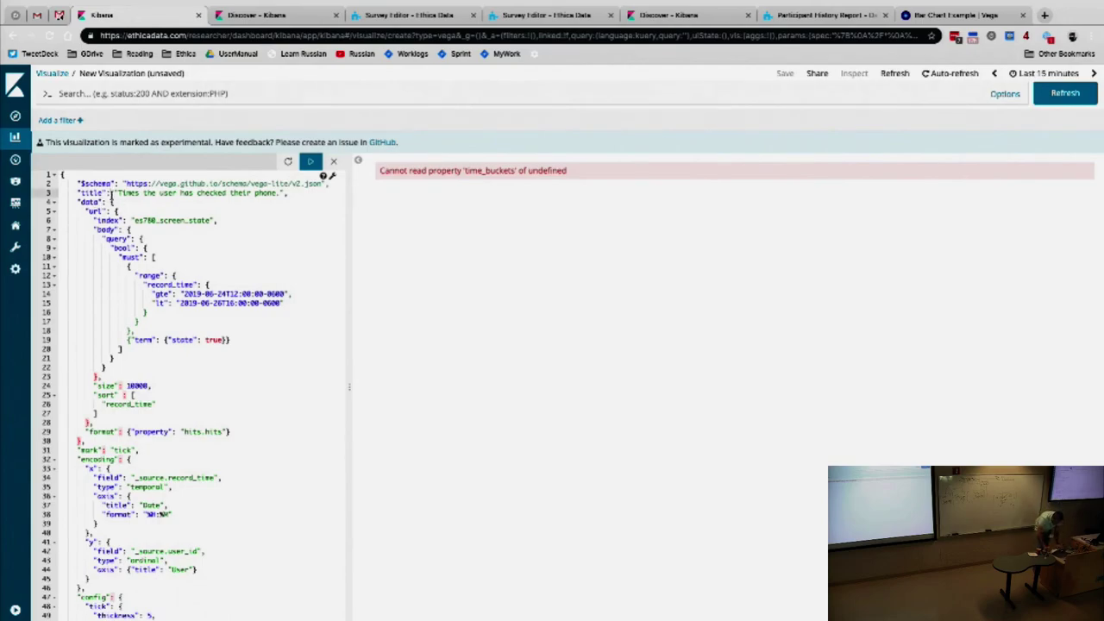
key("Return")
key("Return")
key("Down")
key("Down")
key("Down")
key("Down")
key("Down")
key("Down")
key("Down")
key("Down")
key("Down")
key("Down")
key("Down")
key("Down")
key("Down")
key("Down")
key("Down")
key("Down")
key("Down")
key("Down")
key("Down")
key("Down")
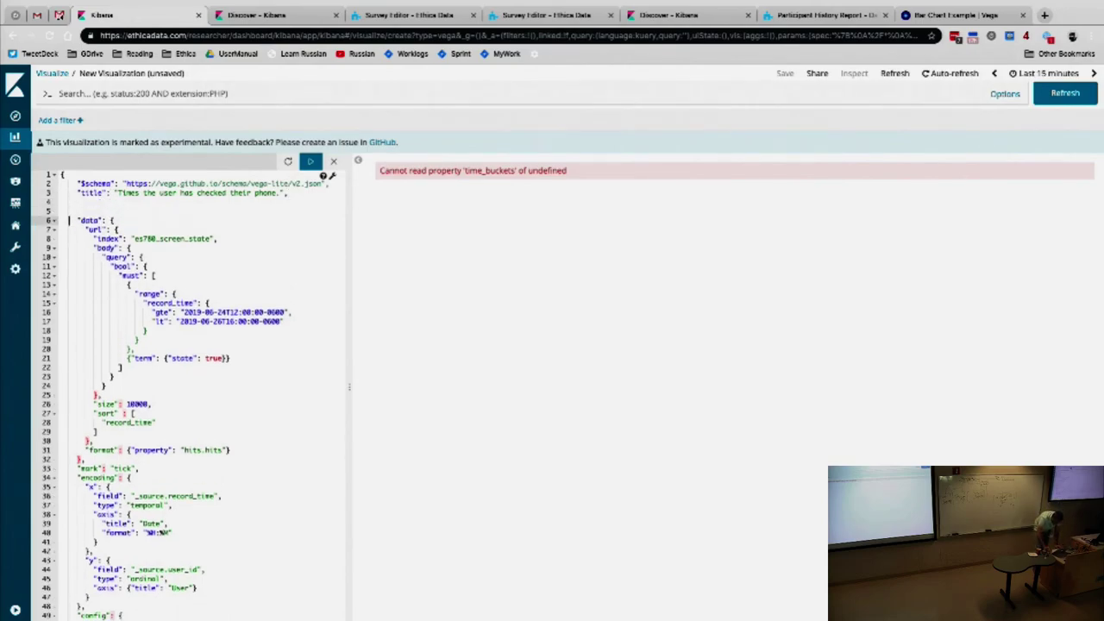
key("Return")
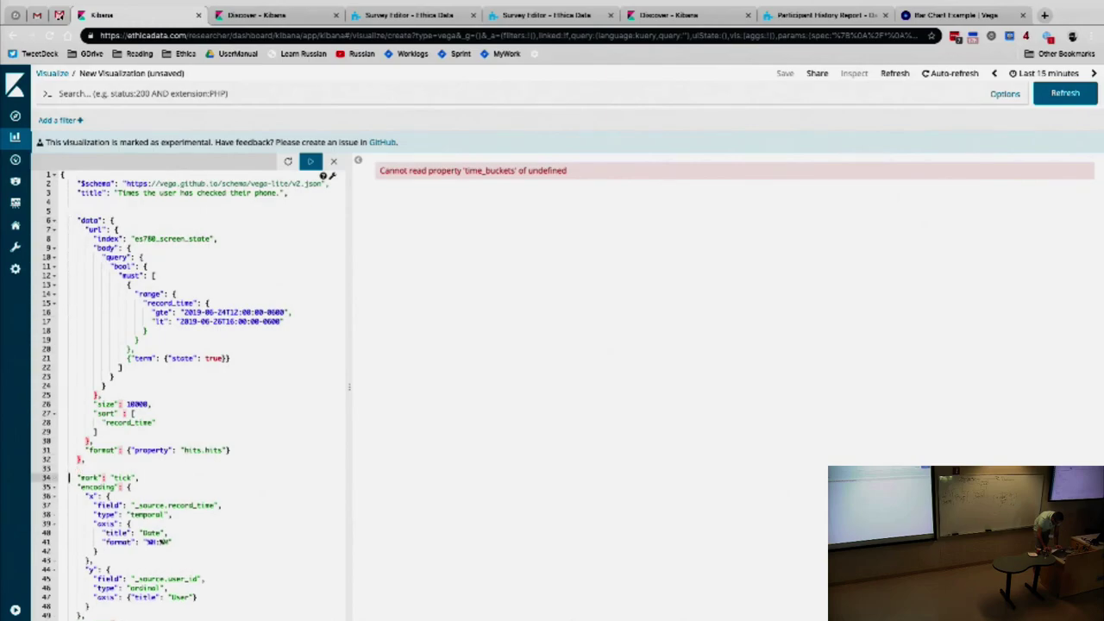
Insert a blank line before the config property in the Vega specification and return to the top of the code.
key("Down")
key("Down")
key("Down")
key("Down")
key("Down")
key("Down")
key("Down")
key("Down")
key("Down")
key("Down")
key("Down")
key("Down")
key("Down")
key("Down")
key("Down")
key("Down")
key("Down")
key("Down")
key("Down")
key("Down")
key("Up")
key("Up")
key("Up")
key("Up")
key("Up")
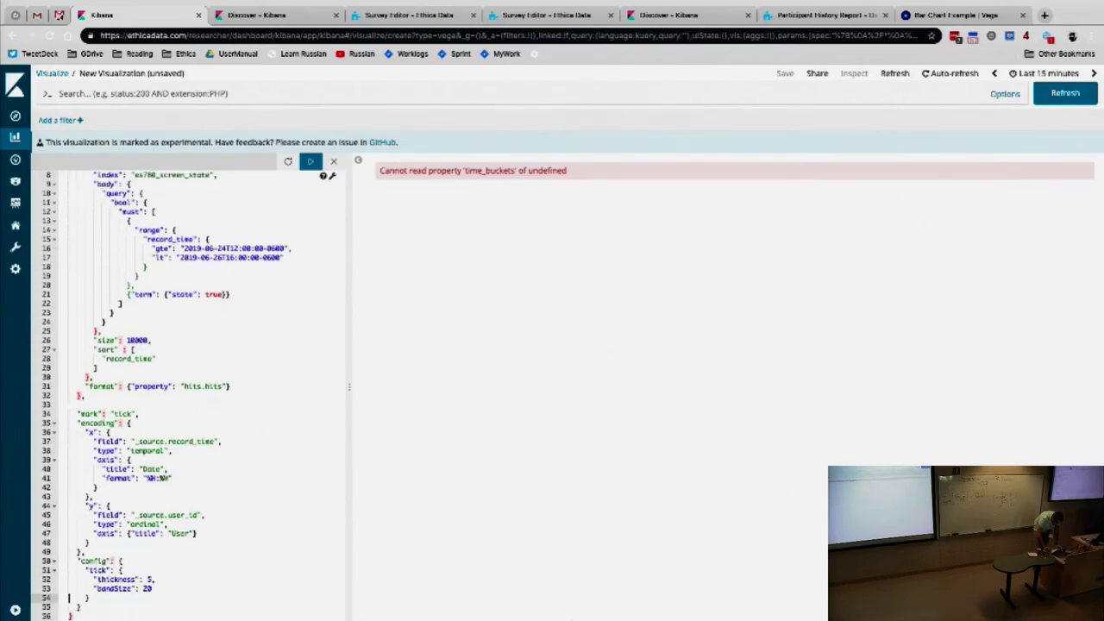
key("Up")
key("Up")
key("Up")
key("Up")
key("Up")
key("Up")
key("Up")
key("Up")
key("Up")
key("Up")
key("Up")
key("Up")
key("Up")
key("Up")
key("Up")
key("Up")
key("Up")
key("Up")
key("Up")
key("Up")
key("Up")
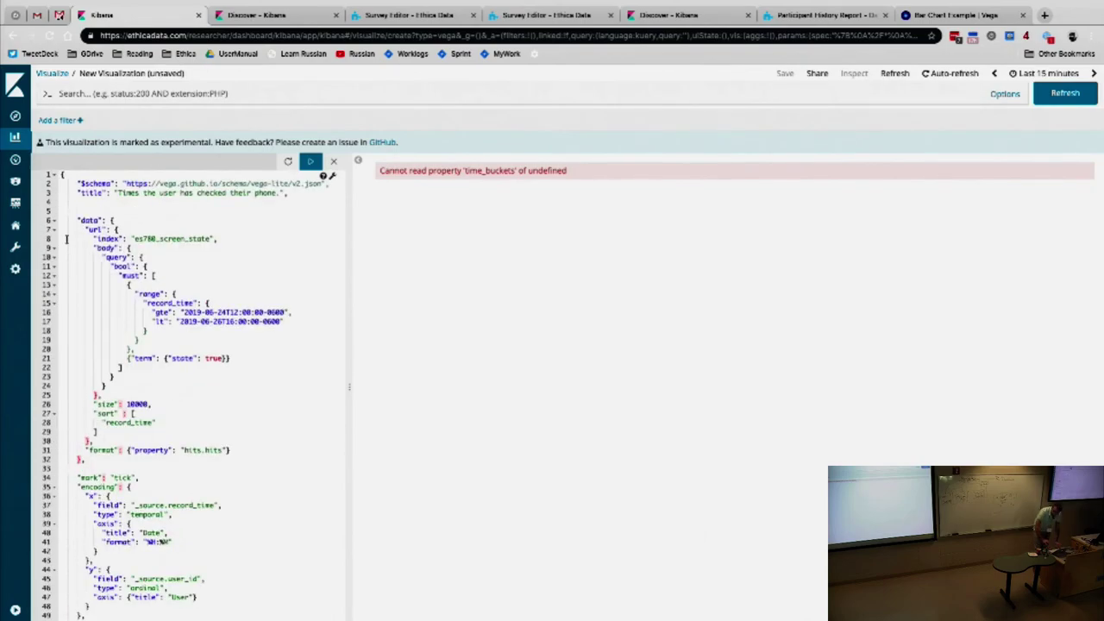
Examine the specification's data query: its index name, the record_time date range and the state term filter.
double_click(152, 238)
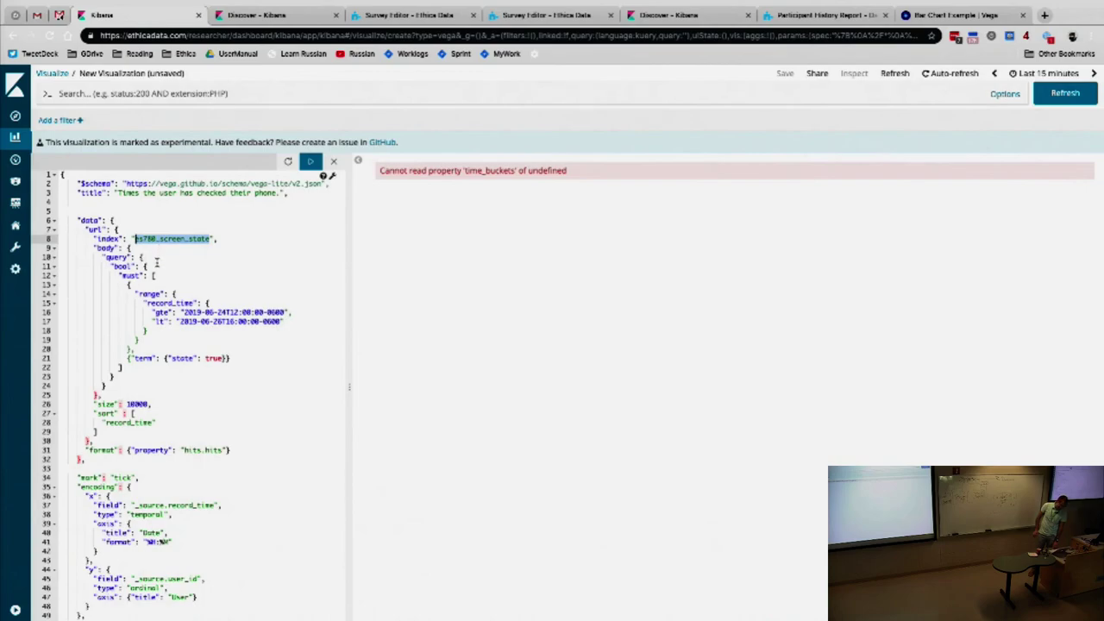
left_click_drag(184, 313, 222, 313)
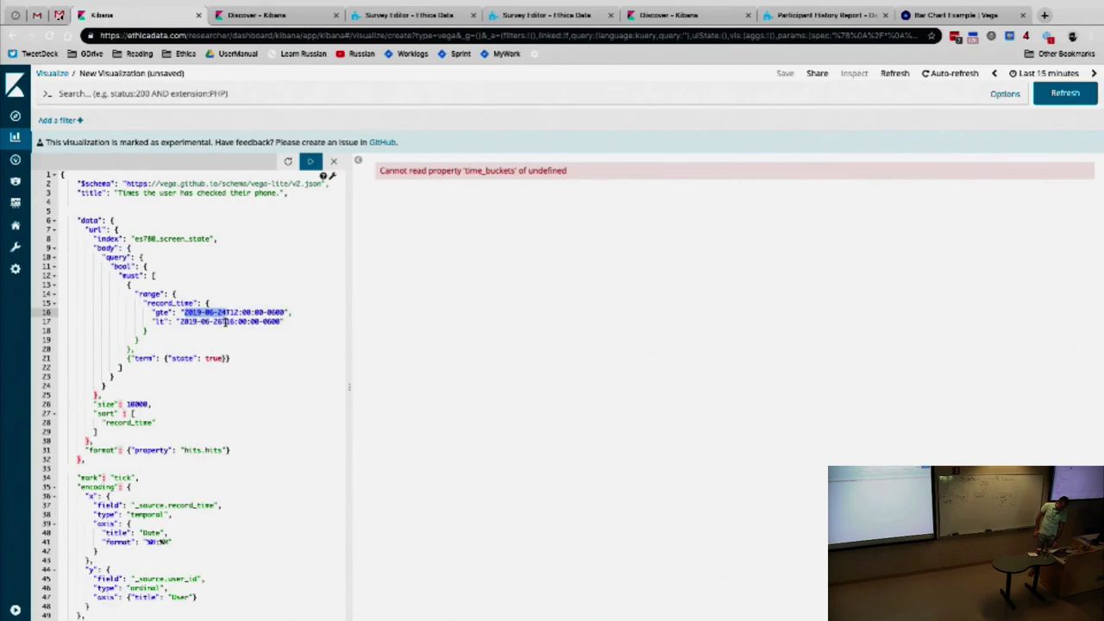
double_click(175, 359)
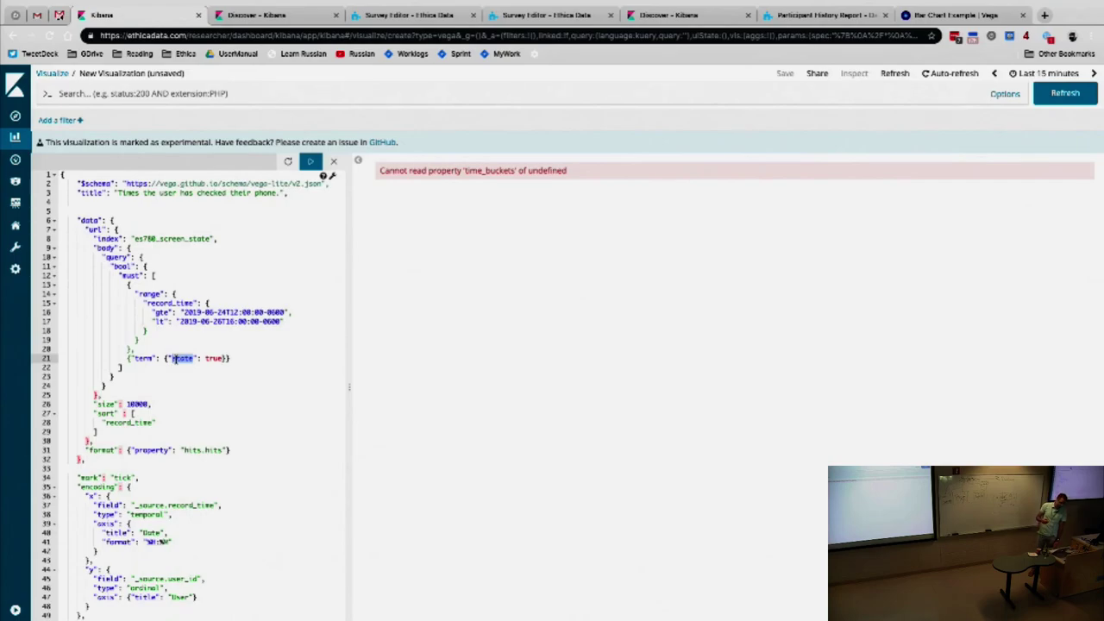
Examine the tick mark's encoding block, covering the source field, type and axis title for x and the user_id field and ordinal type for y.
scroll(164, 379, "down", 3)
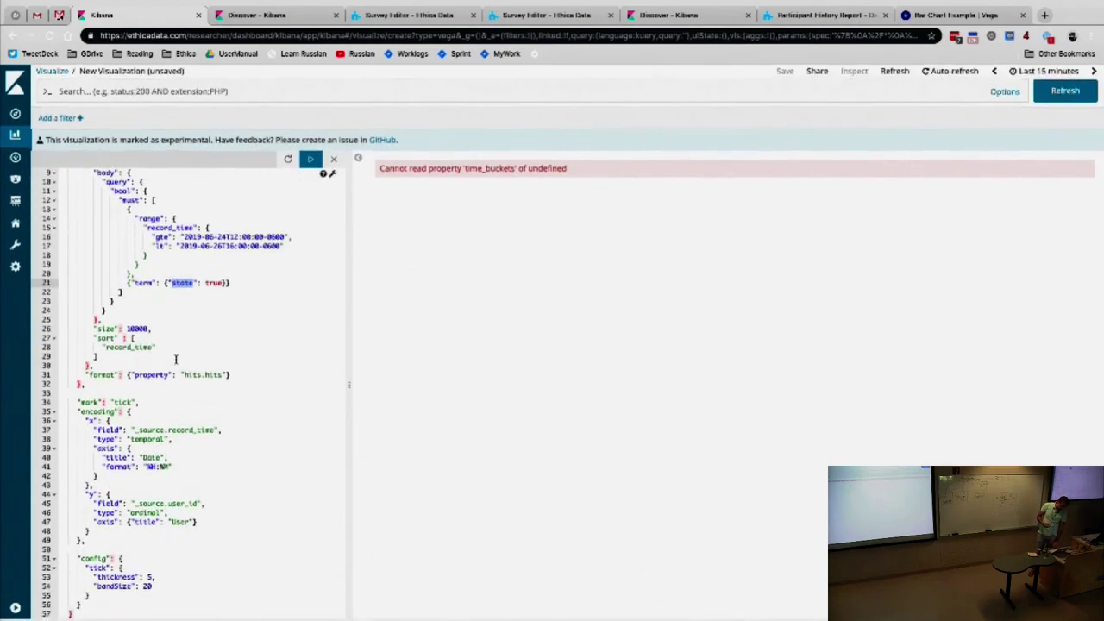
double_click(152, 505)
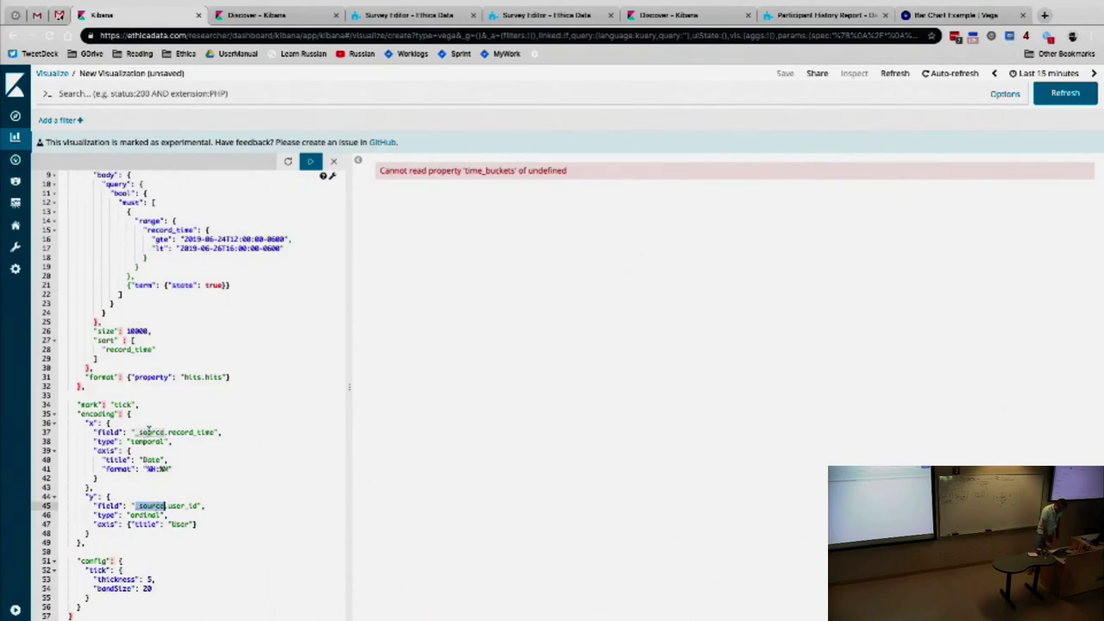
double_click(148, 441)
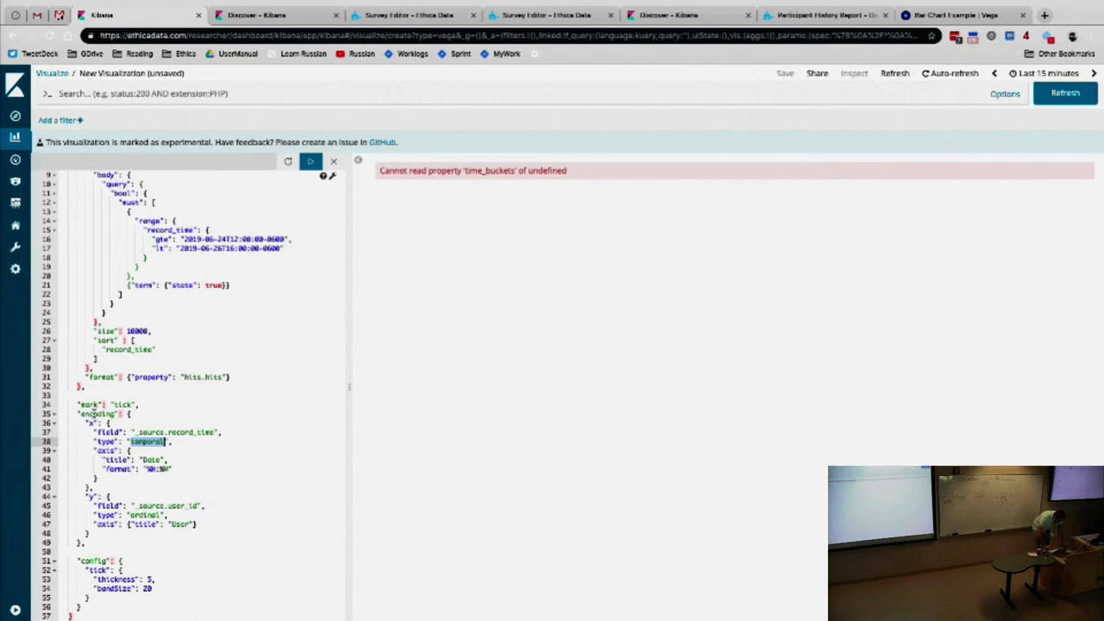
left_click_drag(75, 404, 142, 429)
double_click(186, 432)
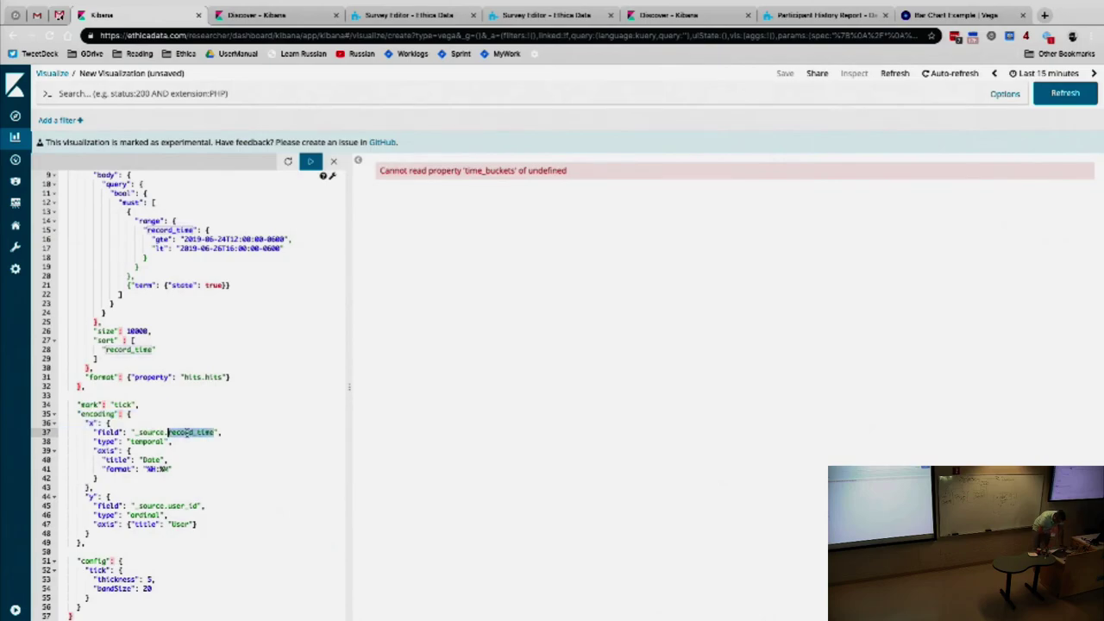
double_click(149, 459)
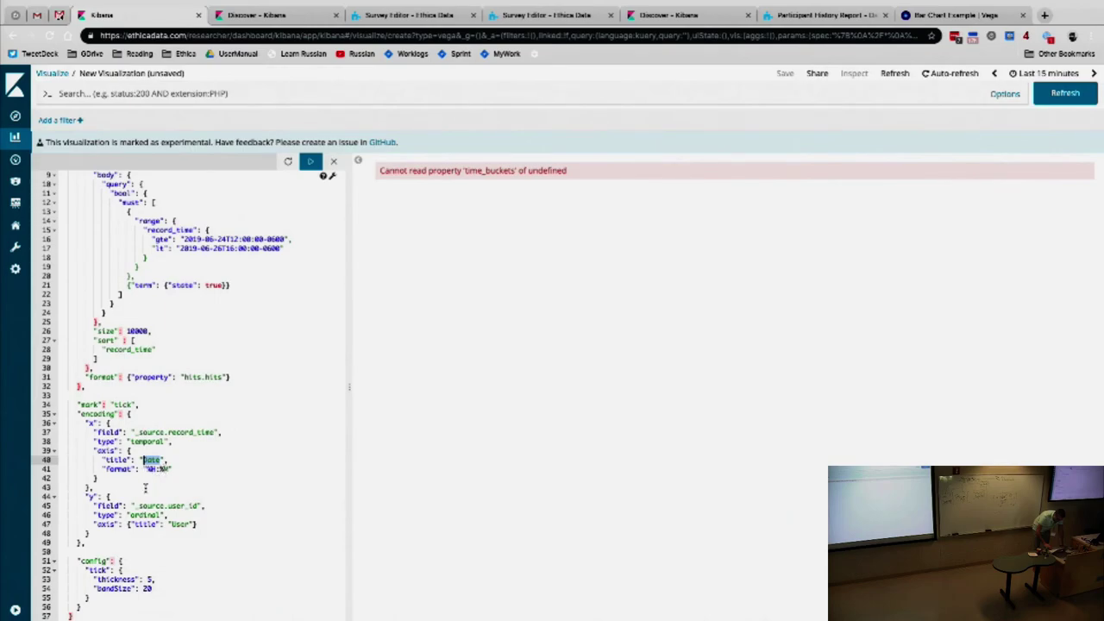
key("super+plus")
key("super+plus")
key("super+plus")
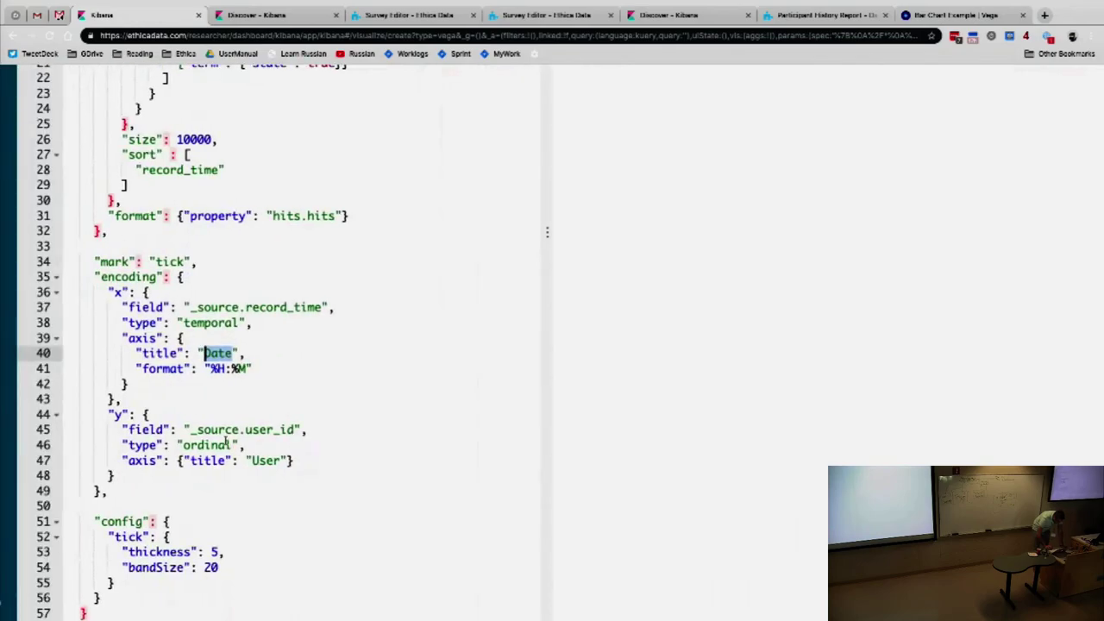
double_click(272, 428)
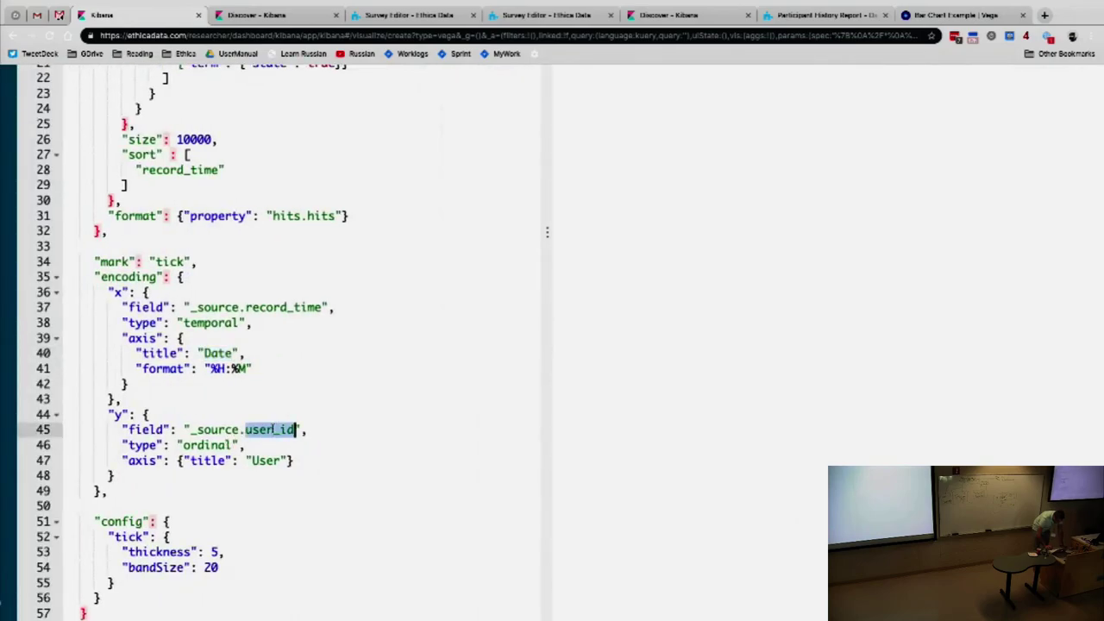
double_click(205, 445)
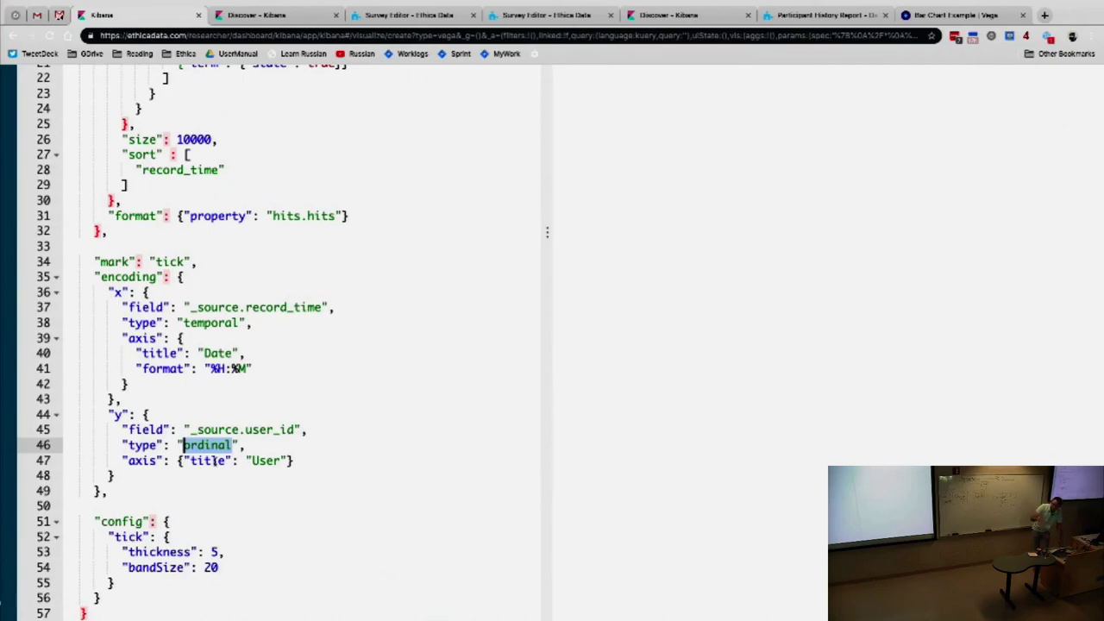